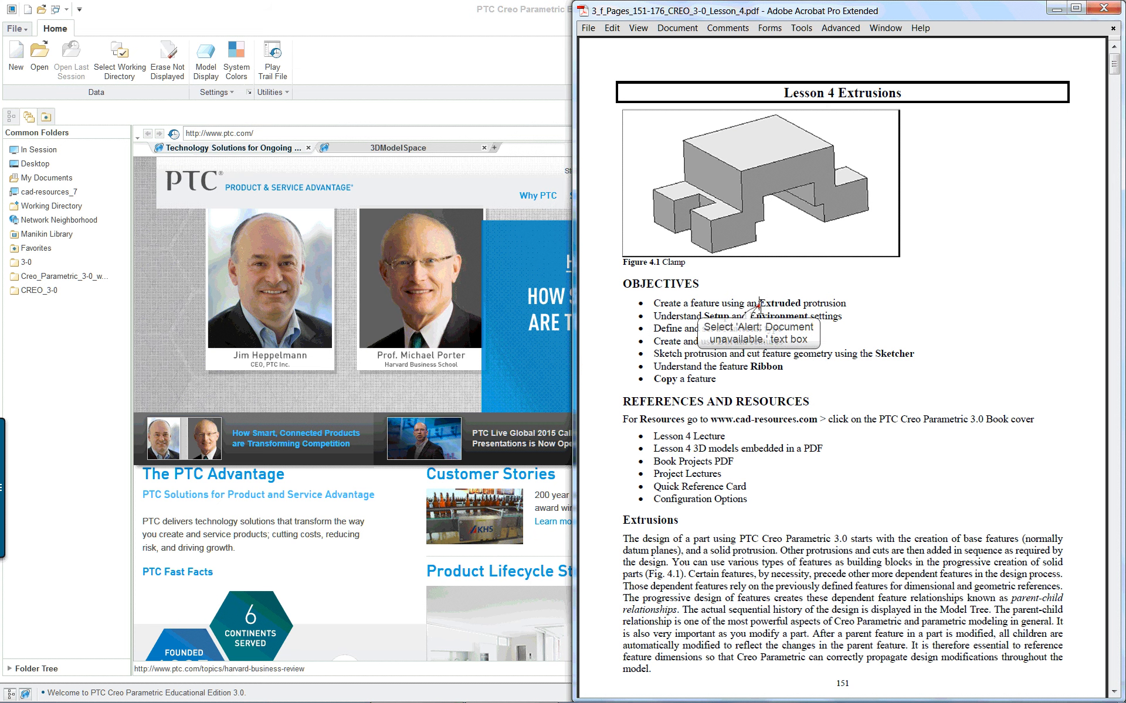
# - Switch to PTC Creo Parametric and set the working directory to the 3-0 folder
pyautogui.click(740, 342)
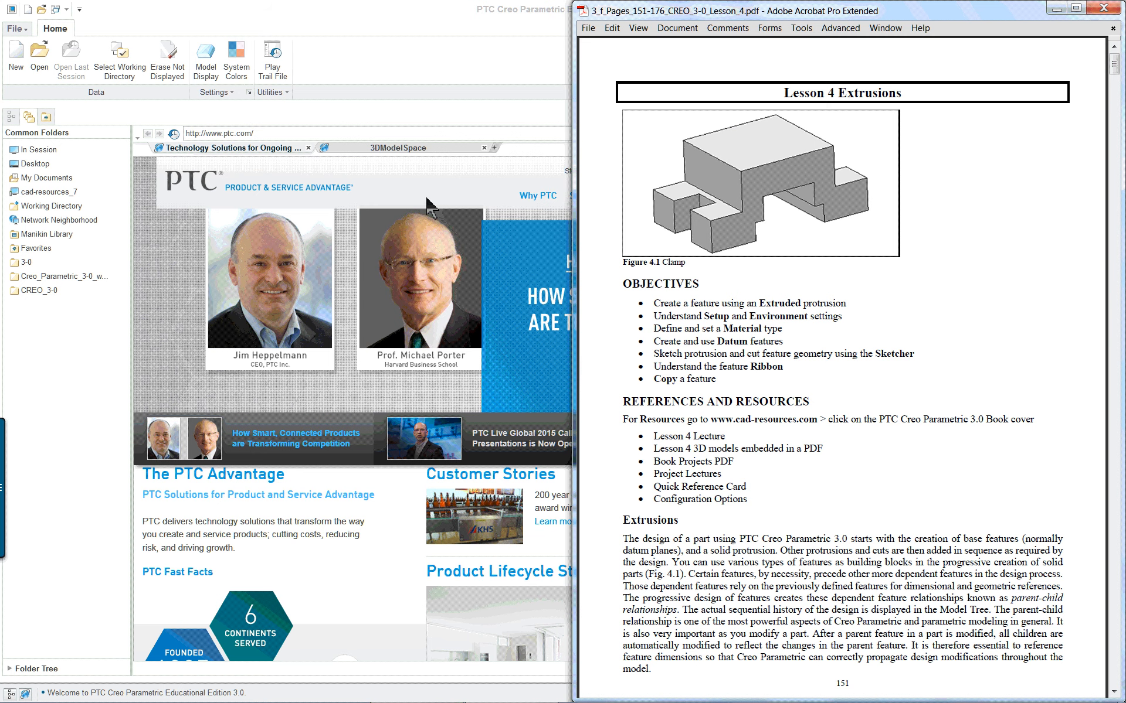
pyautogui.click(461, 56)
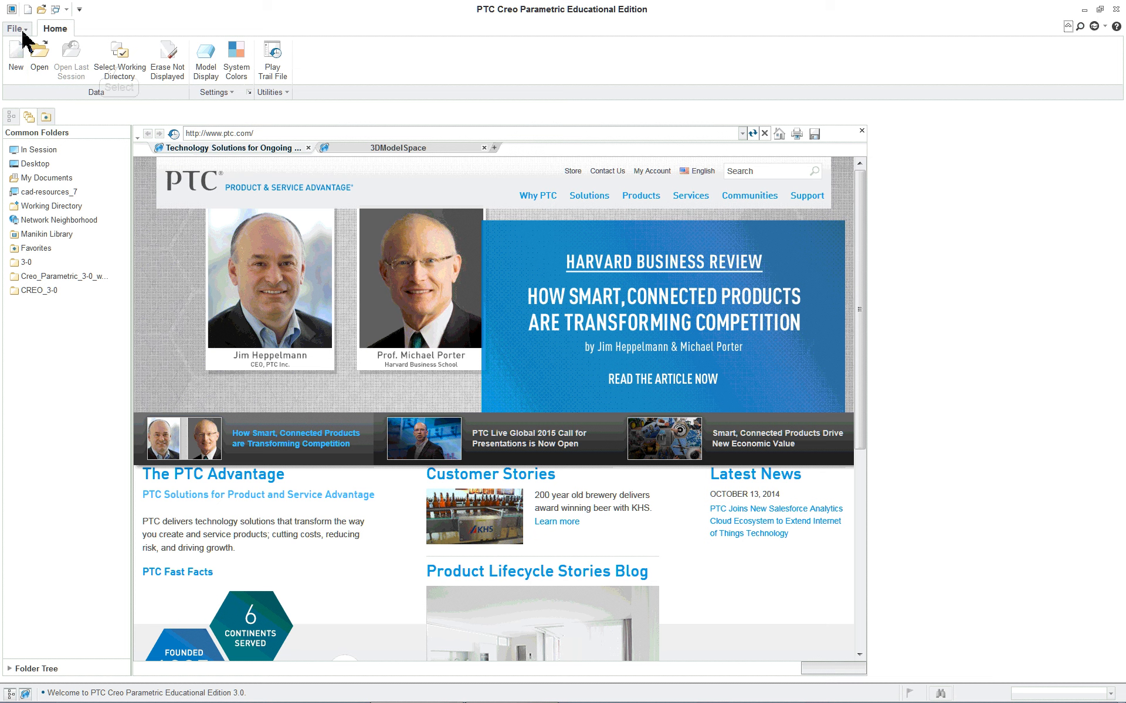
pyautogui.click(120, 69)
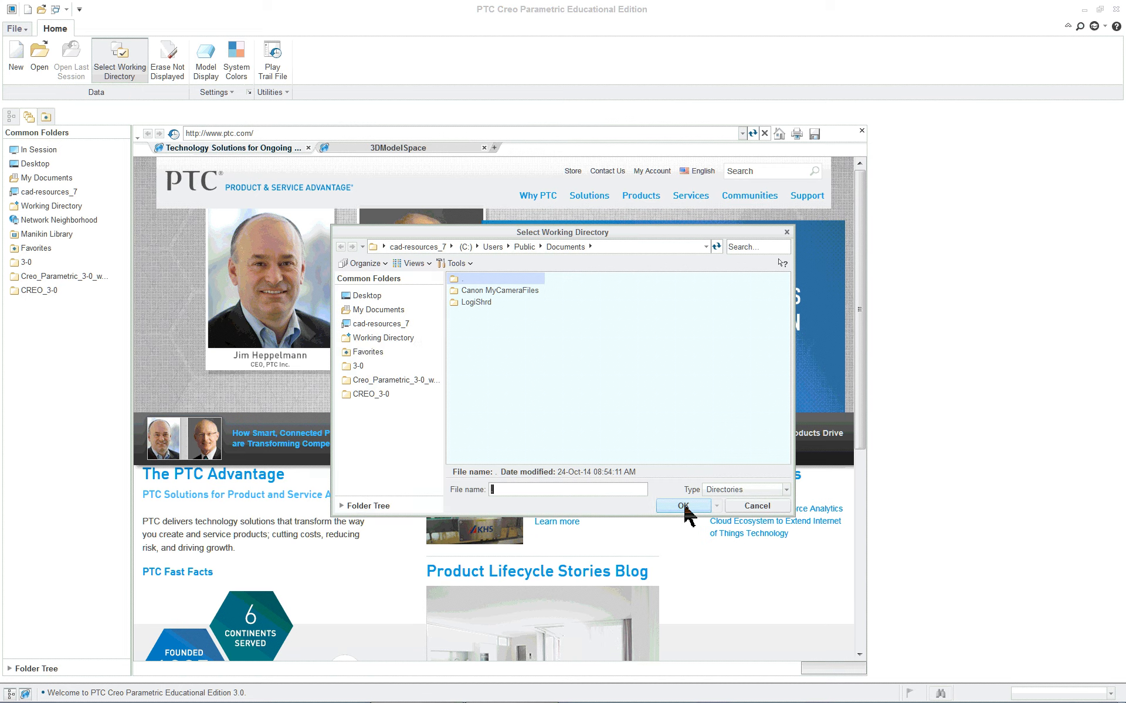
pyautogui.click(367, 368)
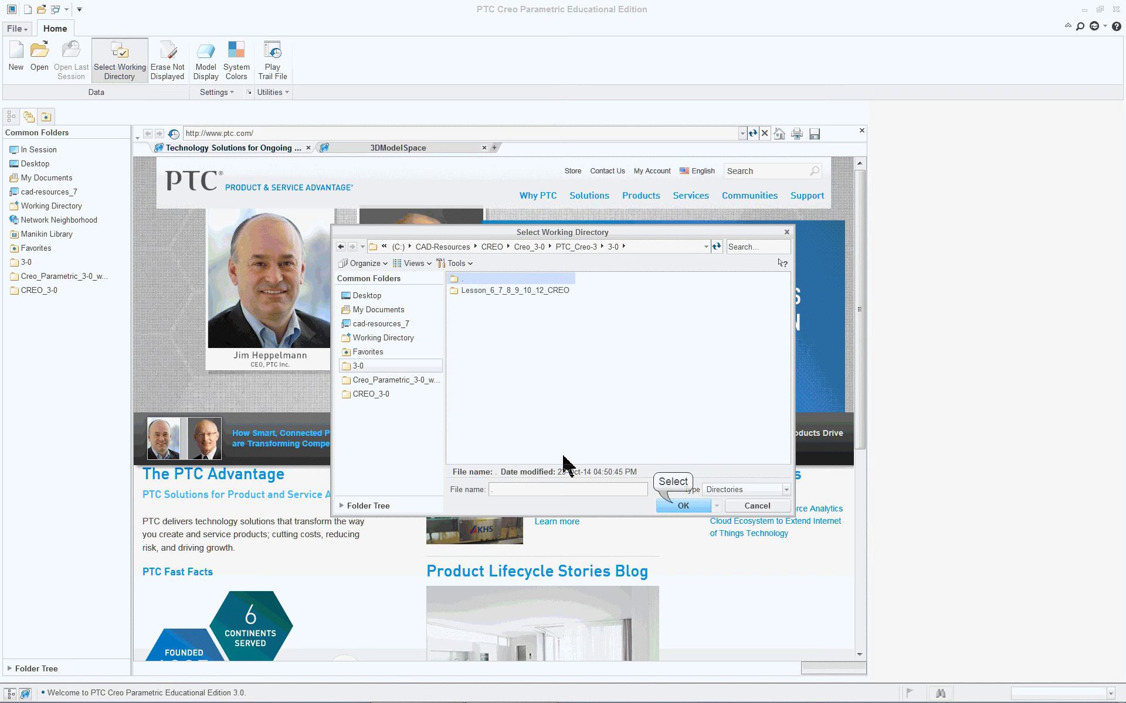
pyautogui.click(674, 505)
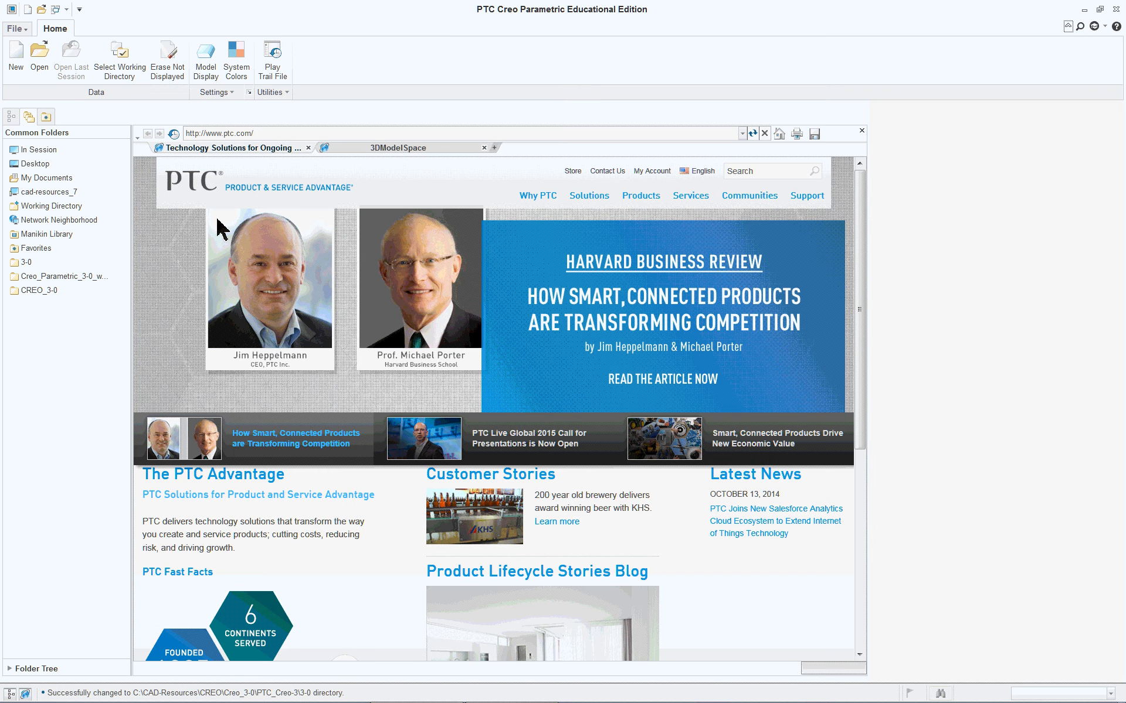
# - Create a new solid part named clamp1 using the default template
pyautogui.click(18, 55)
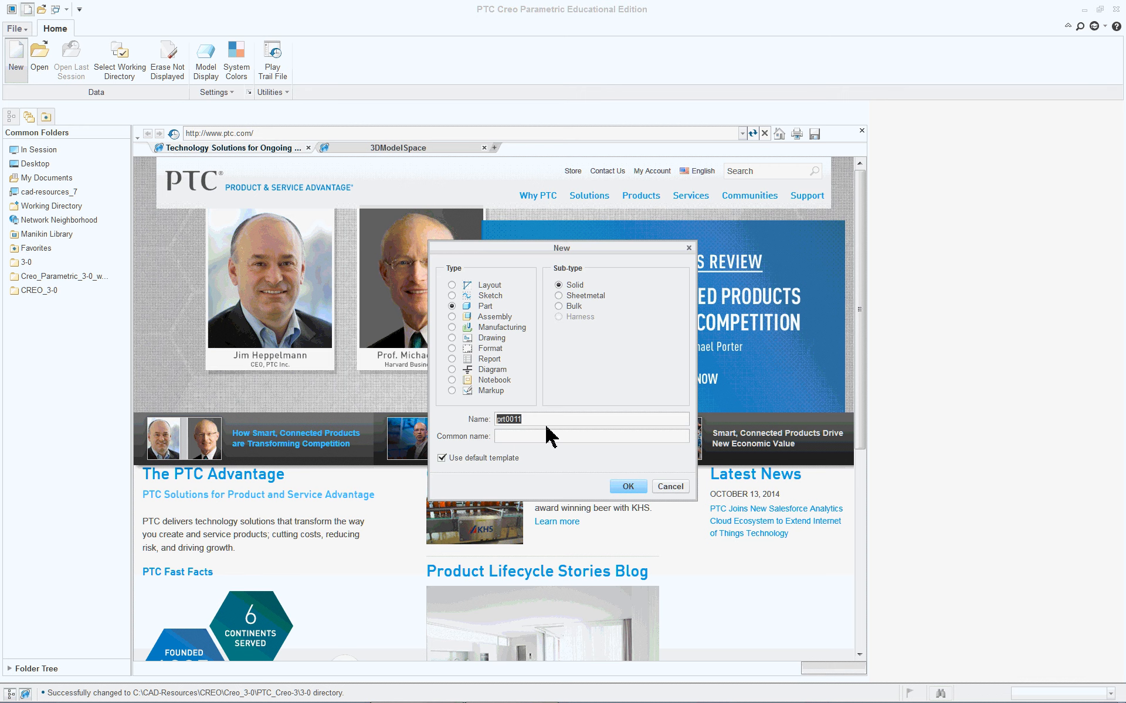
pyautogui.write('clamp1')
pyautogui.press('Return')
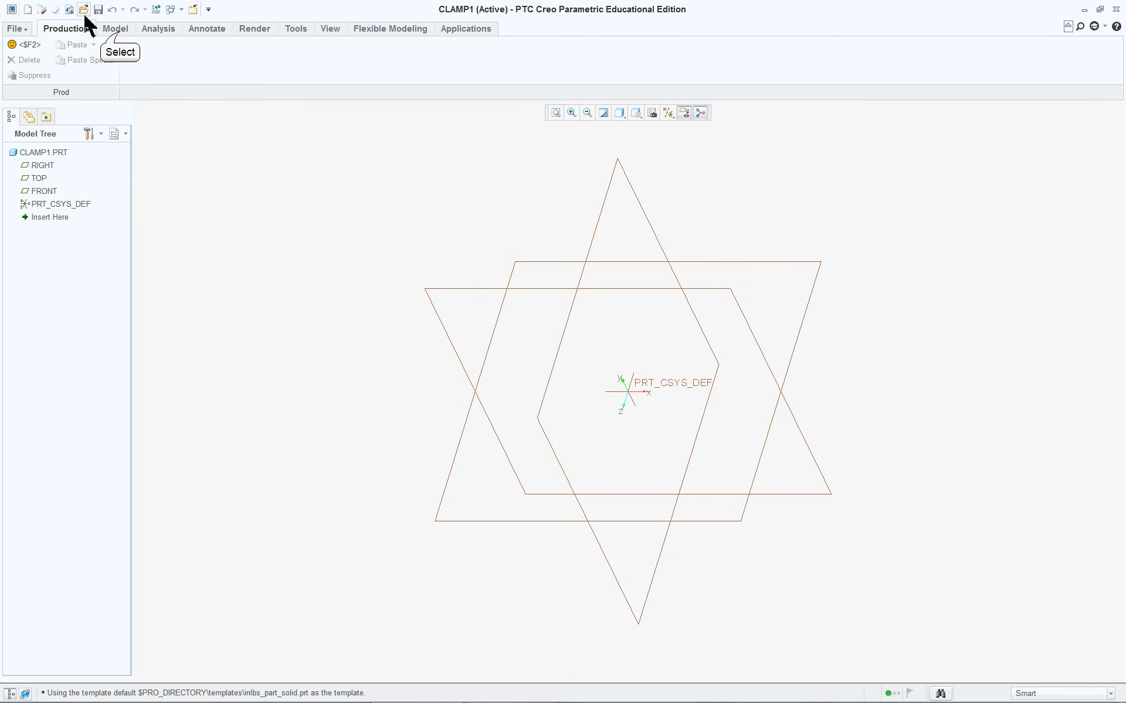
pyautogui.click(106, 28)
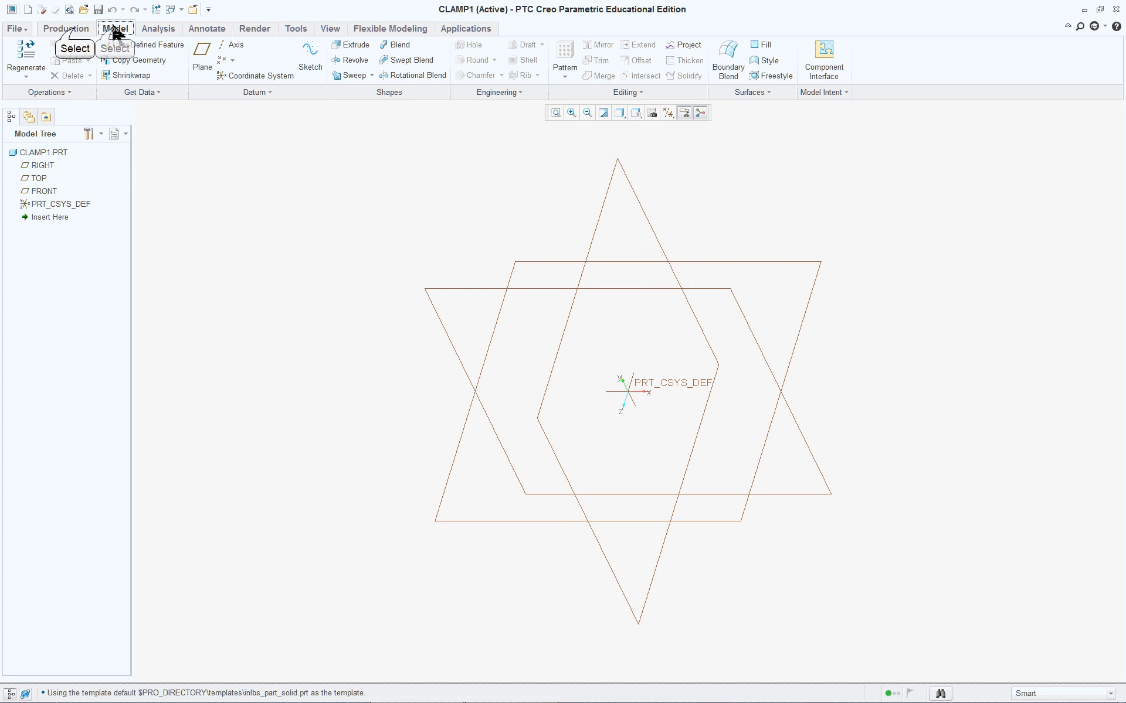
pyautogui.click(76, 29)
pyautogui.click(115, 30)
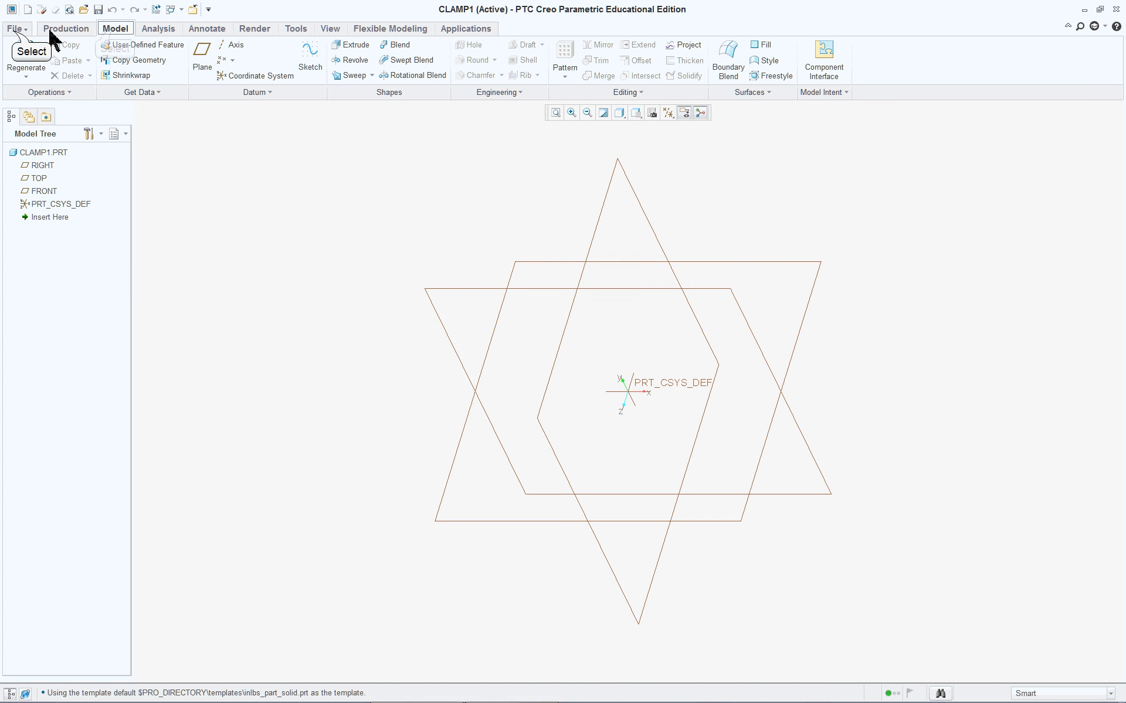
# - Import the Creo_textbook.pro configuration file and apply its options to the current session without saving them to a configuration file
pyautogui.click(14, 29)
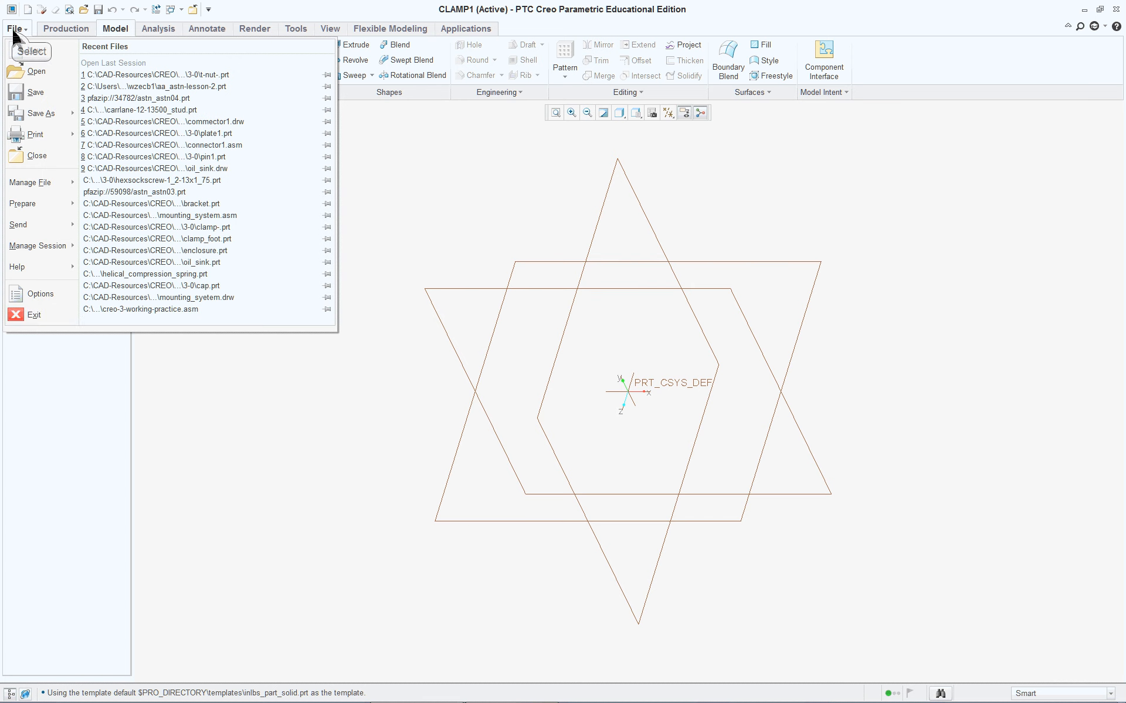
pyautogui.click(40, 295)
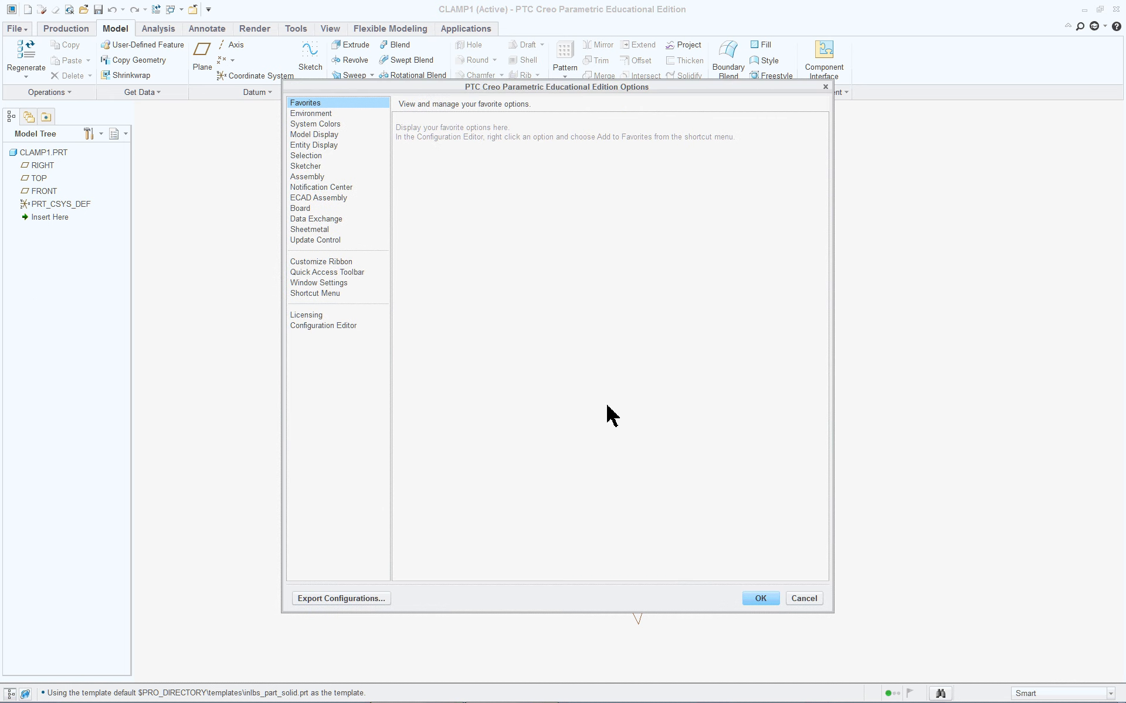
pyautogui.click(350, 327)
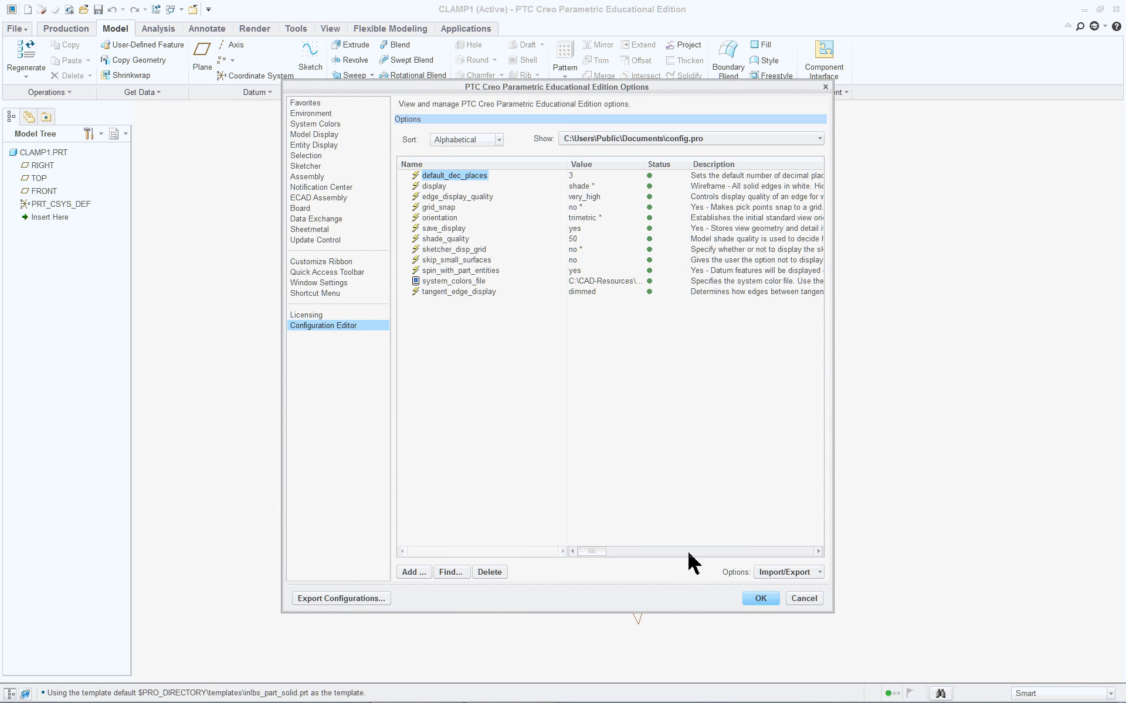
pyautogui.click(783, 572)
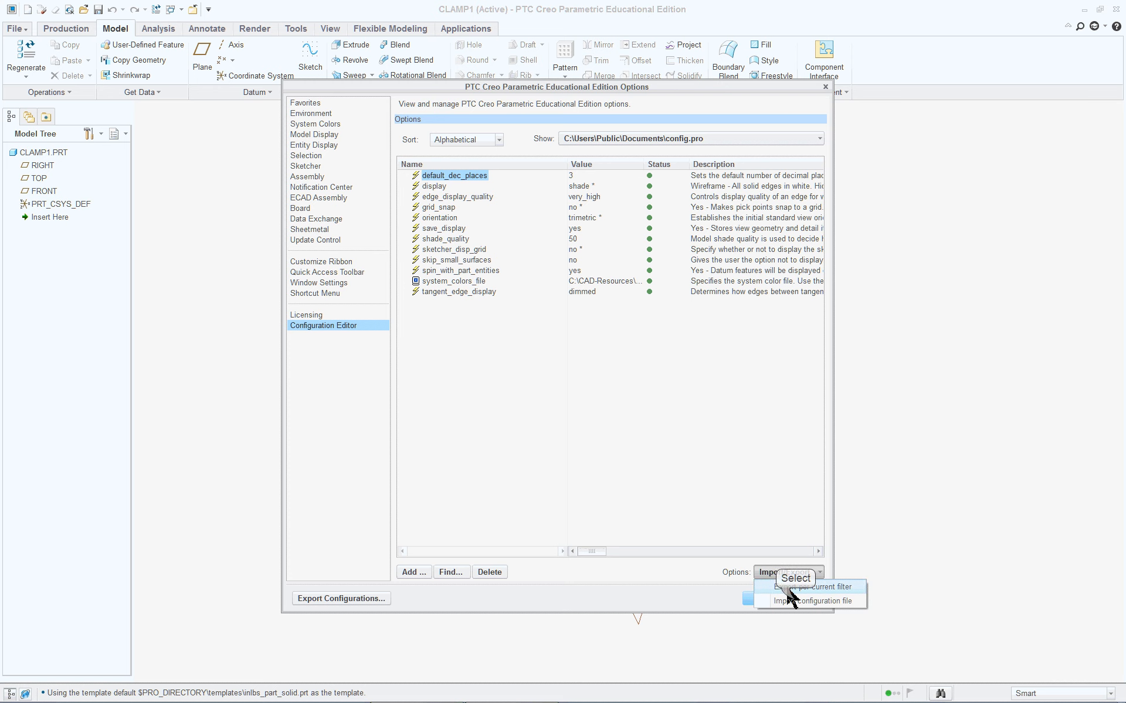
pyautogui.click(797, 601)
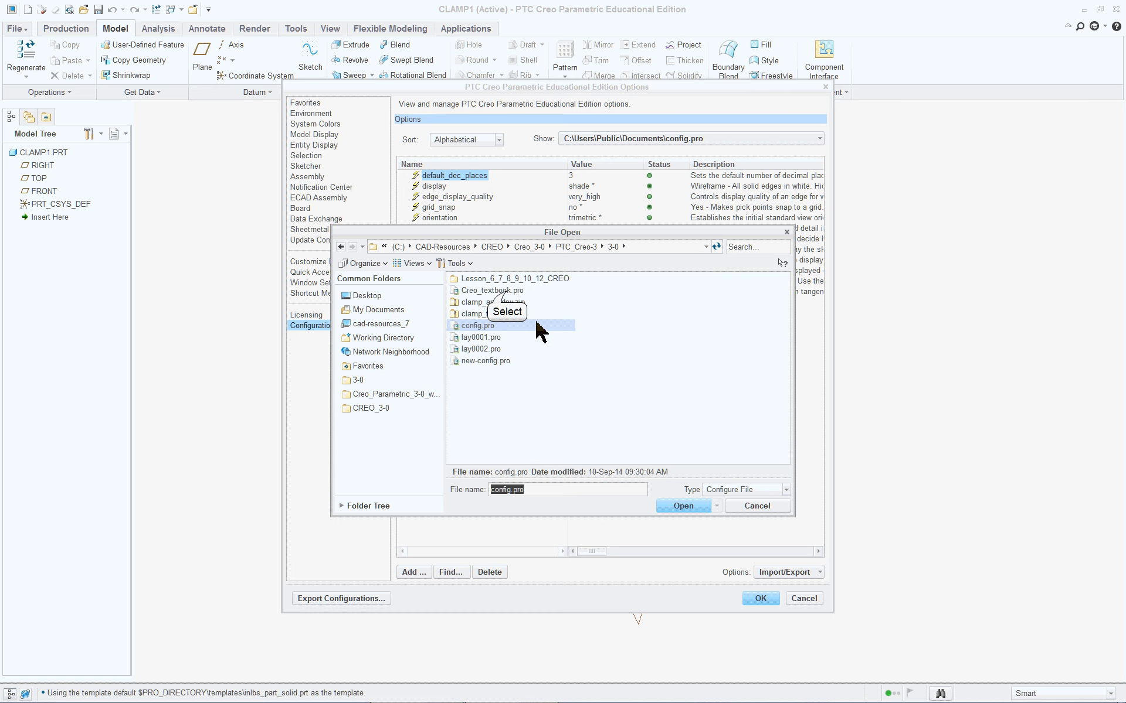
pyautogui.click(507, 292)
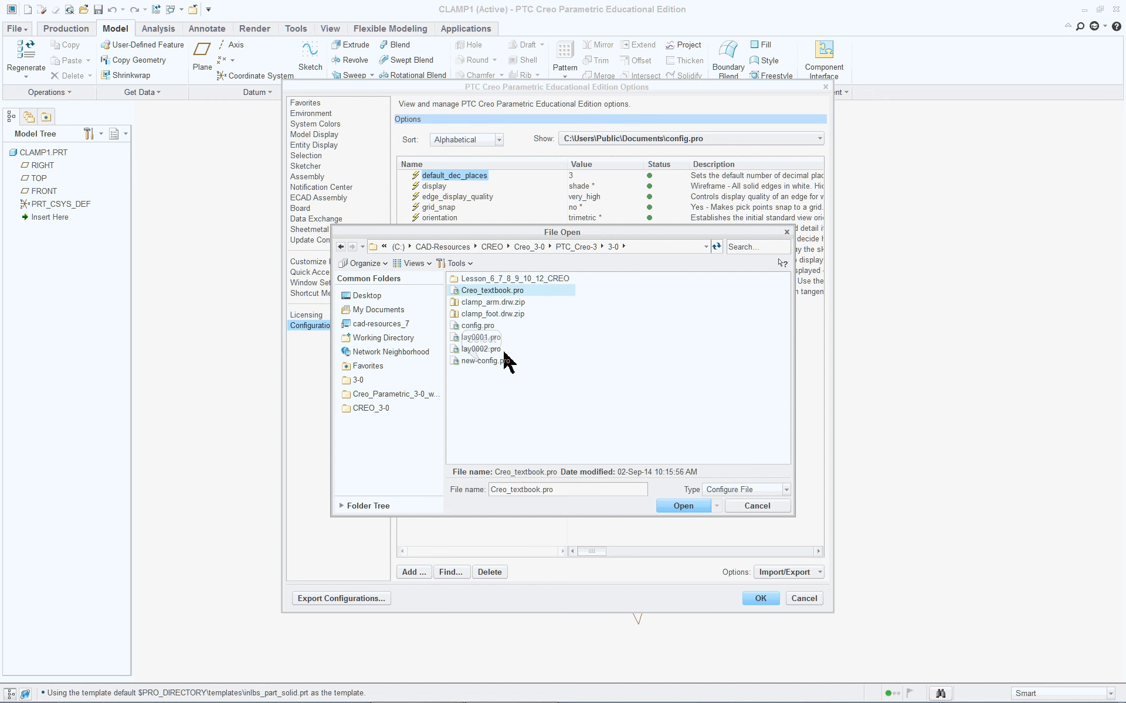
pyautogui.click(482, 361)
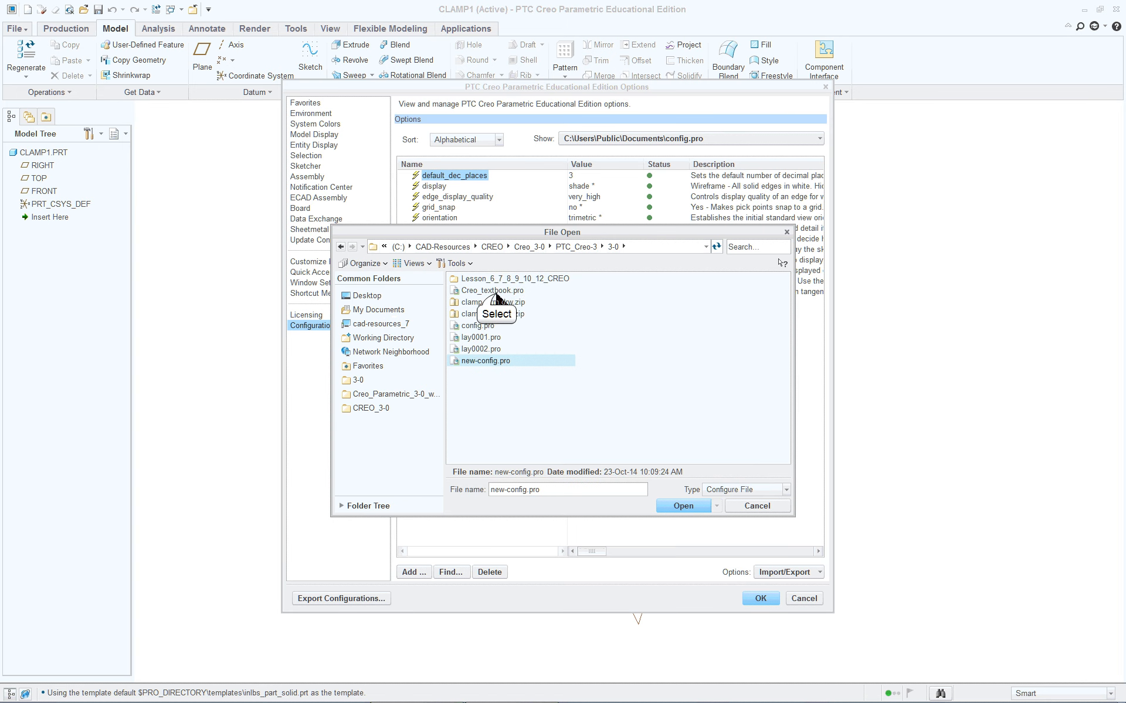
pyautogui.click(495, 292)
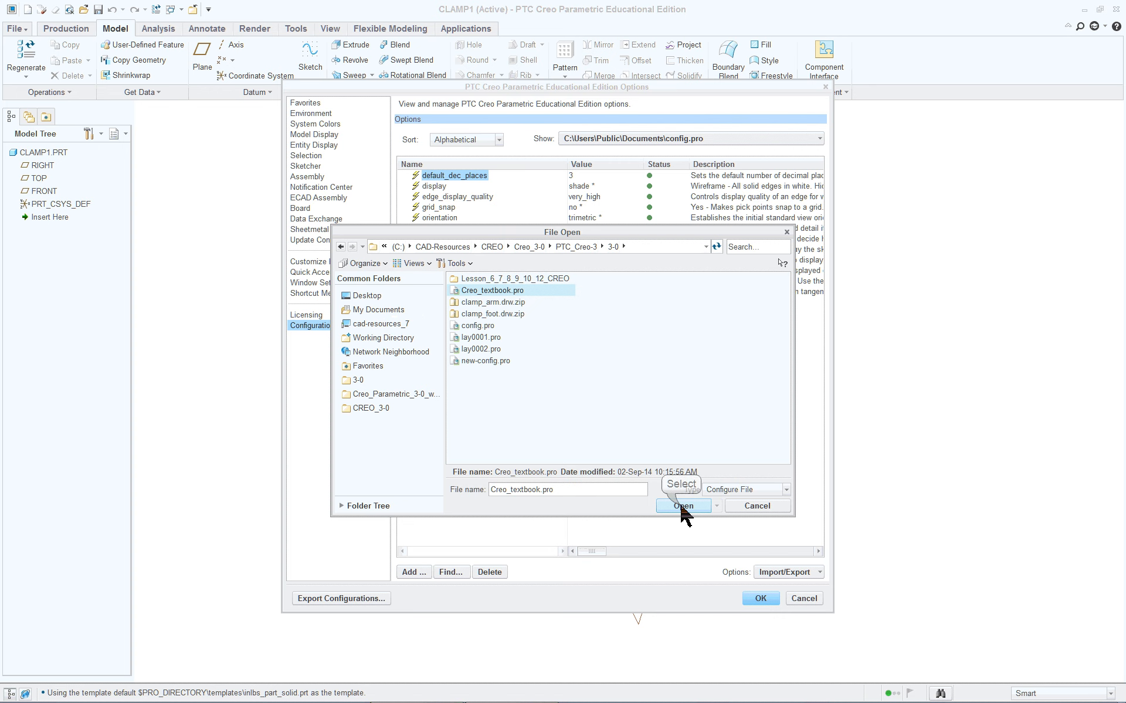
pyautogui.click(682, 506)
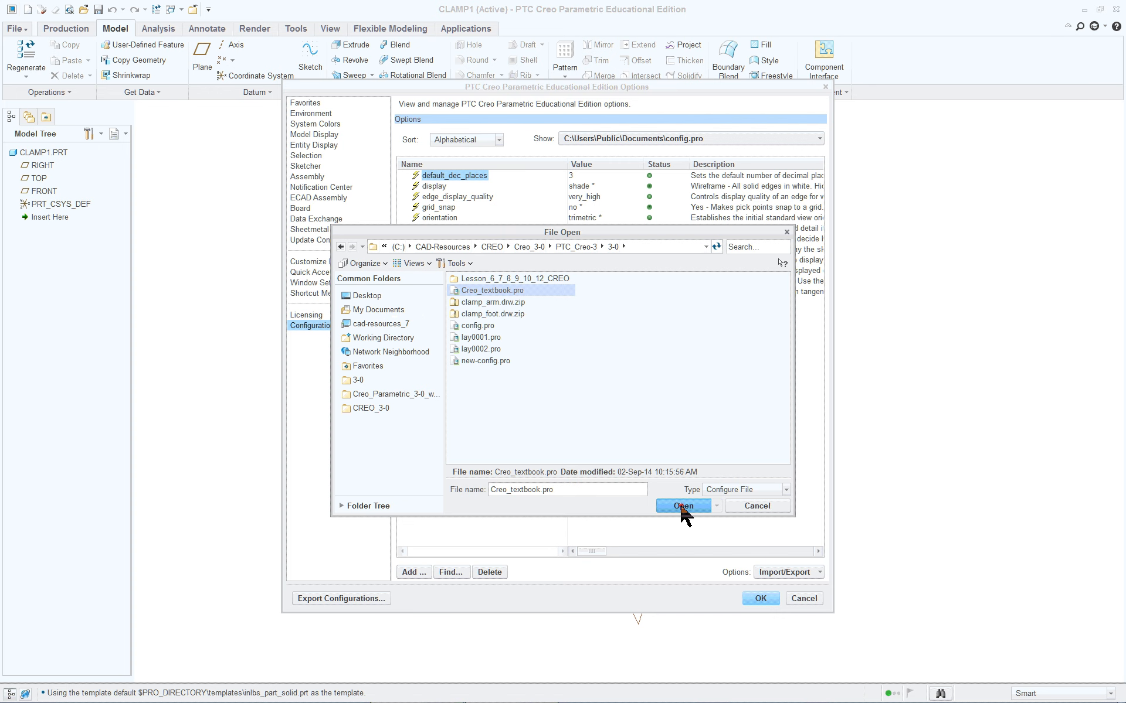
pyautogui.click(761, 599)
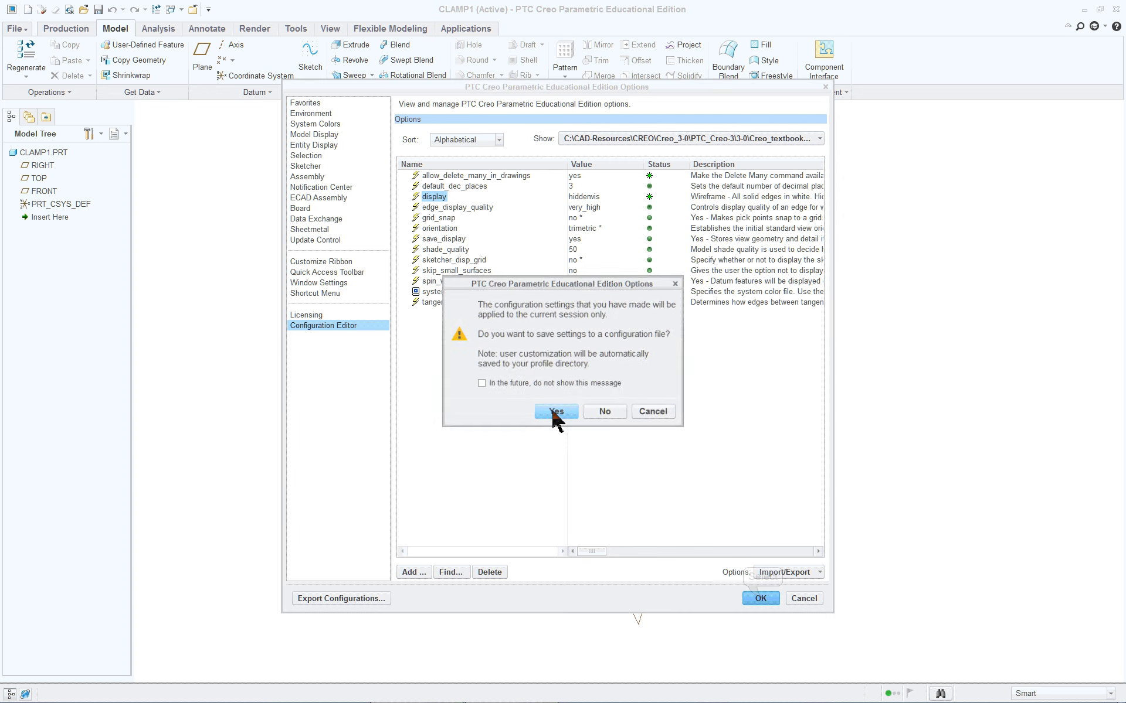
pyautogui.click(607, 413)
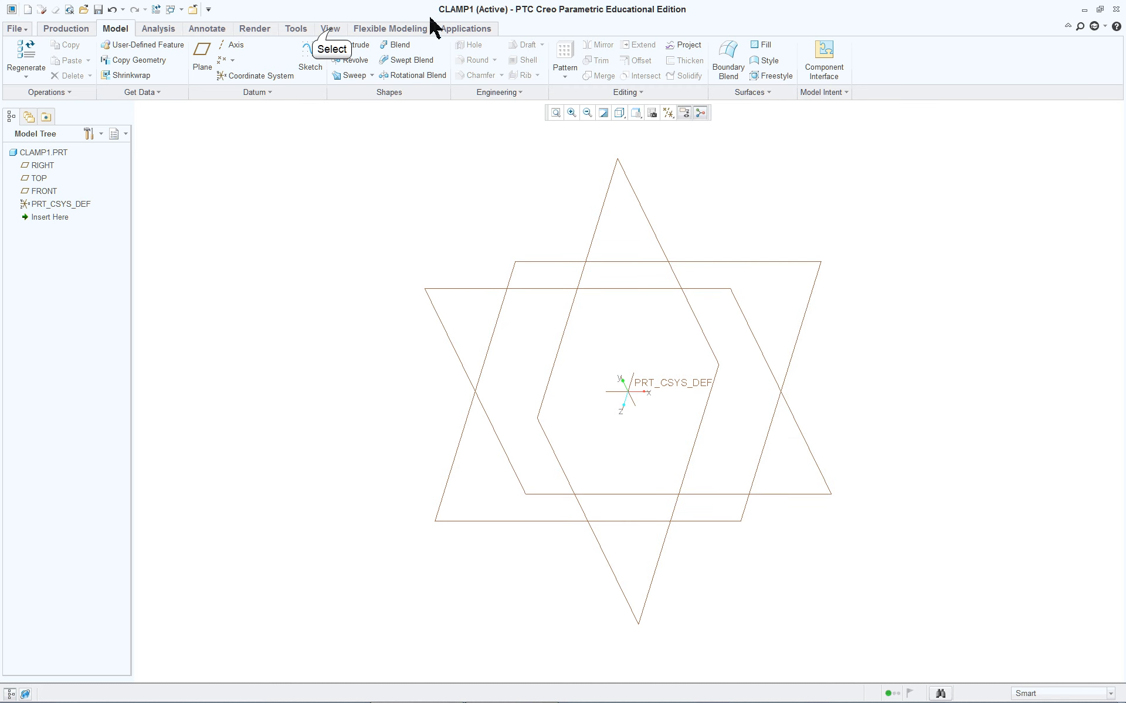
# - Turn on the display of the datum plane name tags
pyautogui.click(330, 28)
pyautogui.click(488, 71)
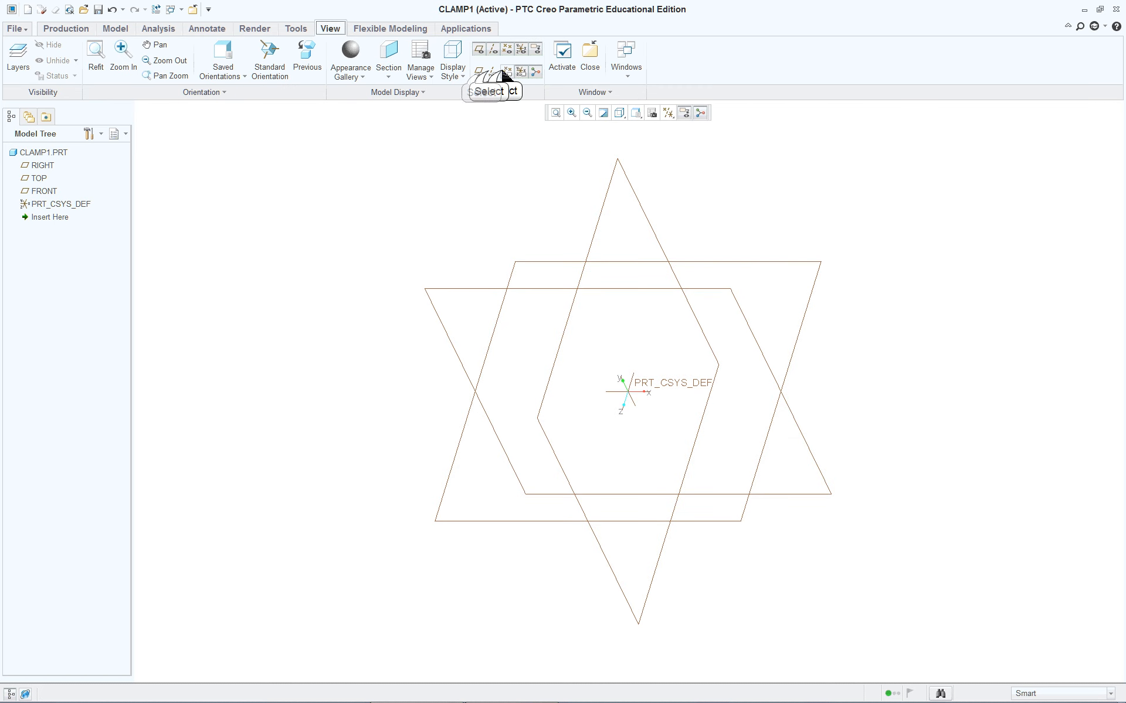
pyautogui.click(478, 72)
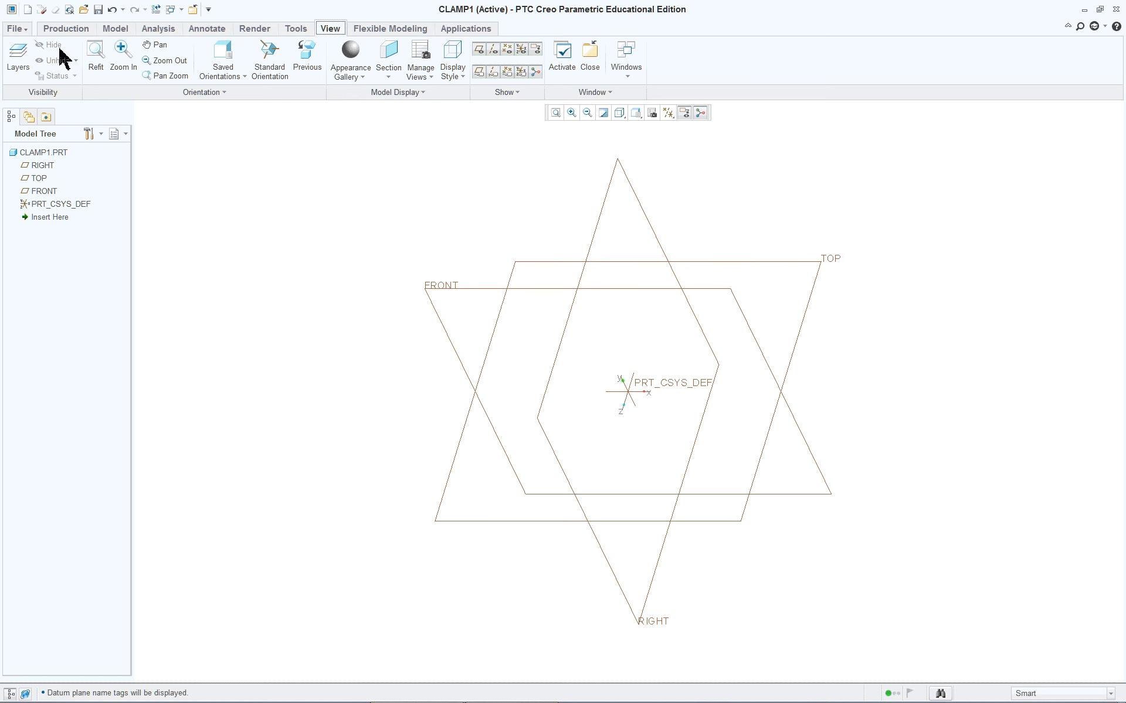
# - Change the part's system of units to millimeter Newton Second (mmNs) in the model properties, interpreting the existing dimensions
pyautogui.click(13, 29)
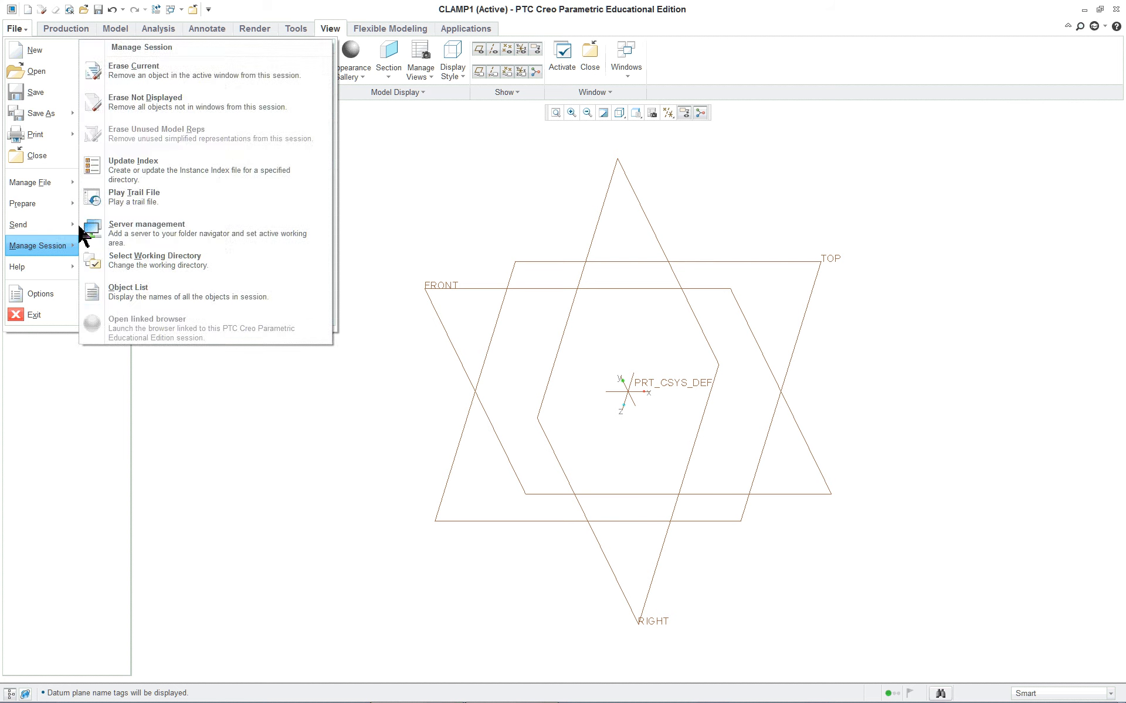
pyautogui.moveTo(52, 211)
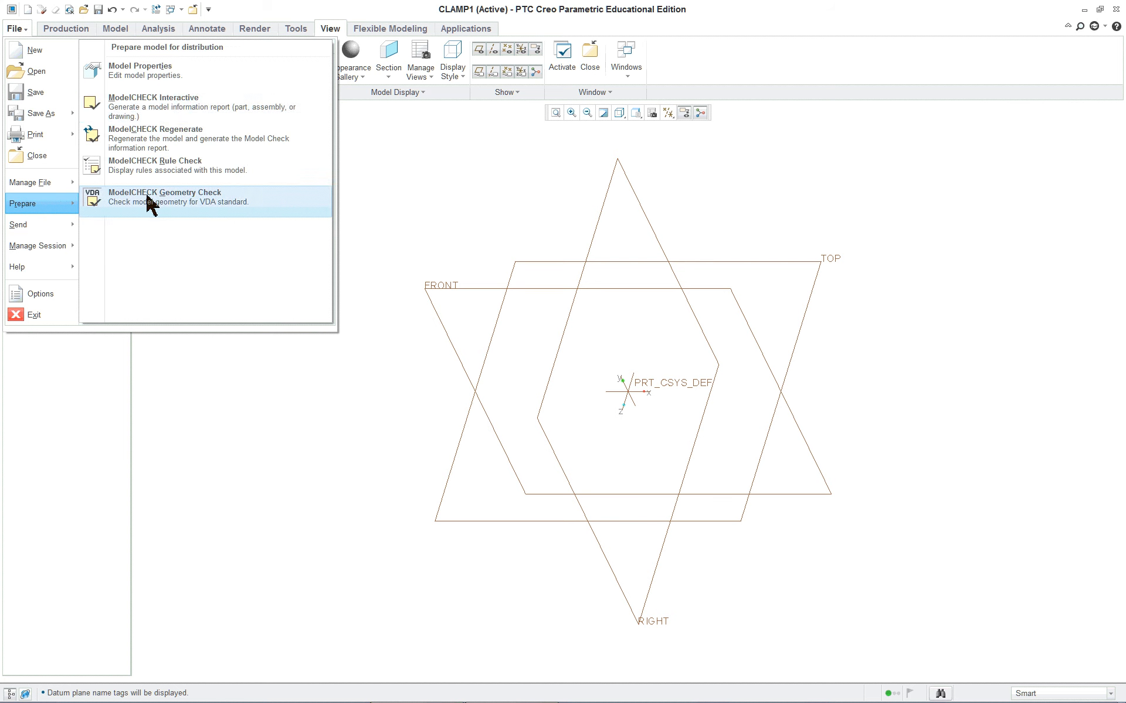
pyautogui.click(164, 73)
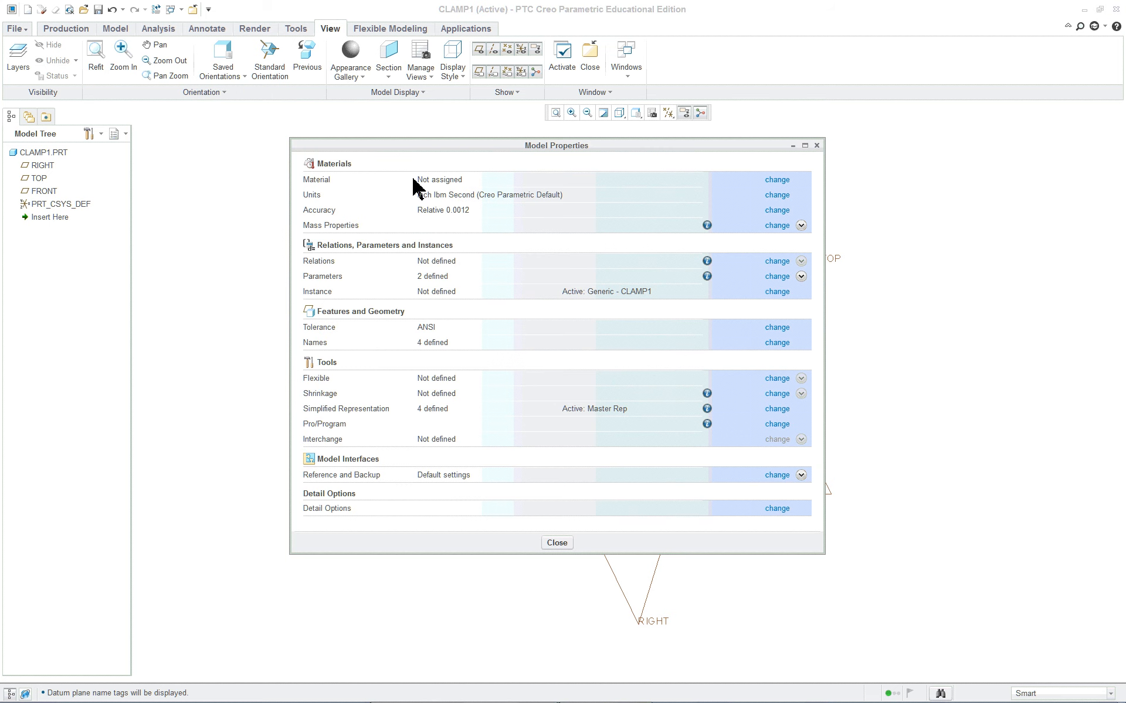
pyautogui.click(777, 195)
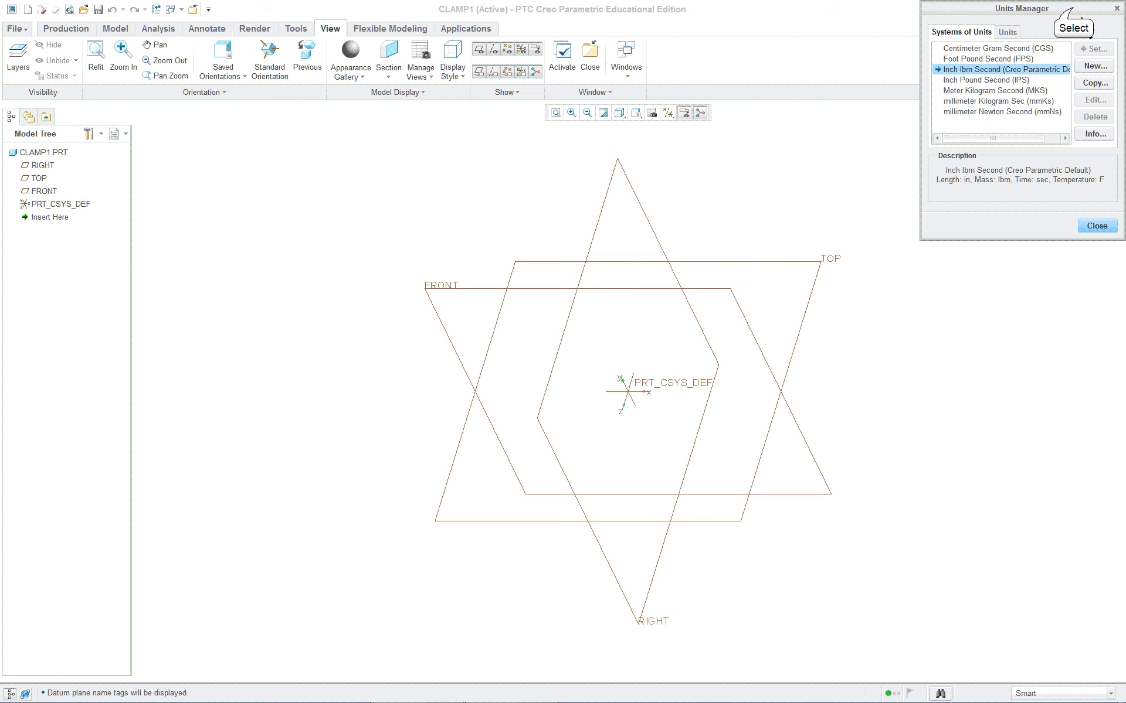
pyautogui.moveTo(1072, 10); pyautogui.dragTo(563, 204)
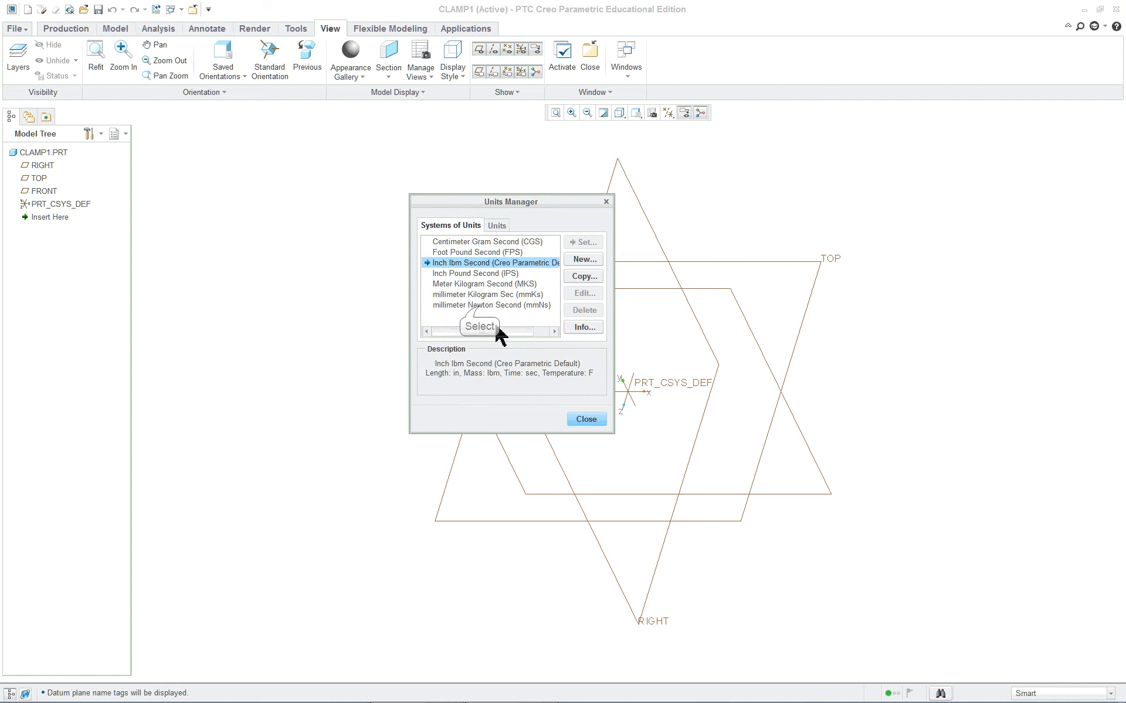
pyautogui.click(479, 305)
pyautogui.click(585, 242)
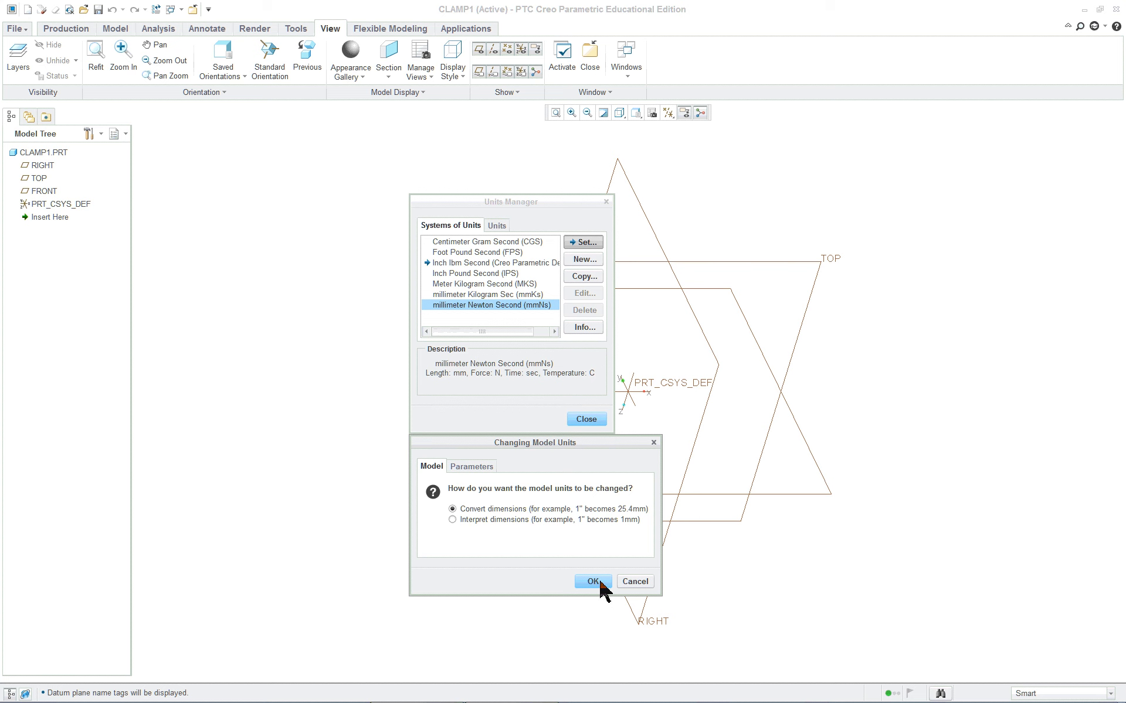
pyautogui.click(452, 520)
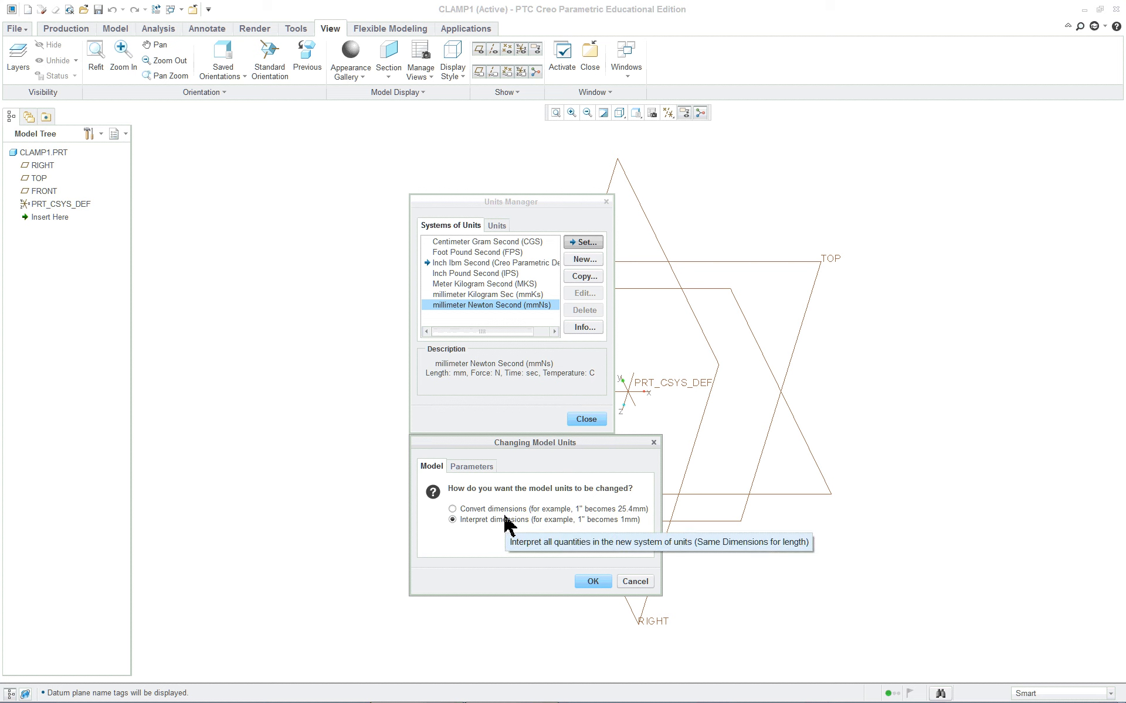
pyautogui.click(594, 583)
pyautogui.click(586, 419)
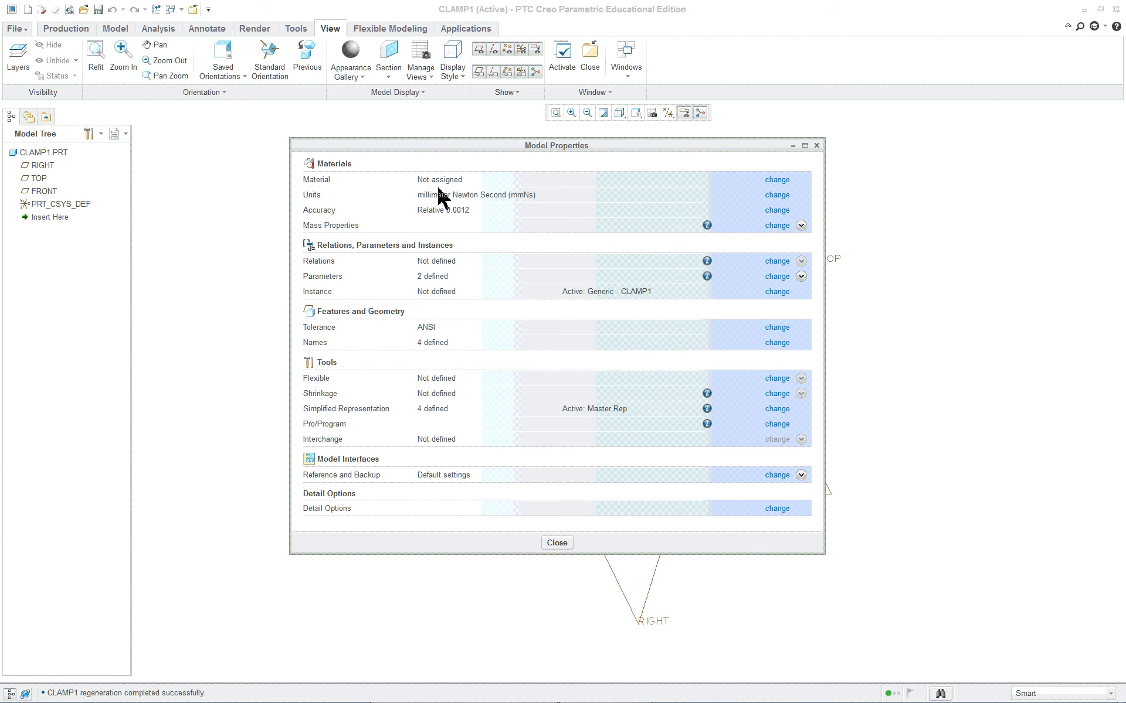
# - Assign steel.mtl from the material library to the clamp part
pyautogui.click(777, 180)
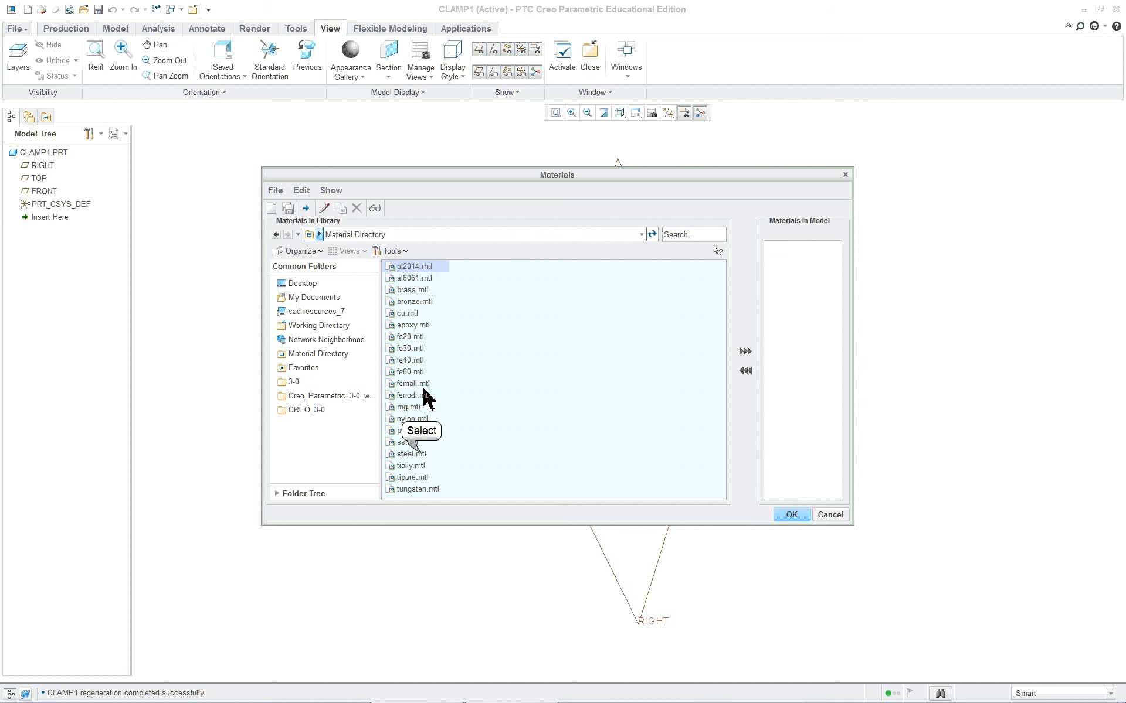
pyautogui.click(422, 454)
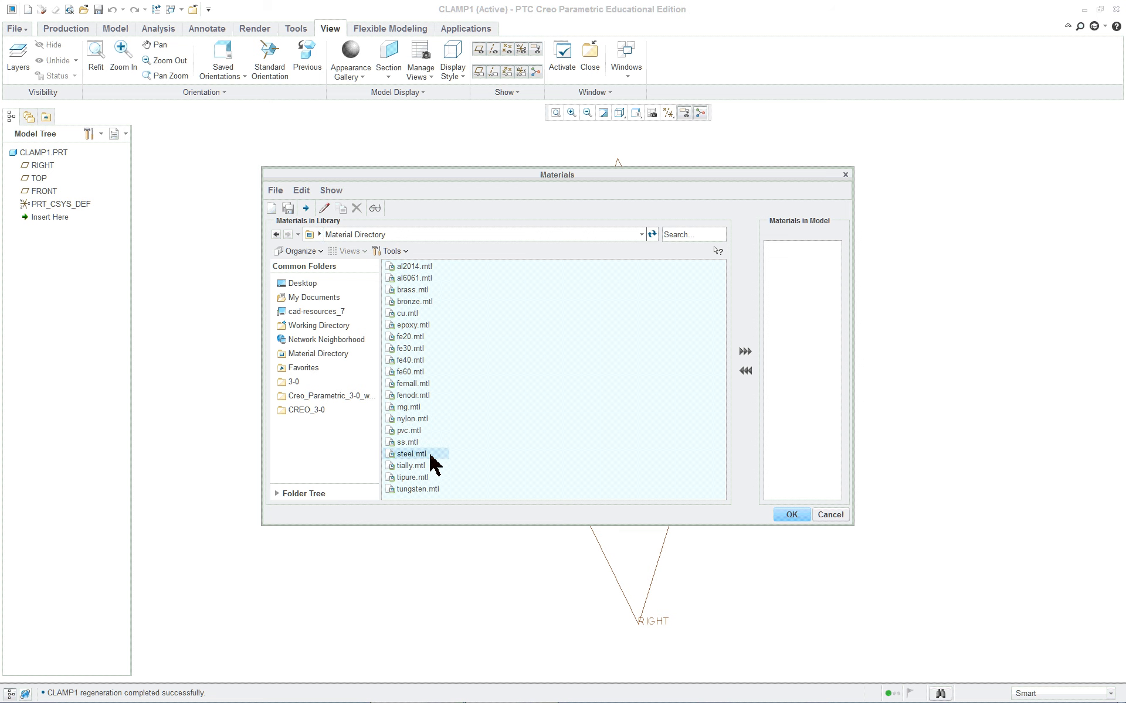
pyautogui.click(744, 352)
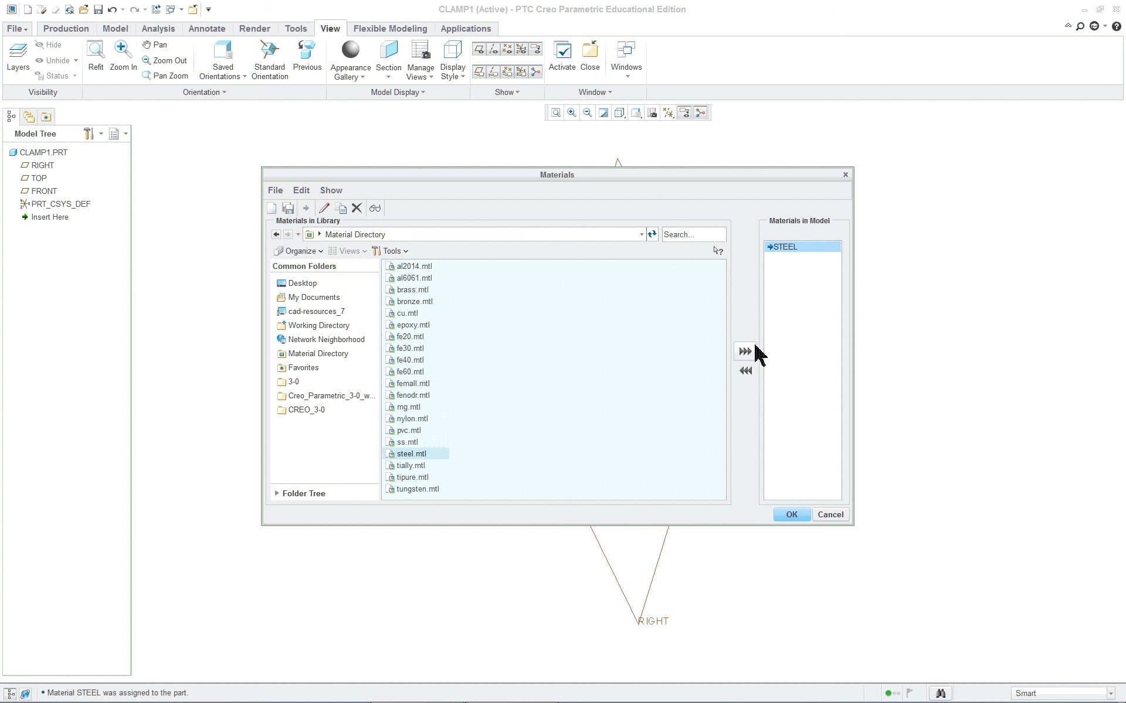
# - Review the STEEL material's structural, thermal, miscellaneous, appearance and user-defined properties, and close the material and model properties
pyautogui.rightClick(804, 248)
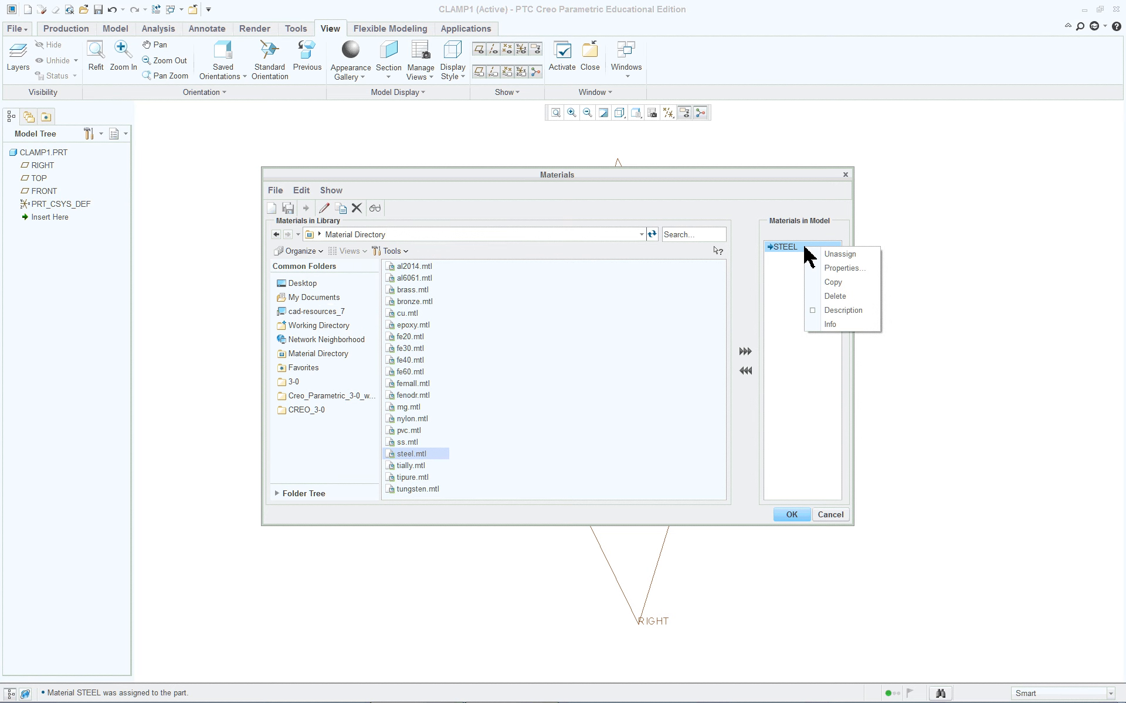
pyautogui.click(791, 294)
pyautogui.doubleClick(798, 249)
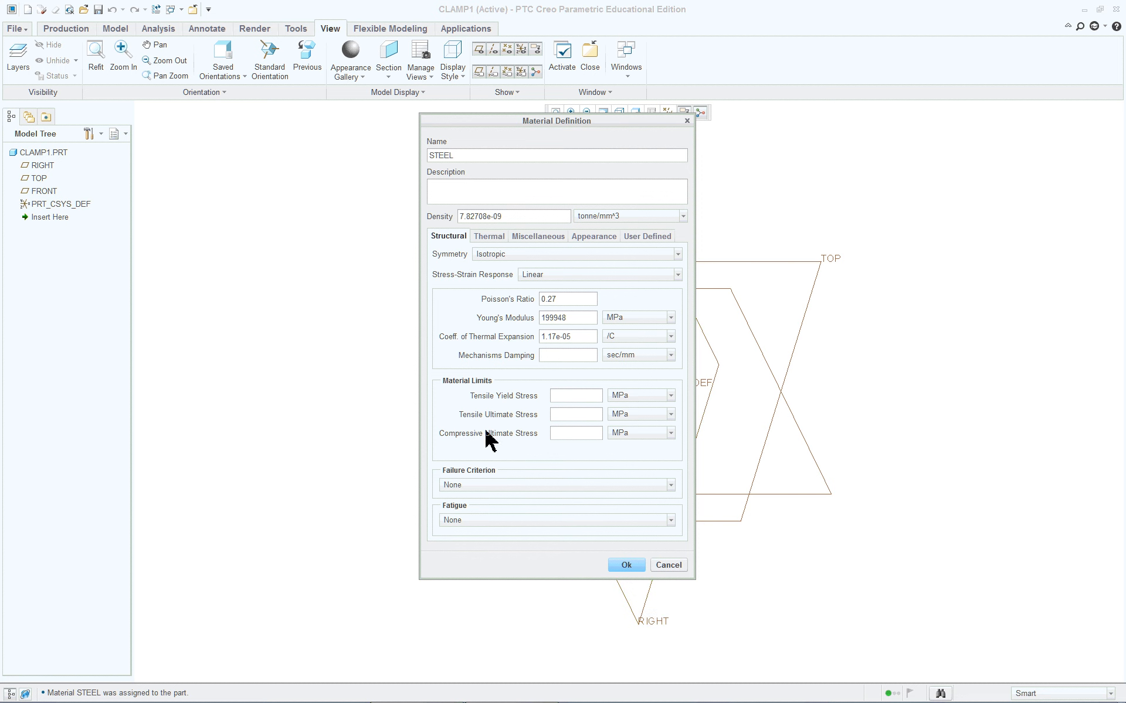
pyautogui.click(487, 237)
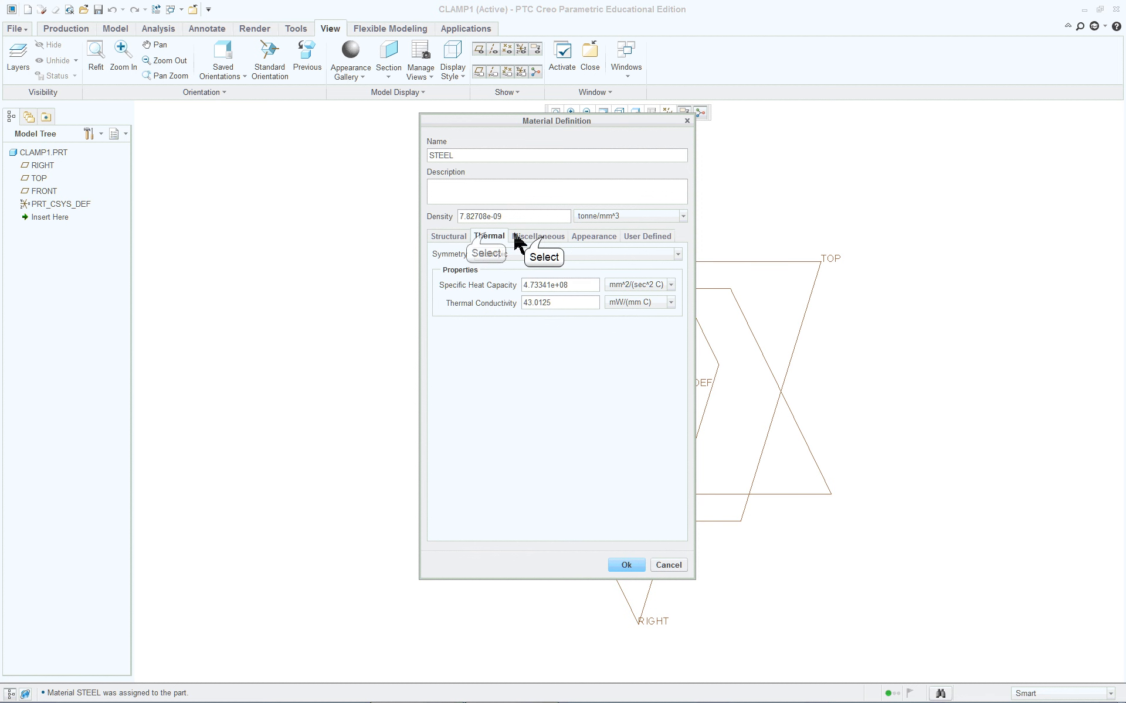
pyautogui.click(538, 237)
pyautogui.click(592, 237)
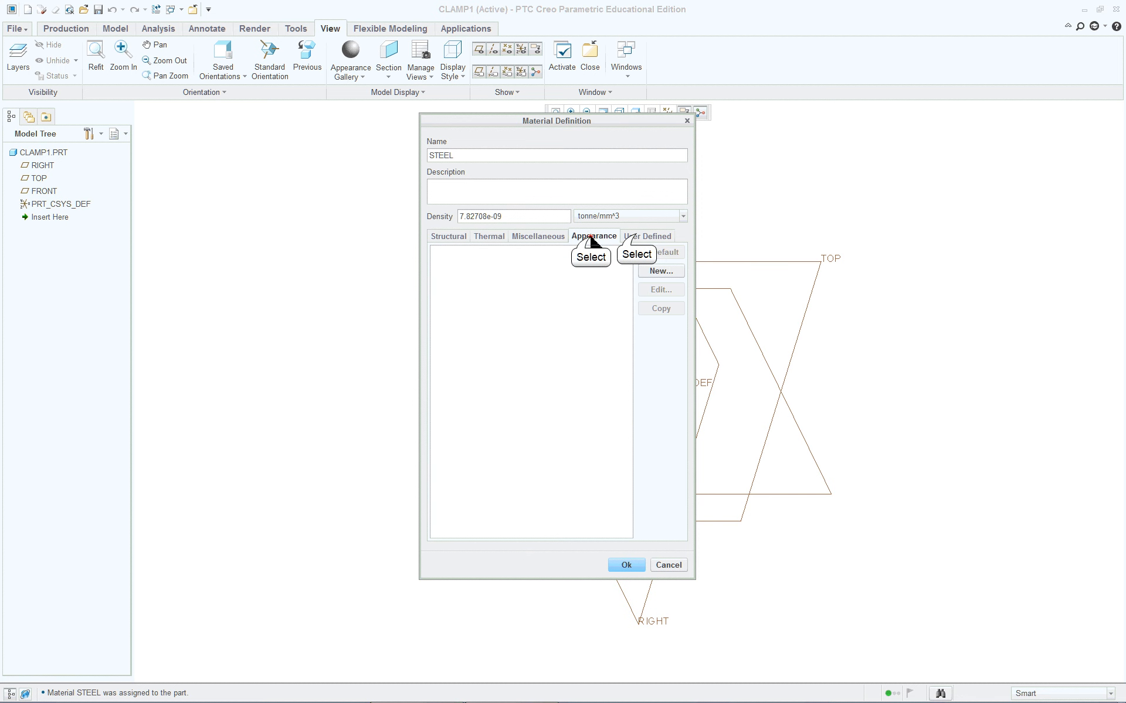
pyautogui.click(636, 237)
pyautogui.click(530, 238)
pyautogui.click(489, 237)
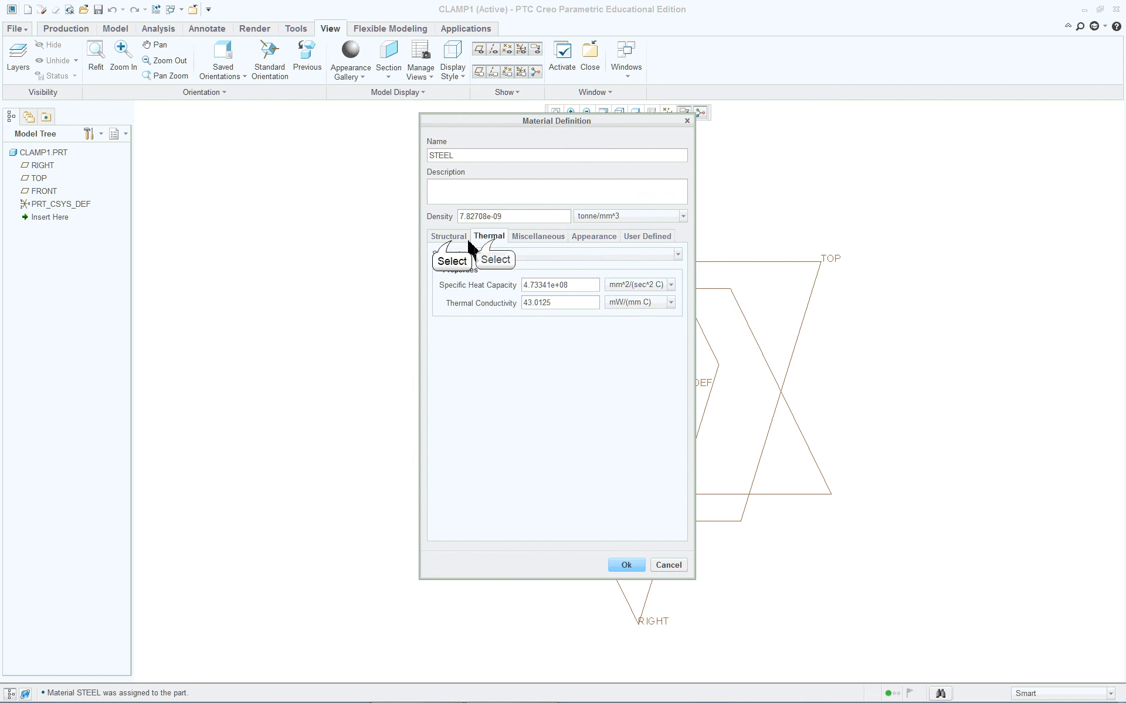
pyautogui.click(450, 237)
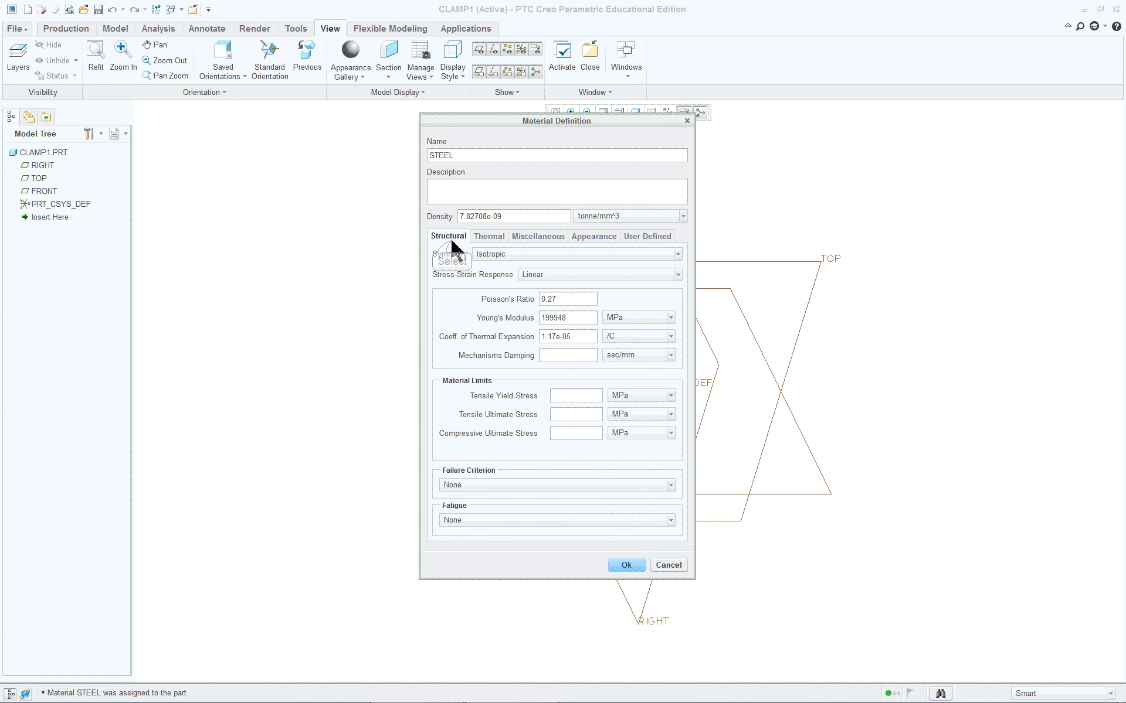
pyautogui.click(626, 565)
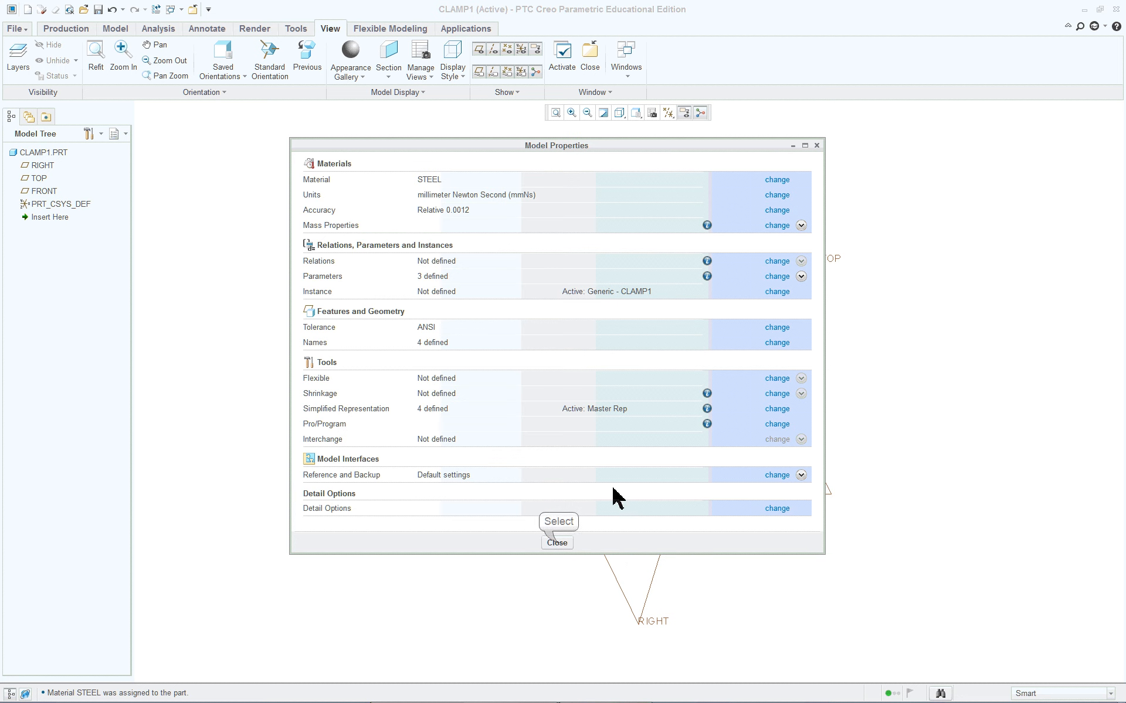
pyautogui.click(557, 543)
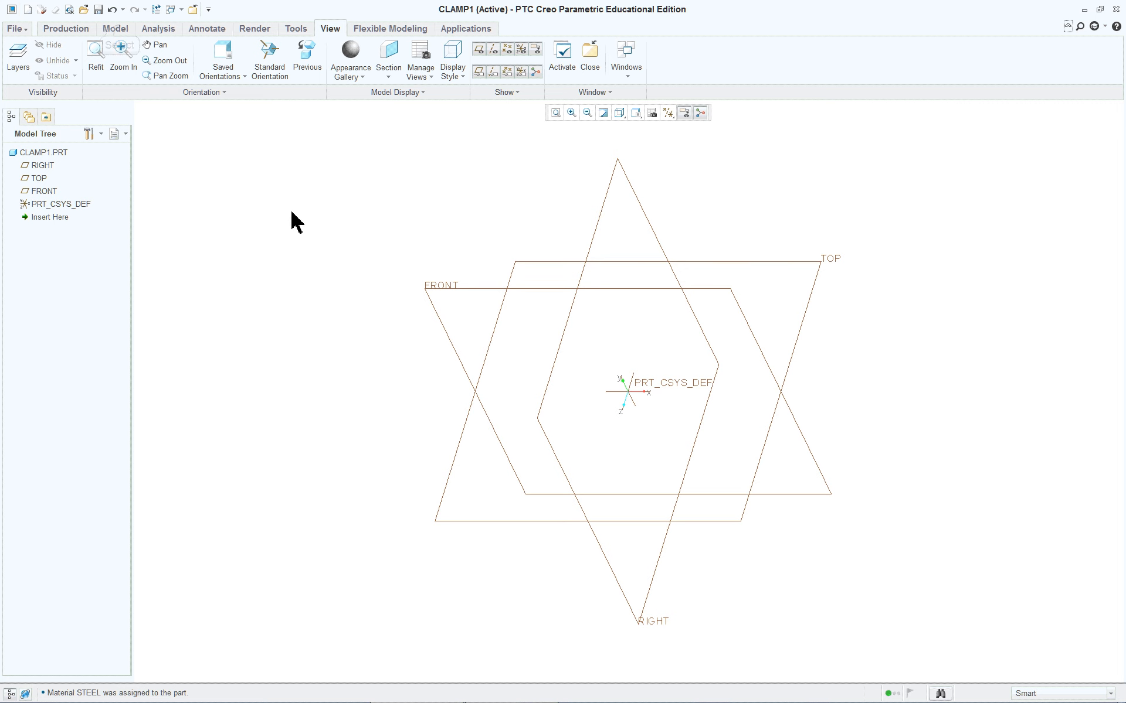
# - Start a sketch on the FRONT datum plane with a vertical centerline along the RIGHT datum
pyautogui.click(117, 28)
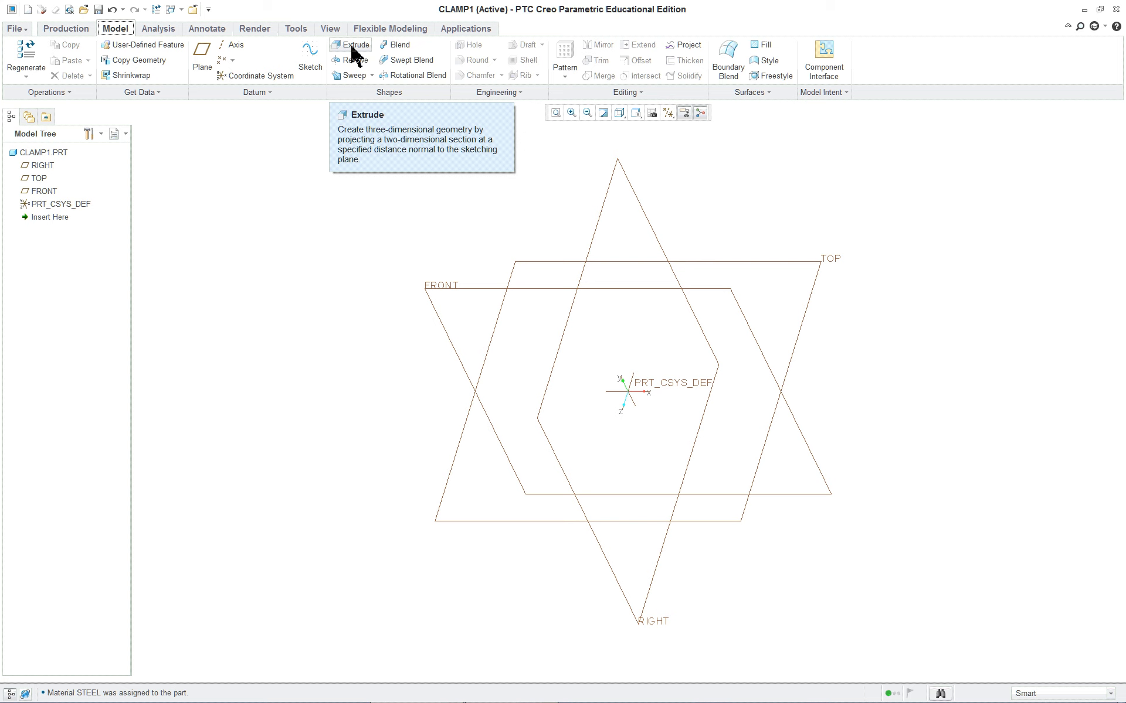
pyautogui.click(308, 55)
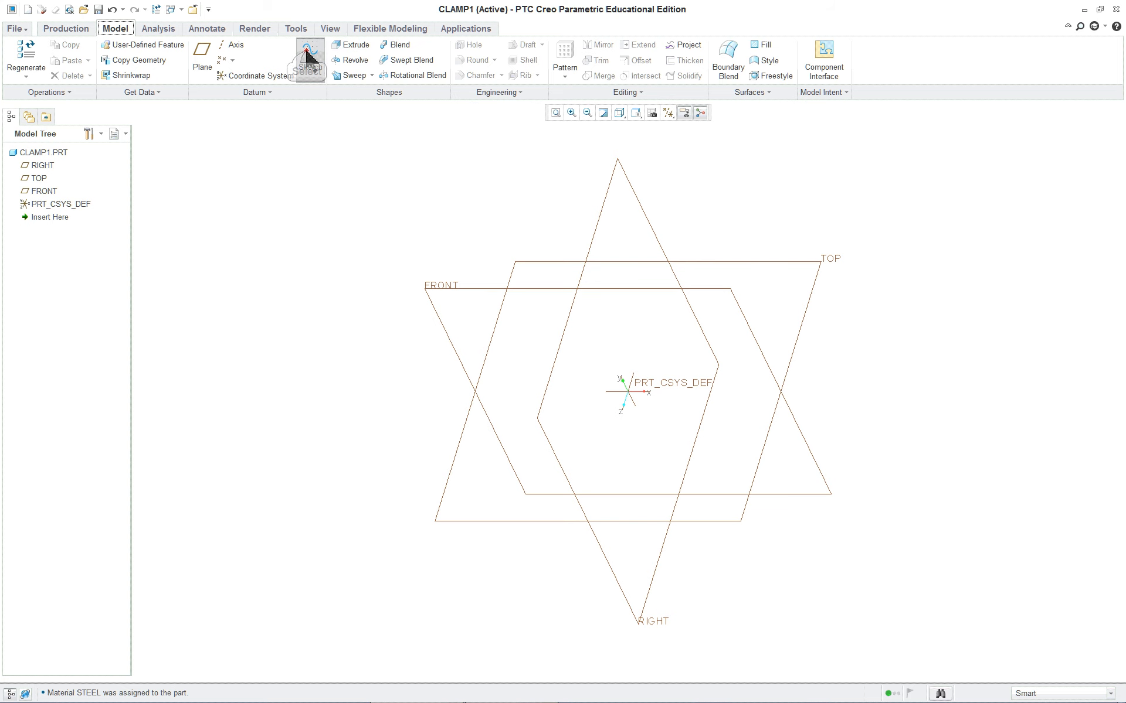
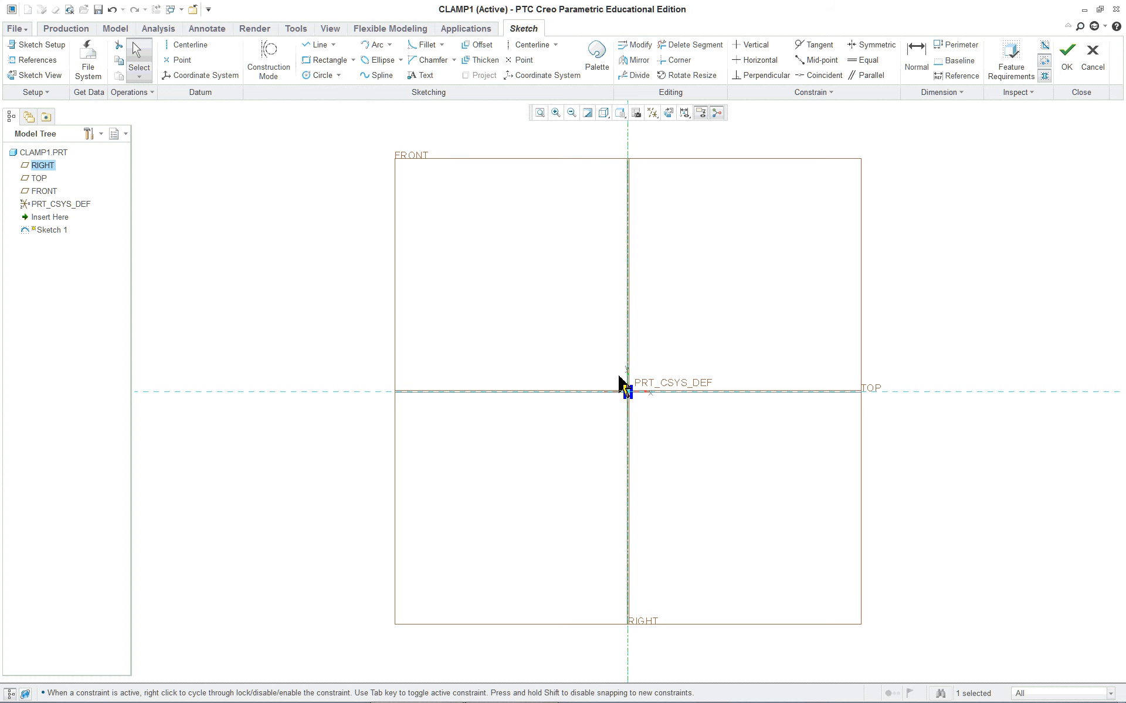
pyautogui.rightClick(627, 392)
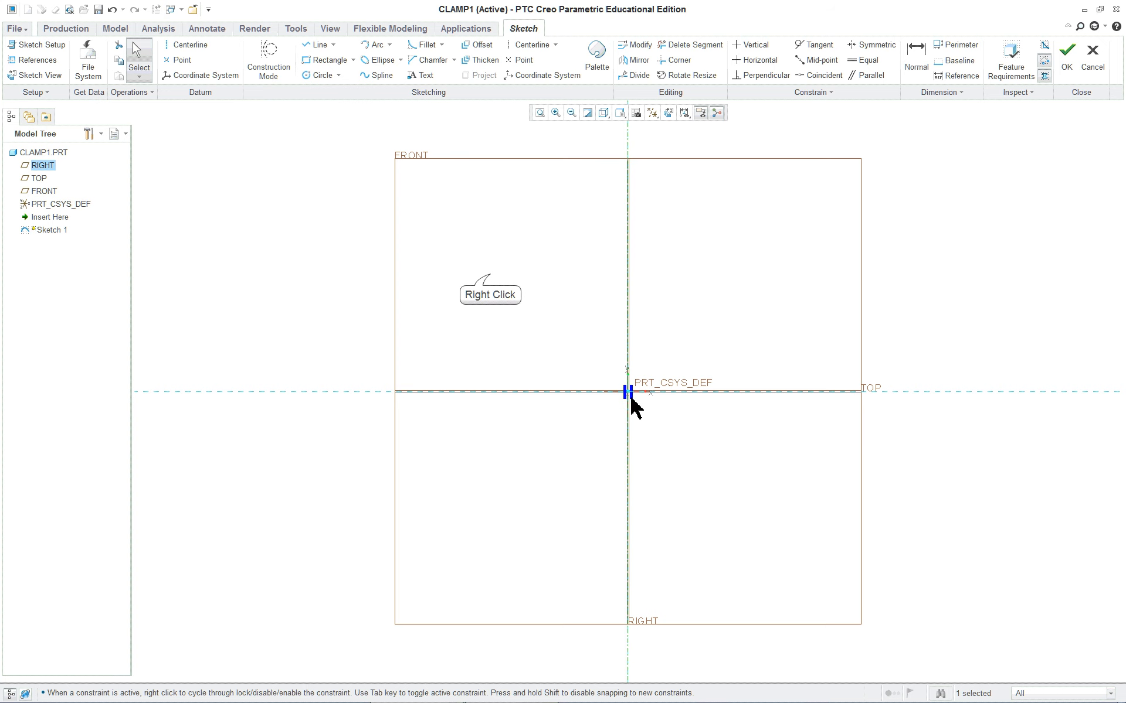
pyautogui.rightClick(494, 277)
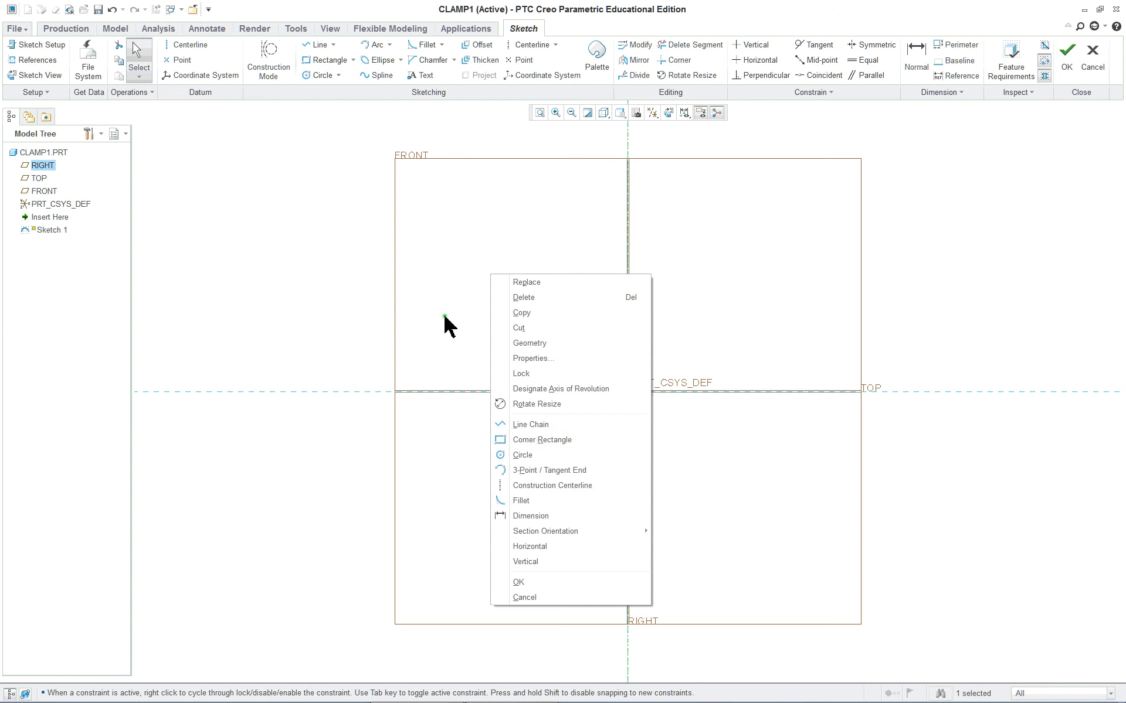
pyautogui.click(549, 425)
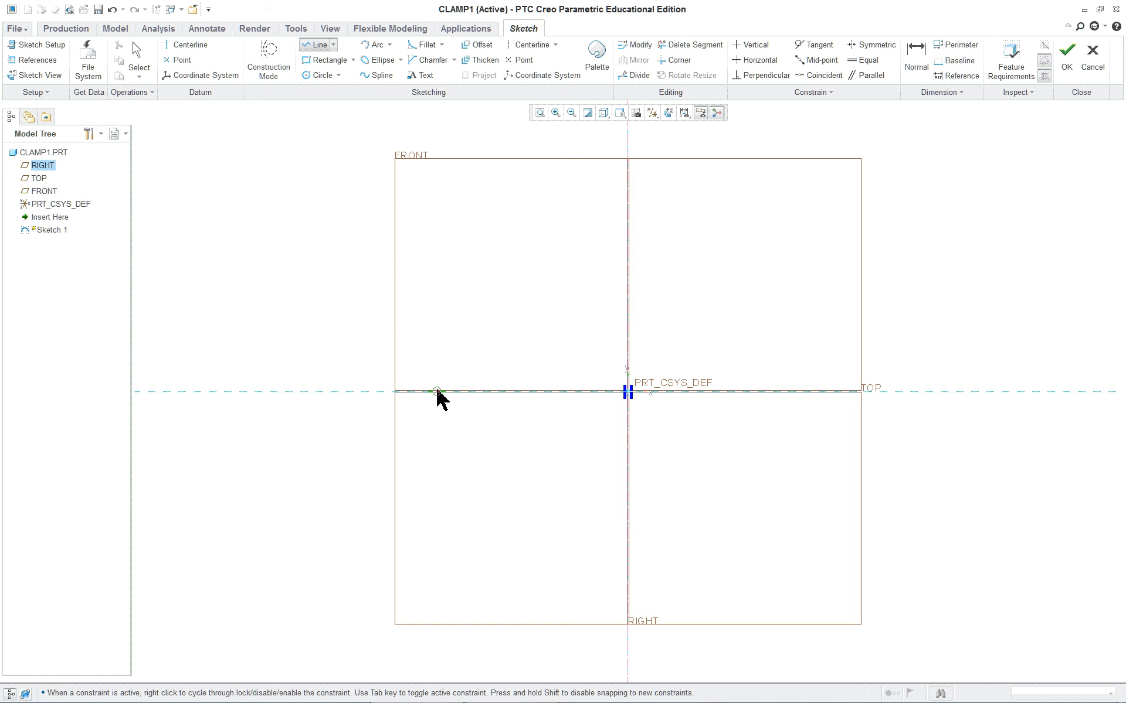
pyautogui.middleClick(459, 339)
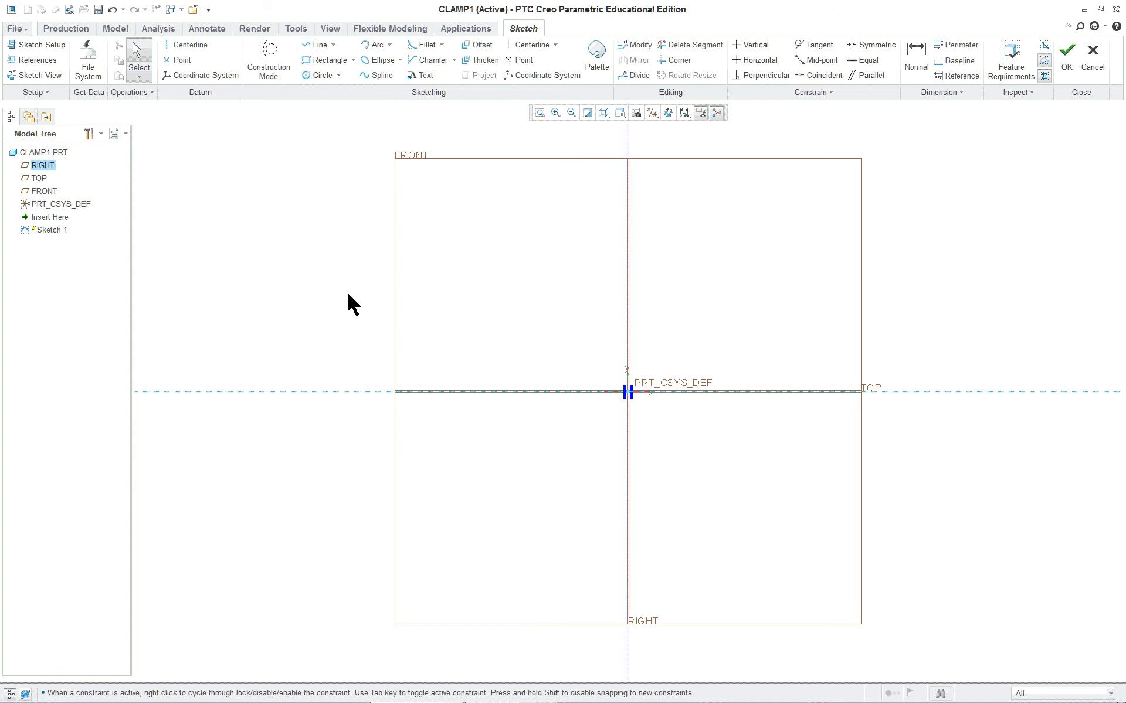
# - Turn on grid display and snap to grid in the Sketcher options without saving the settings to a configuration file
pyautogui.click(13, 29)
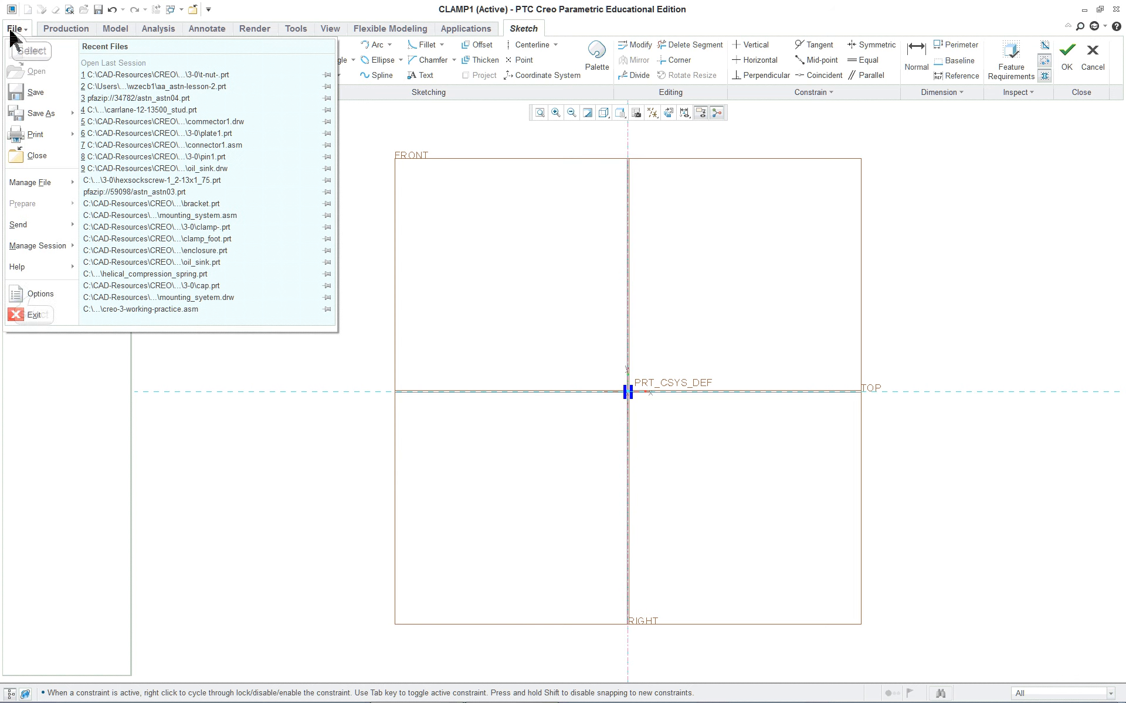
pyautogui.click(31, 292)
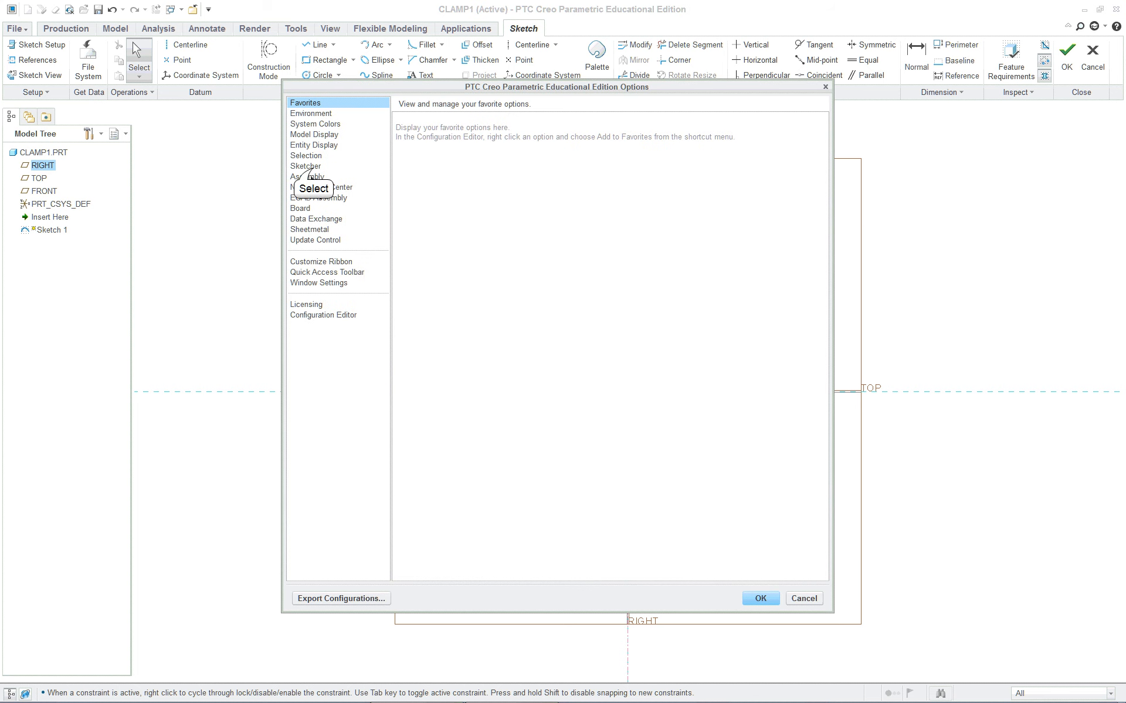
pyautogui.click(318, 167)
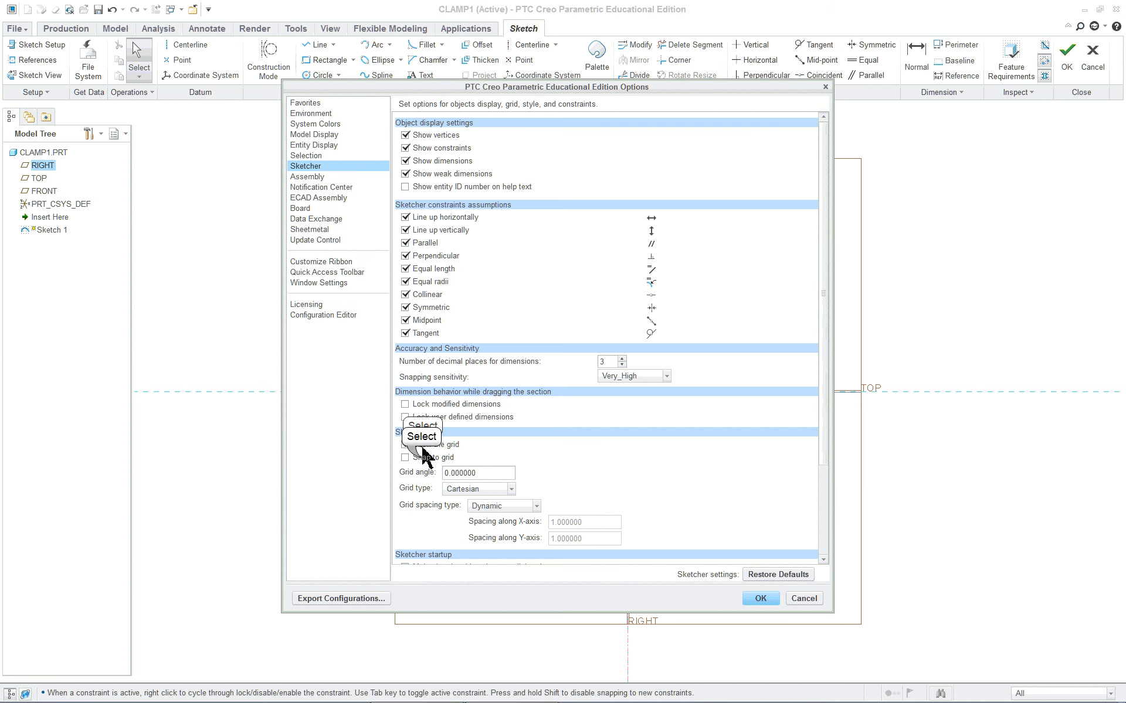
pyautogui.click(422, 445)
pyautogui.click(422, 457)
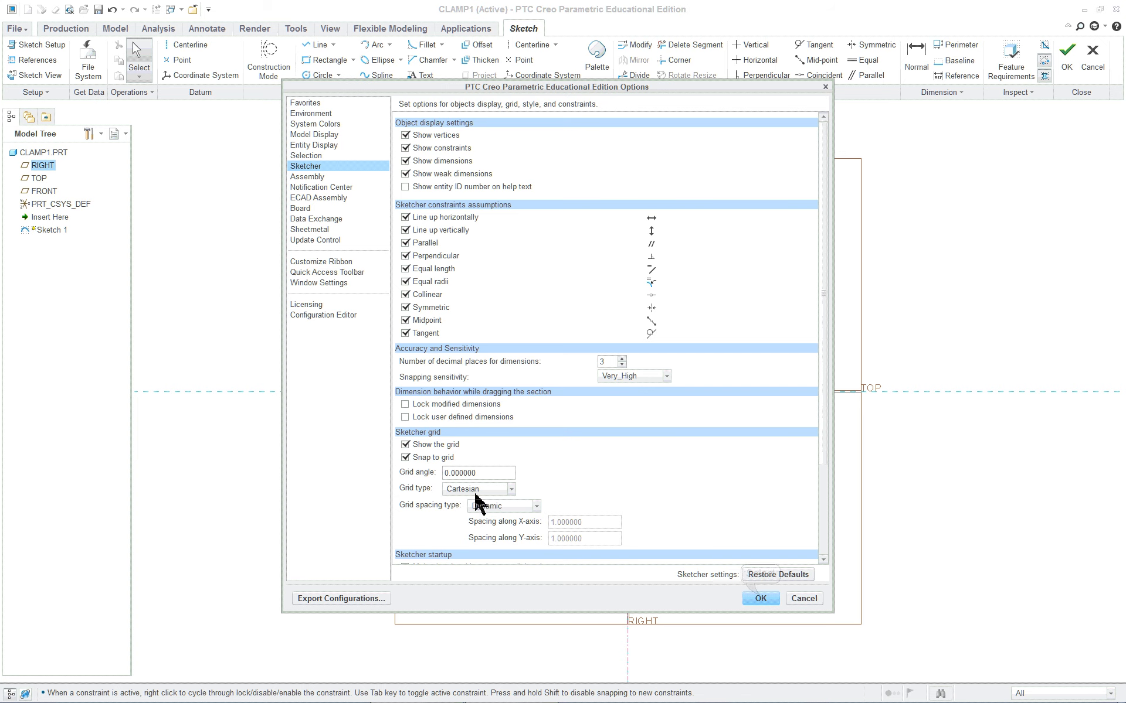
pyautogui.click(761, 598)
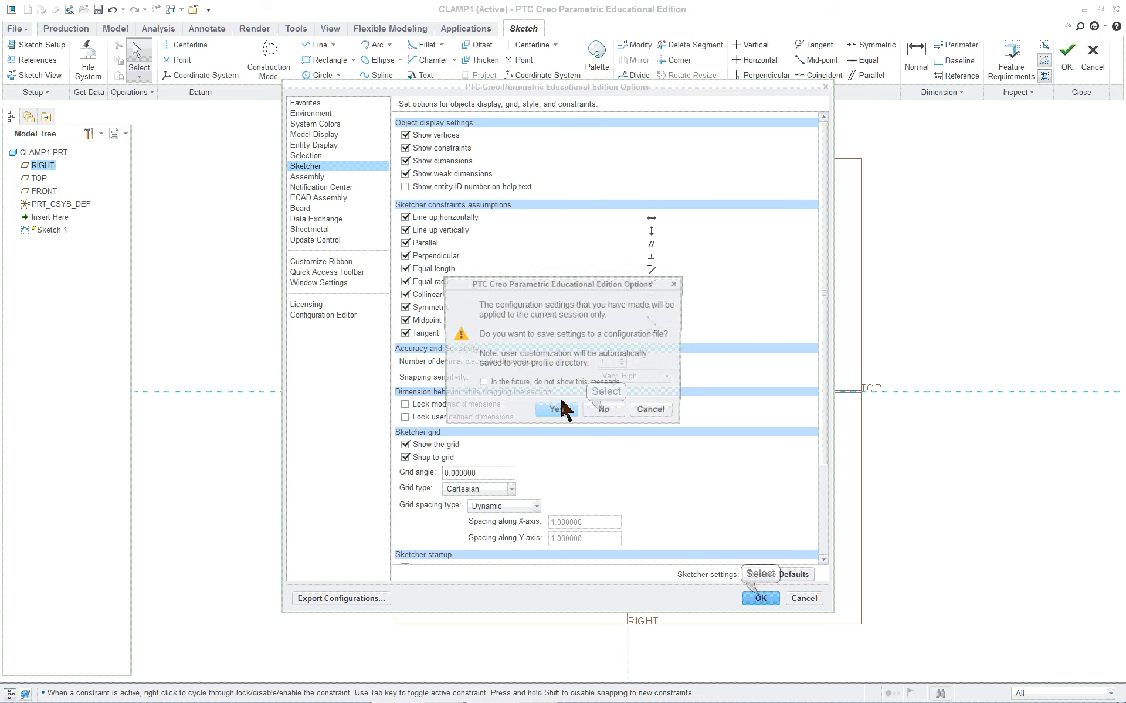
pyautogui.click(606, 413)
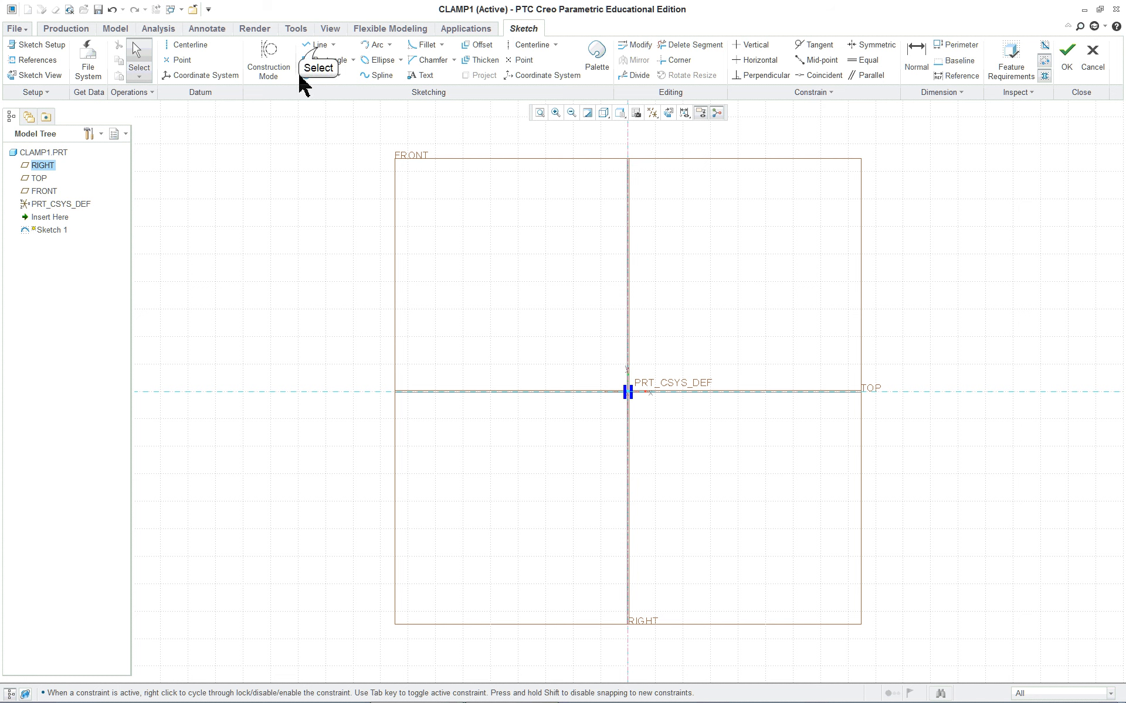
# - Sketch the profile's stepped left side from the TOP datum with connected lines about 90 mm up, 60 mm inward and 120 mm up
pyautogui.click(319, 46)
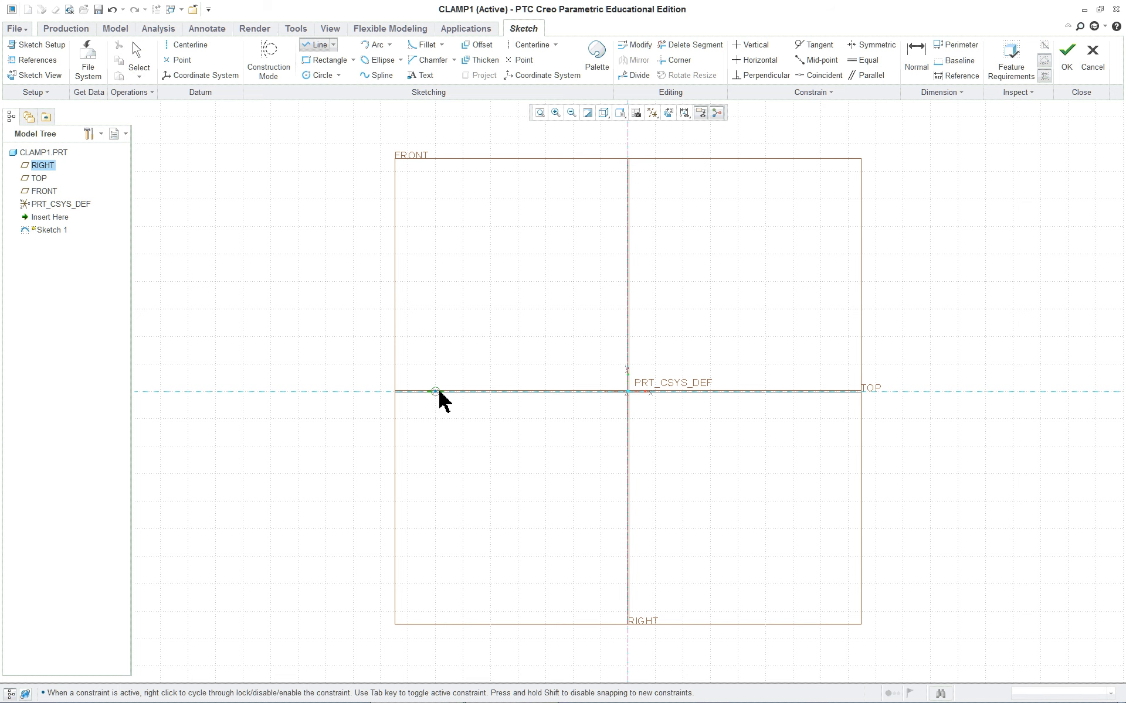
pyautogui.scroll(1, 443, 391)
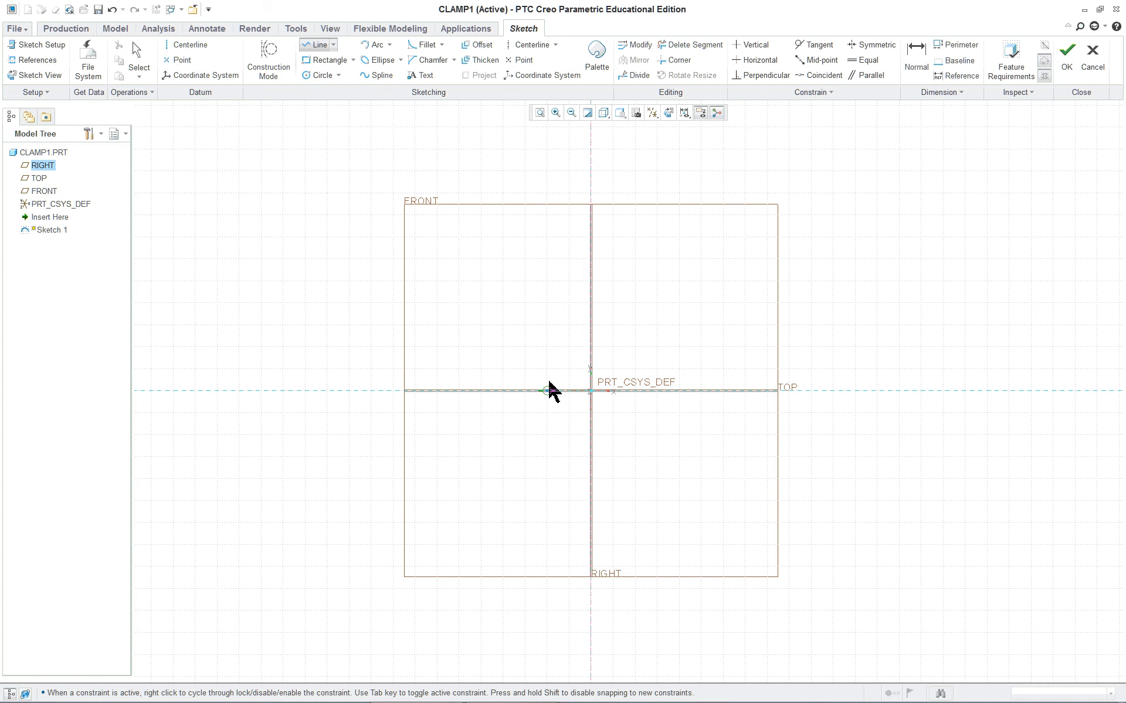
pyautogui.click(371, 390)
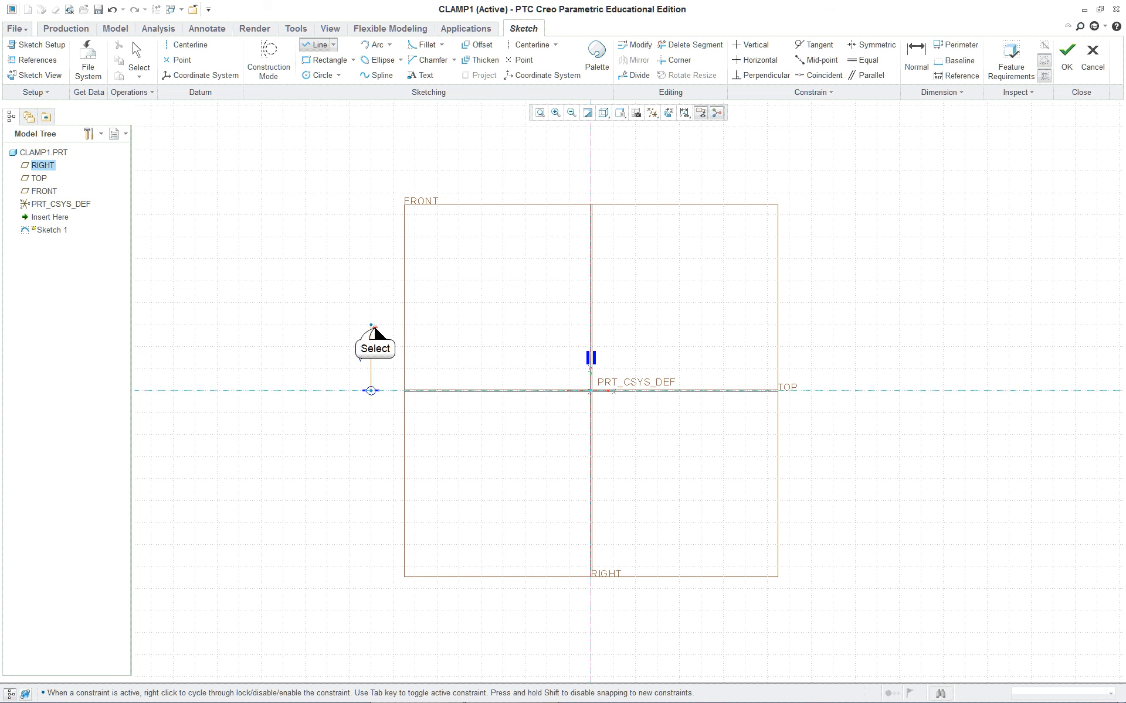
pyautogui.click(371, 325)
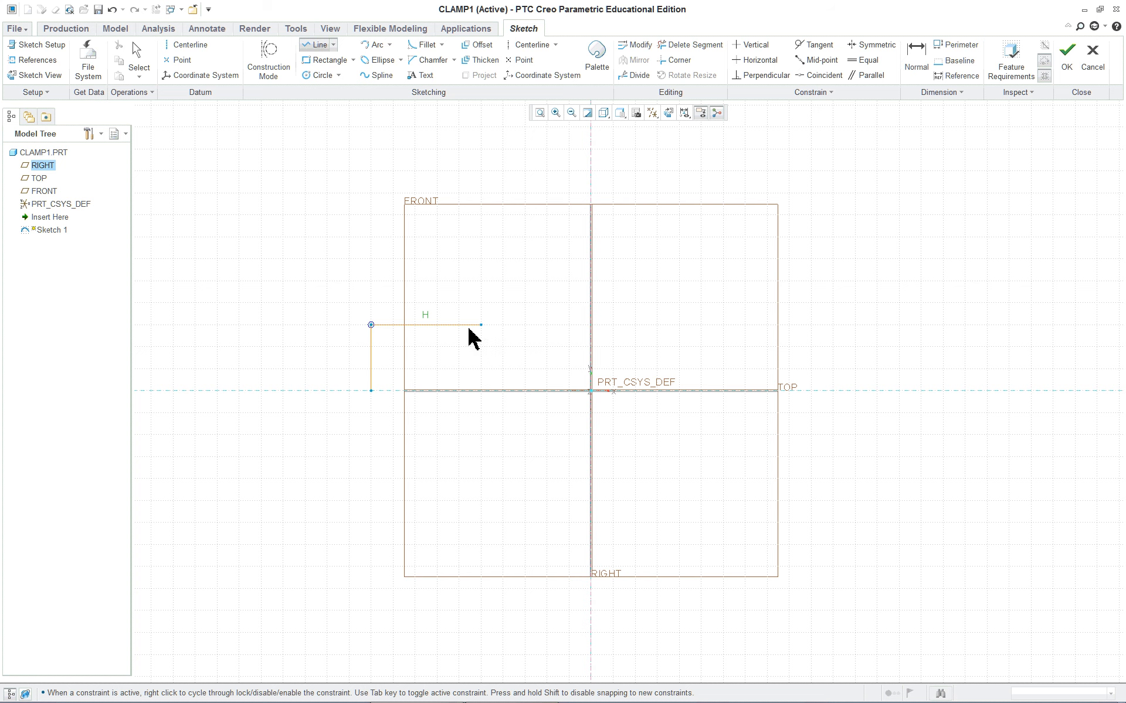
pyautogui.click(415, 324)
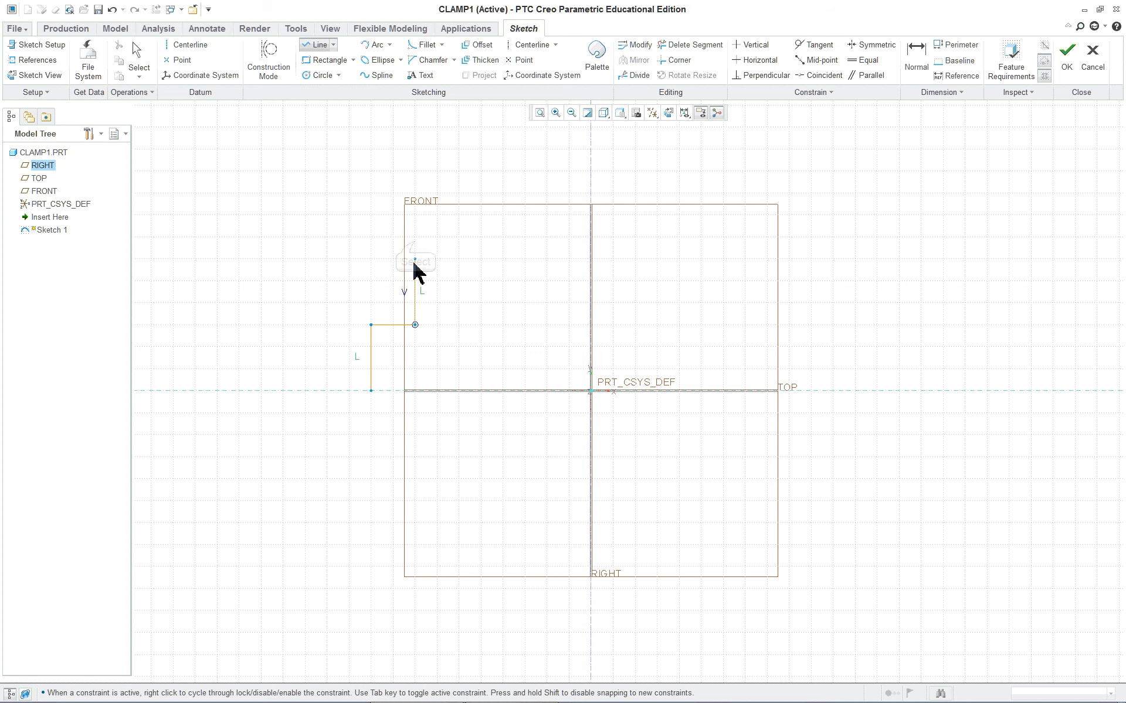
pyautogui.click(415, 237)
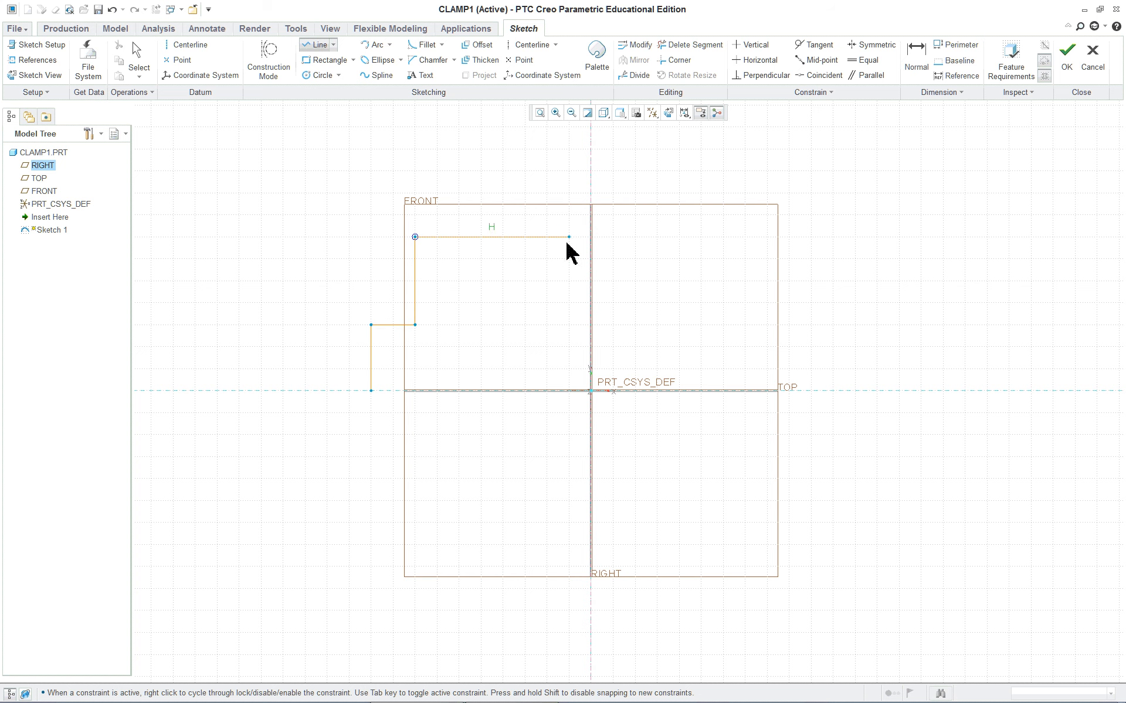
# - Continue the line chain with a top edge about 480 mm long, mirror-matching steps on the right side, and a closing line along TOP
pyautogui.middleClick(764, 239)
pyautogui.click(766, 236)
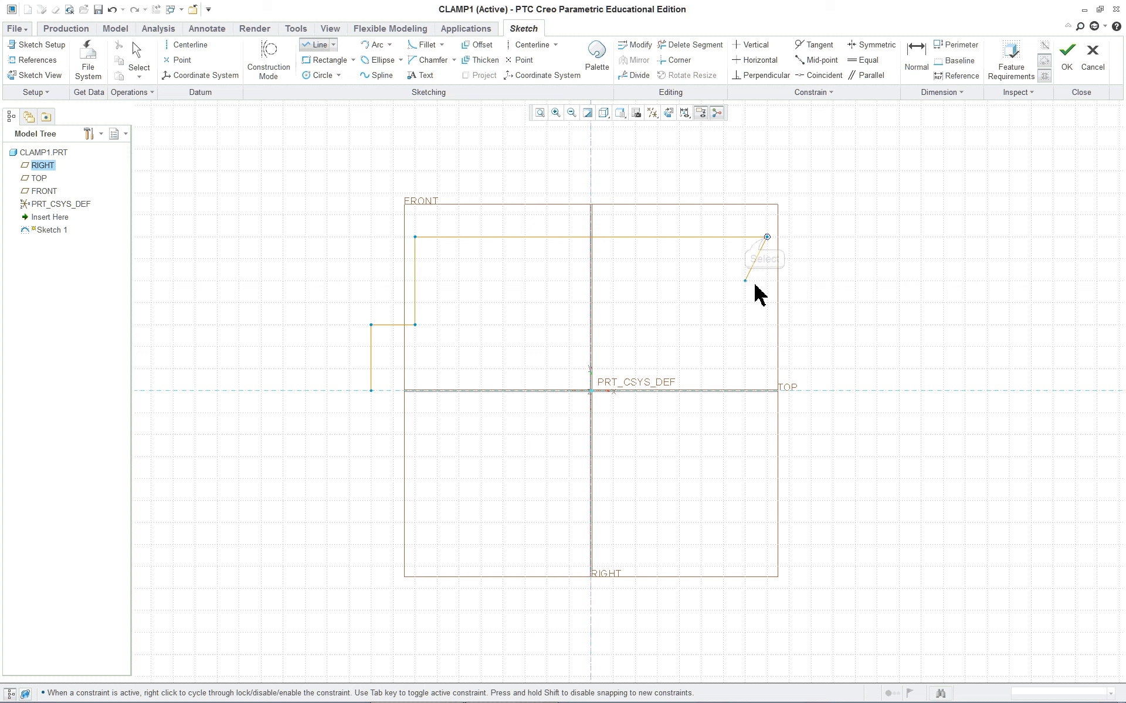
pyautogui.click(768, 325)
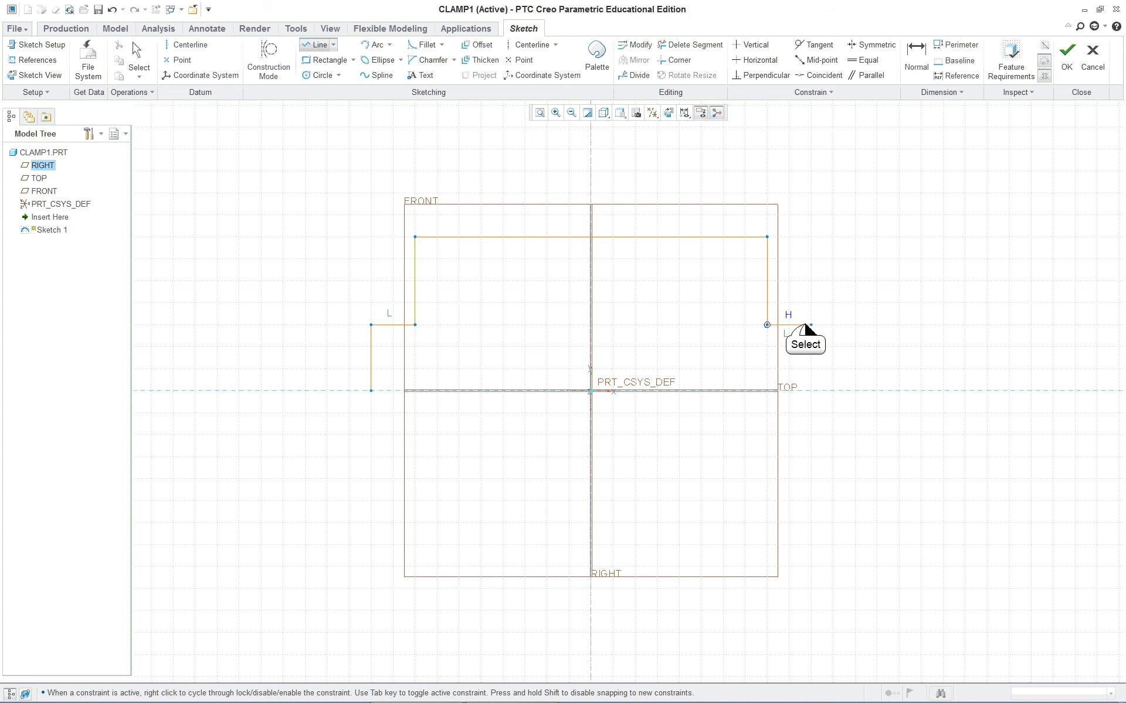
pyautogui.click(811, 325)
pyautogui.click(808, 392)
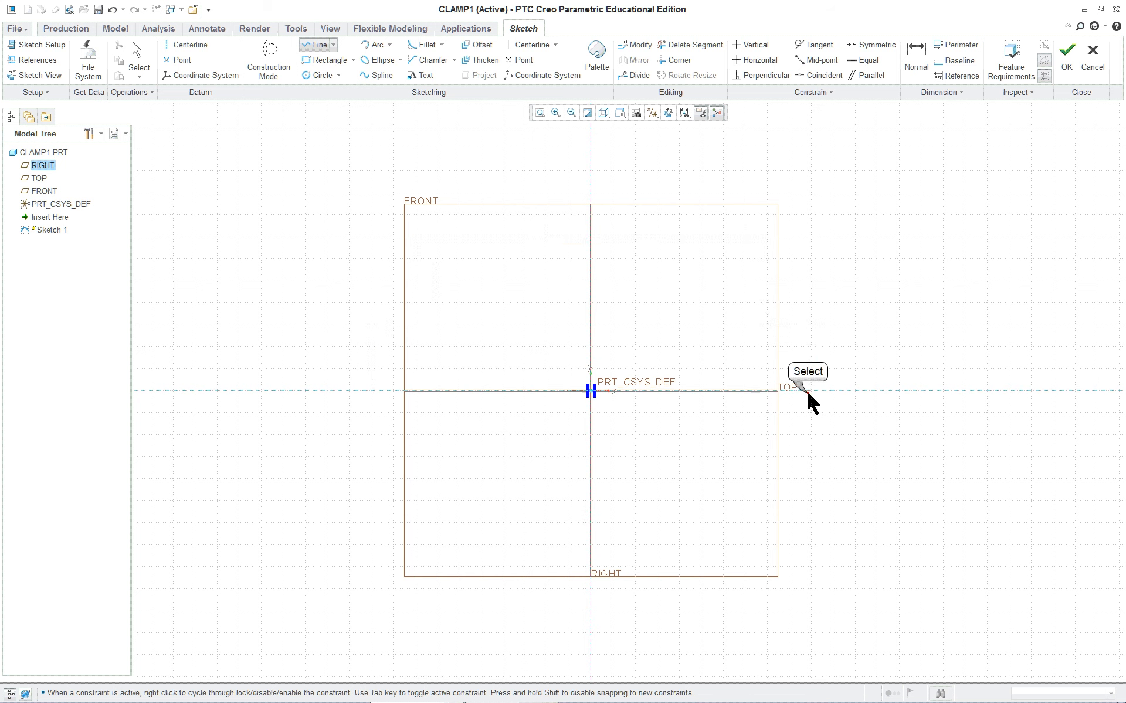
pyautogui.click(371, 390)
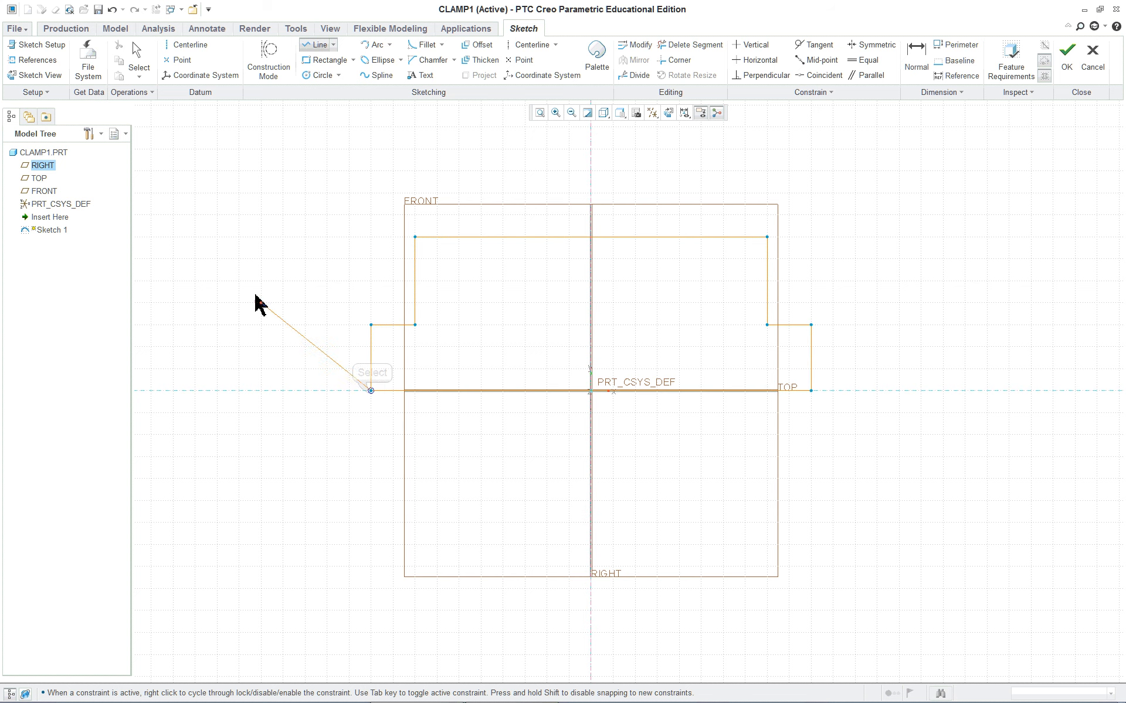
pyautogui.middleClick(256, 258)
pyautogui.middleClick(256, 258)
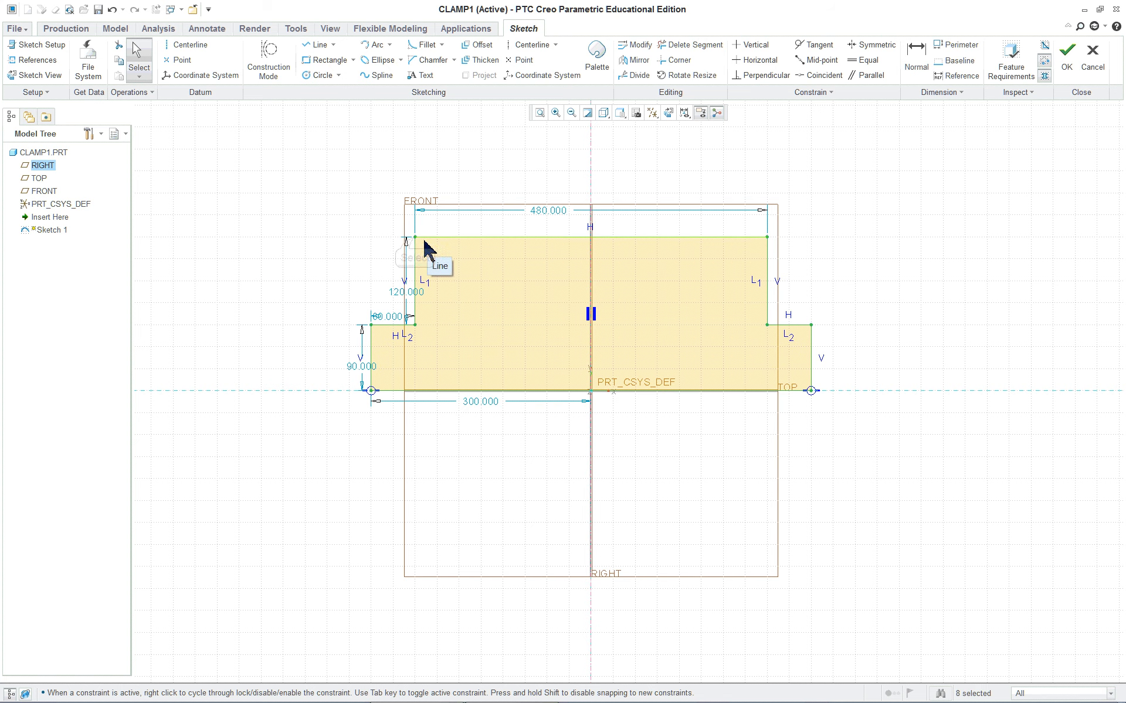
pyautogui.moveTo(415, 241); pyautogui.dragTo(427, 245)
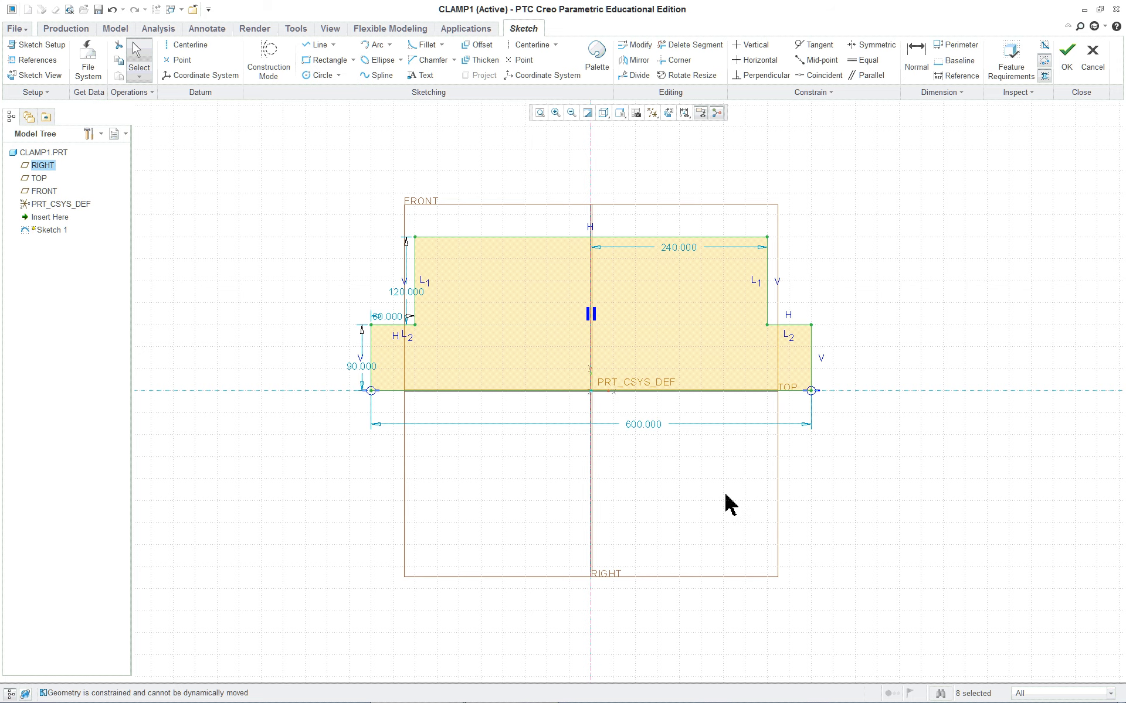
# - Switch to the Lesson 4 PDF in Acrobat and examine the clamp's front-view dimensions, outline figures and re-dimensioning instructions, and return to Creo
pyautogui.hotkey('alt', 'Tab')
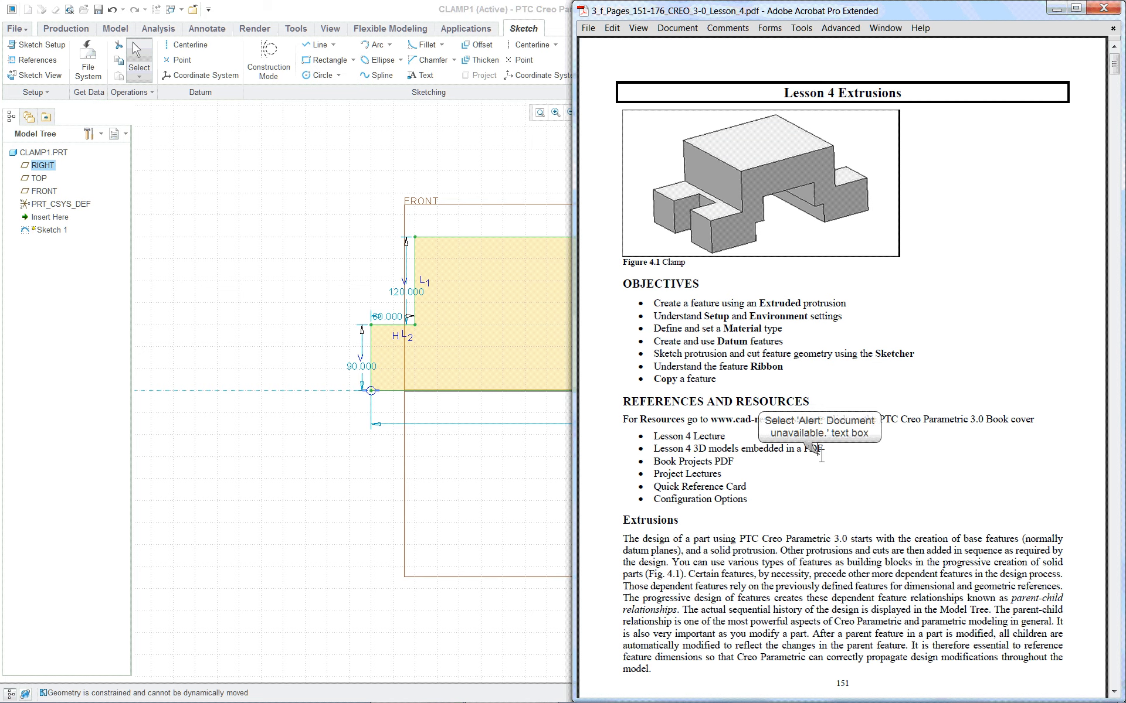
pyautogui.scroll(-1, 821, 451)
pyautogui.scroll(-10, 821, 463)
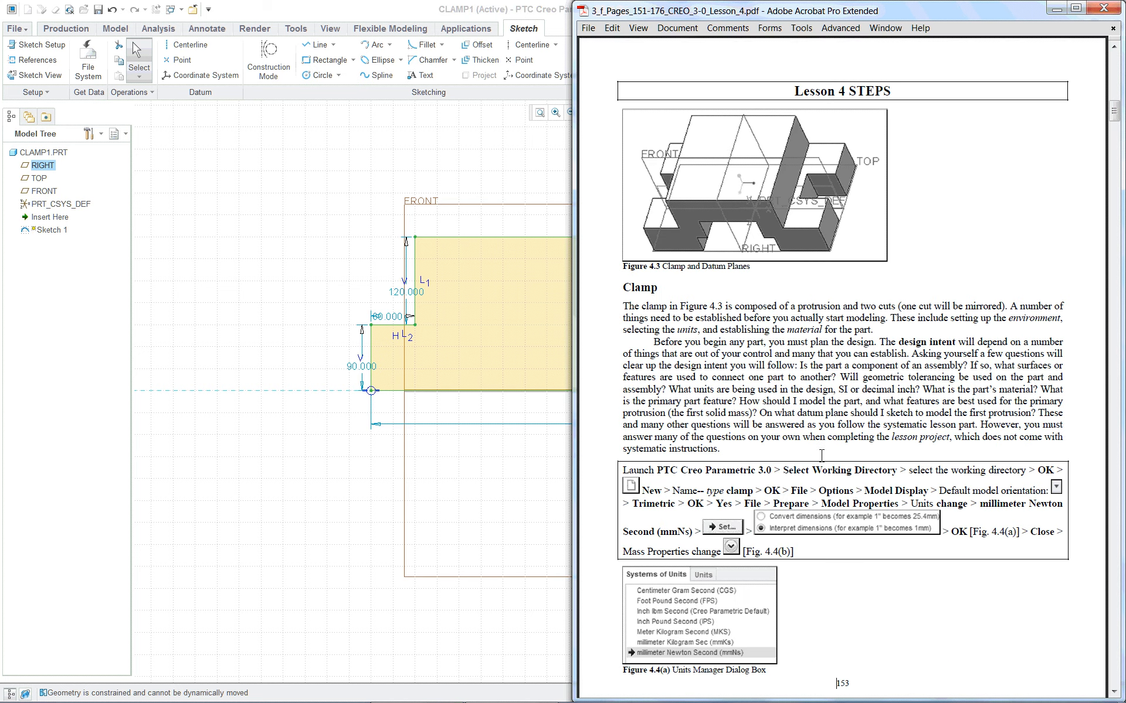
pyautogui.scroll(-1, 820, 456)
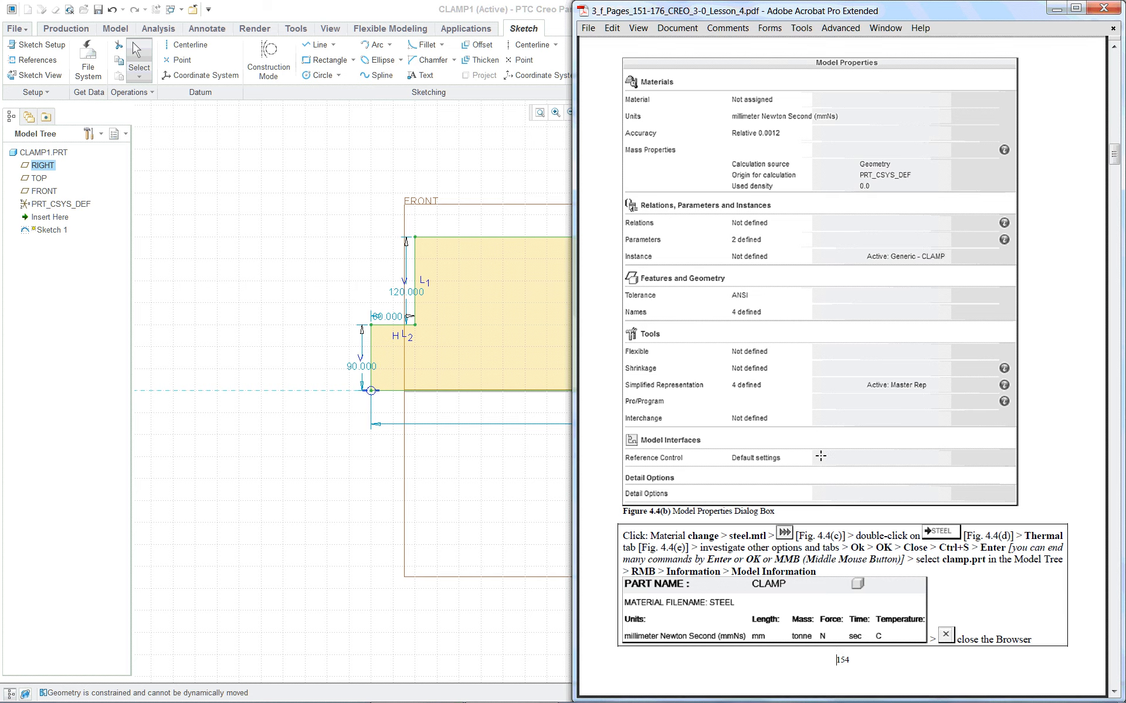
pyautogui.scroll(-20, 820, 451)
pyautogui.scroll(-10, 821, 422)
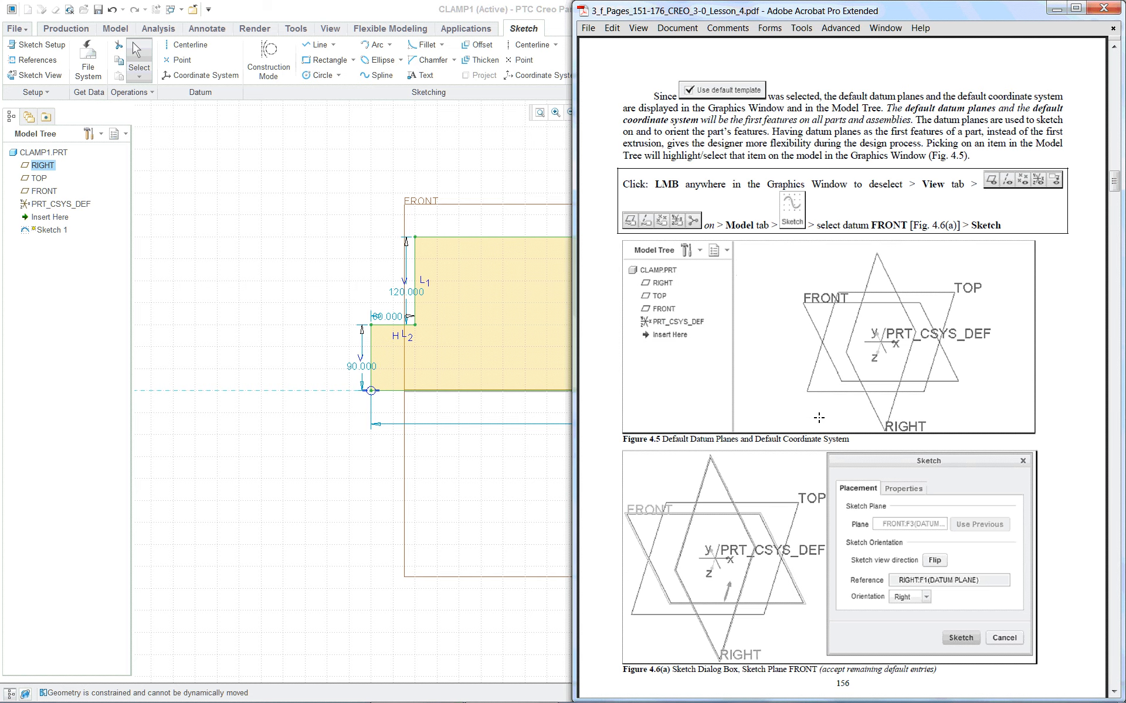
pyautogui.scroll(-10, 819, 417)
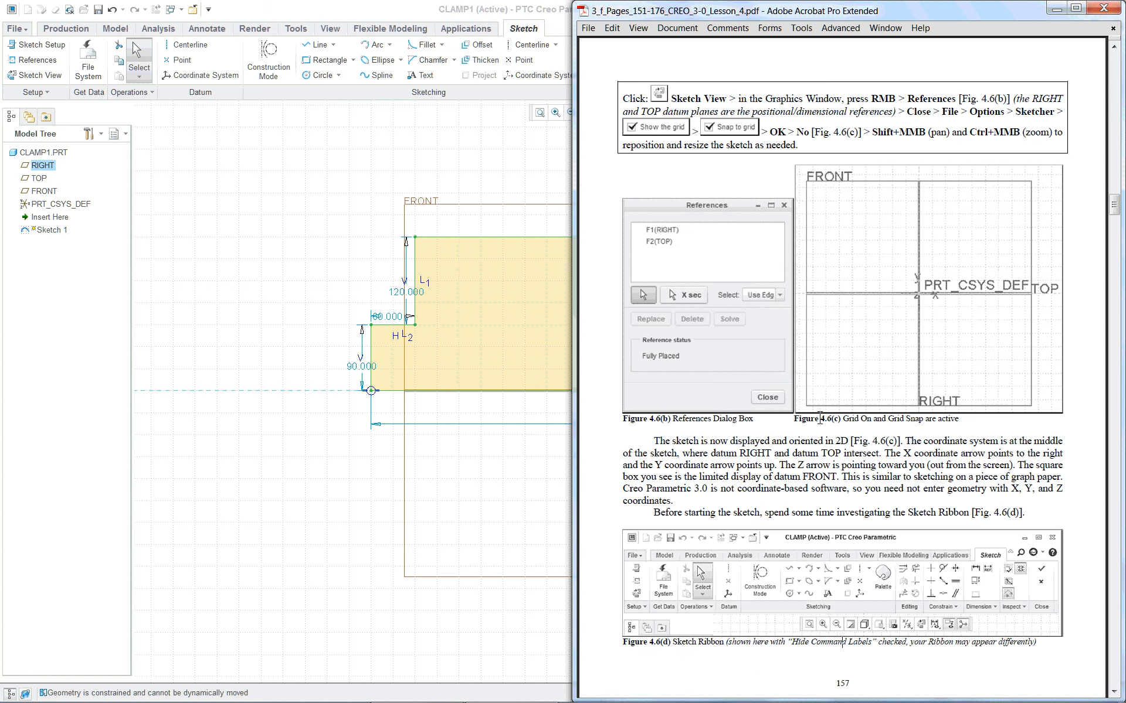
pyautogui.scroll(-10, 818, 417)
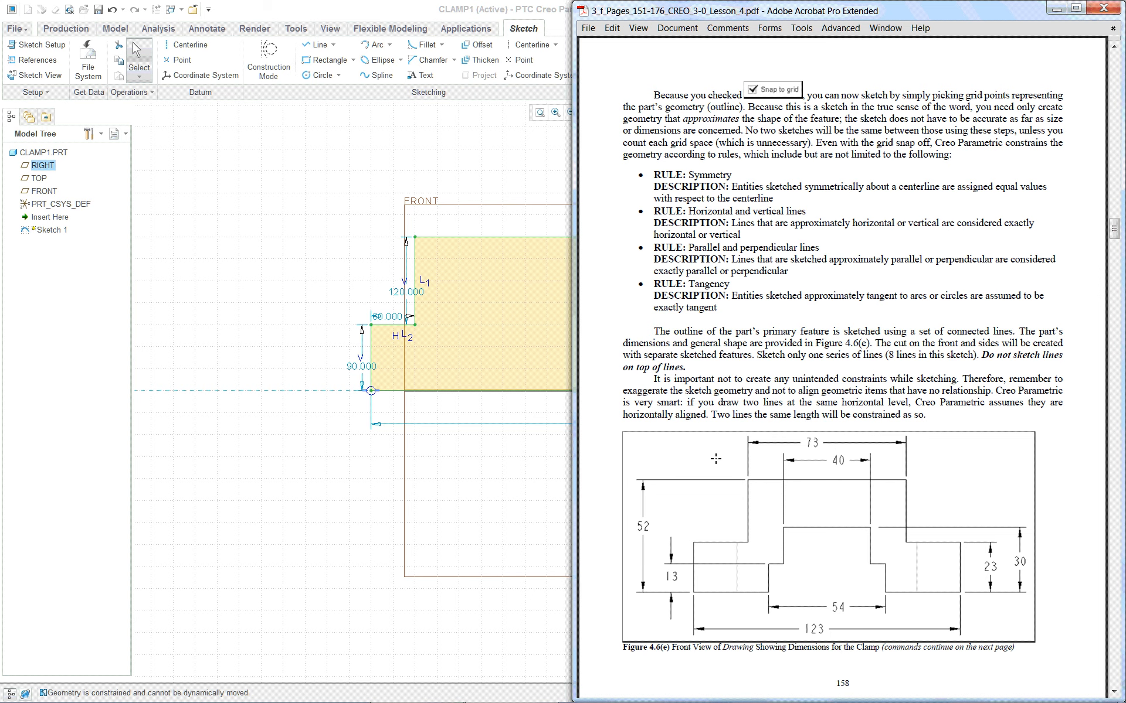
pyautogui.scroll(-5, 715, 458)
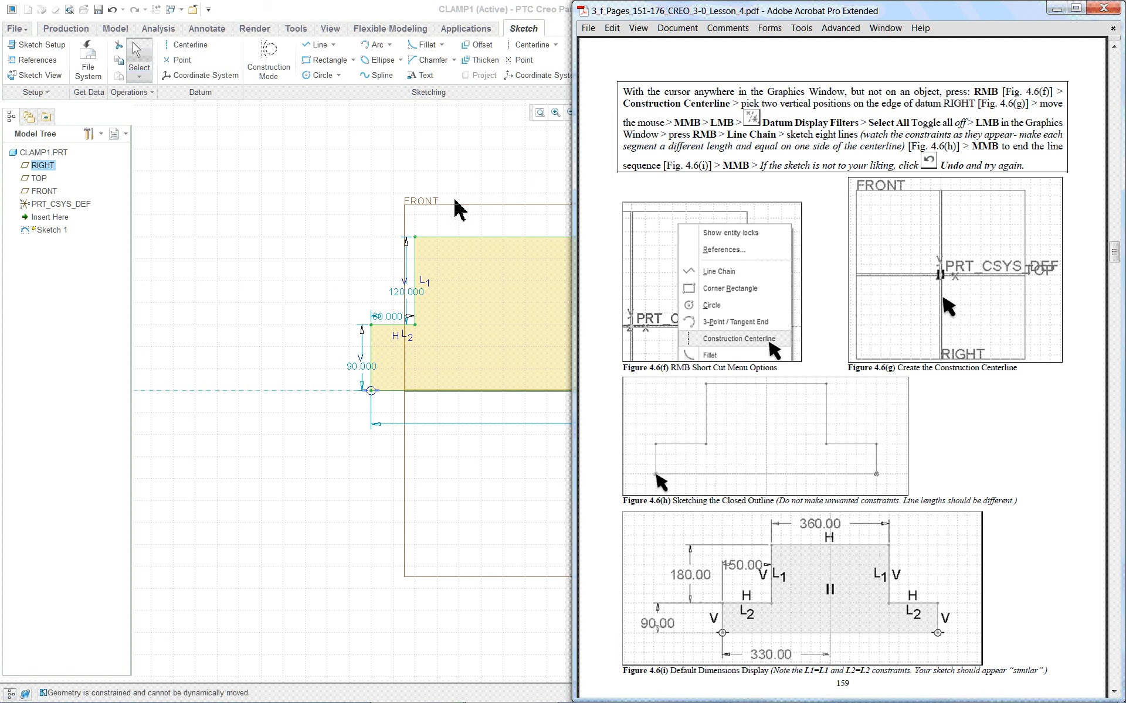
pyautogui.click(276, 468)
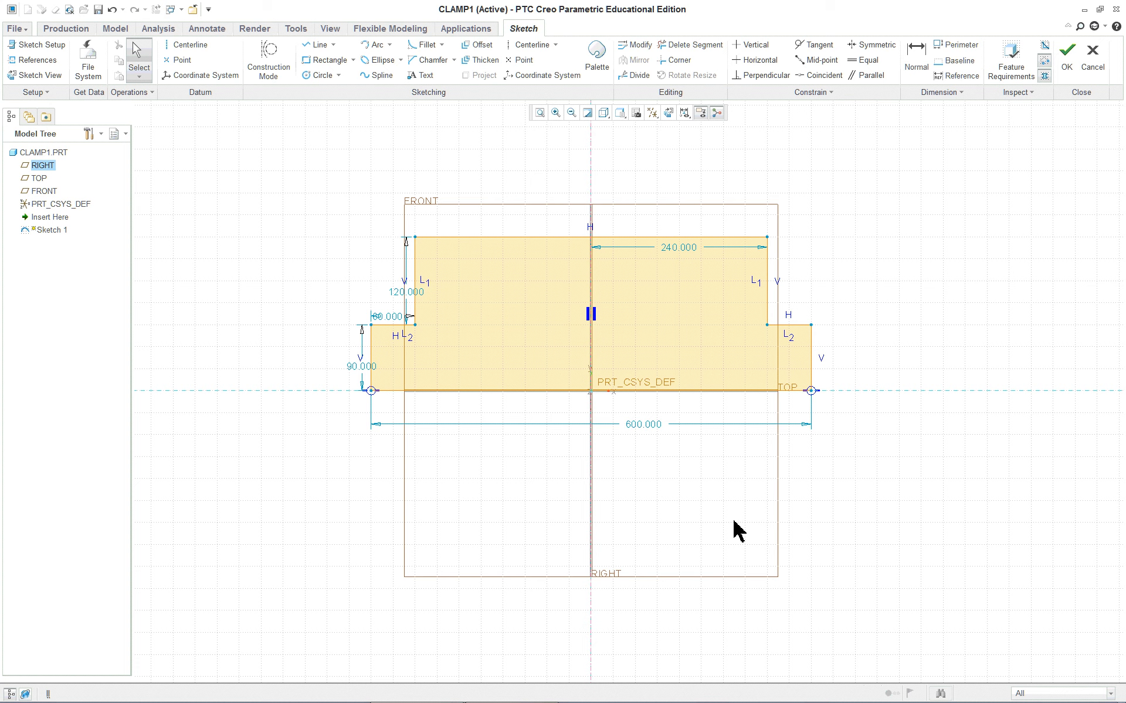
pyautogui.hotkey('alt', 'Tab')
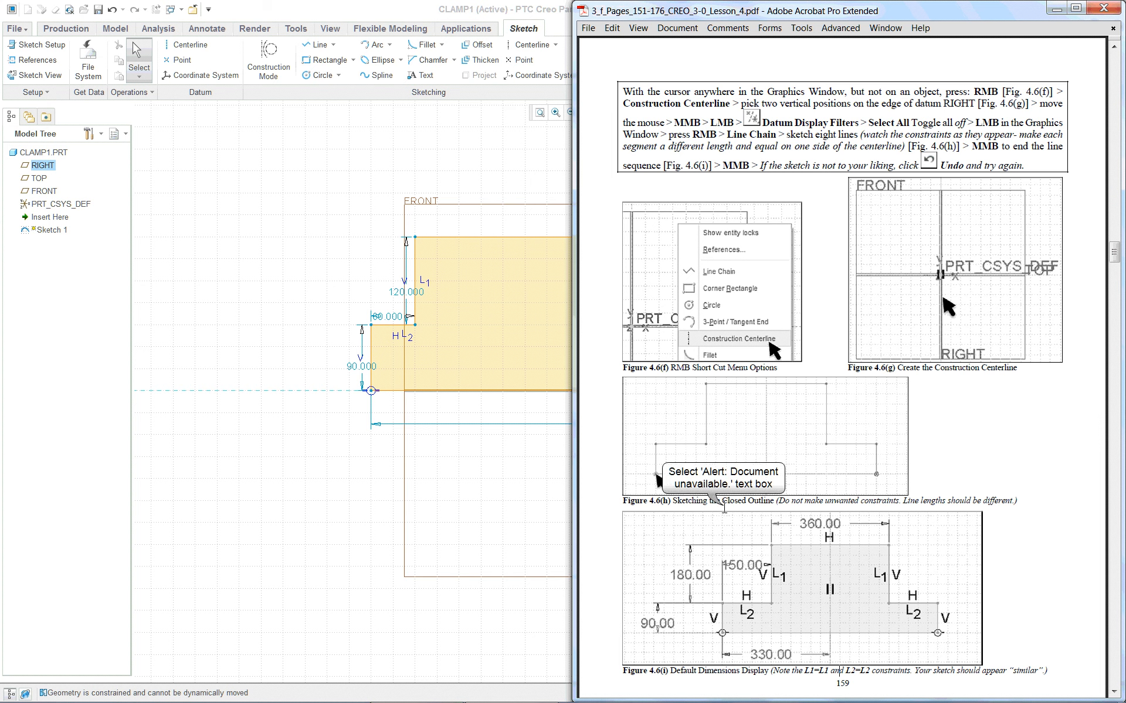
pyautogui.scroll(-1, 725, 508)
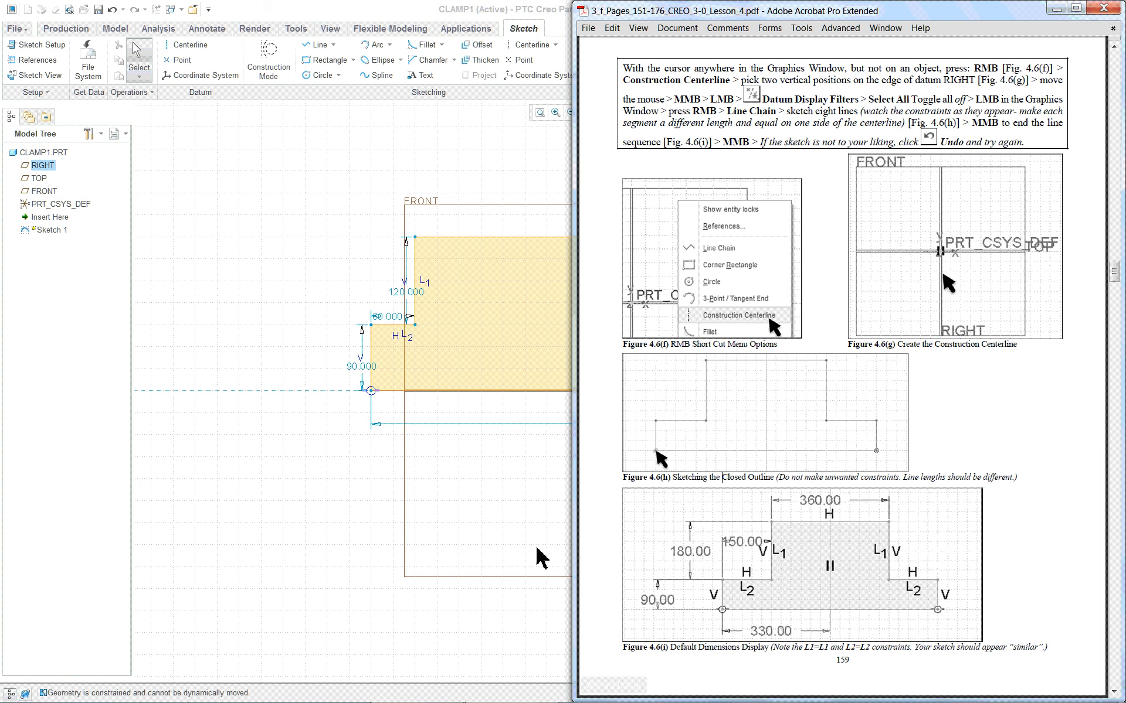
pyautogui.scroll(-1, 809, 586)
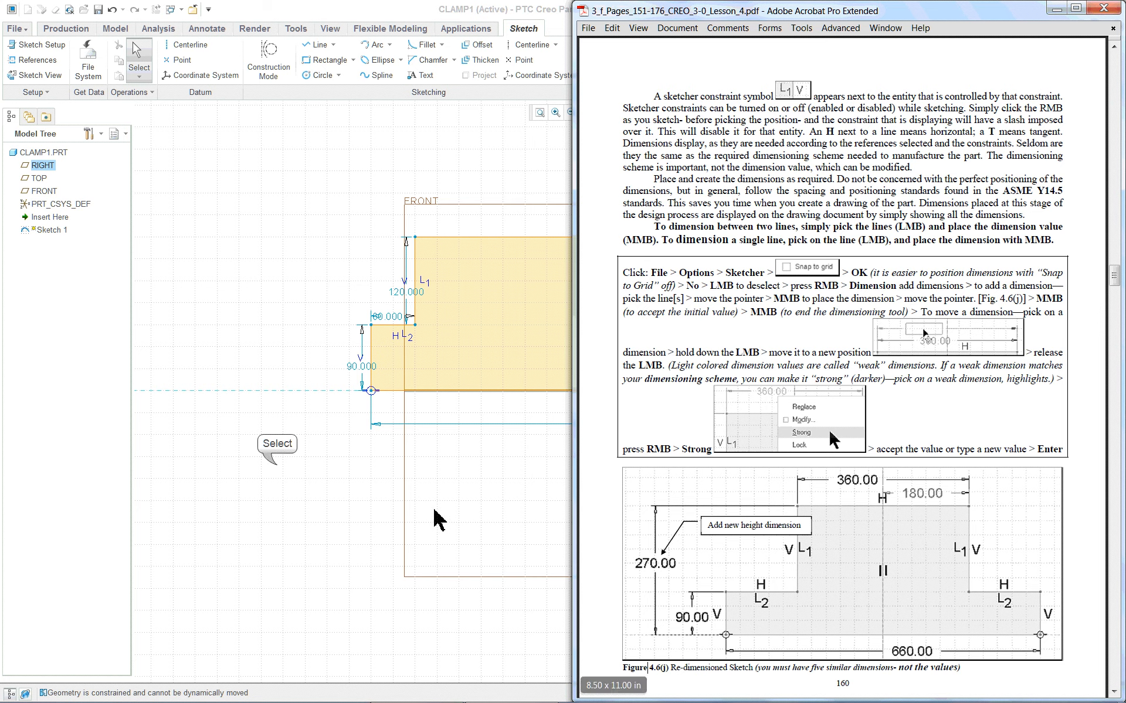
pyautogui.click(276, 472)
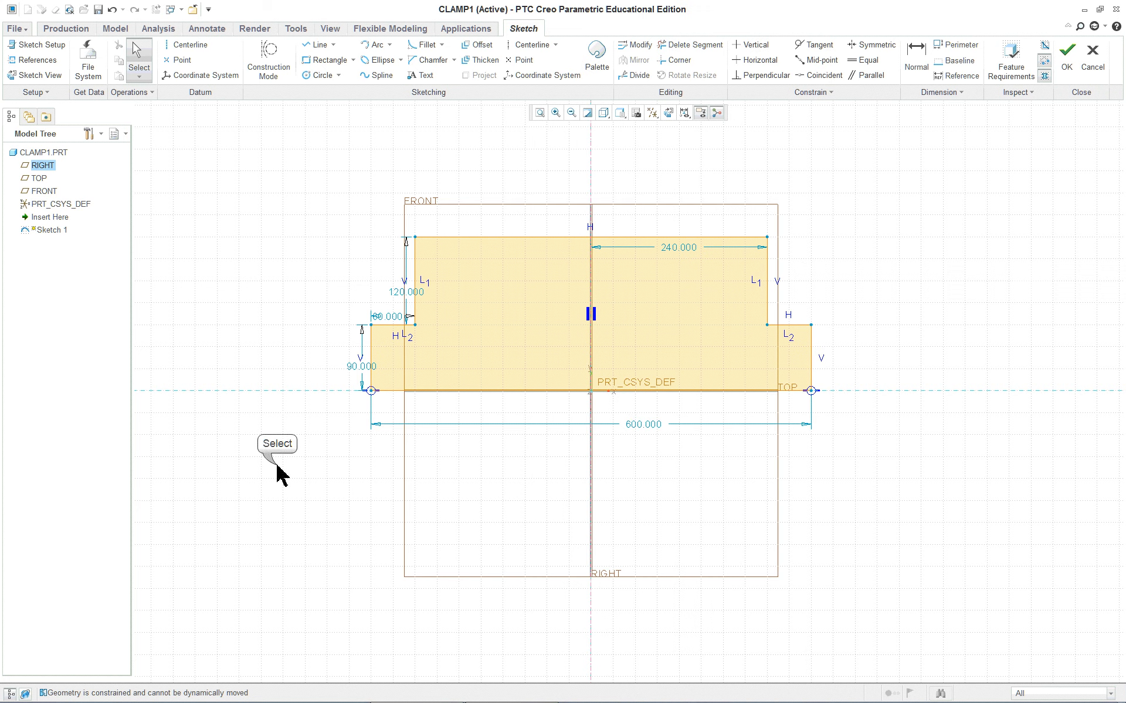
# - Convert the weak overall width dimension below the profile to a strong dimension, accepting its value
pyautogui.click(644, 427)
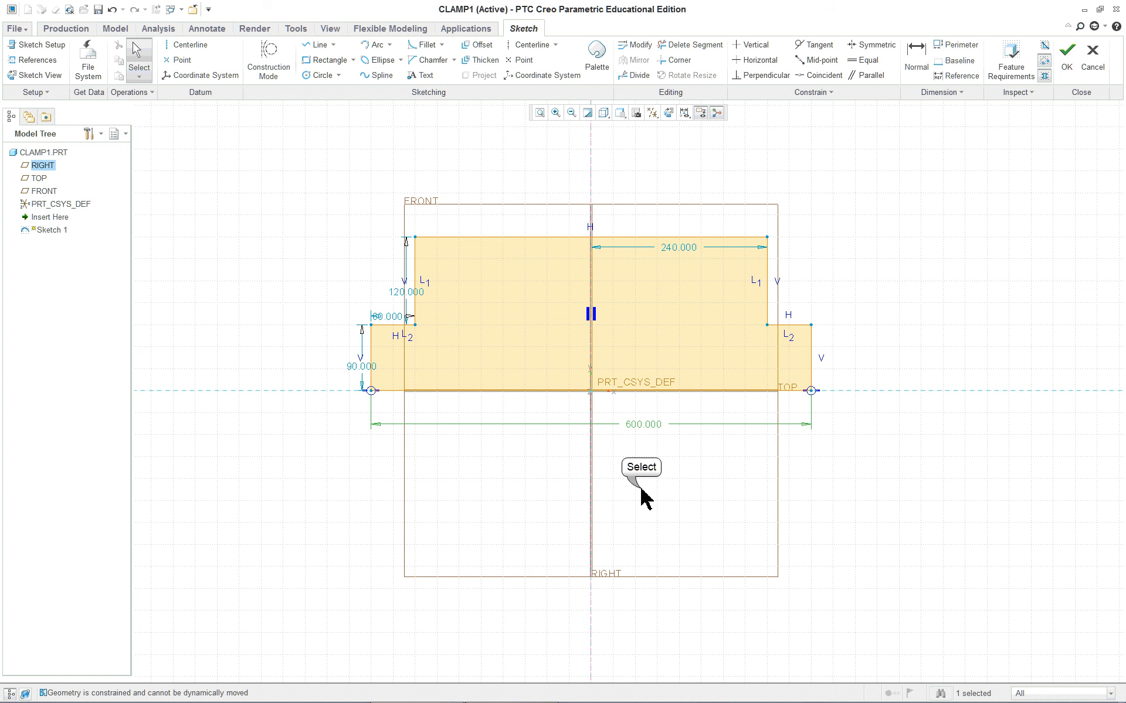
pyautogui.click(640, 489)
pyautogui.click(645, 426)
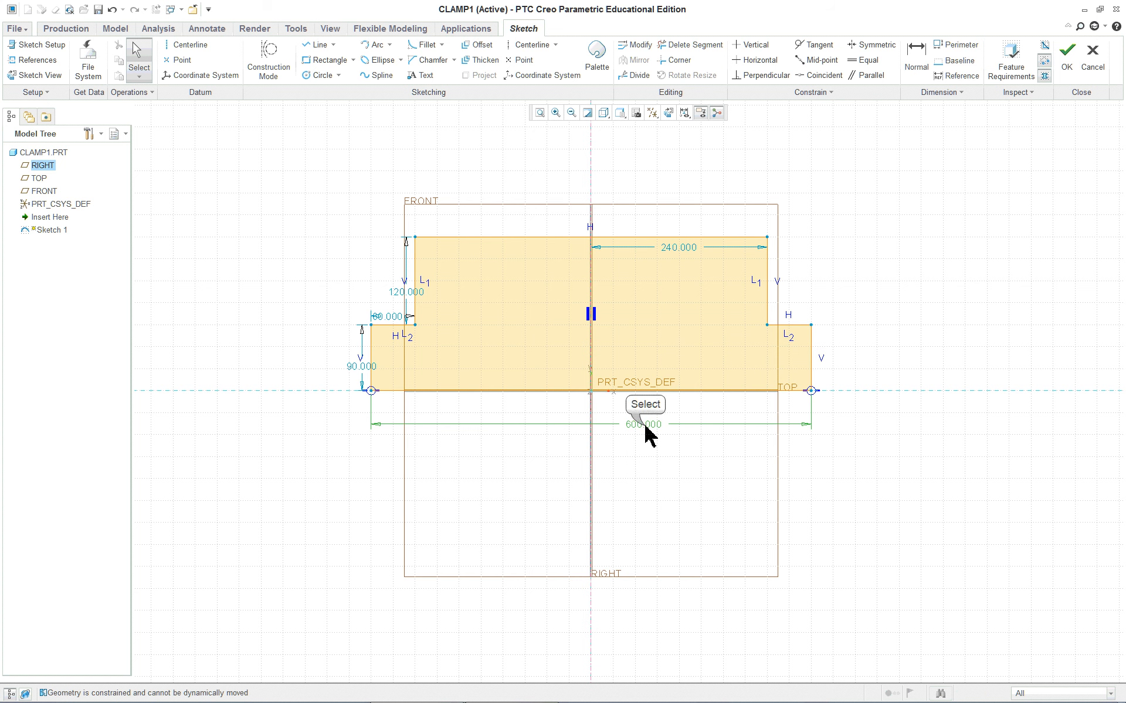
pyautogui.click(645, 426)
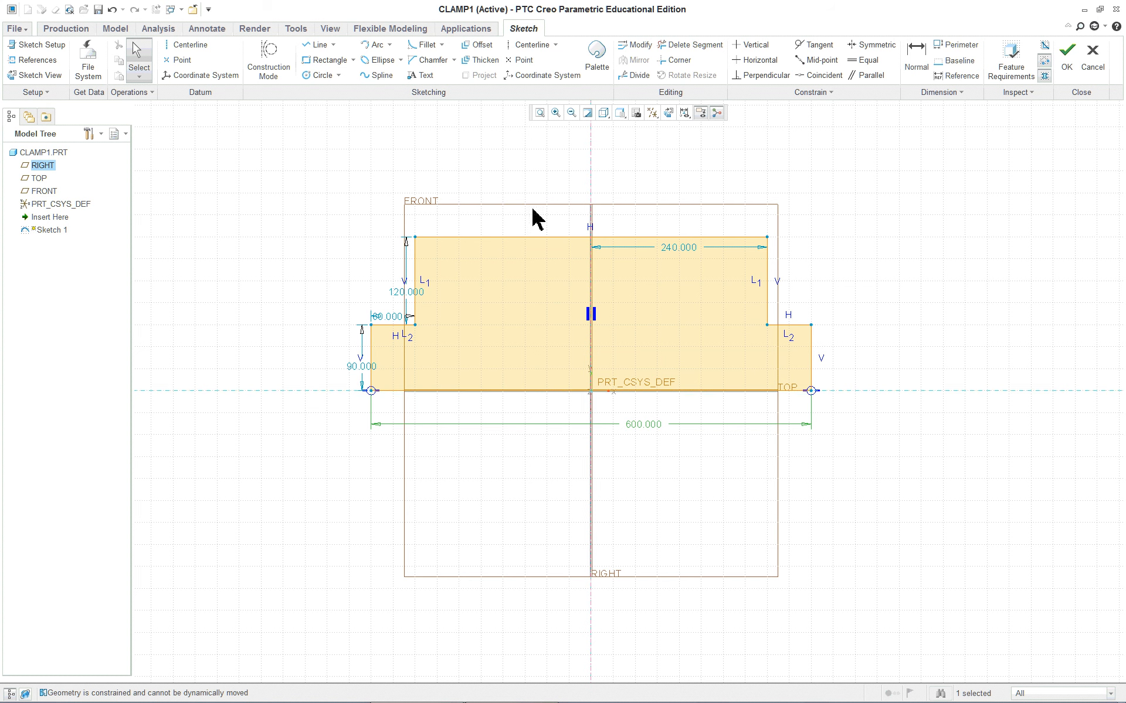
pyautogui.click(644, 470)
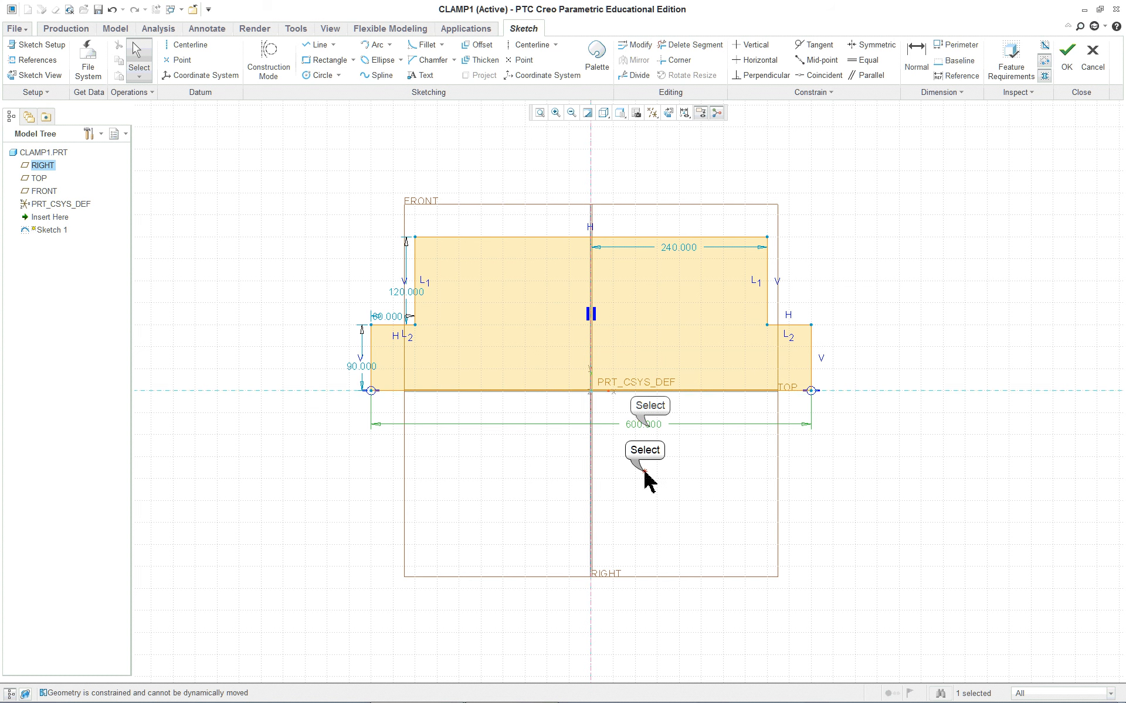
pyautogui.click(649, 431)
pyautogui.rightClick(638, 457)
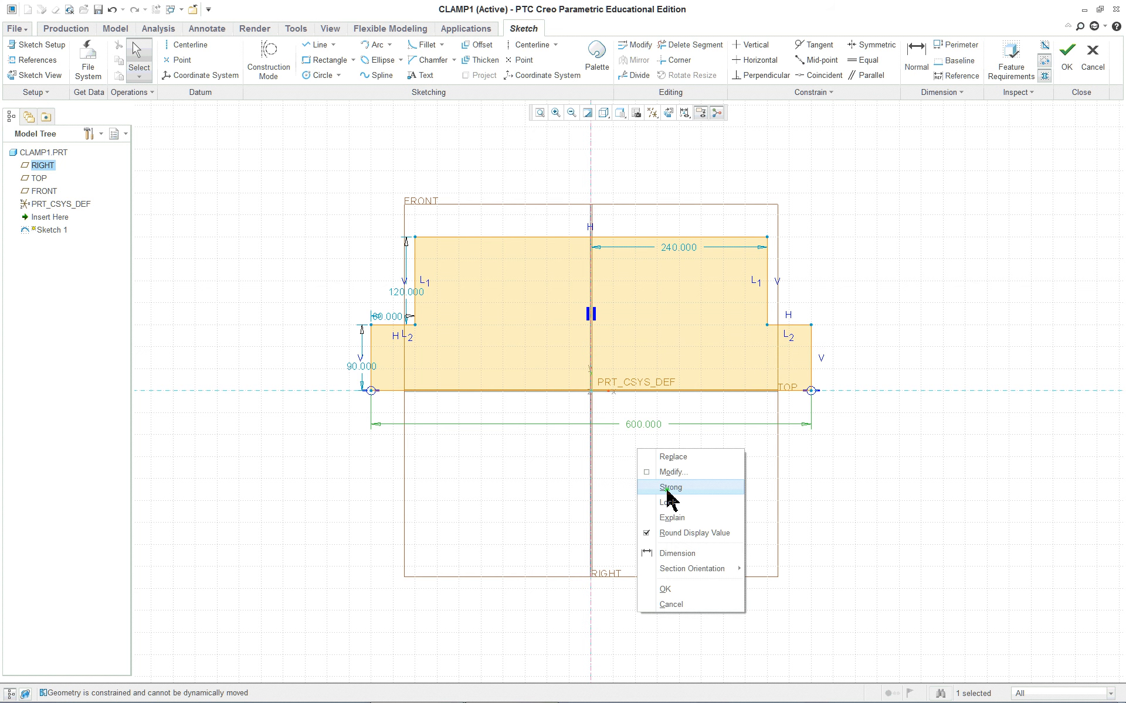
pyautogui.click(668, 492)
pyautogui.click(293, 436)
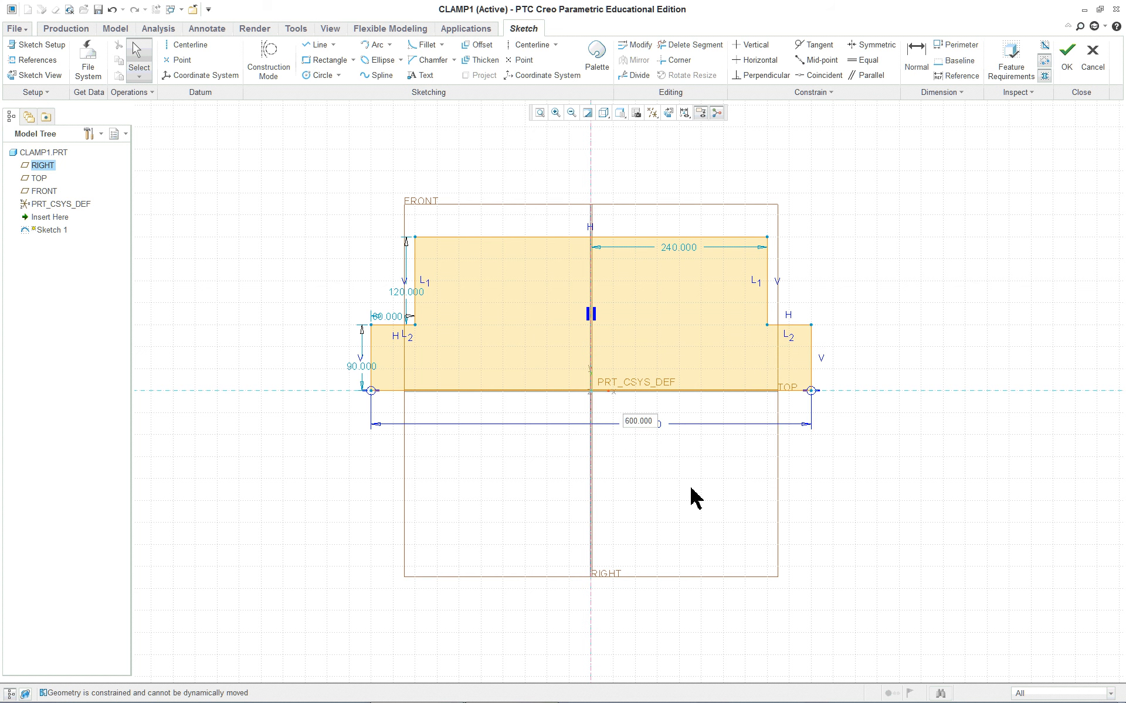
pyautogui.press('Return')
# - Move the lower step's height dimension farther outside the profile's left side and make it strong
pyautogui.moveTo(359, 372); pyautogui.dragTo(300, 385)
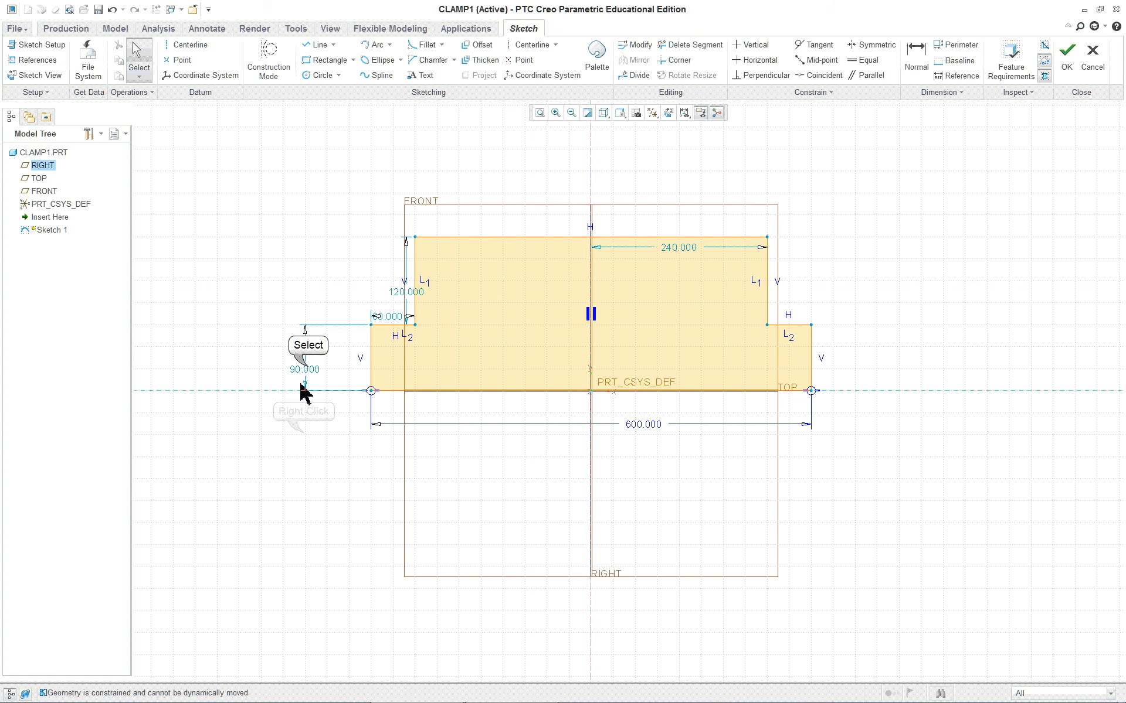
pyautogui.rightClick(304, 437)
pyautogui.click(346, 477)
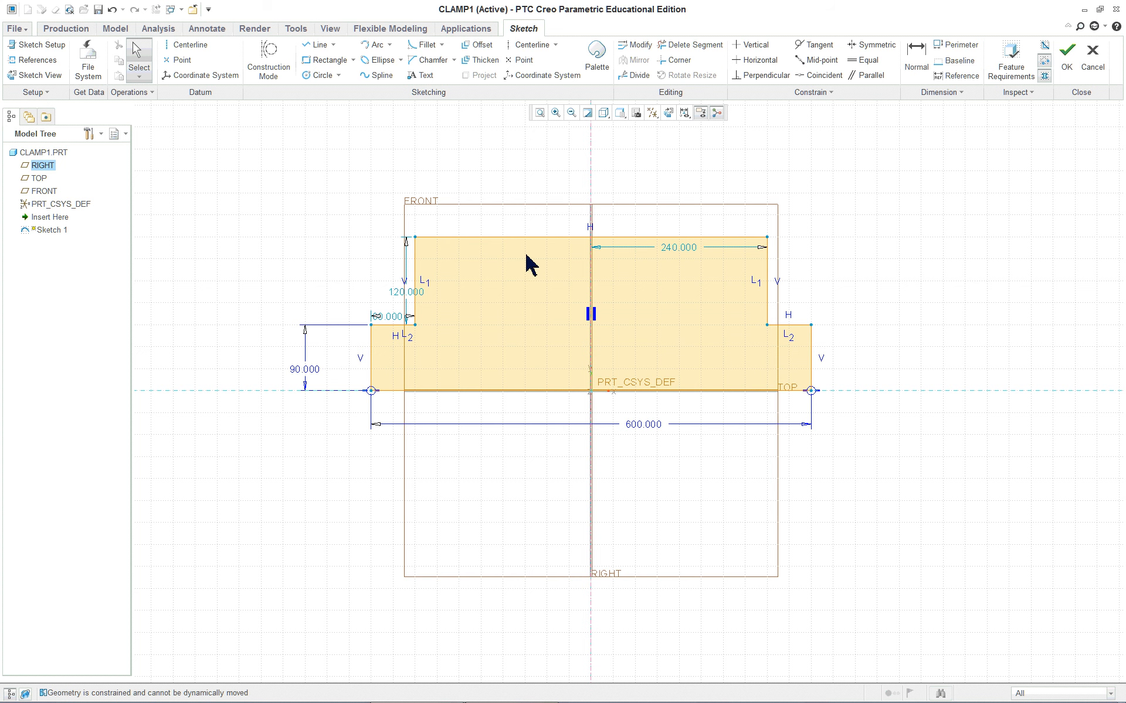
# - Dimension the length of the profile's top edge, placing the dimension above the sketch and accepting its value
pyautogui.click(553, 238)
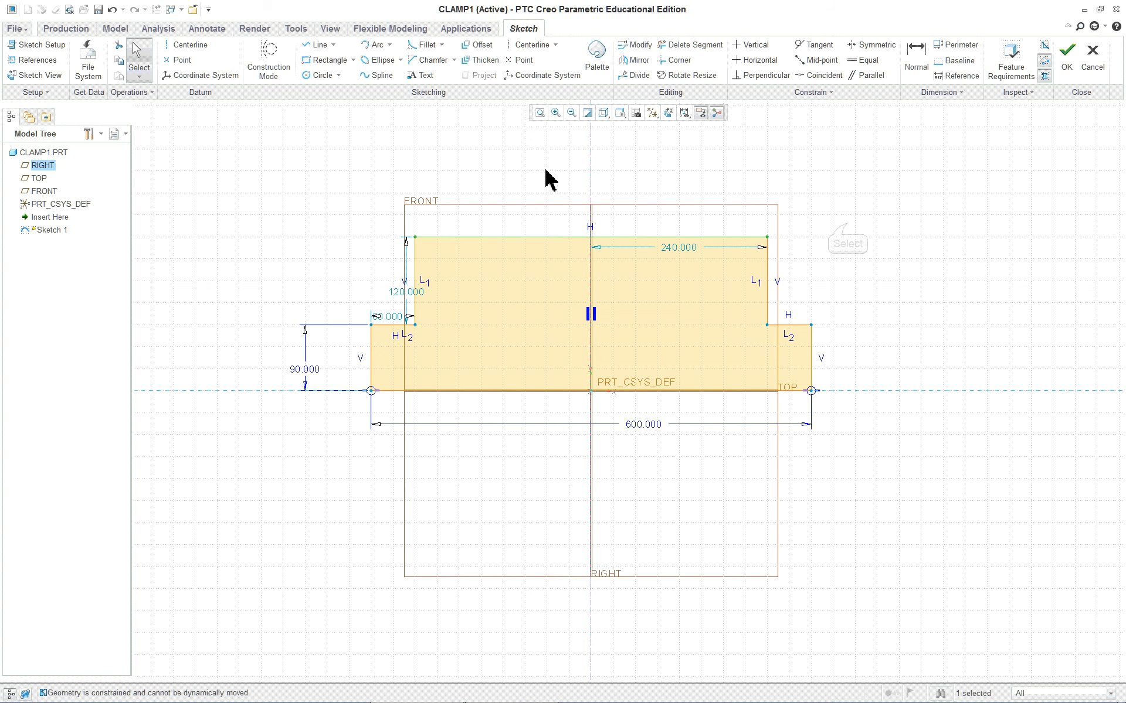
pyautogui.click(608, 181)
pyautogui.rightClick(608, 181)
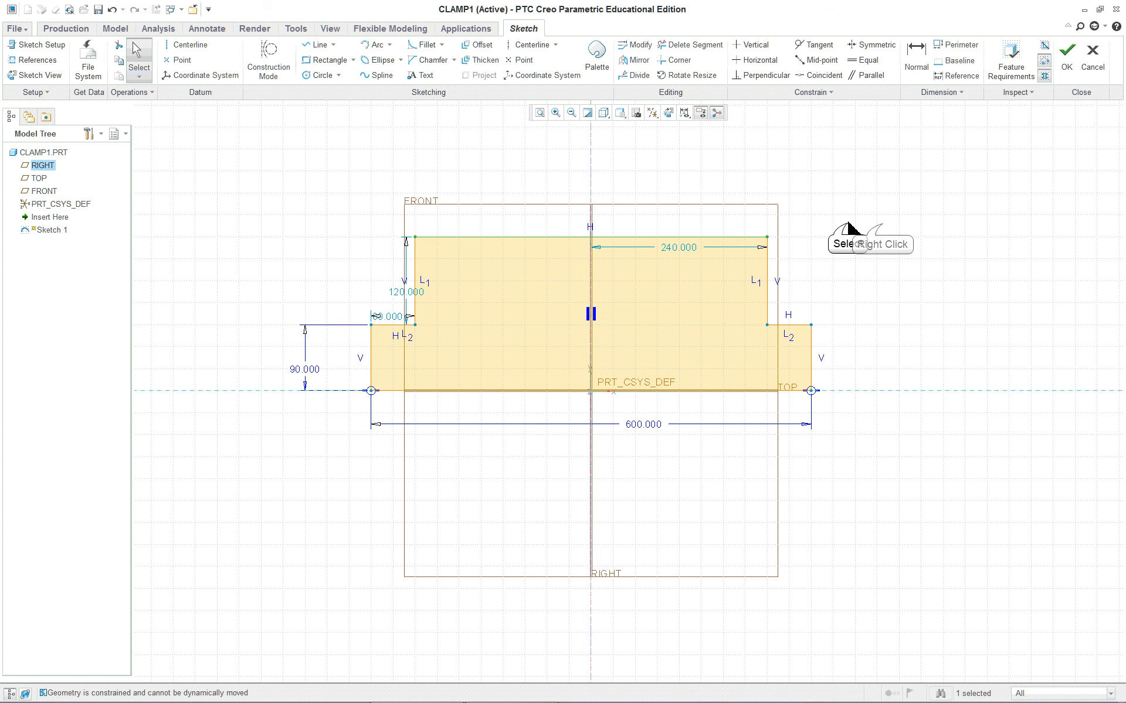
pyautogui.rightClick(882, 224)
pyautogui.click(931, 360)
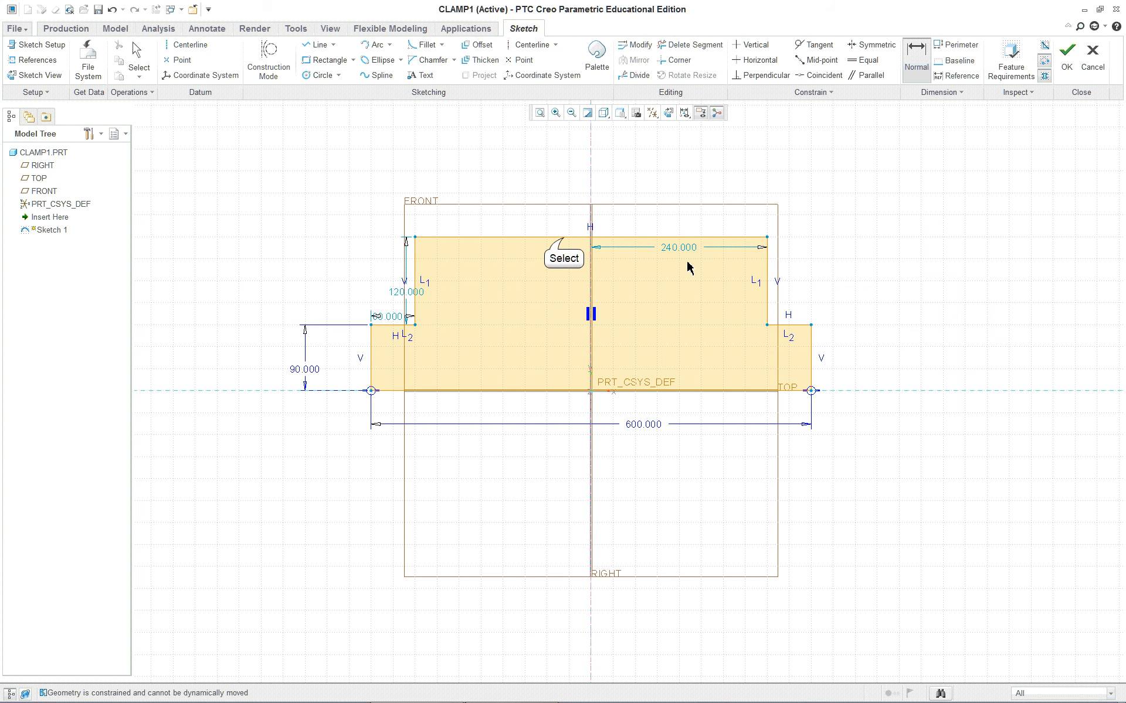
pyautogui.click(544, 184)
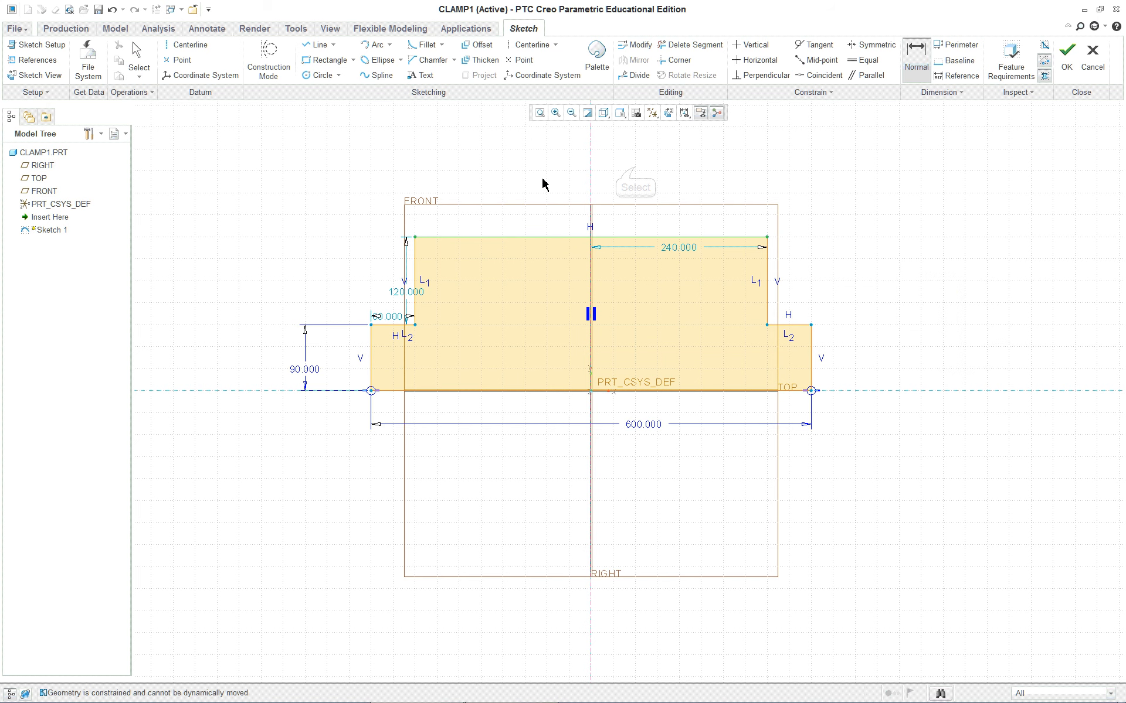
pyautogui.press('Return')
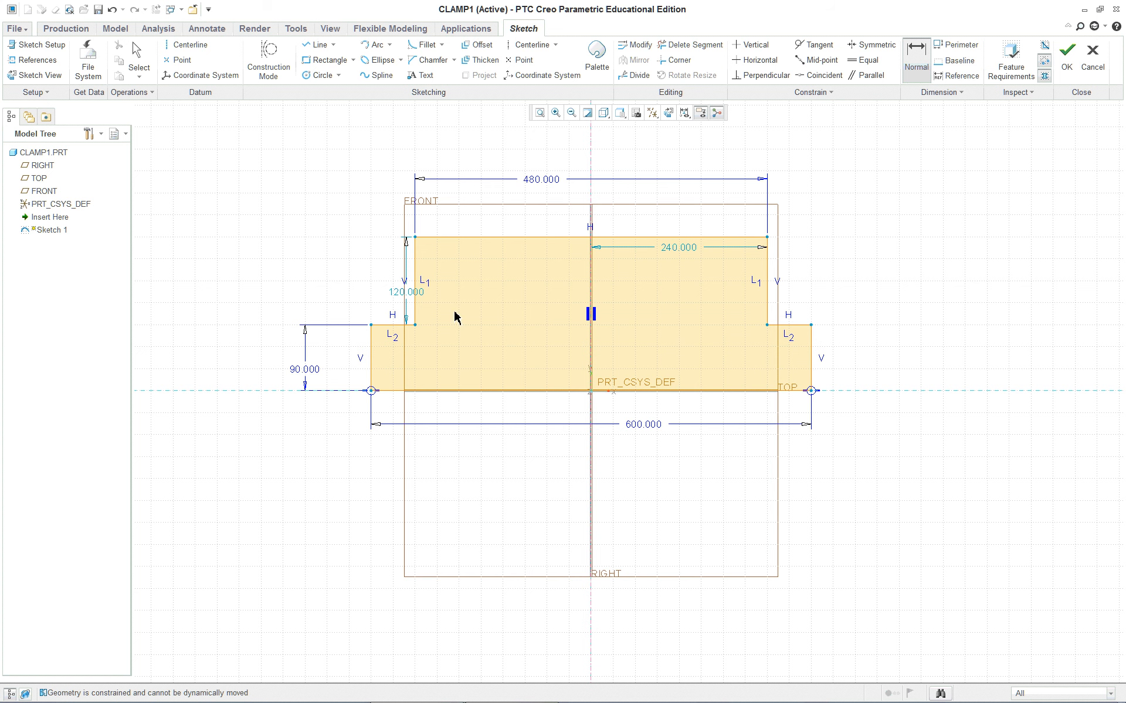
# - Dimension the overall height between the profile's bottom line and top edge, placing it to the right of the profile and accepting its value
pyautogui.click(742, 390)
pyautogui.click(725, 247)
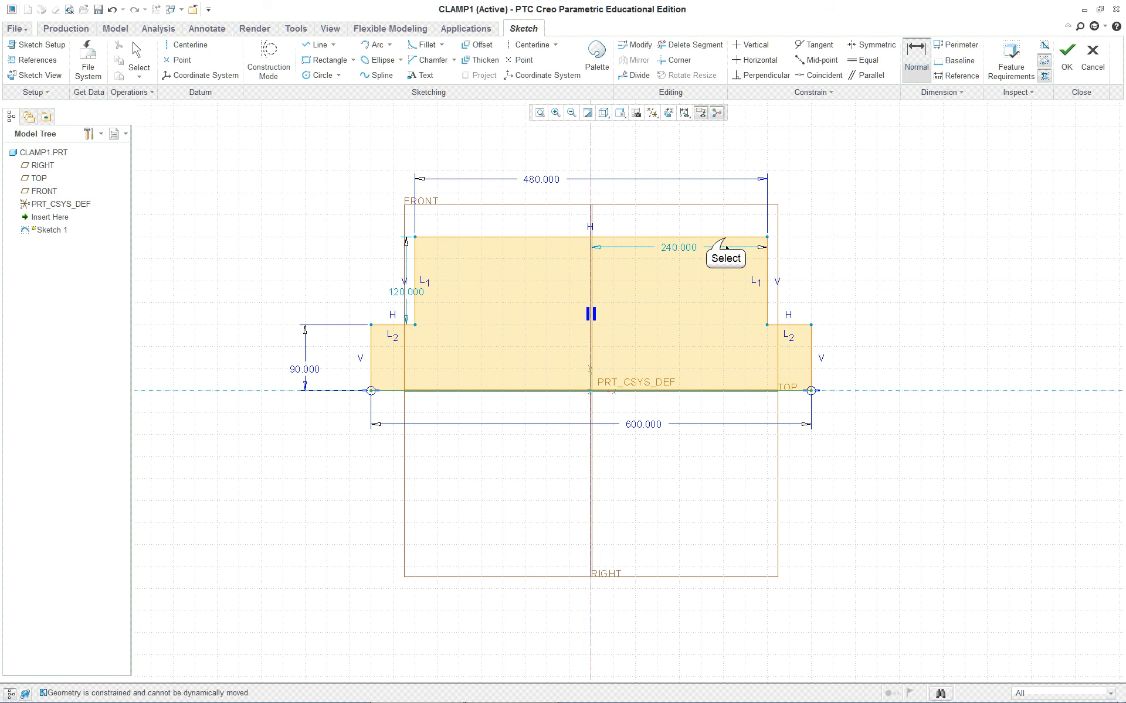
pyautogui.click(885, 286)
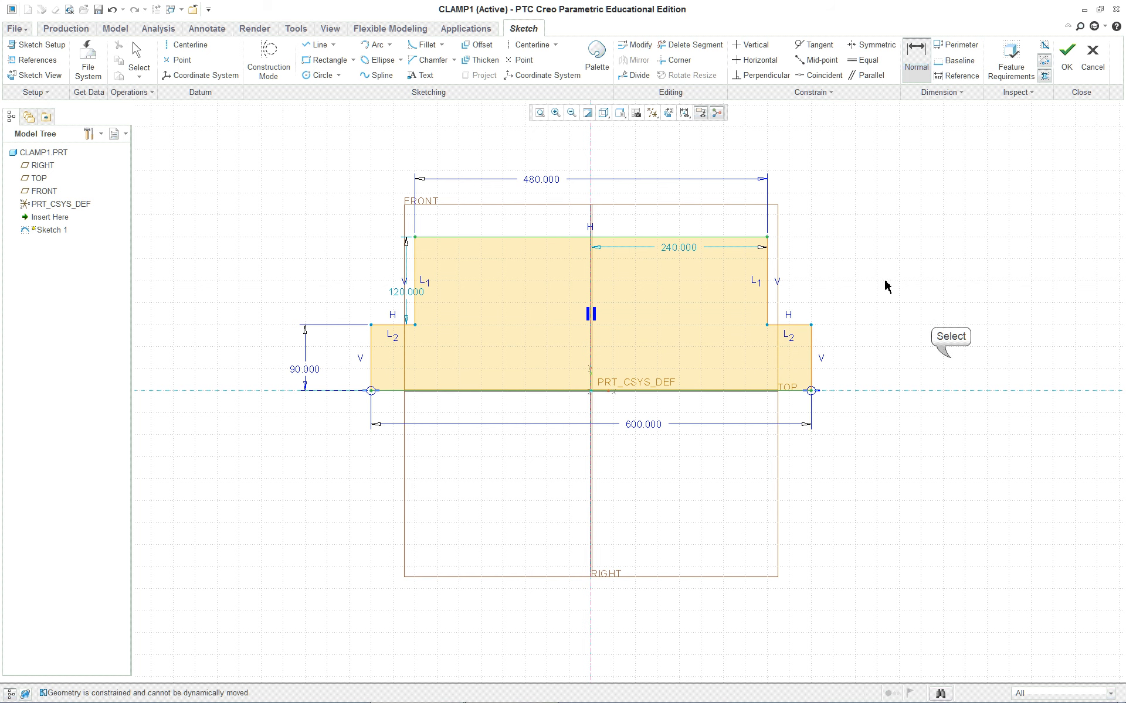
pyautogui.middleClick(886, 286)
pyautogui.press('Return')
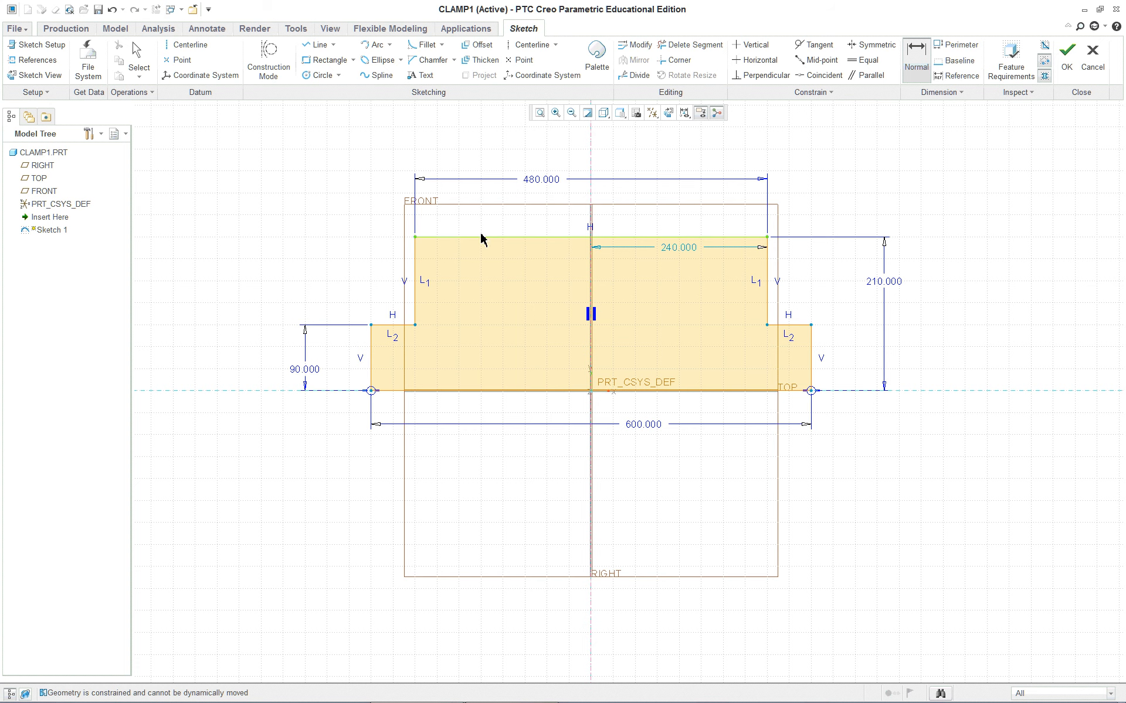
# - Check the following instructions in the Lesson 4 PDF, and make the top edge's two endpoints symmetric about the vertical centerline in Creo
pyautogui.hotkey('alt', 'Tab')
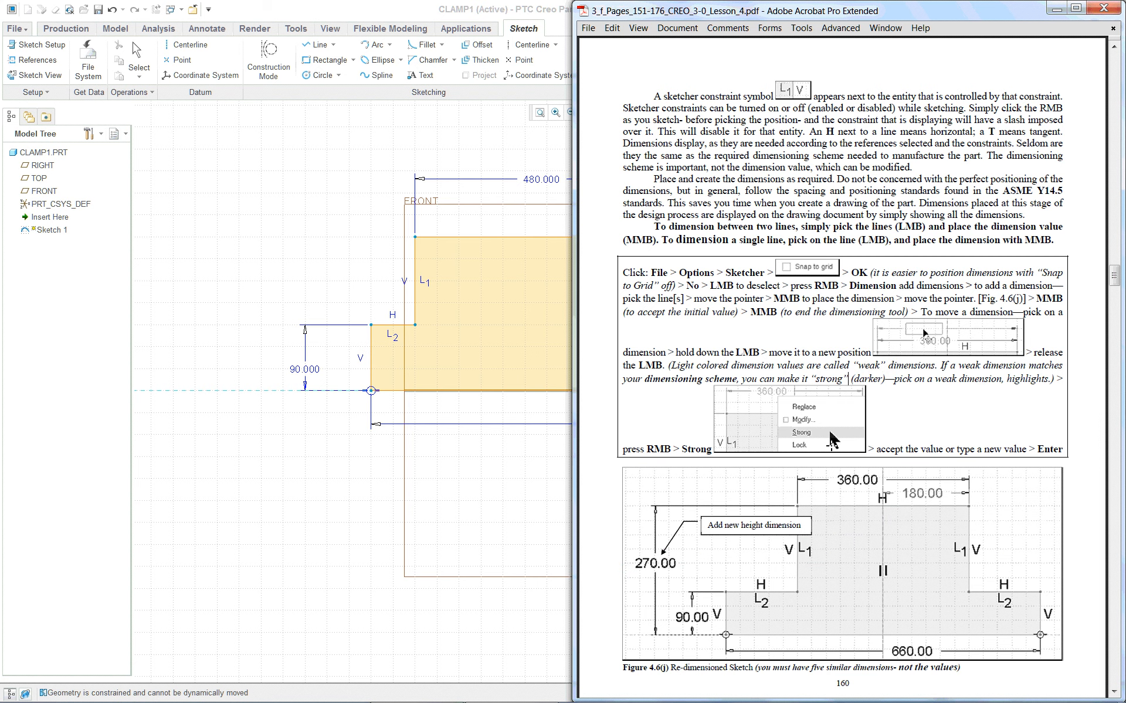
pyautogui.scroll(-1, 835, 444)
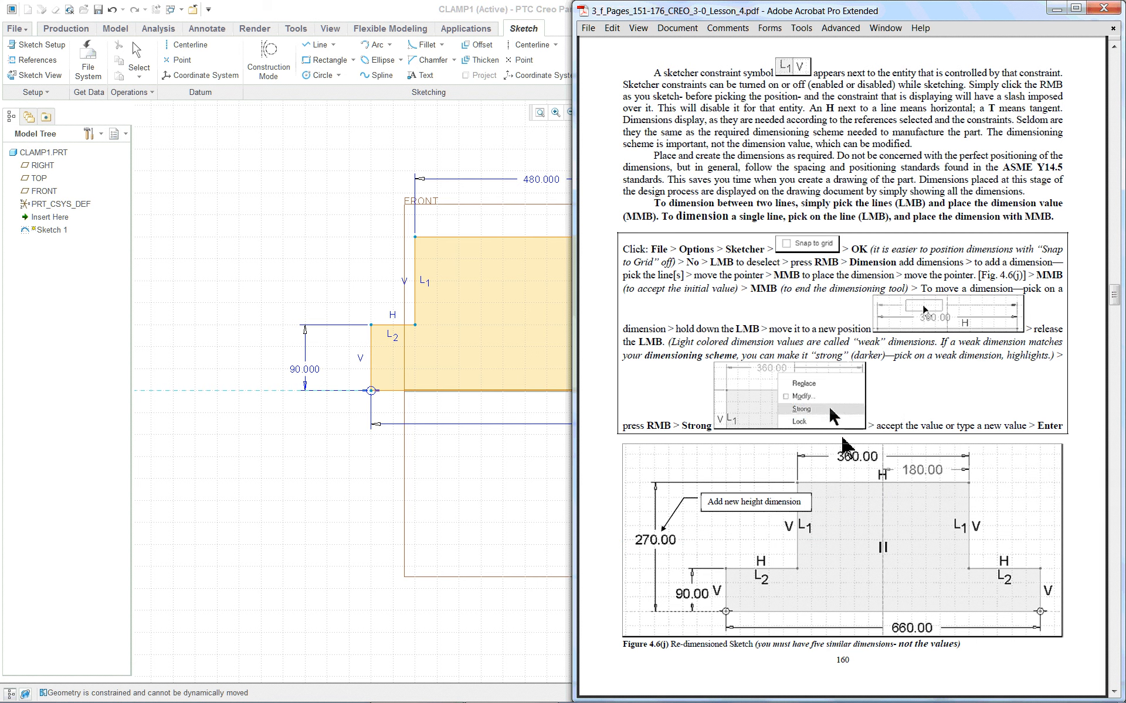
pyautogui.scroll(-10, 843, 445)
pyautogui.click(309, 227)
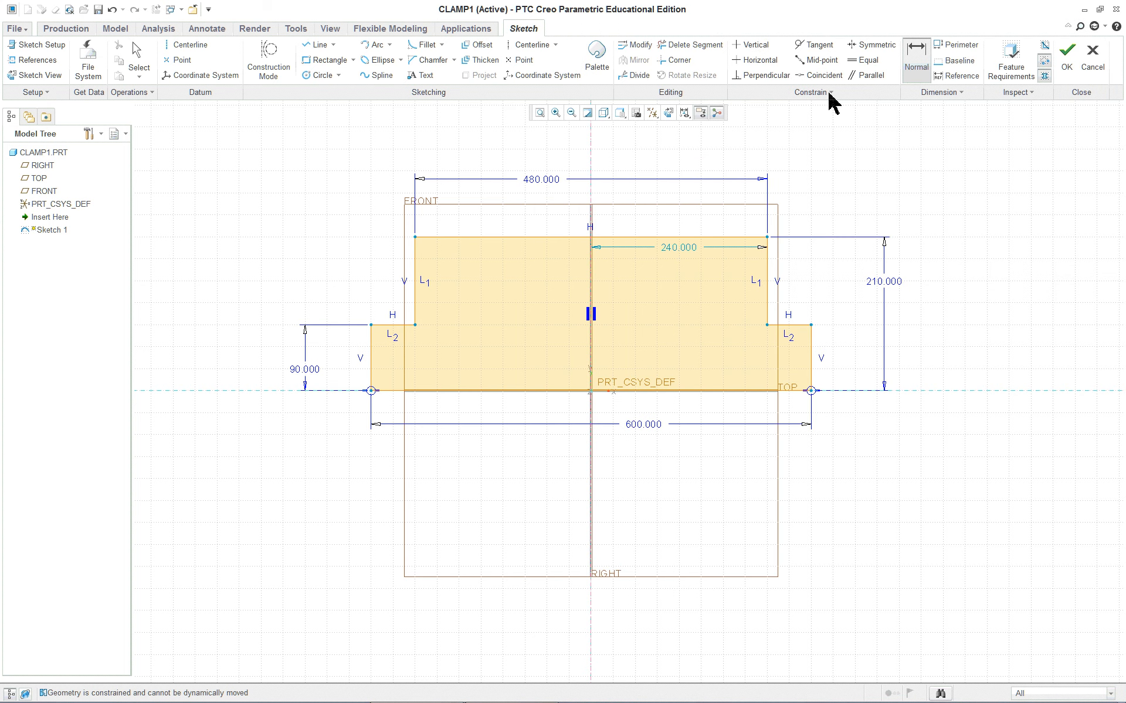
pyautogui.click(869, 45)
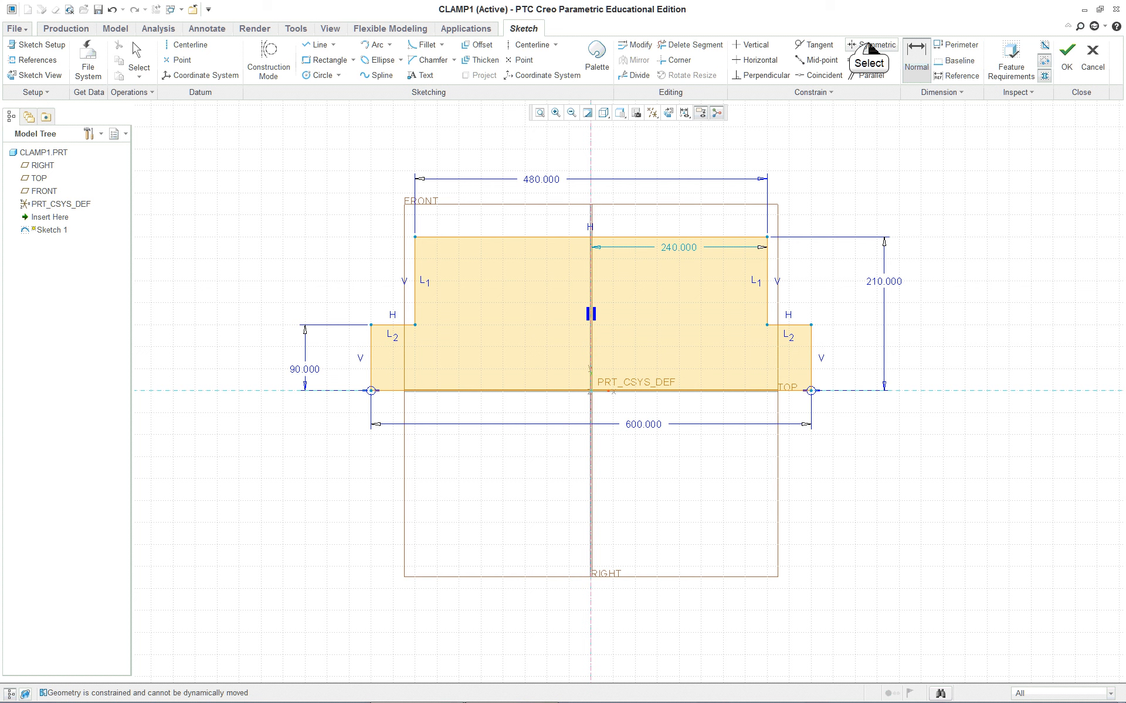
pyautogui.click(868, 45)
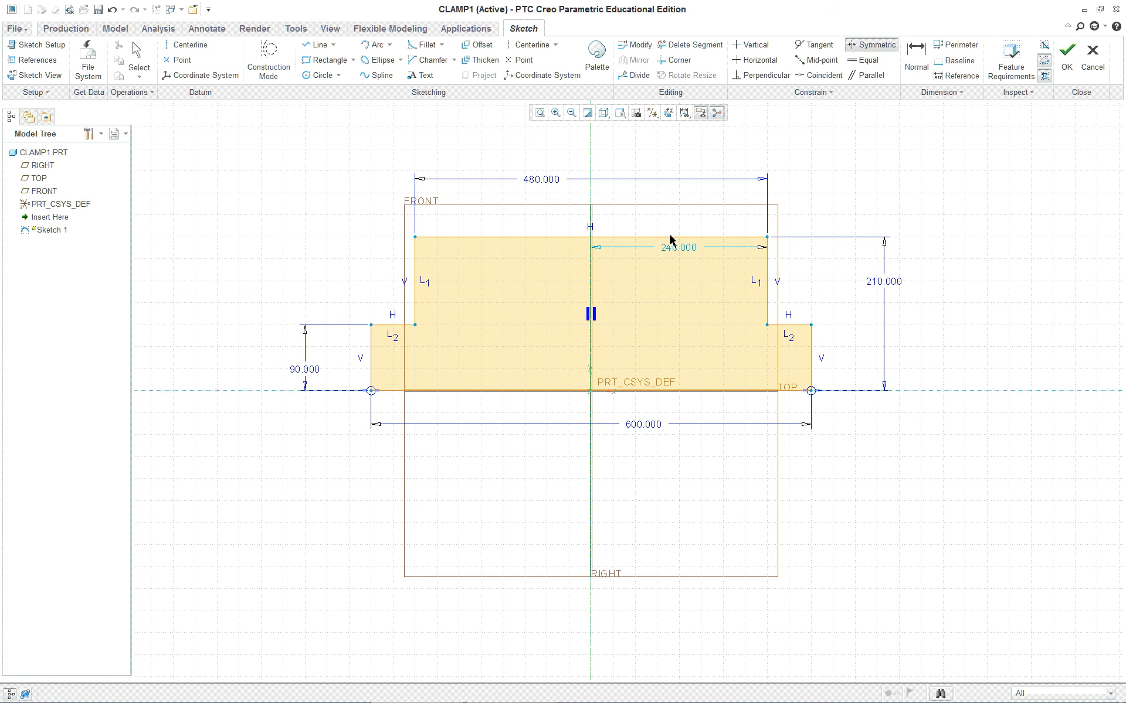
pyautogui.click(767, 238)
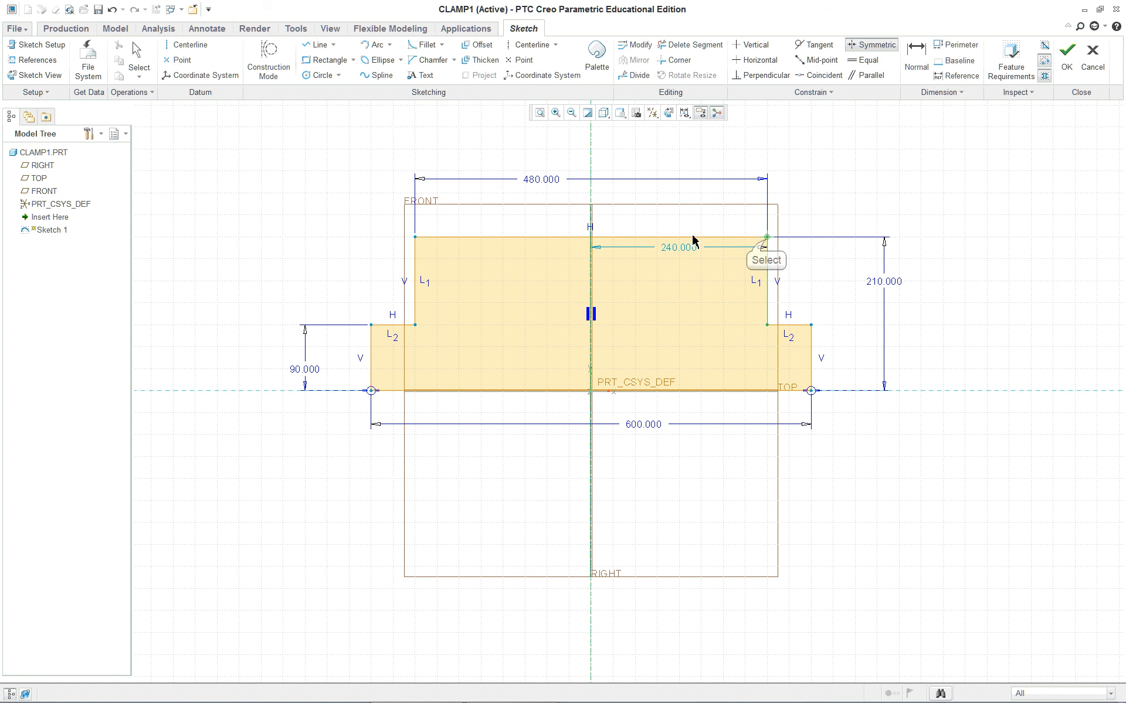
pyautogui.click(416, 238)
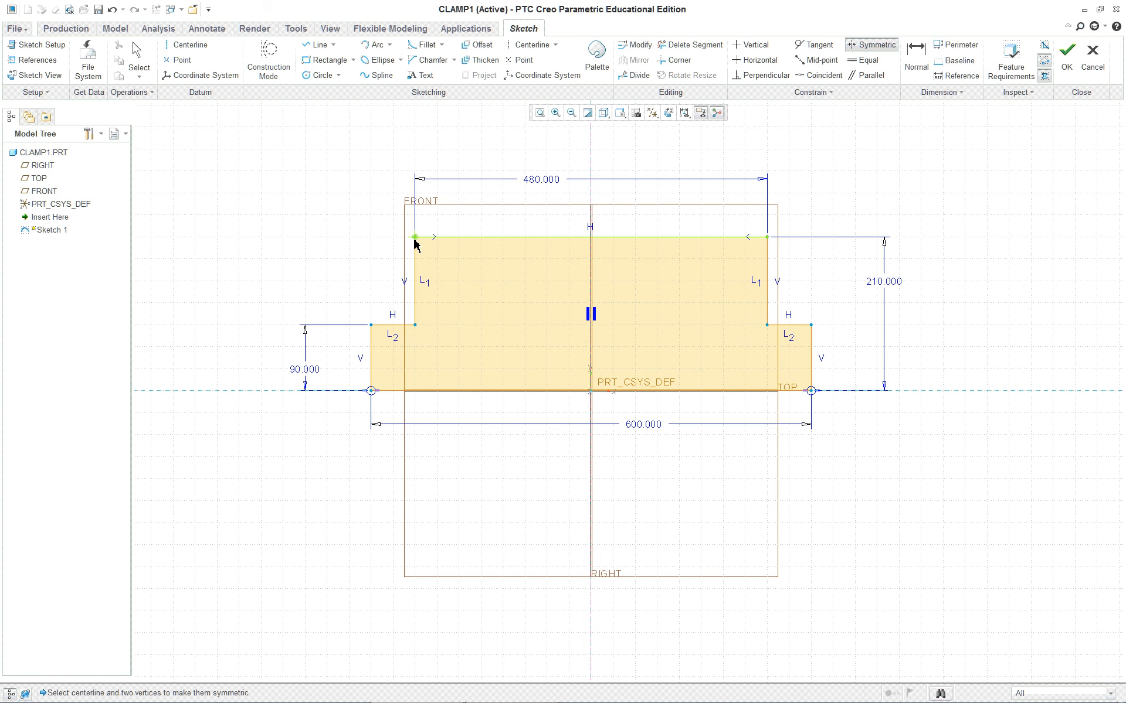
# - Make the bottom line's two endpoints symmetric about the vertical centerline, deleting the conflicting vertical constraint on the upper step's left side
pyautogui.click(592, 196)
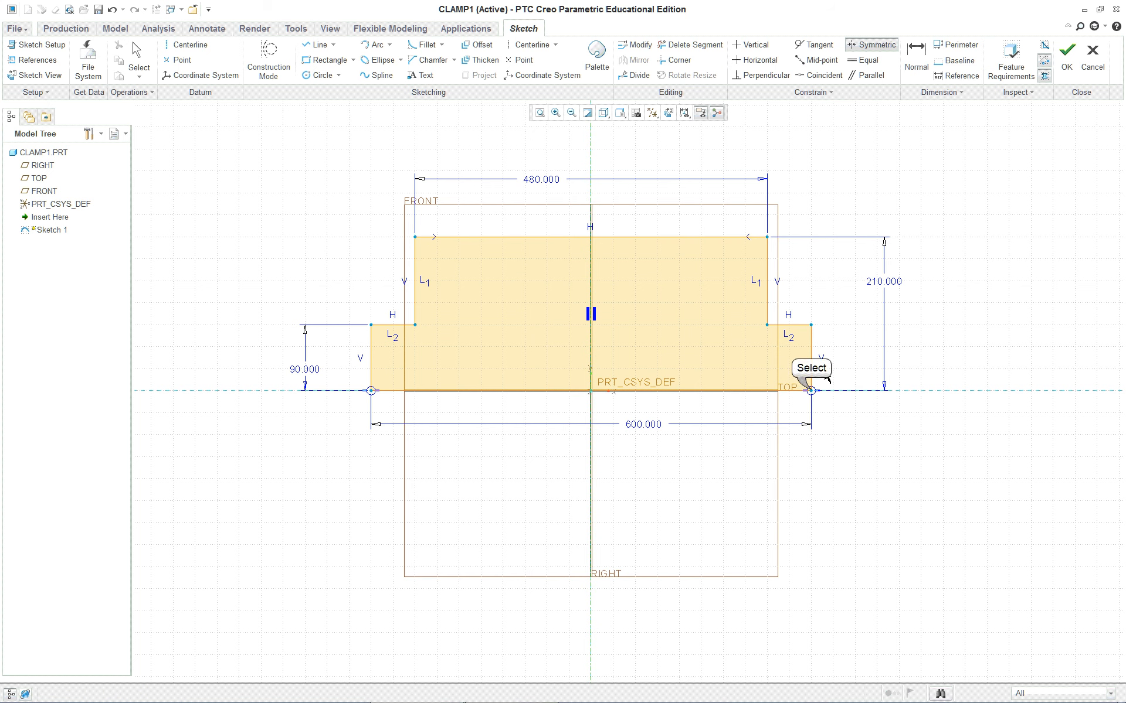
pyautogui.click(371, 391)
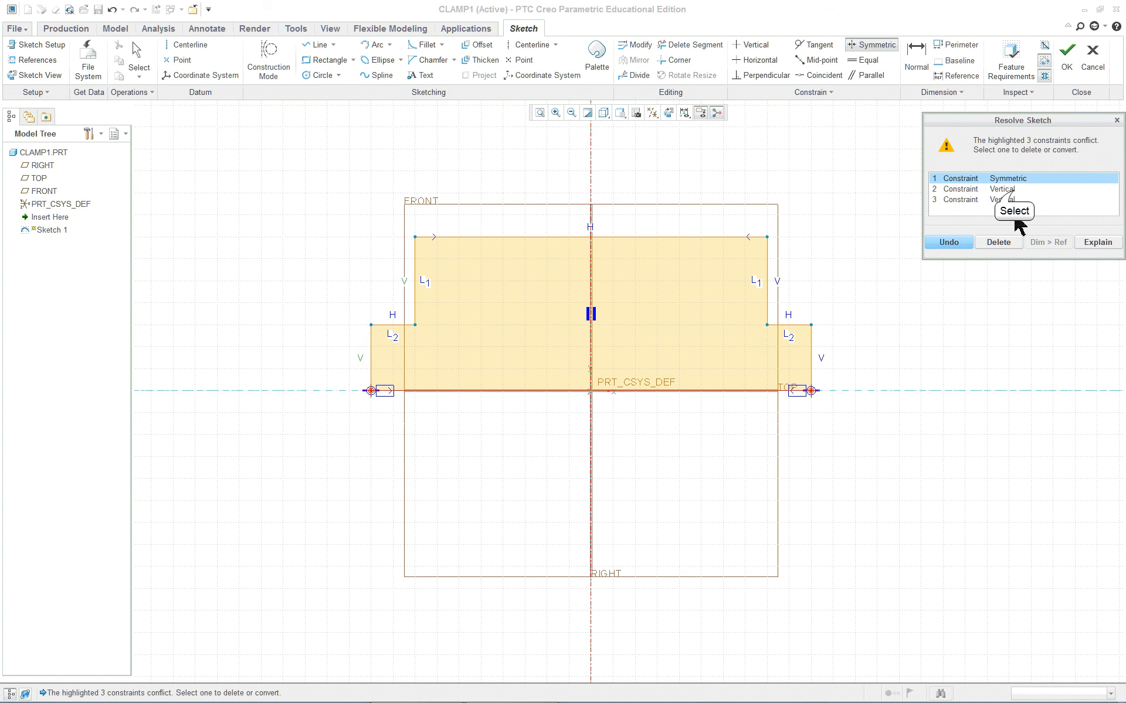
pyautogui.click(1011, 189)
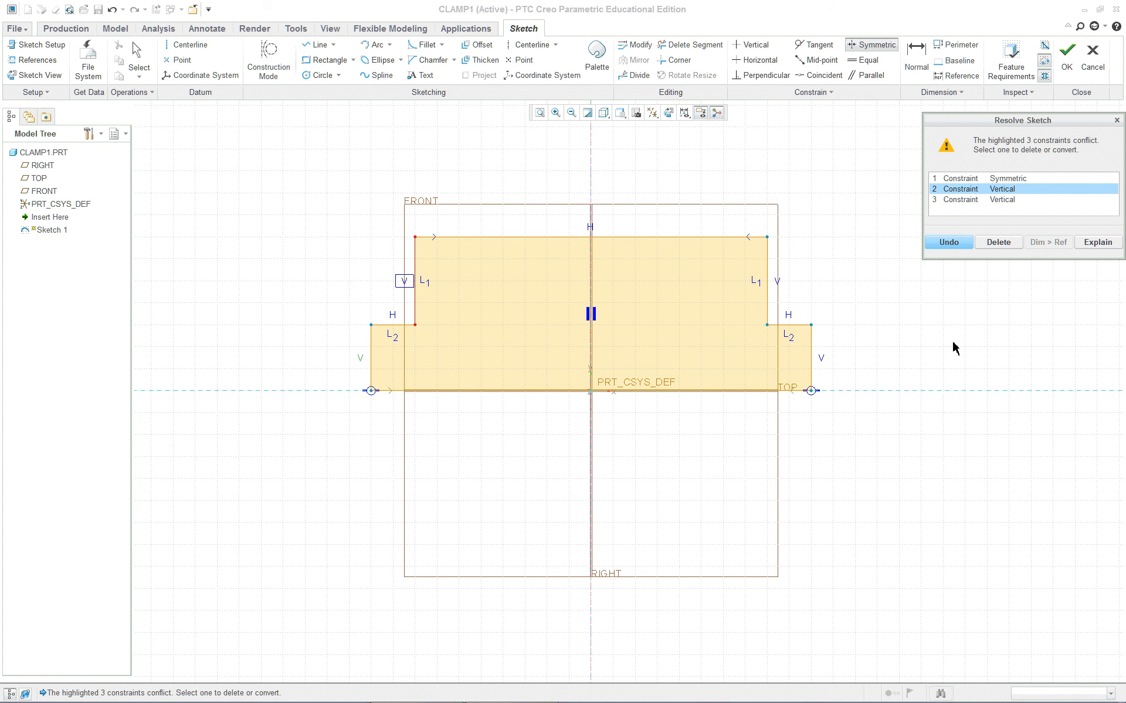
pyautogui.click(998, 243)
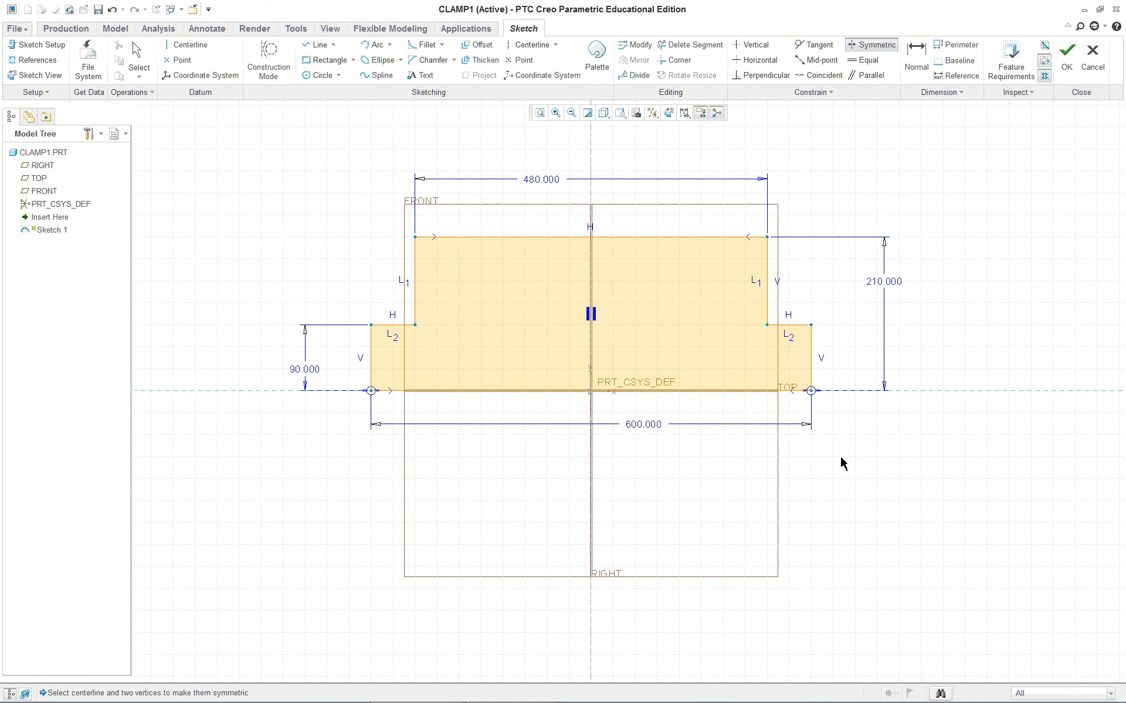
pyautogui.scroll(-1, 890, 484)
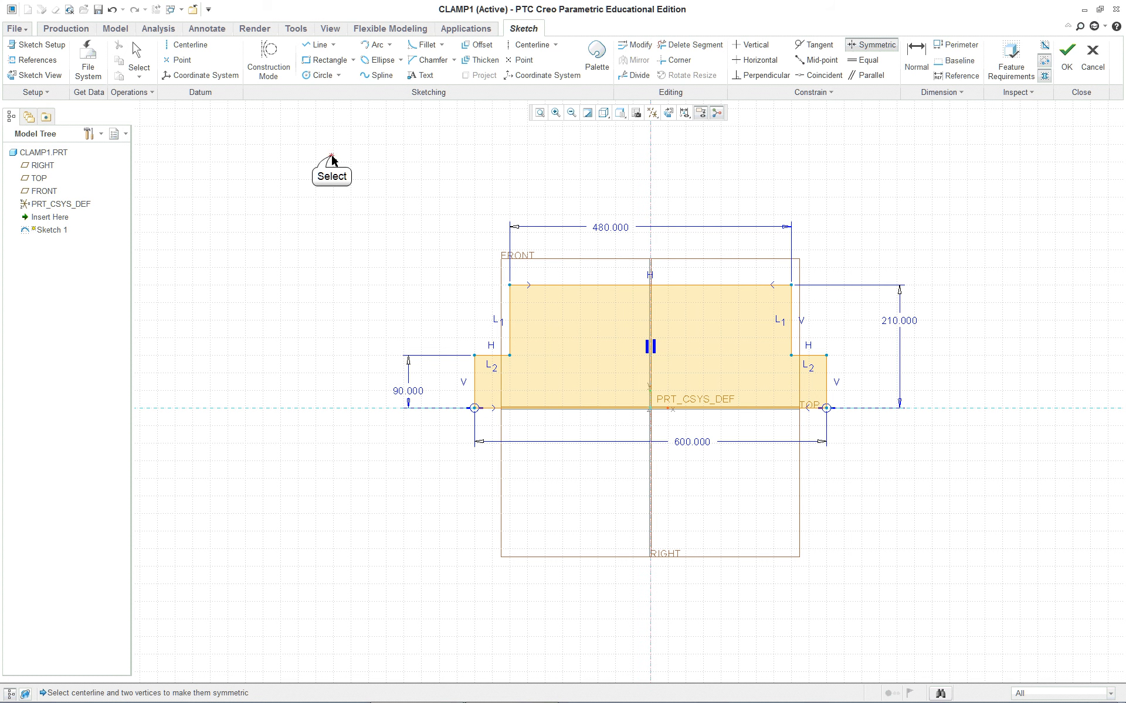
pyautogui.rightClick(359, 183)
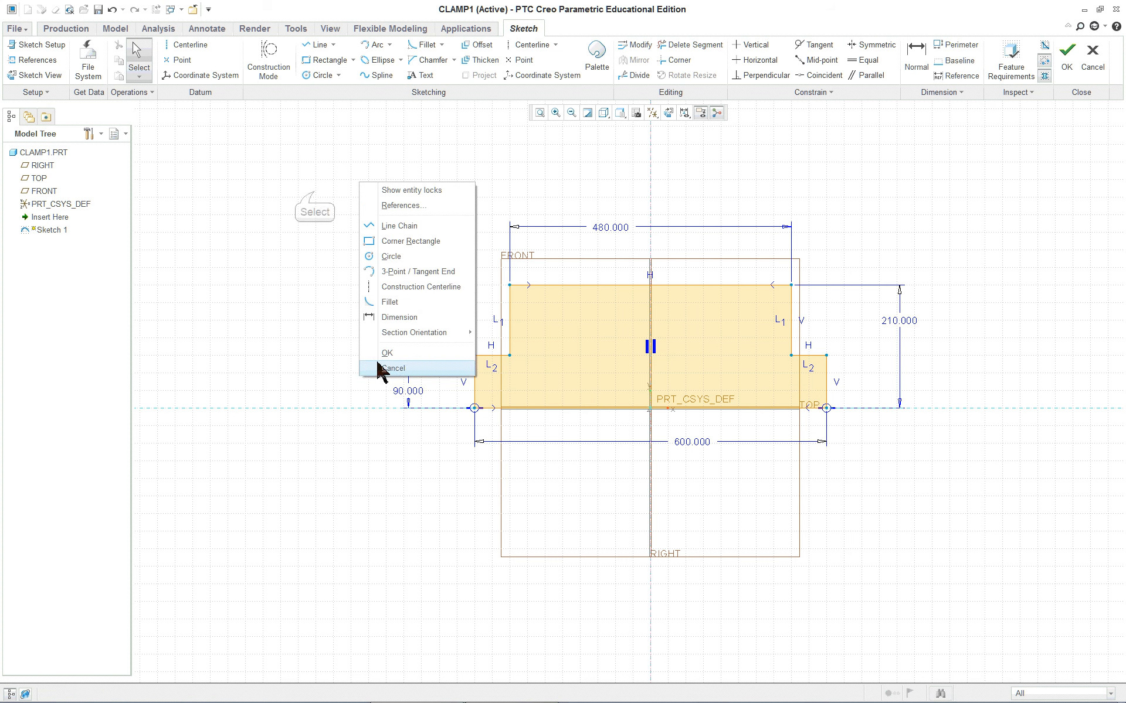
pyautogui.click(315, 192)
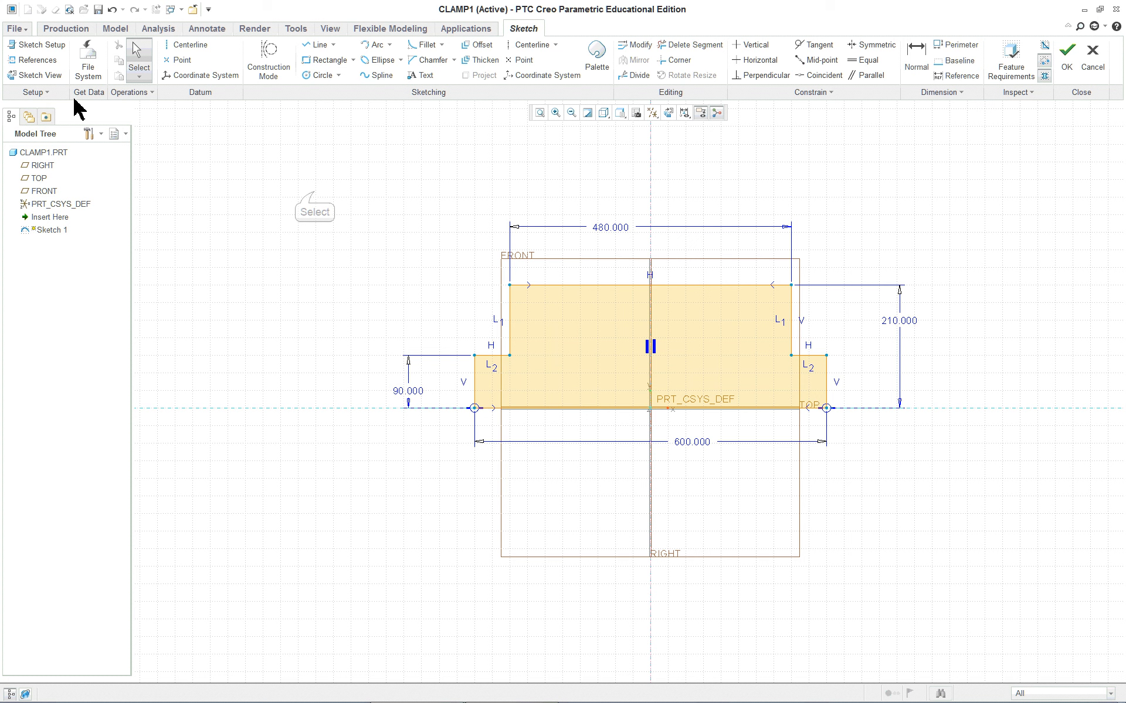
pyautogui.rightClick(345, 194)
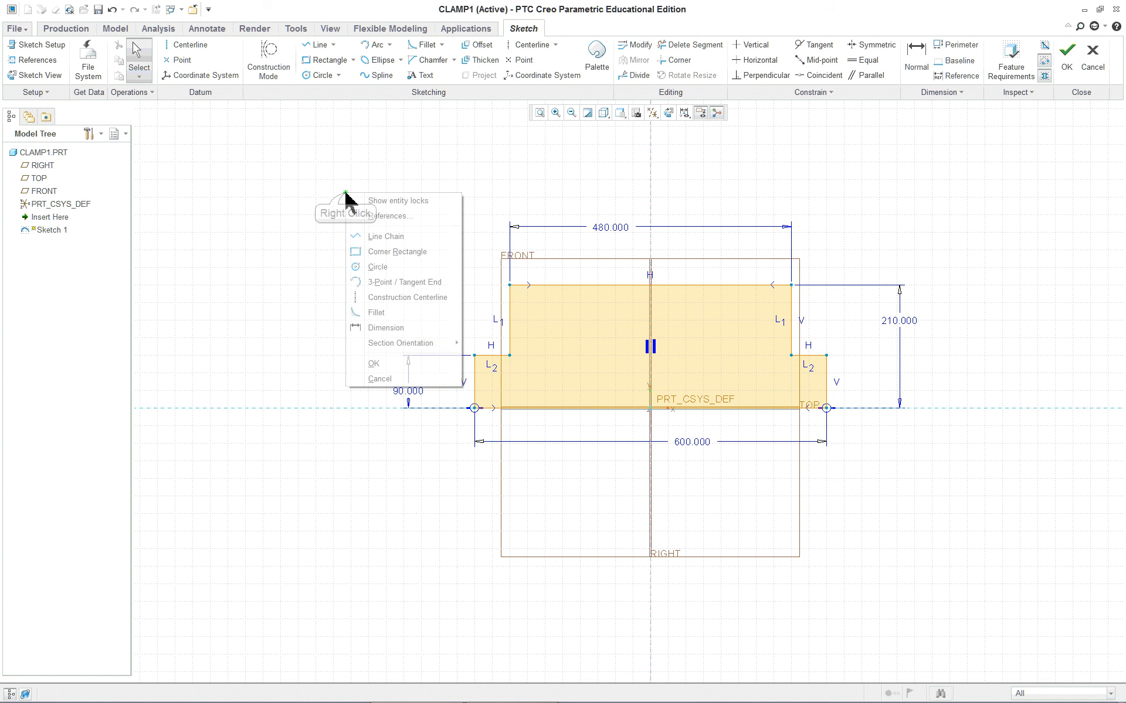
pyautogui.doubleClick(322, 211)
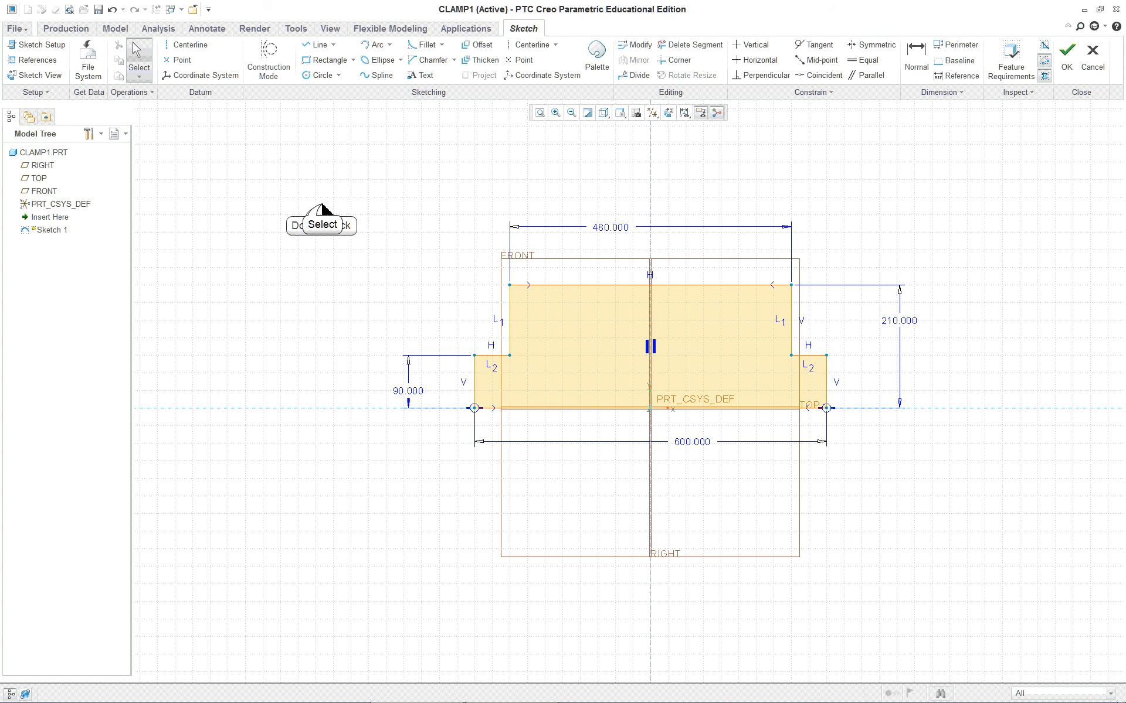
# - Select the entire sketch with its dimensions, open the dimensions for modification, and enable Lock Scale
pyautogui.click(144, 53)
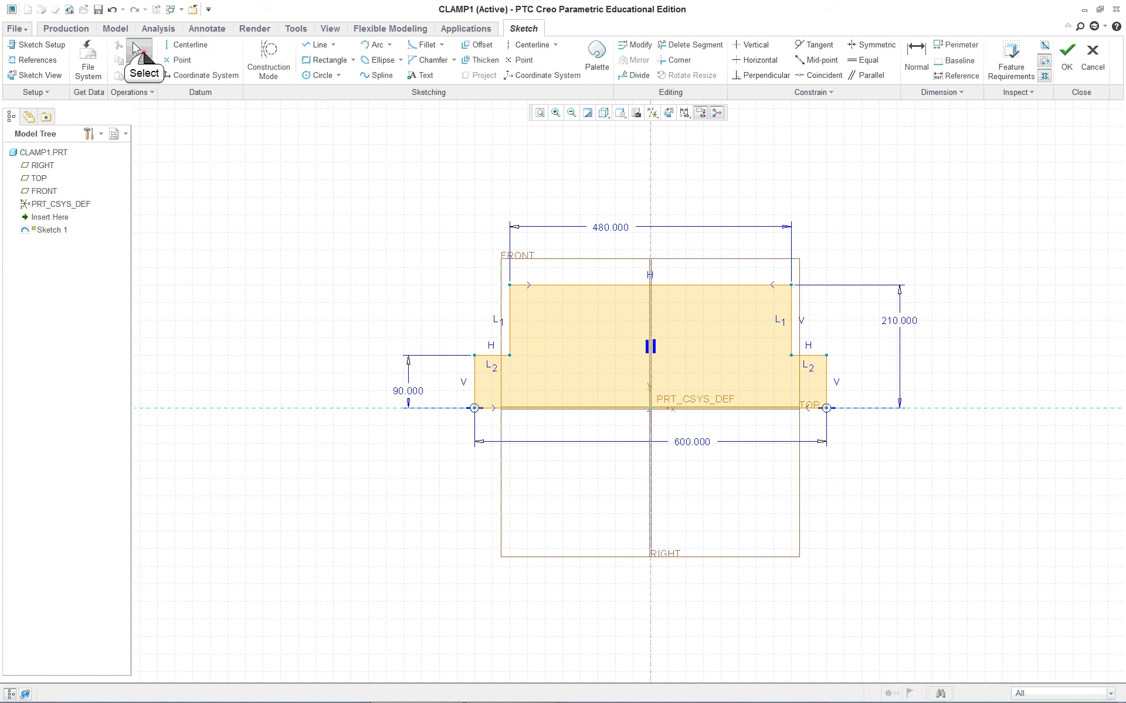
pyautogui.moveTo(362, 167)
pyautogui.mouseDown()
pyautogui.moveTo(424, 318)
pyautogui.moveTo(752, 569)
pyautogui.moveTo(941, 573)
pyautogui.moveTo(975, 511)
pyautogui.mouseUp()
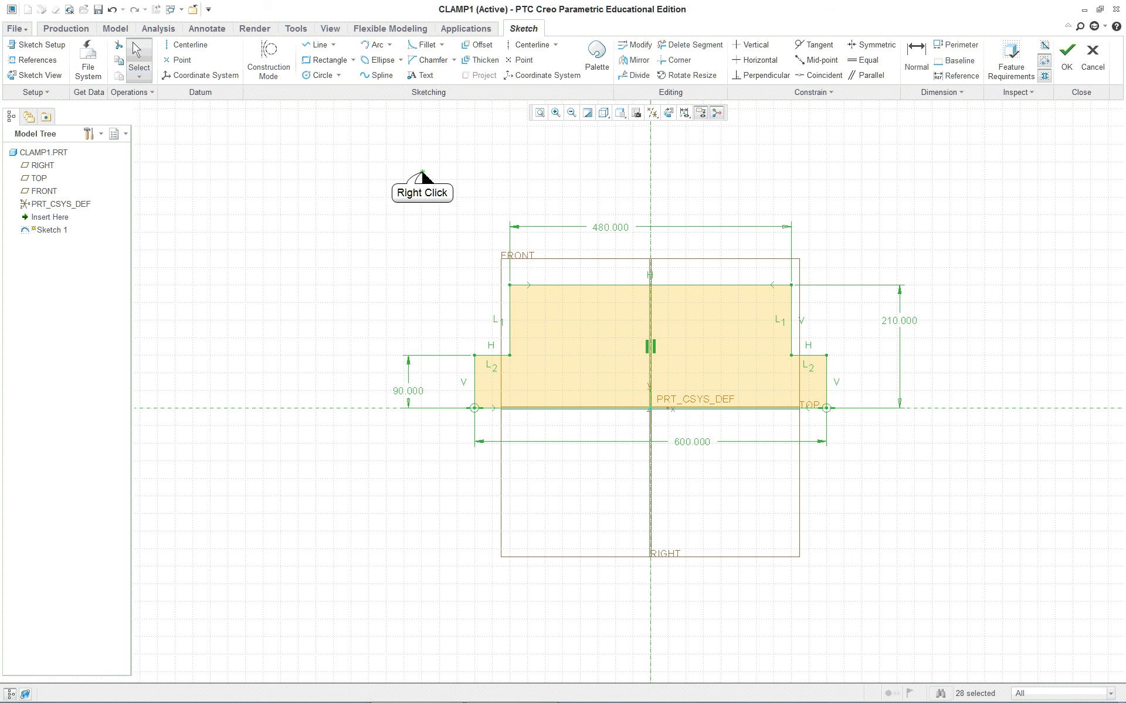
pyautogui.rightClick(422, 173)
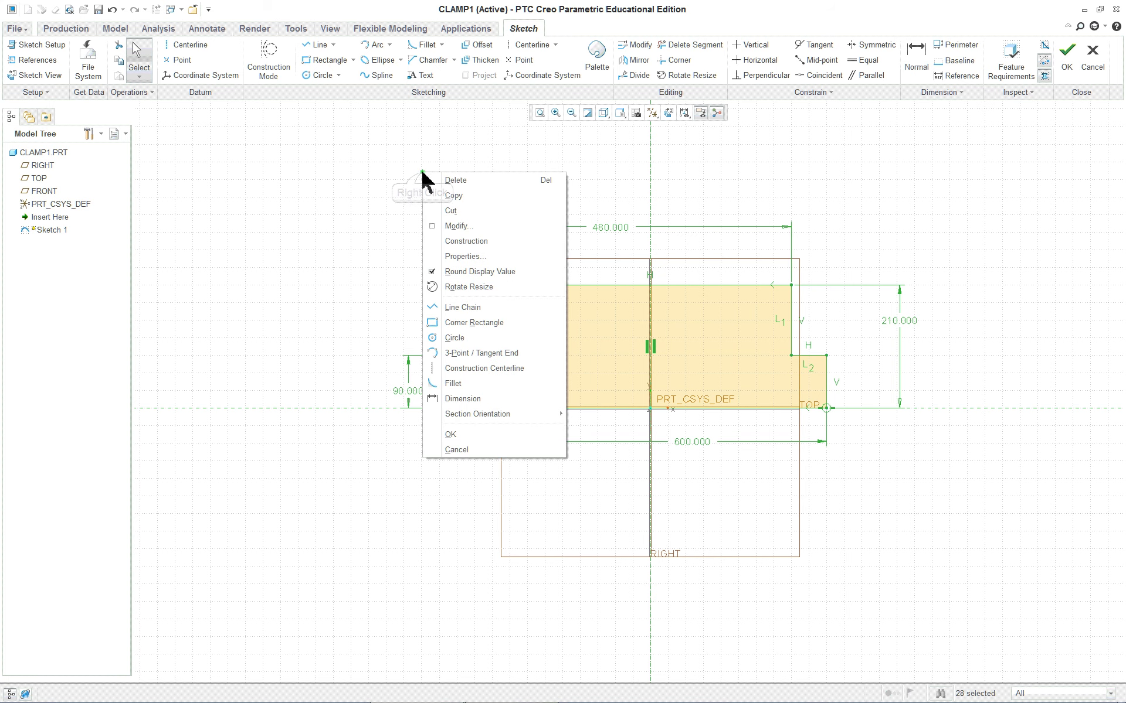
pyautogui.click(455, 226)
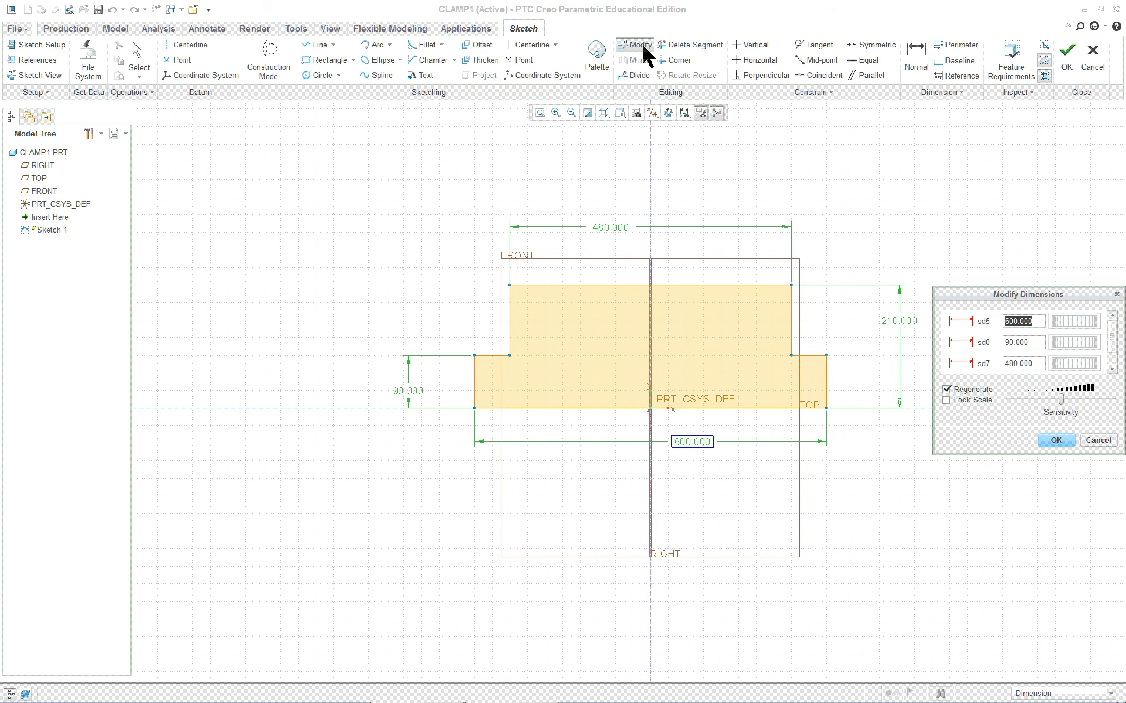
pyautogui.moveTo(1075, 288)
pyautogui.mouseDown()
pyautogui.moveTo(1074, 193)
pyautogui.moveTo(1049, 205)
pyautogui.moveTo(346, 221)
pyautogui.mouseUp()
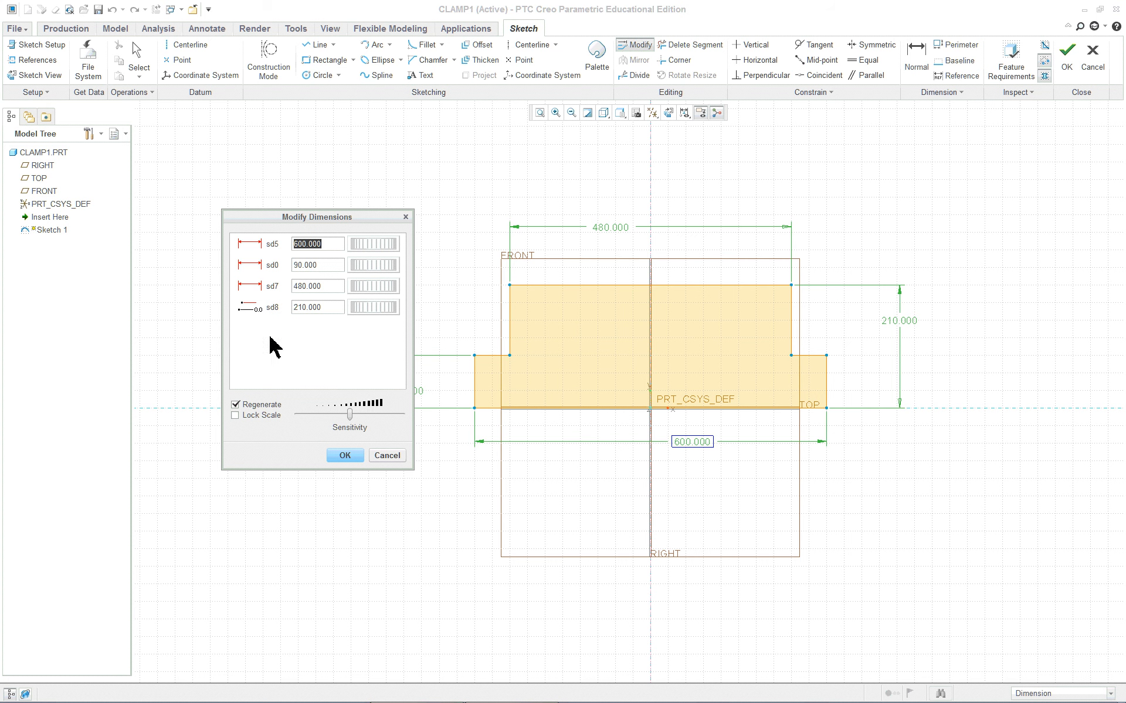
pyautogui.click(239, 415)
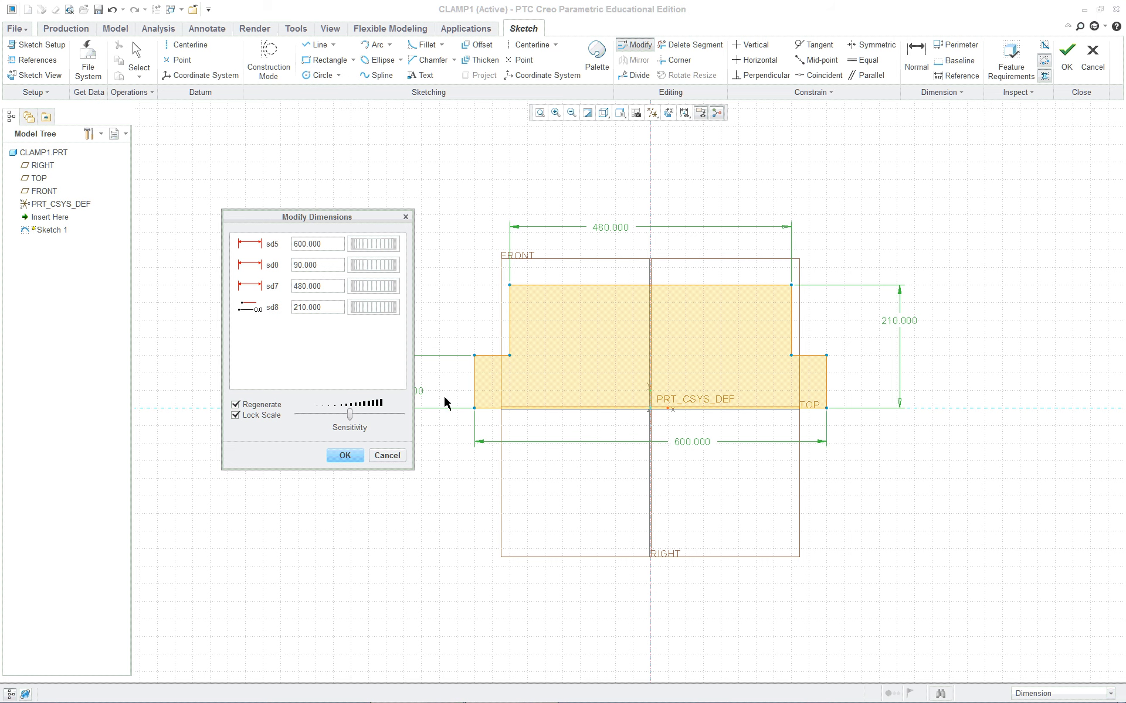
# - Check the design values in Figure 4.6(q) of the Lesson 4 PDF, and set the profile's overall width to 123 in Creo, applying the change
pyautogui.doubleClick(327, 243)
pyautogui.hotkey('alt', 'Tab')
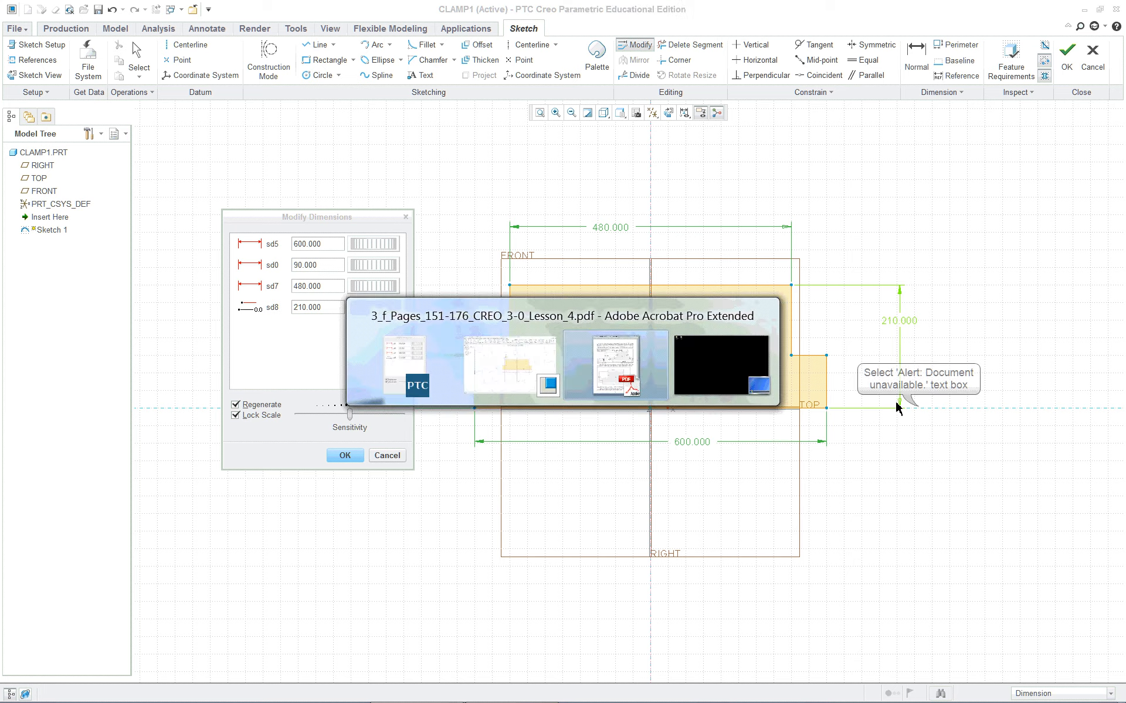
pyautogui.click(919, 408)
pyautogui.scroll(-3, 918, 416)
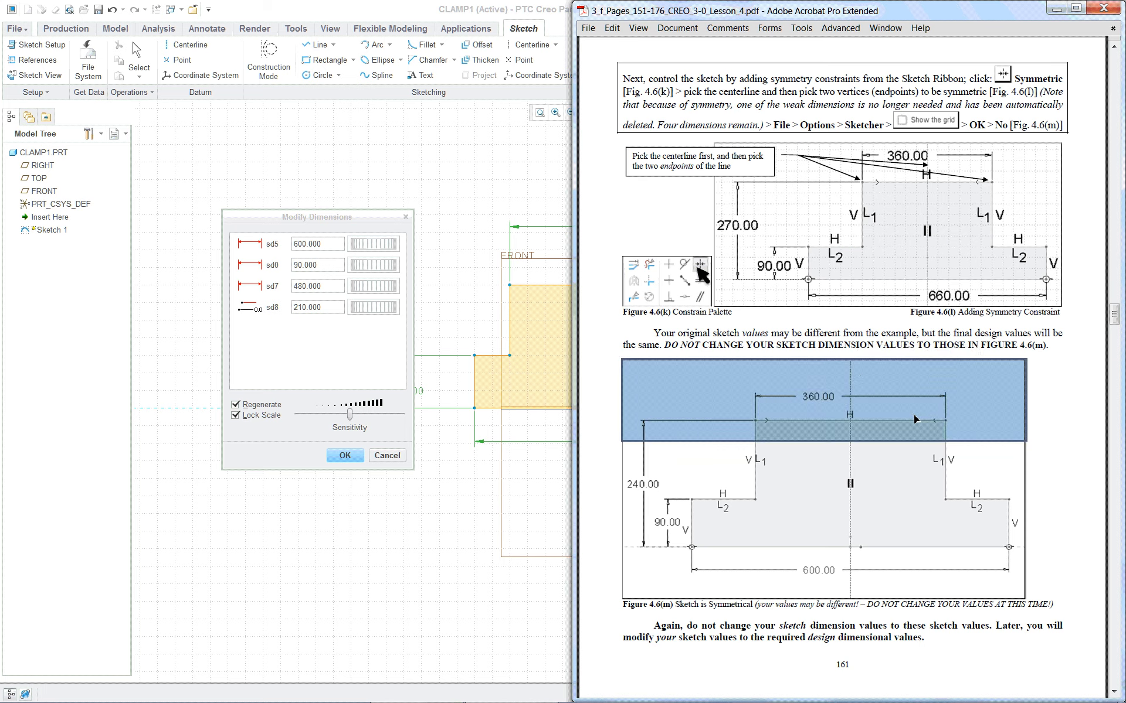
pyautogui.scroll(-5, 907, 431)
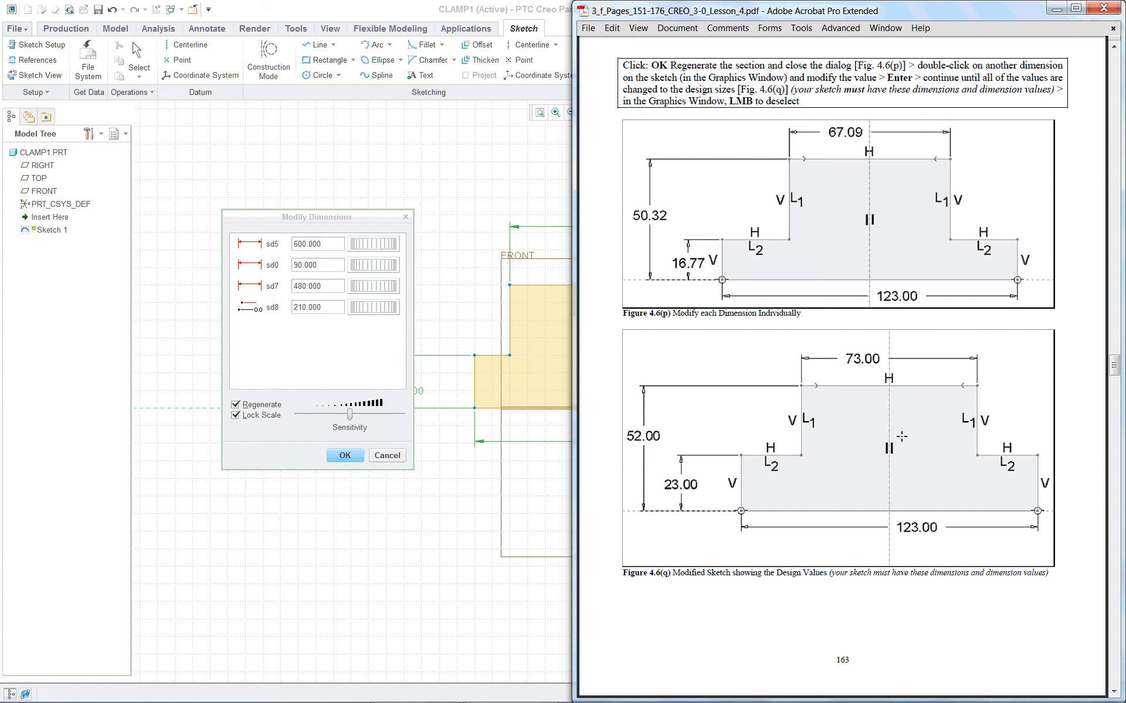
pyautogui.click(401, 573)
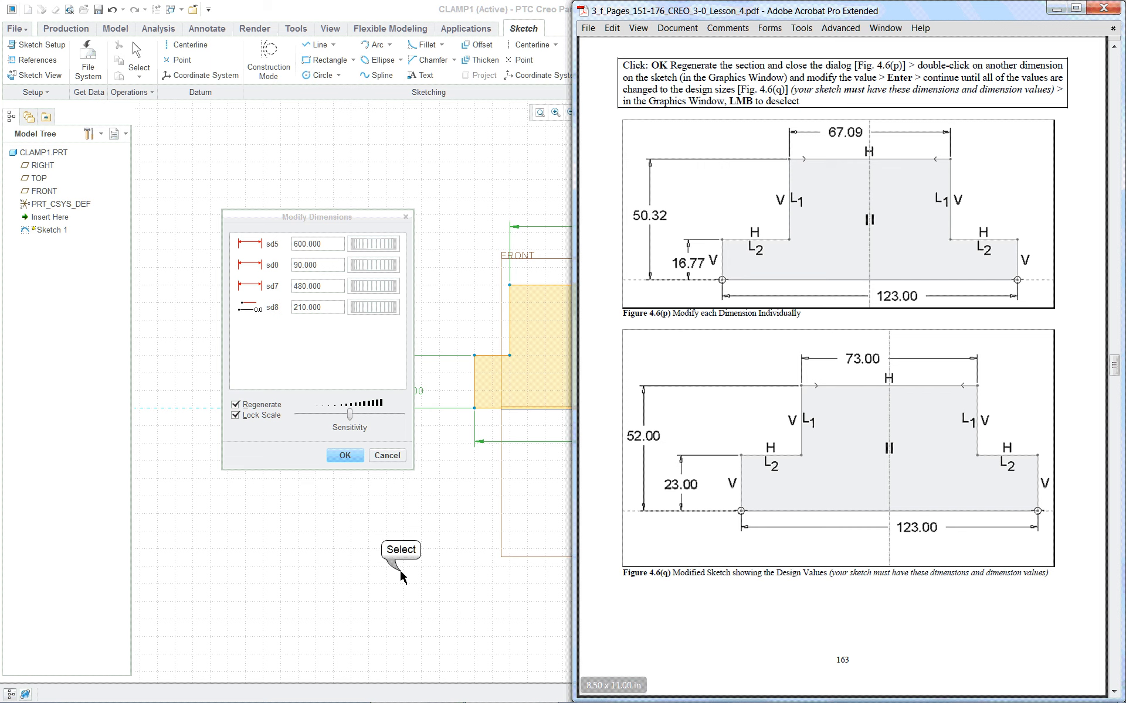
pyautogui.doubleClick(319, 245)
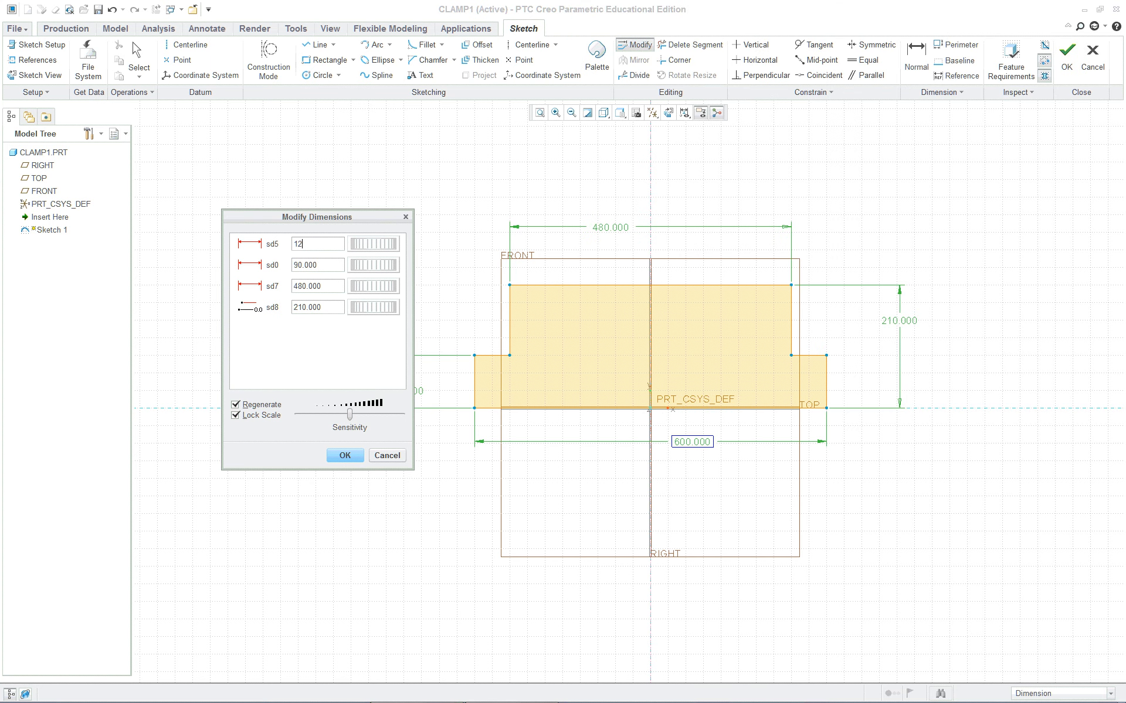
pyautogui.press('Return')
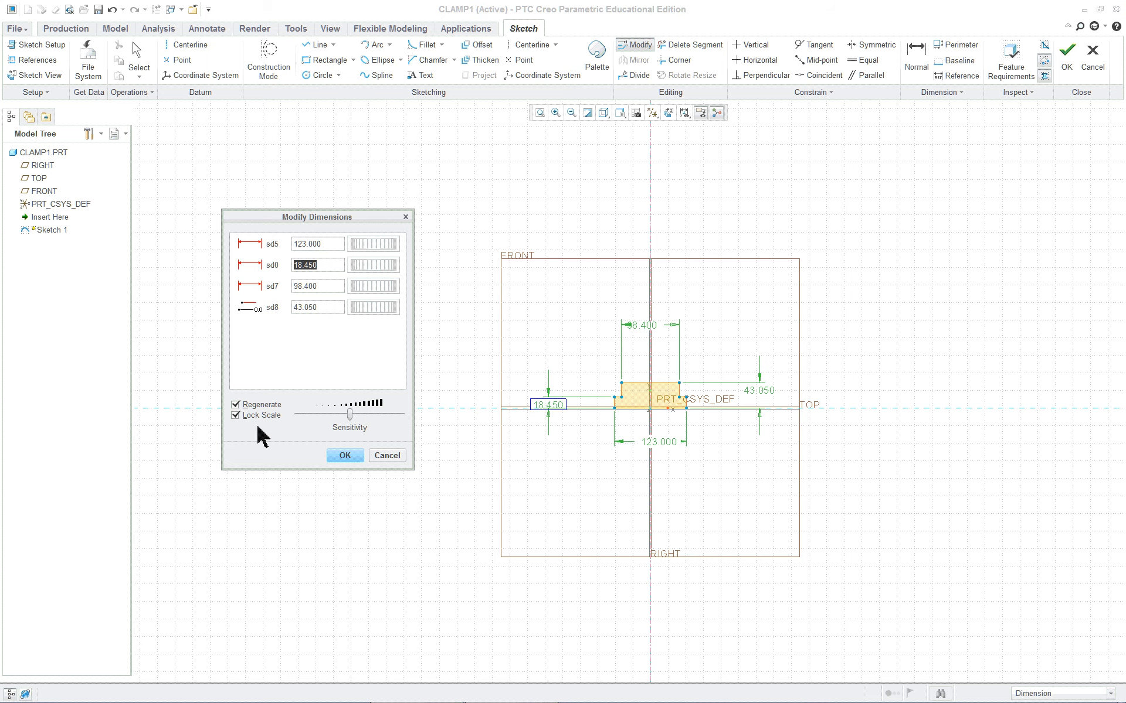
pyautogui.click(353, 459)
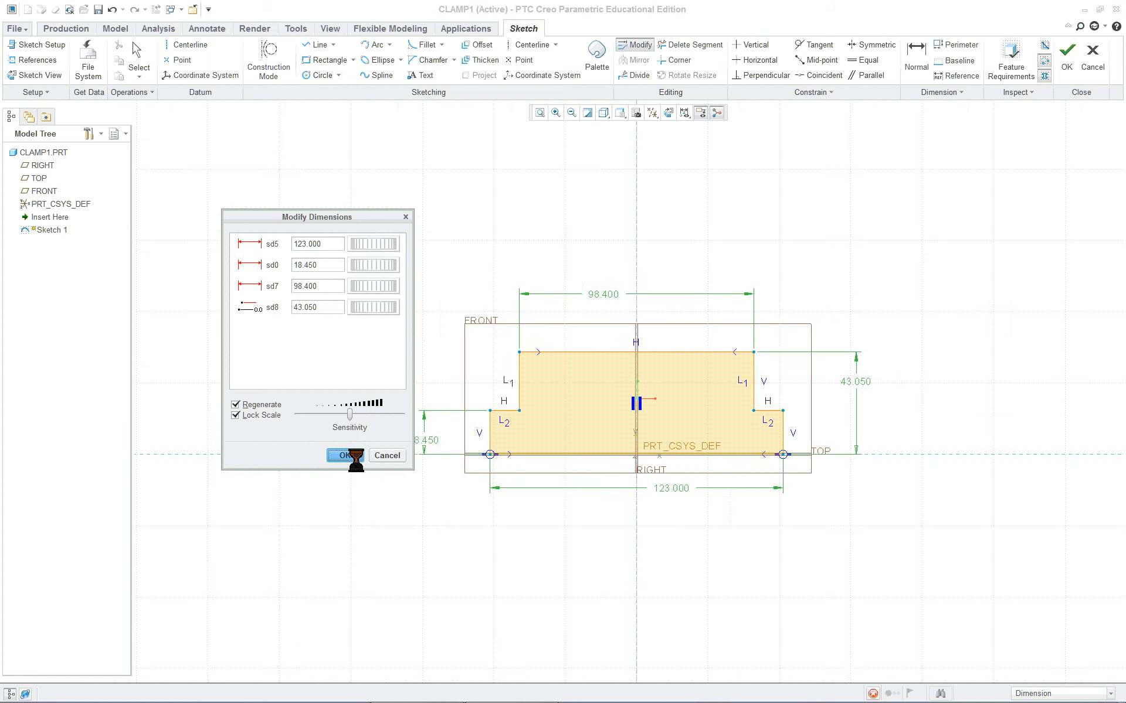
pyautogui.click(692, 542)
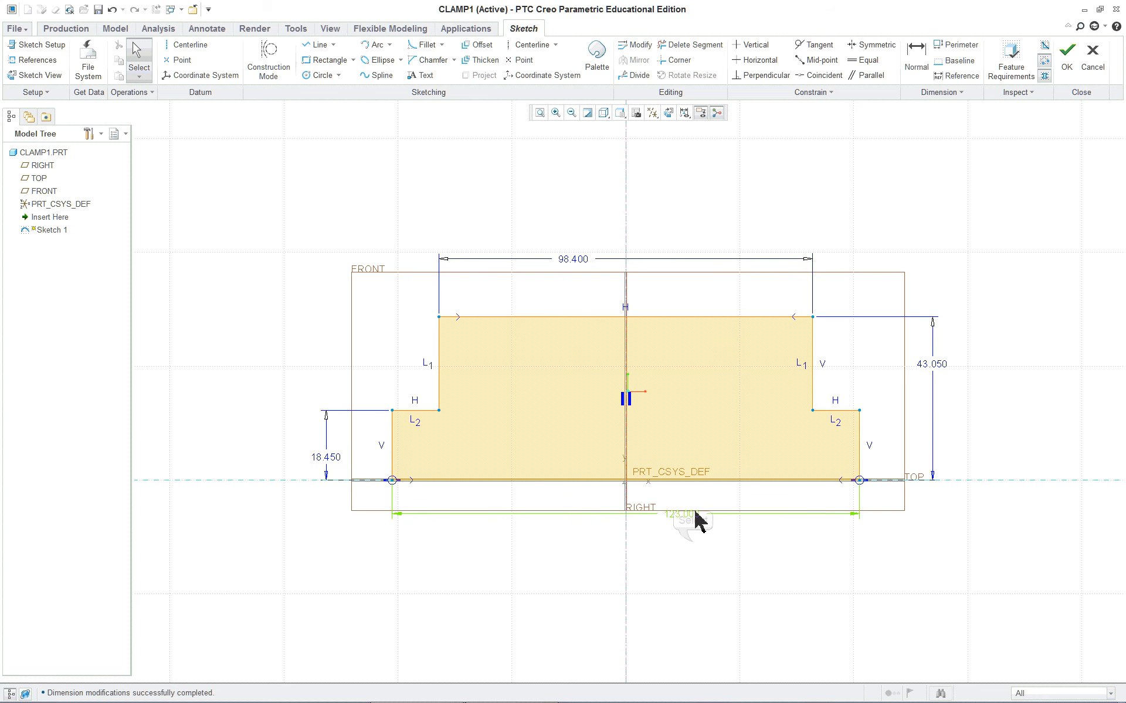
pyautogui.click(767, 561)
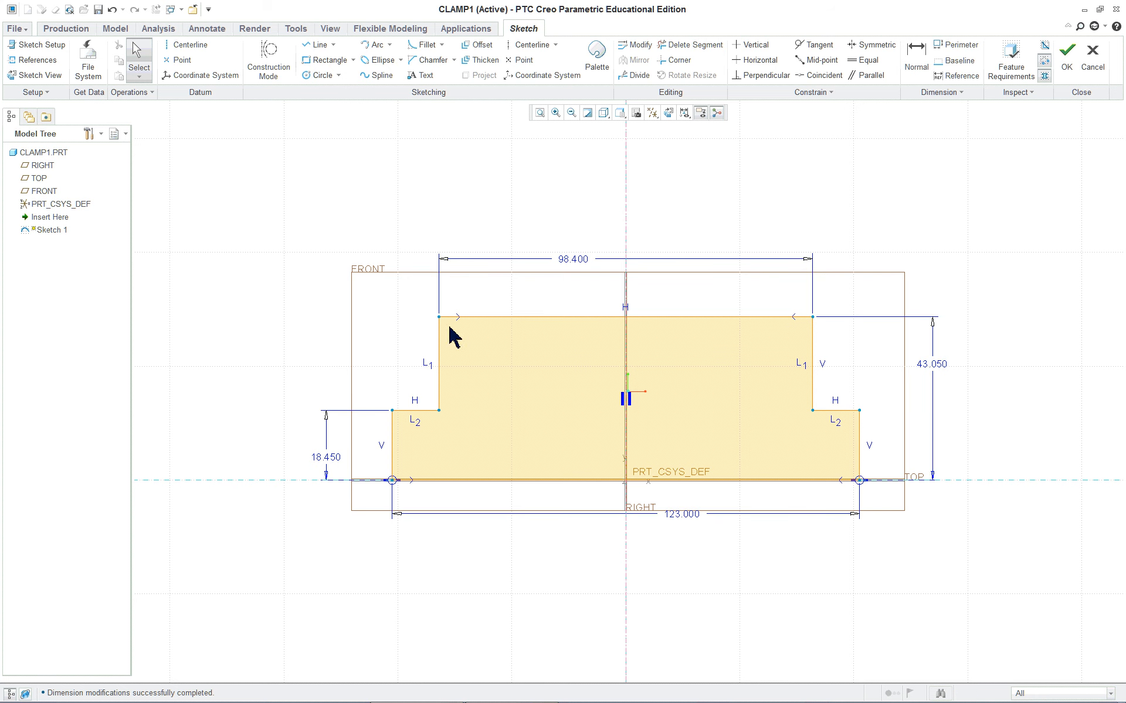
# - Set the lower step's height to 23 and the profile's overall height to 52
pyautogui.doubleClick(326, 460)
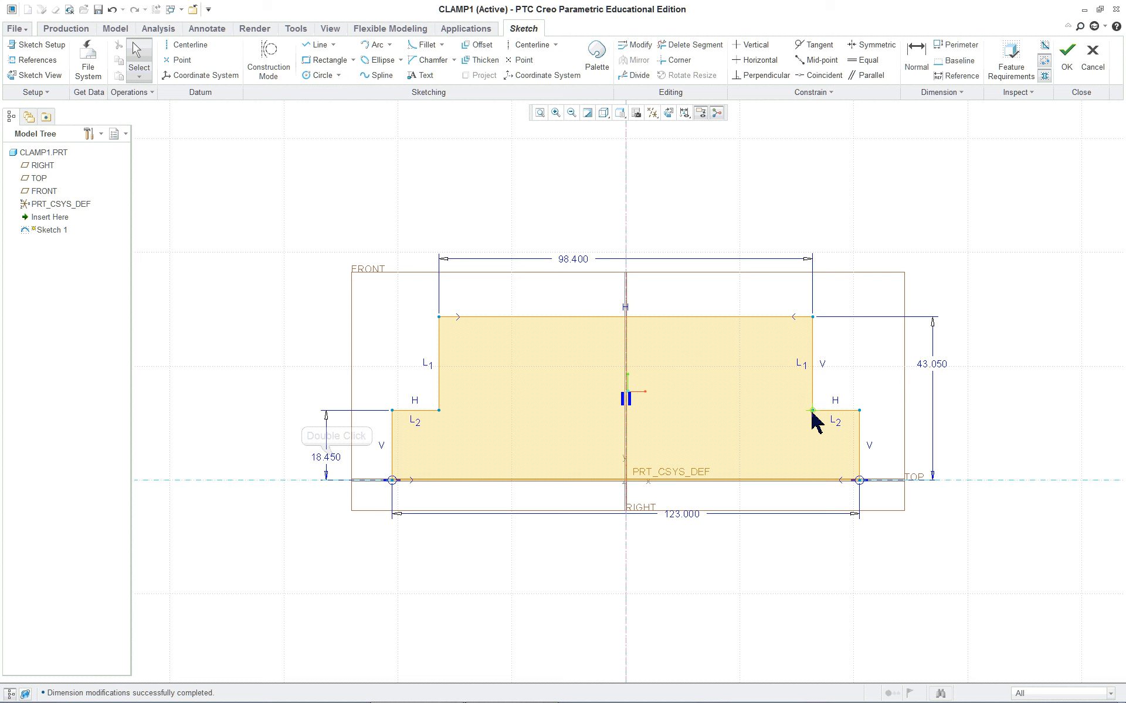
pyautogui.doubleClick(339, 460)
pyautogui.write('23')
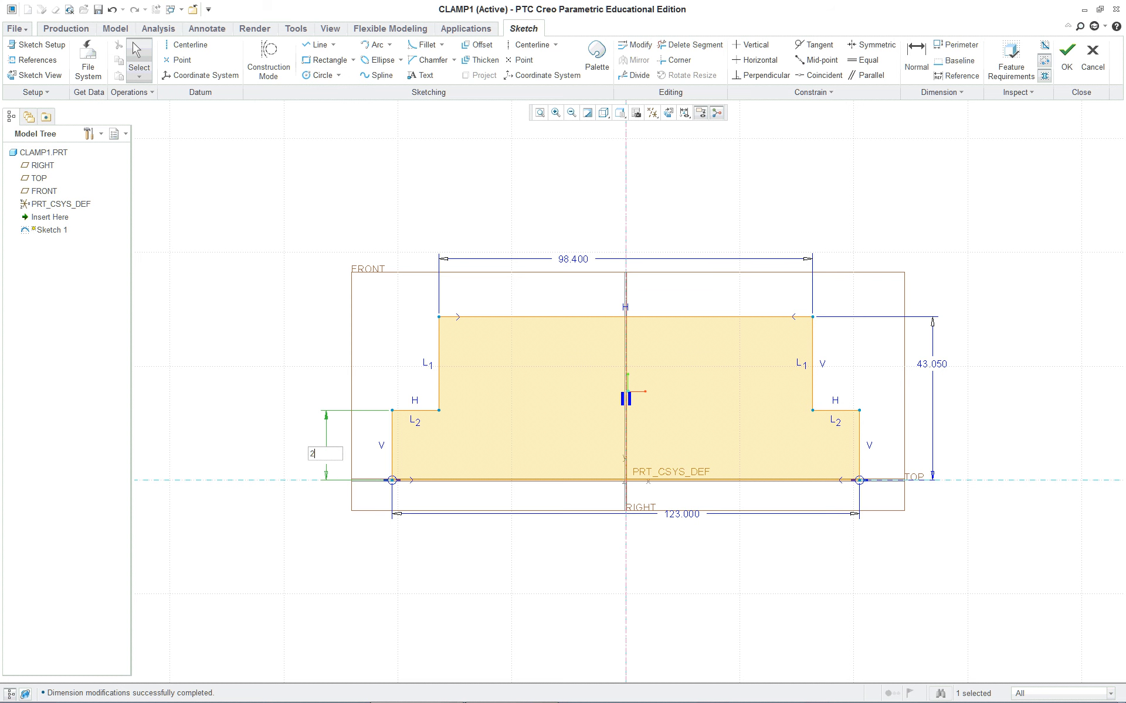
pyautogui.press('Return')
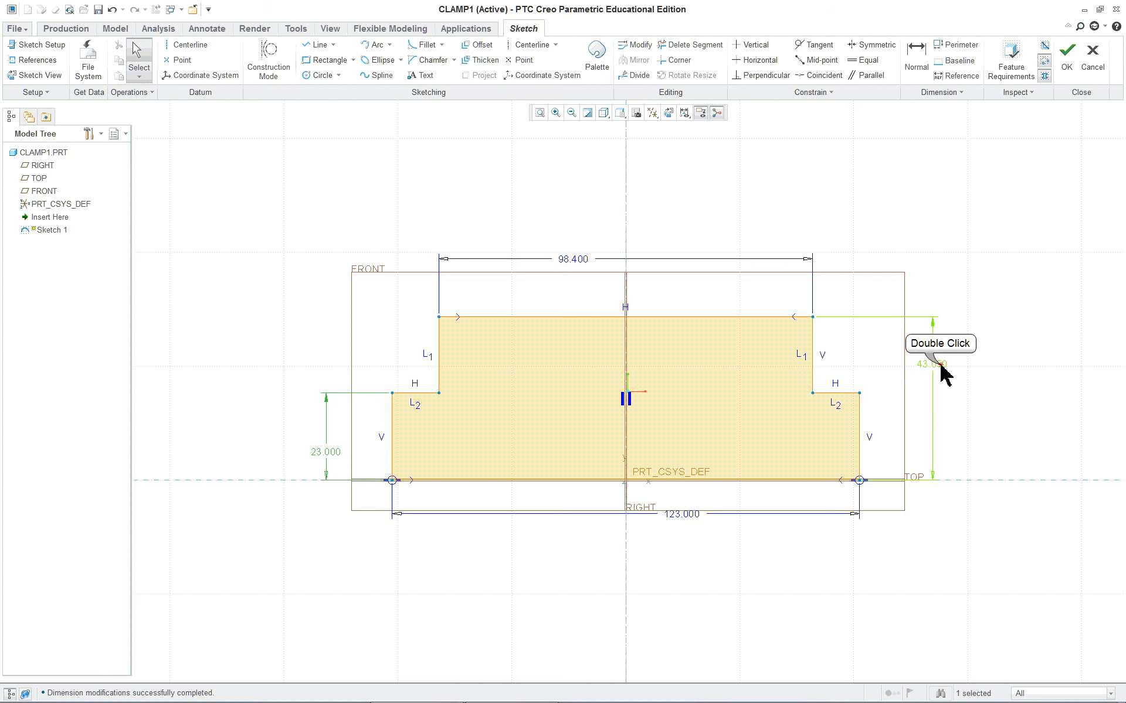
pyautogui.doubleClick(938, 364)
pyautogui.write('52')
pyautogui.press('Return')
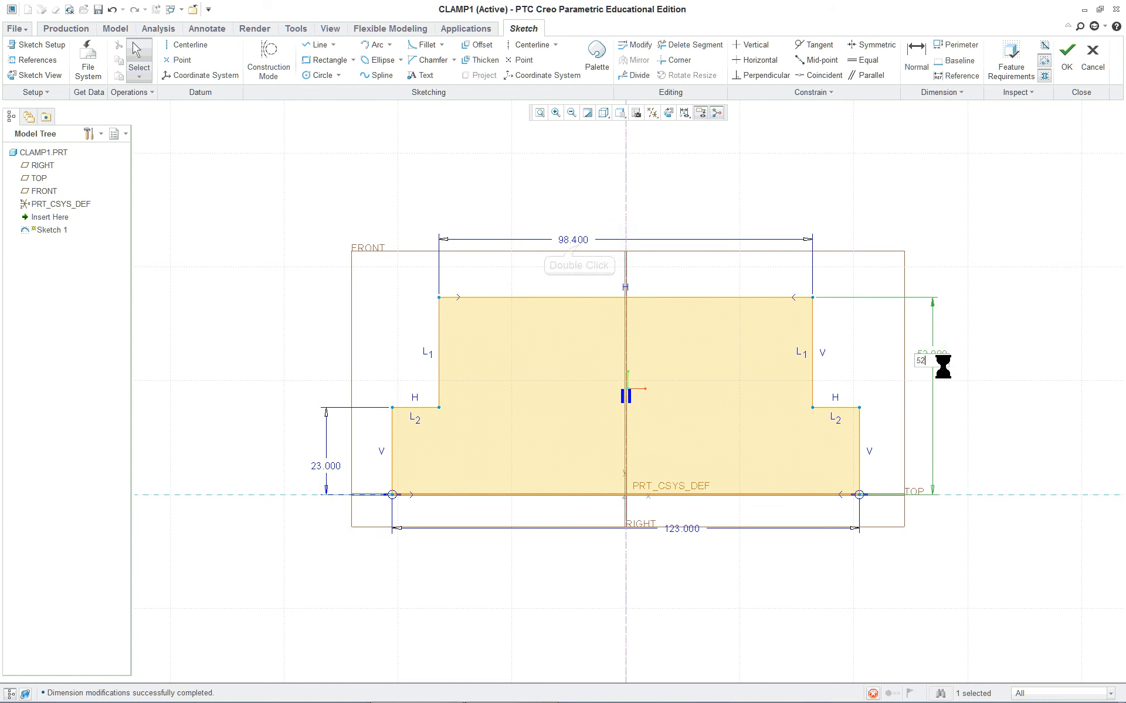
# - Set the top edge's length to 73, and compare the sketch with Figure 4.6(q) in the Lesson 4 PDF before returning to Creo
pyautogui.doubleClick(579, 247)
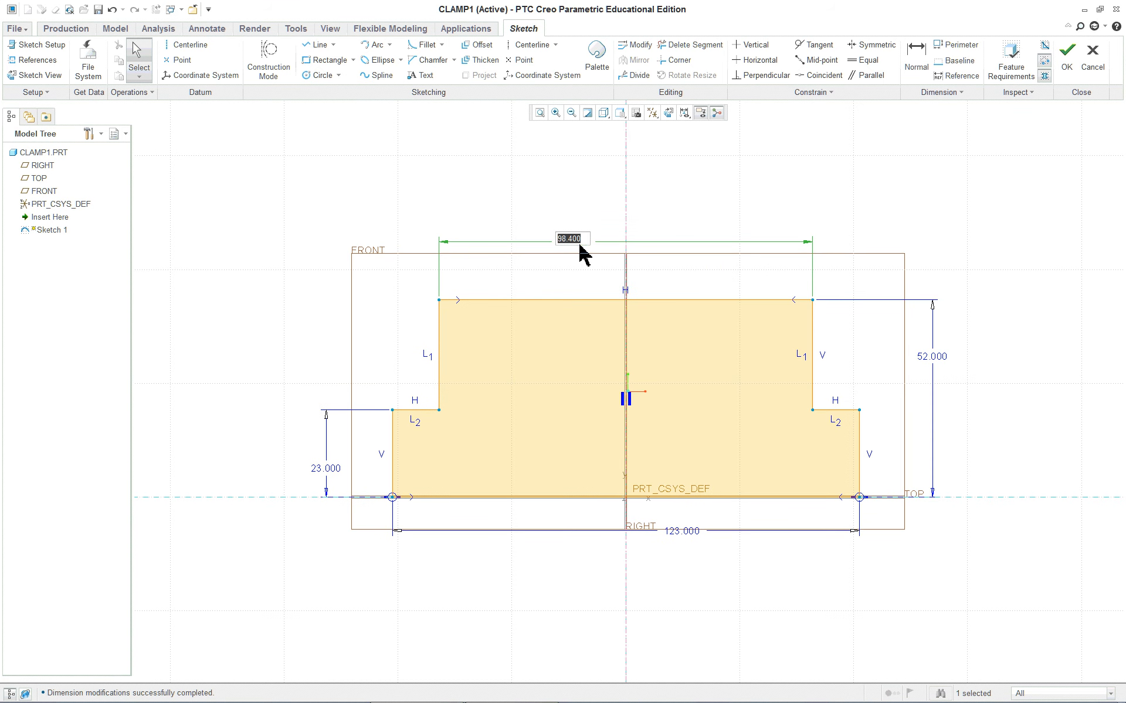
pyautogui.write('73')
pyautogui.press('Return')
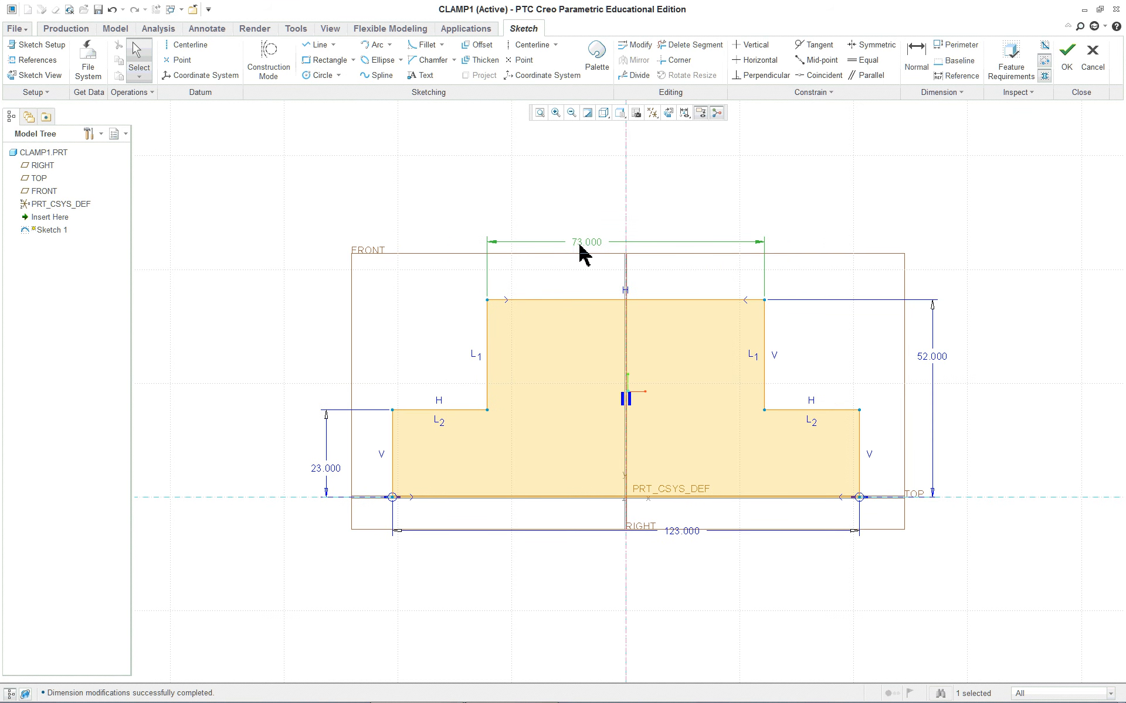
pyautogui.hotkey('alt', 'Tab')
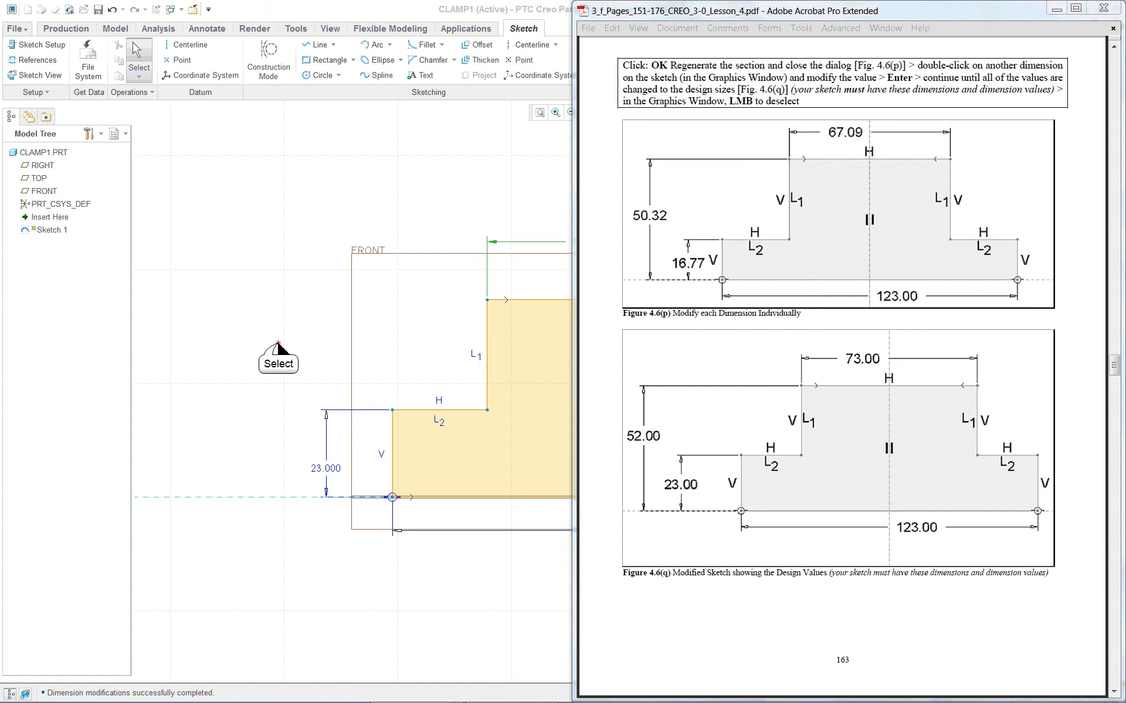
pyautogui.hotkey('alt', 'Tab')
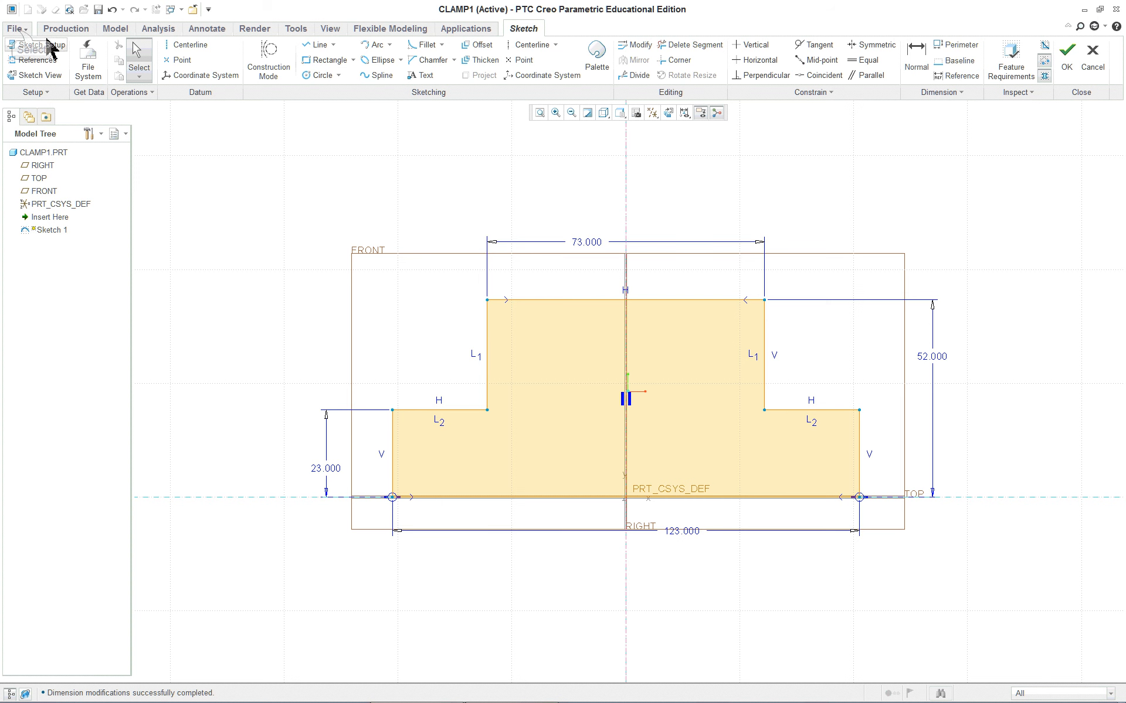
# - Turn off the Sketcher grid display for the current session without saving the settings to a configuration file
pyautogui.click(16, 28)
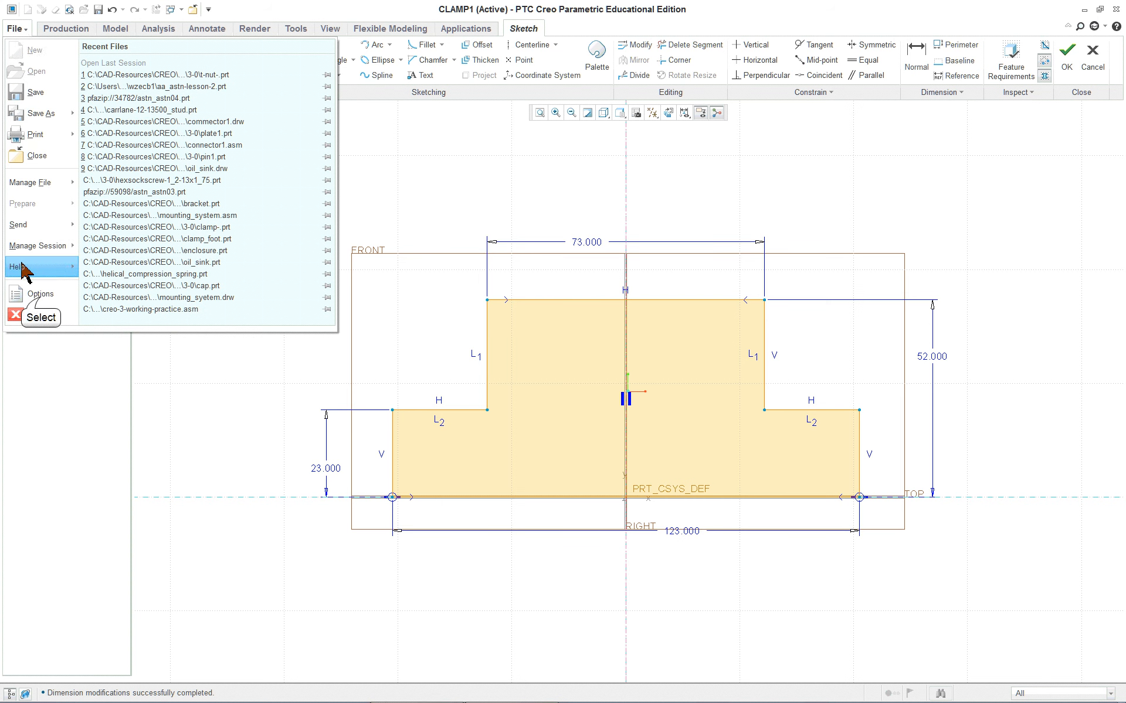
pyautogui.click(38, 295)
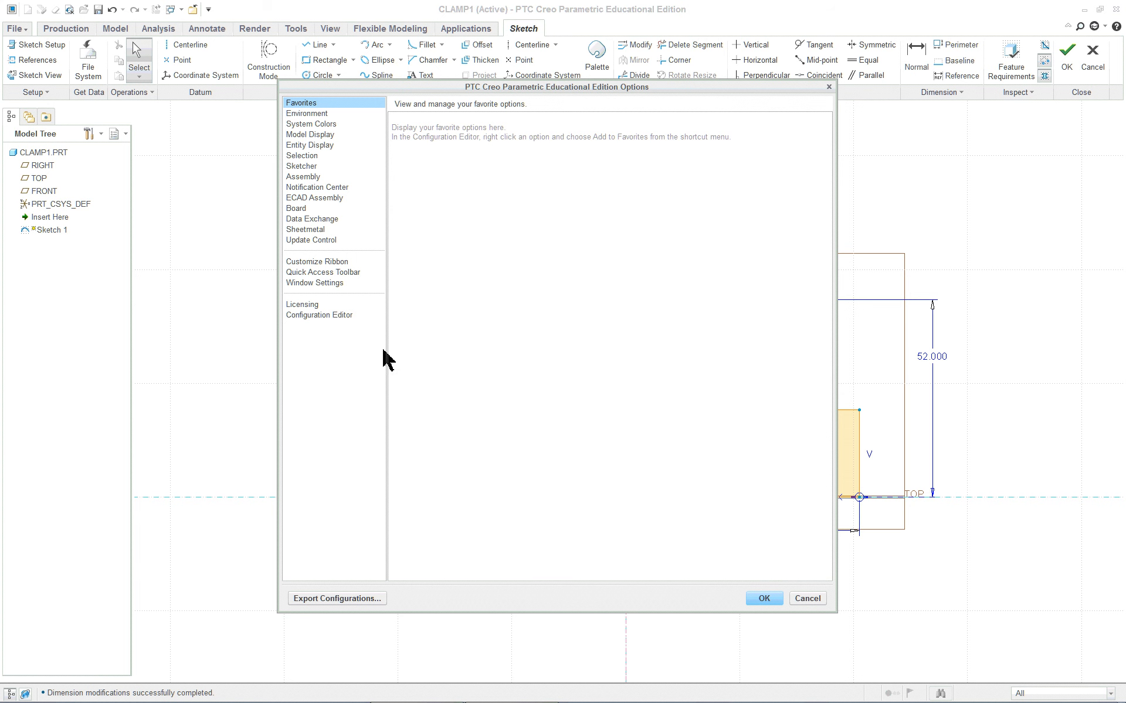
pyautogui.click(302, 166)
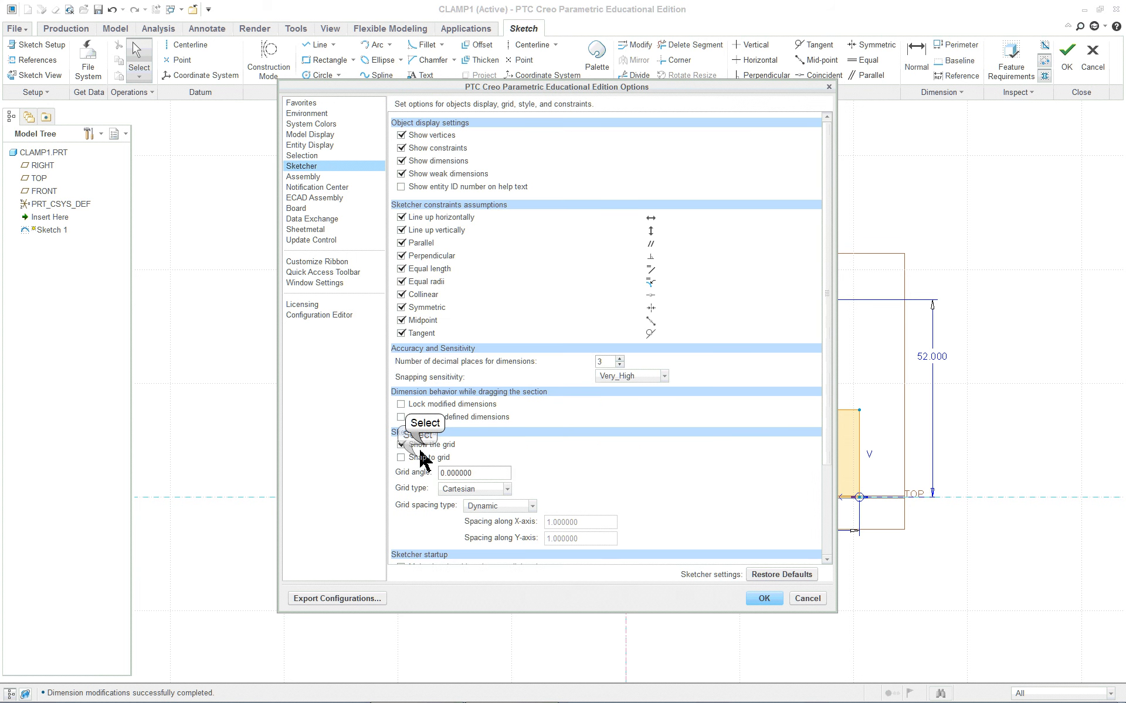
pyautogui.click(402, 444)
pyautogui.click(764, 598)
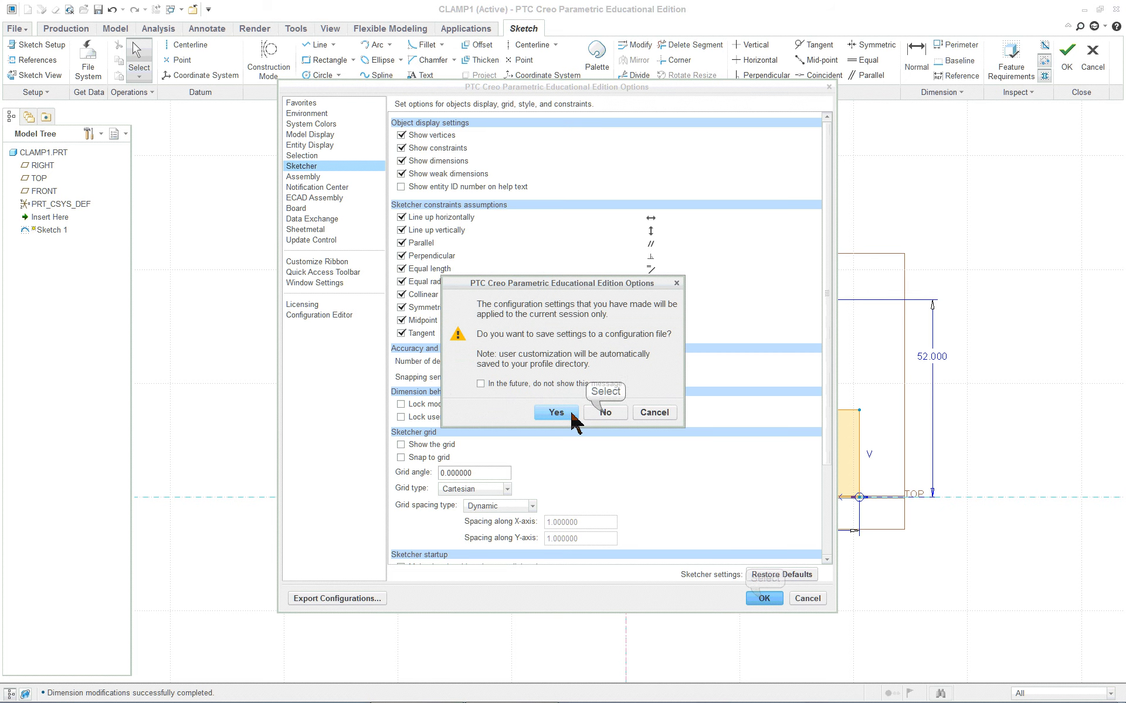
pyautogui.click(593, 413)
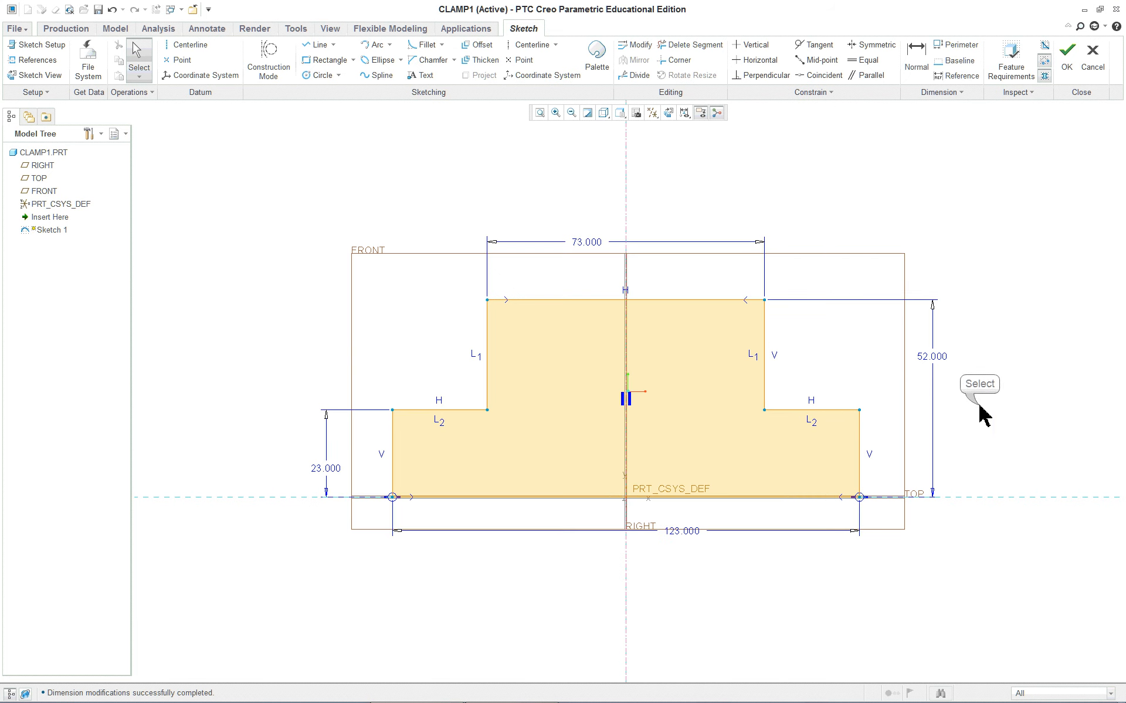
# - Tilt the stepped profile into a 3D view and finish the sketch
pyautogui.scroll(1, 666, 402)
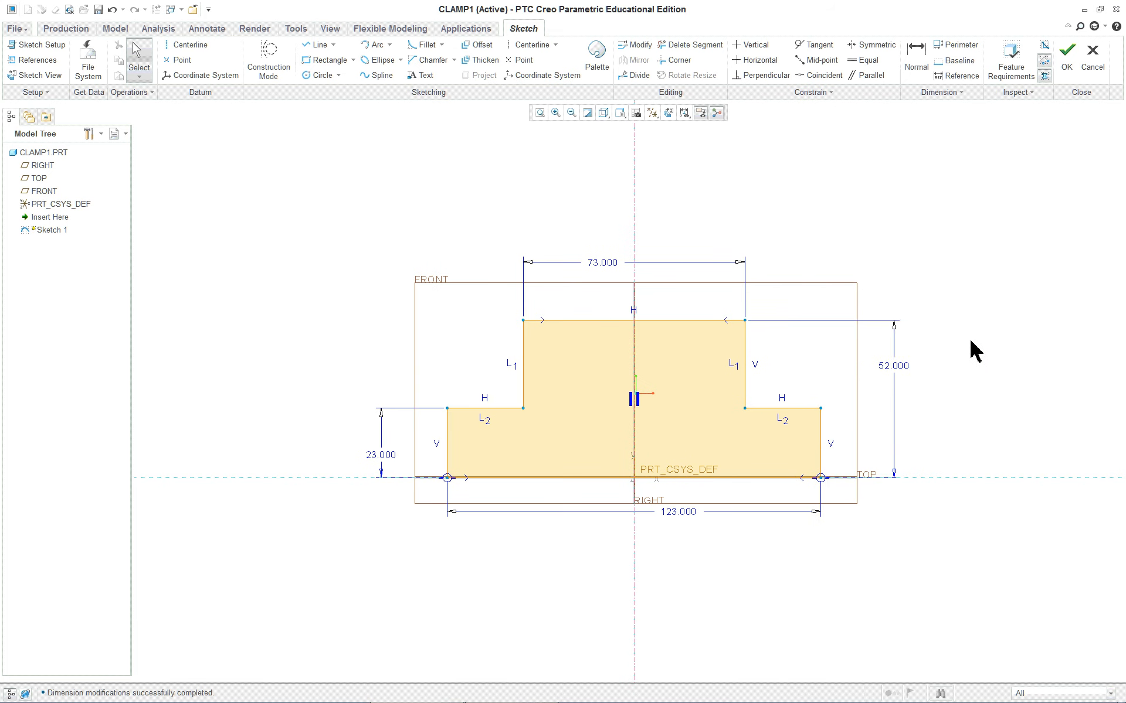
pyautogui.scroll(-1, 968, 342)
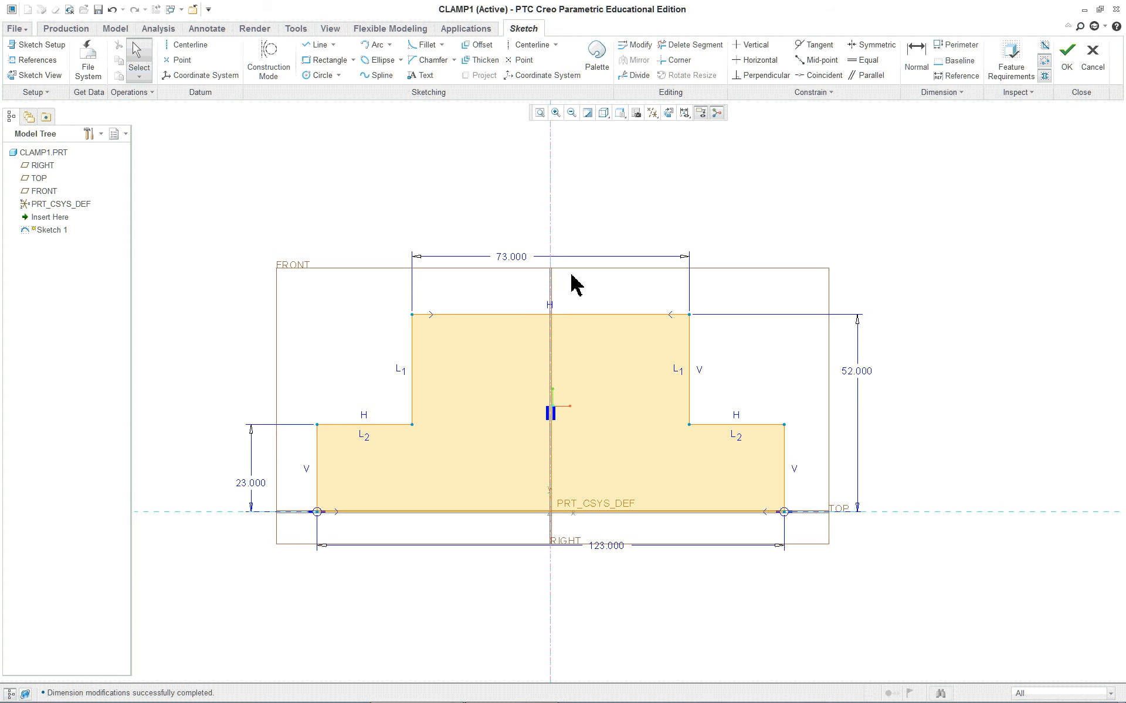
pyautogui.moveTo(572, 275)
pyautogui.mouseDown(button='middle')
pyautogui.moveTo(572, 265)
pyautogui.moveTo(844, 364)
pyautogui.mouseUp(button='middle')
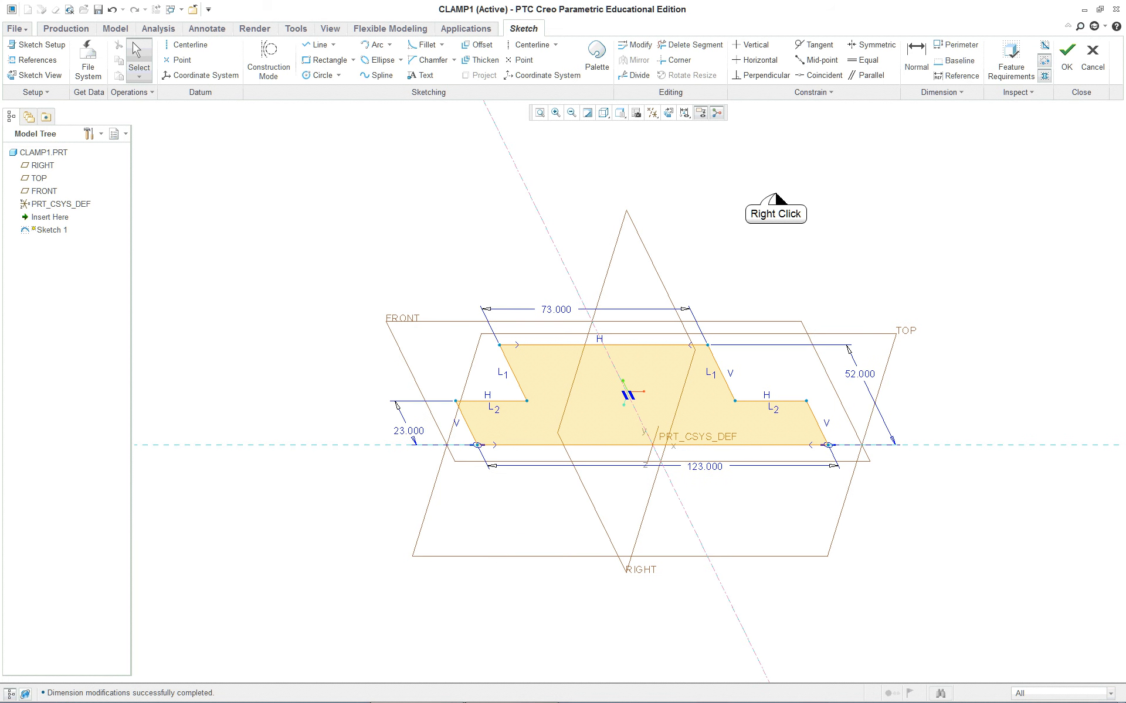
pyautogui.rightClick(776, 193)
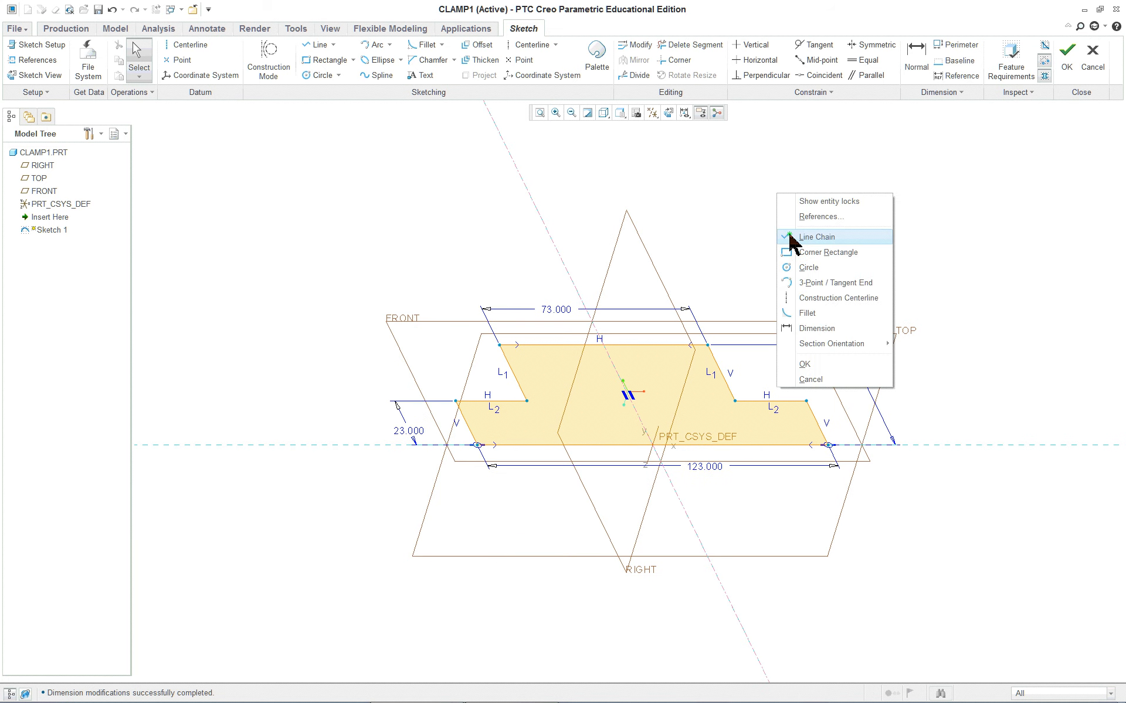
pyautogui.click(814, 366)
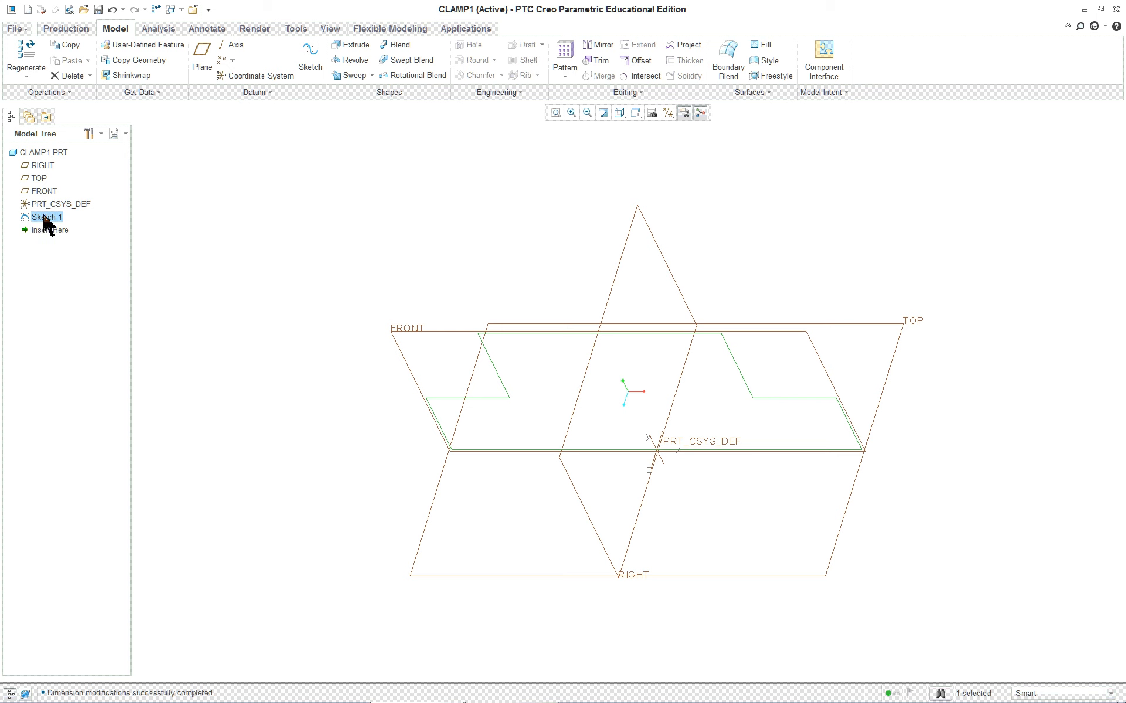
# - Start an Extrude of Sketch 1 and display the model as Shading With Edges
pyautogui.click(354, 47)
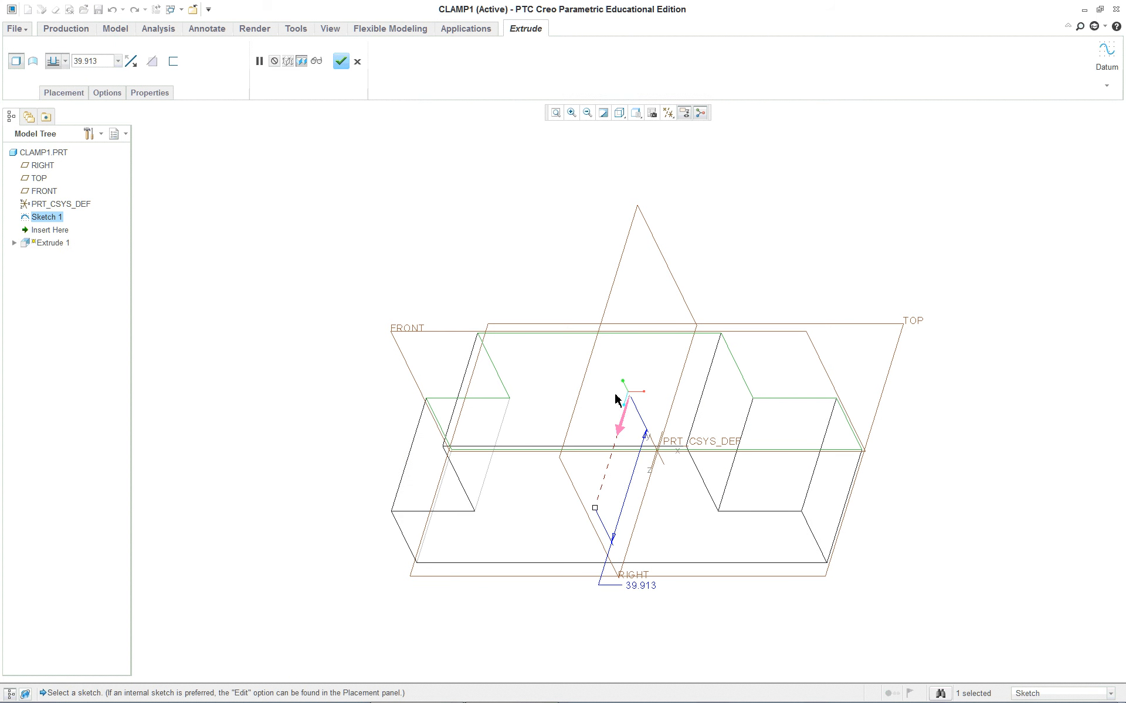
pyautogui.click(620, 114)
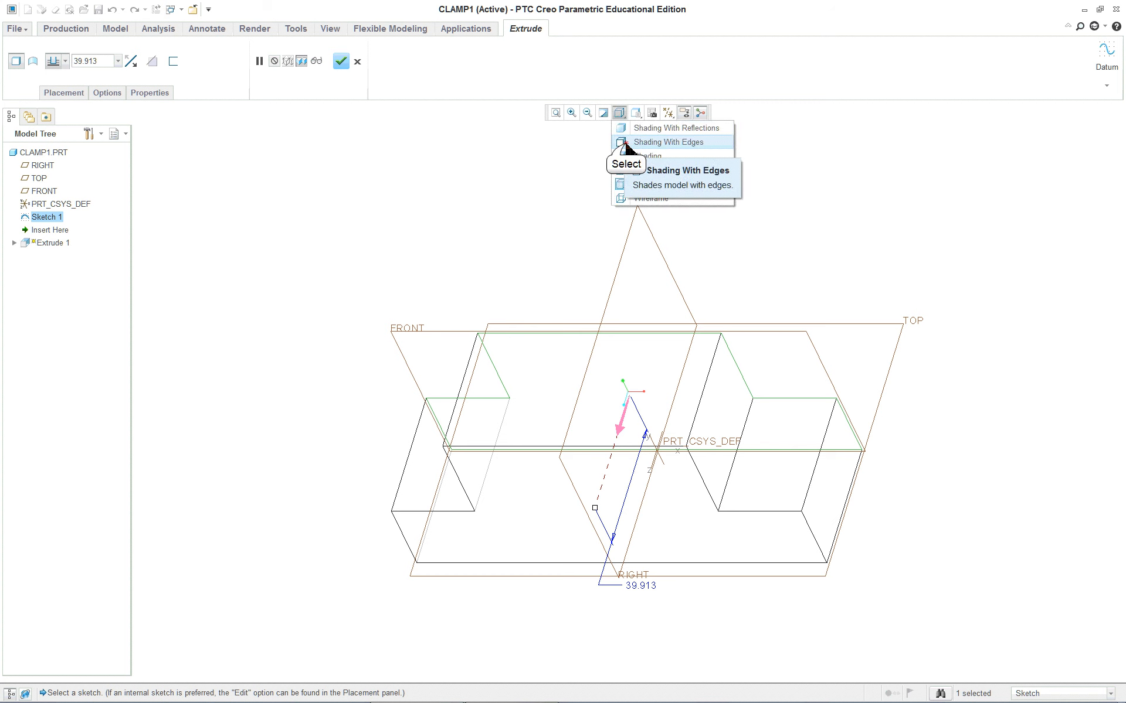
pyautogui.click(628, 144)
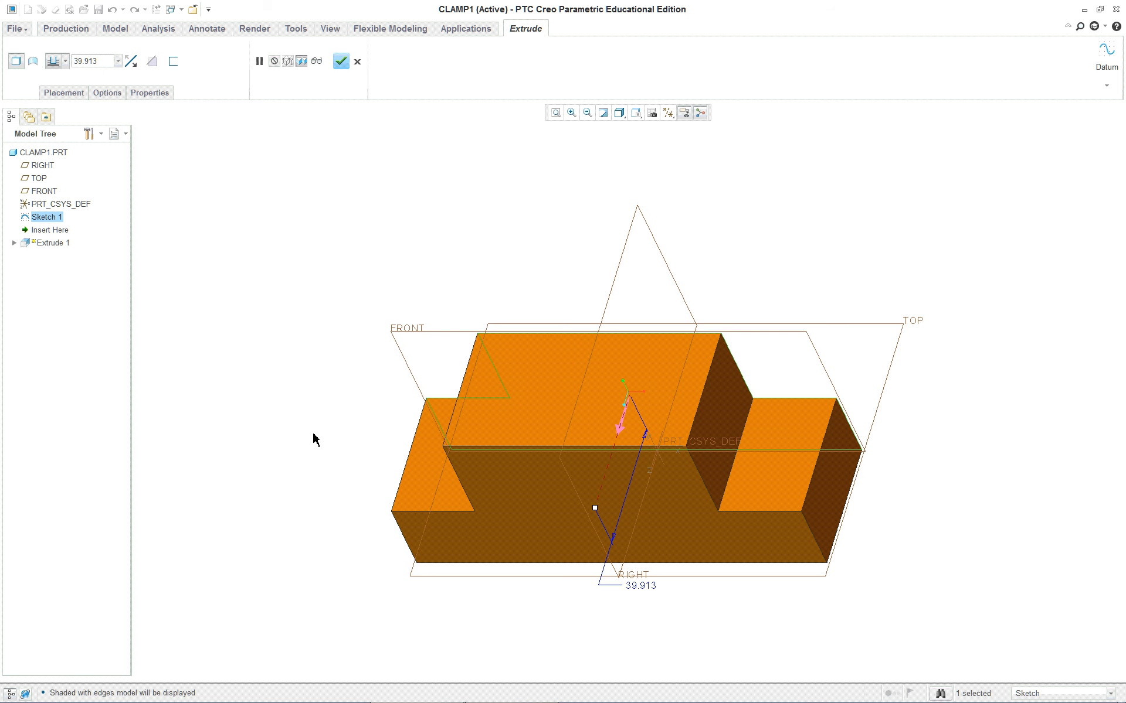
# - Make the extrusion depth symmetric about the sketch plane and set it to 70
pyautogui.rightClick(595, 512)
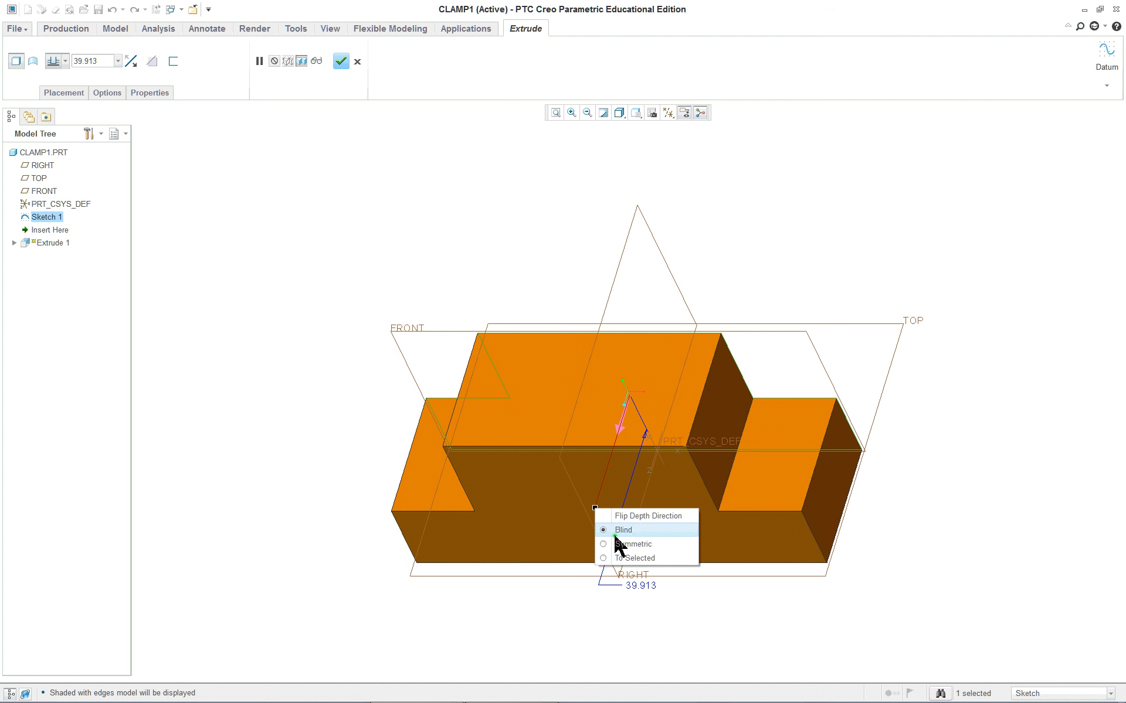
pyautogui.click(626, 544)
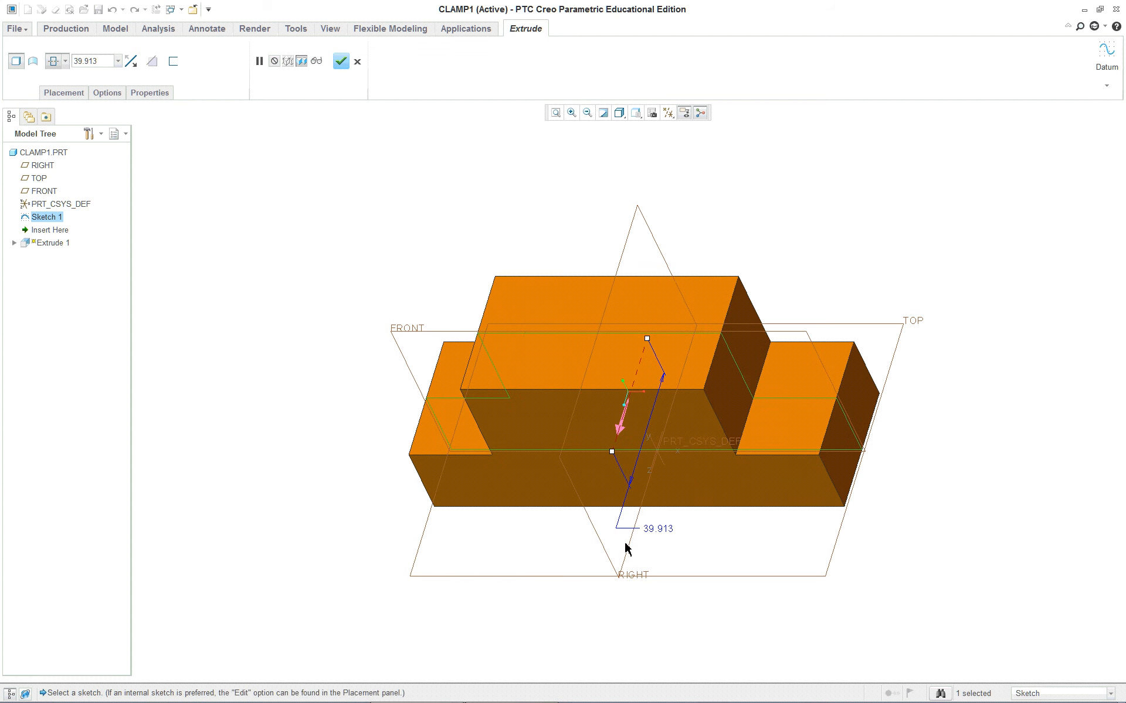
pyautogui.doubleClick(664, 529)
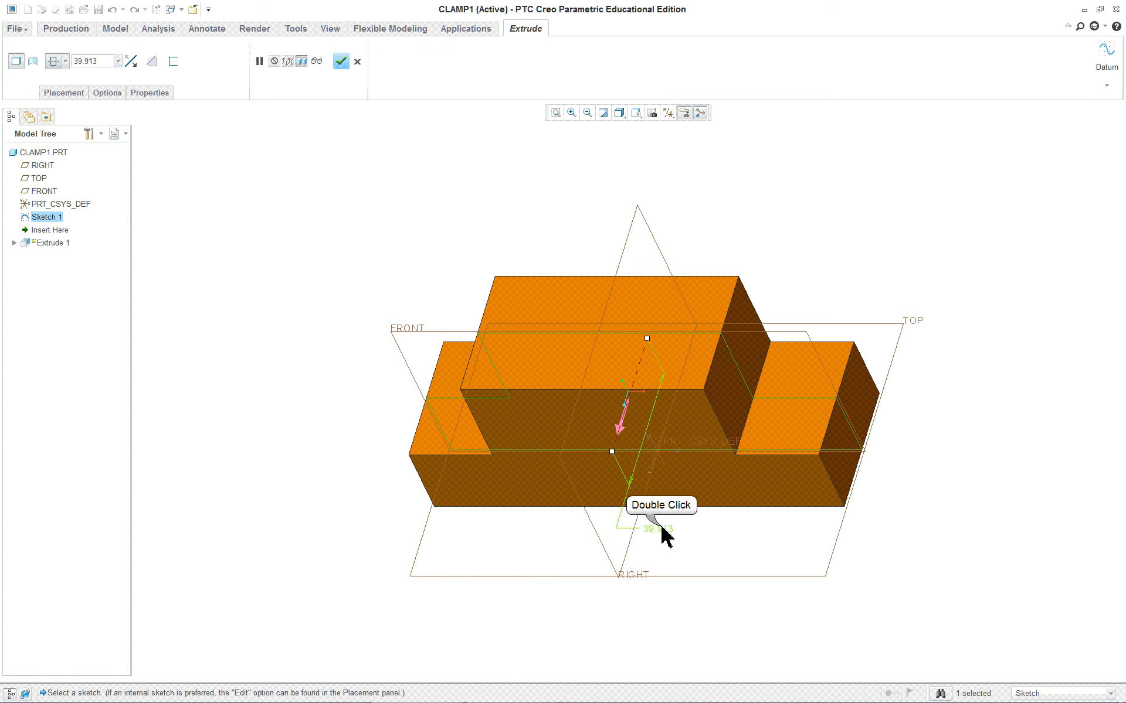
pyautogui.write('7')
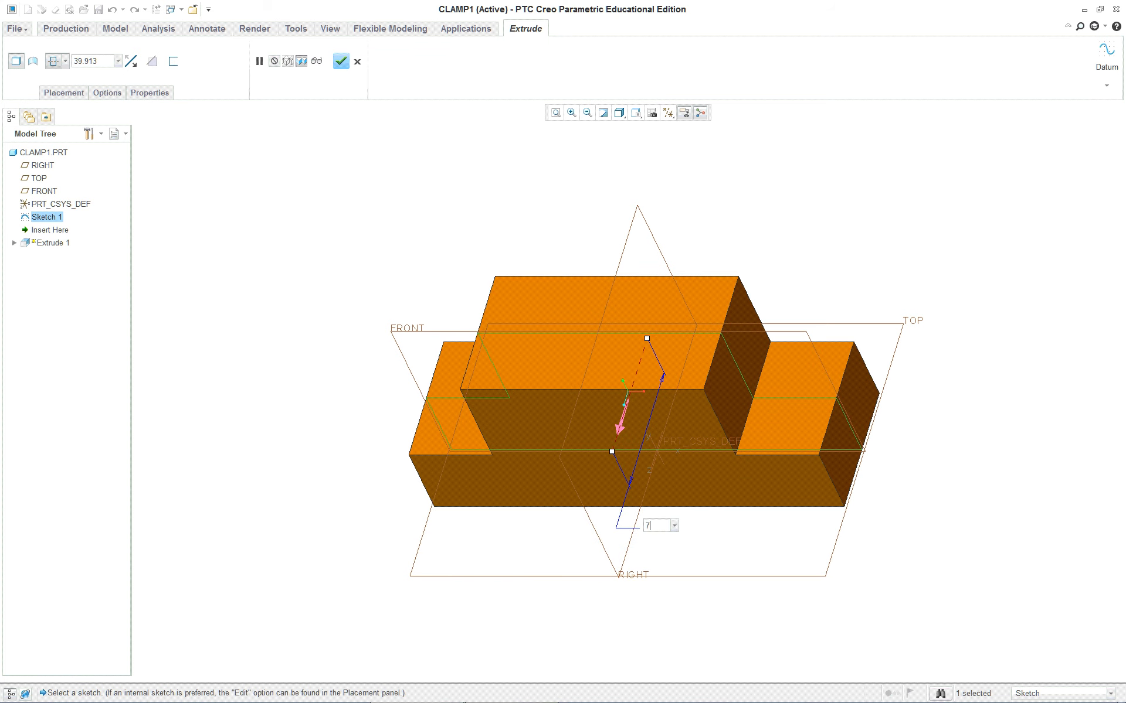
pyautogui.write('0')
pyautogui.press('Return')
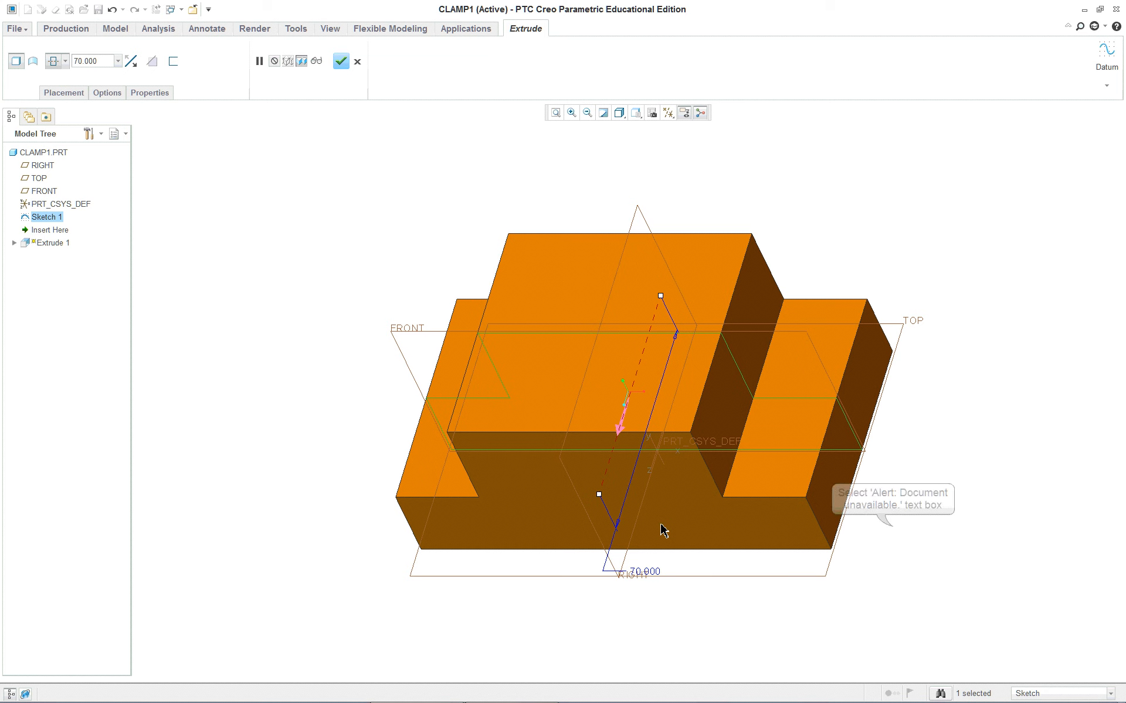
# - Compare the extrusion with Figure 4.7 in the Lesson 4 PDF, return to Creo, and complete the extrusion
pyautogui.hotkey('alt', 'Tab')
pyautogui.scroll(-6, 888, 534)
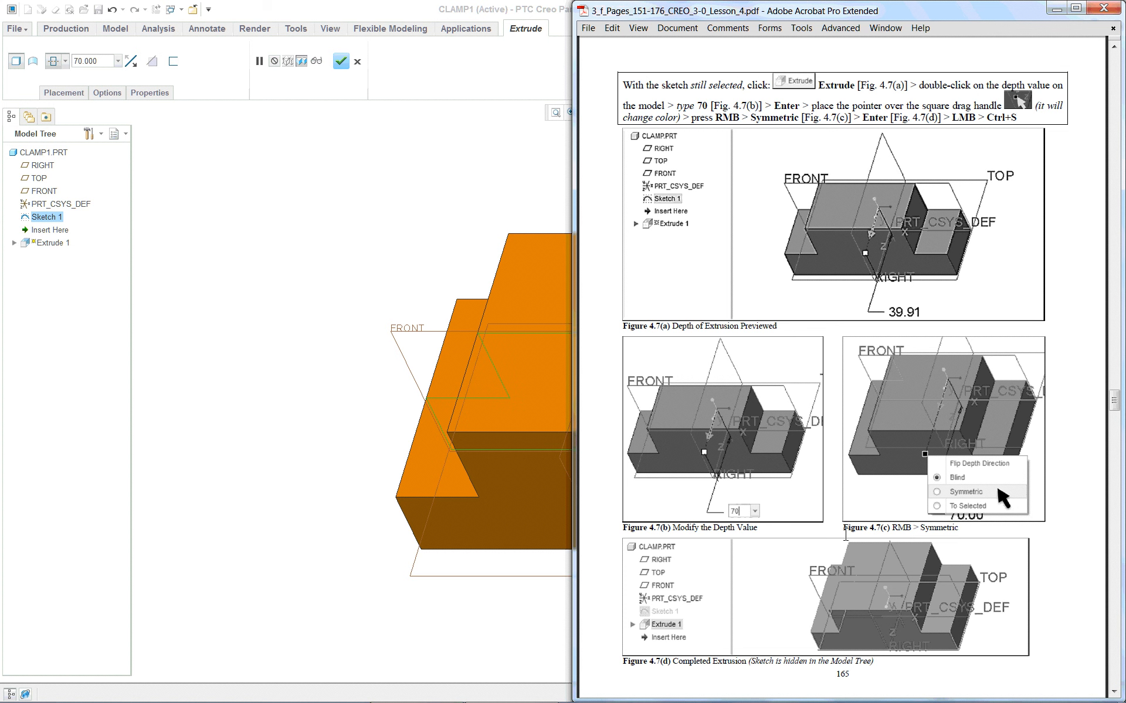
pyautogui.click(242, 410)
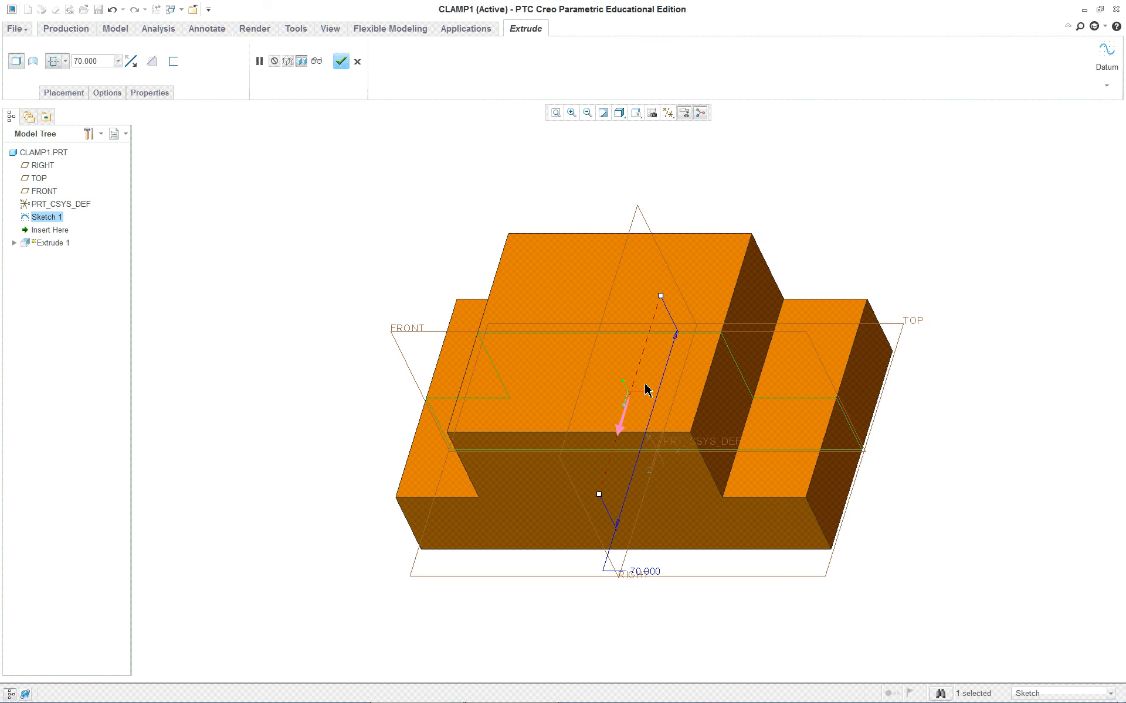
pyautogui.moveTo(653, 467); pyautogui.dragTo(620, 475, button='middle')
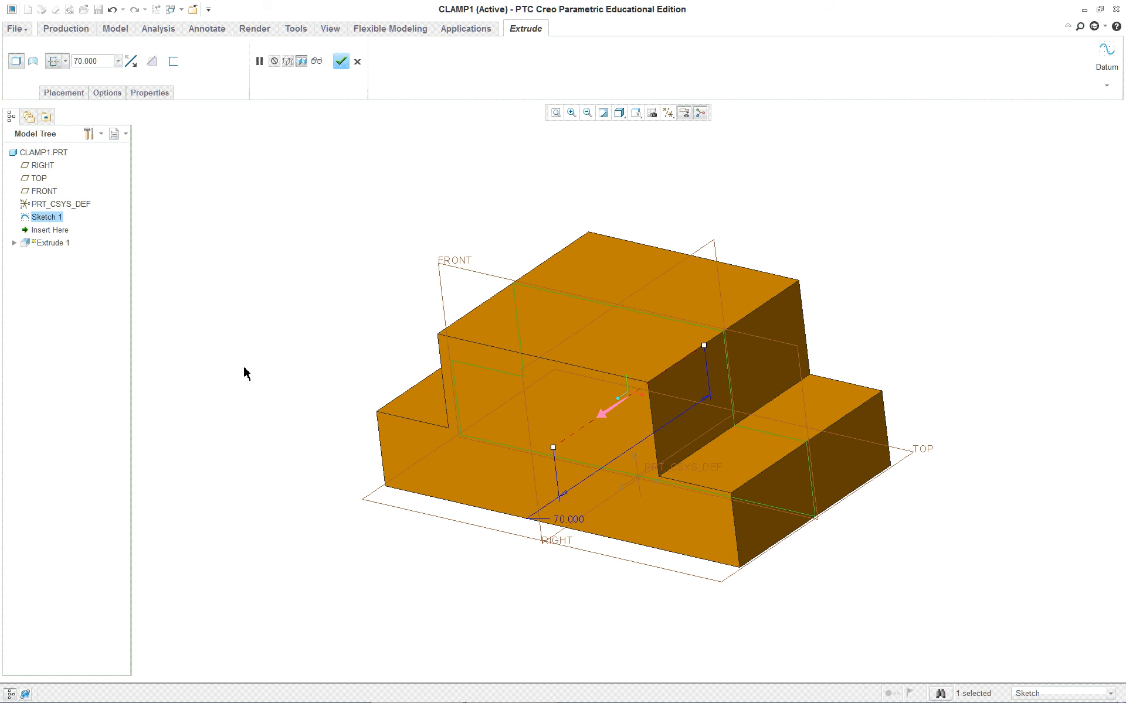
pyautogui.moveTo(244, 374); pyautogui.dragTo(278, 370, button='middle')
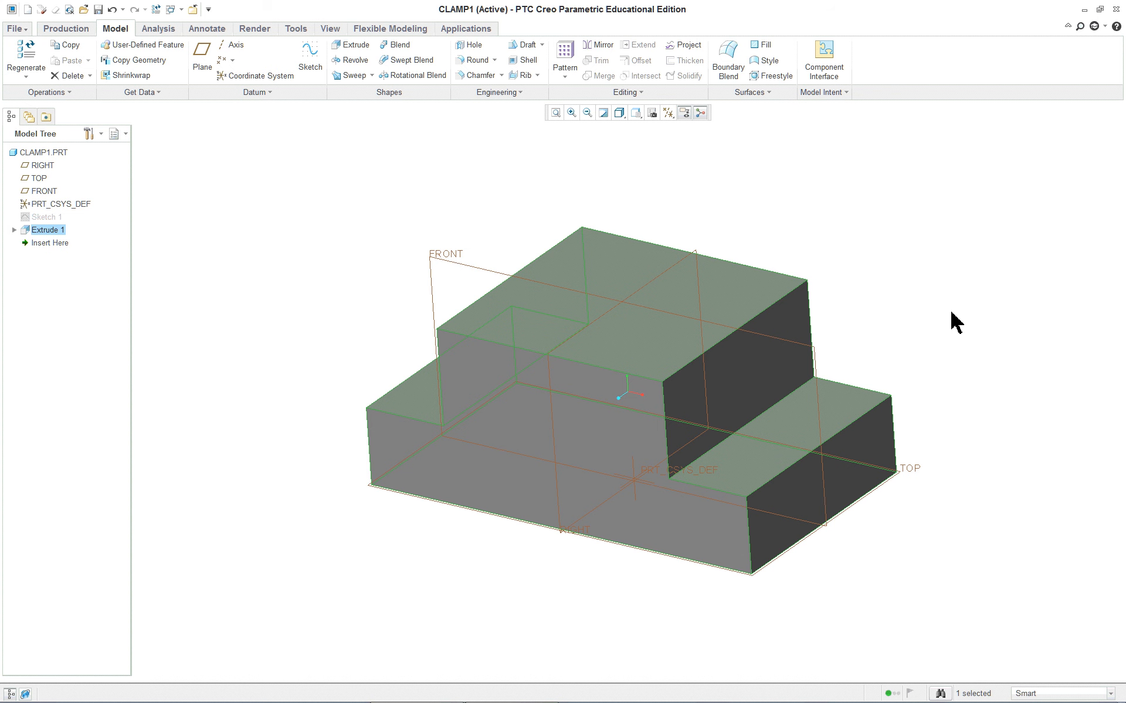
# - Apply the brown appearance from My Appearances to the whole CLAMP1 part
pyautogui.click(330, 29)
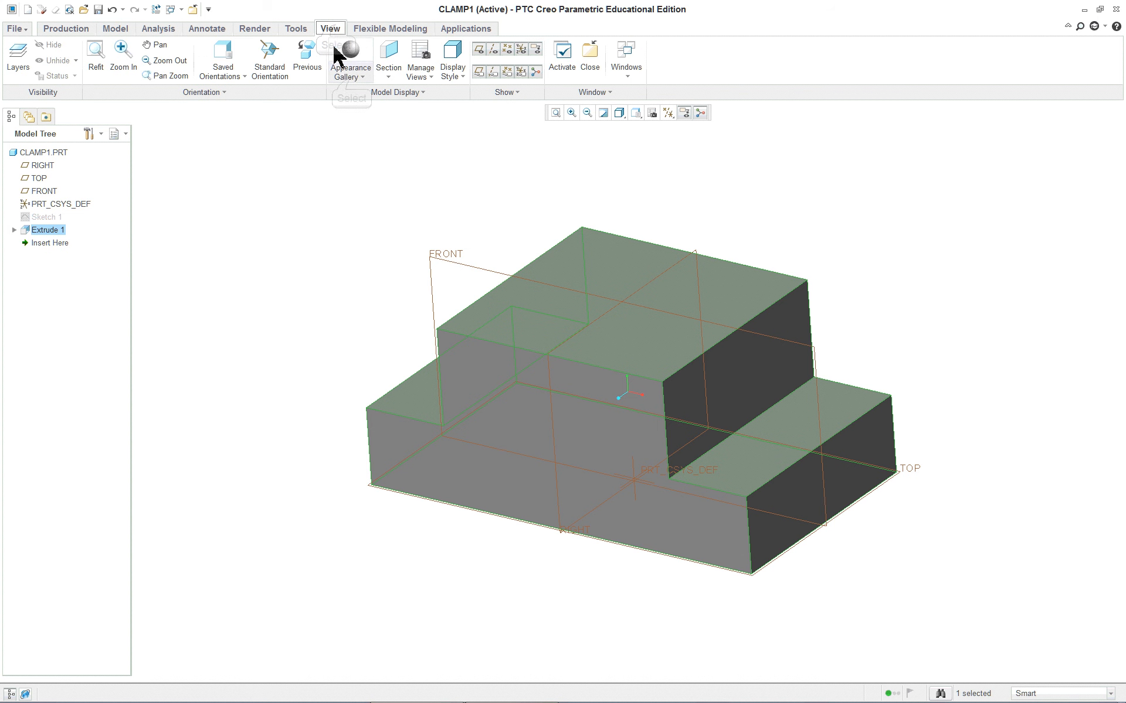
pyautogui.click(352, 81)
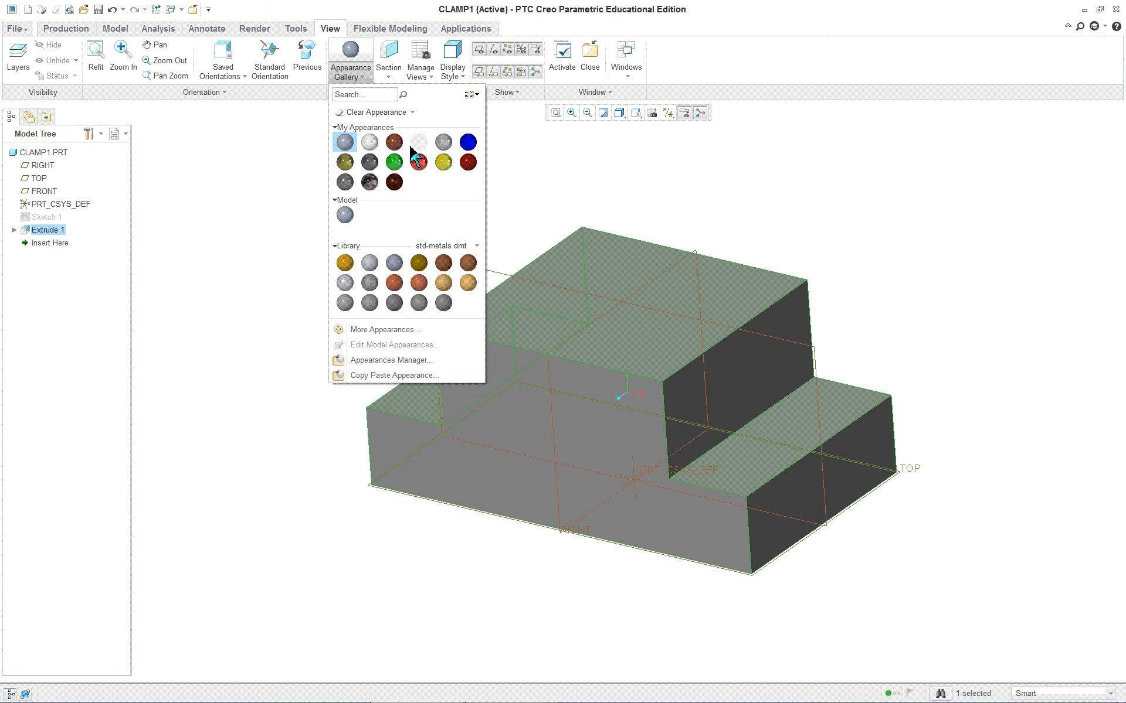
pyautogui.click(395, 145)
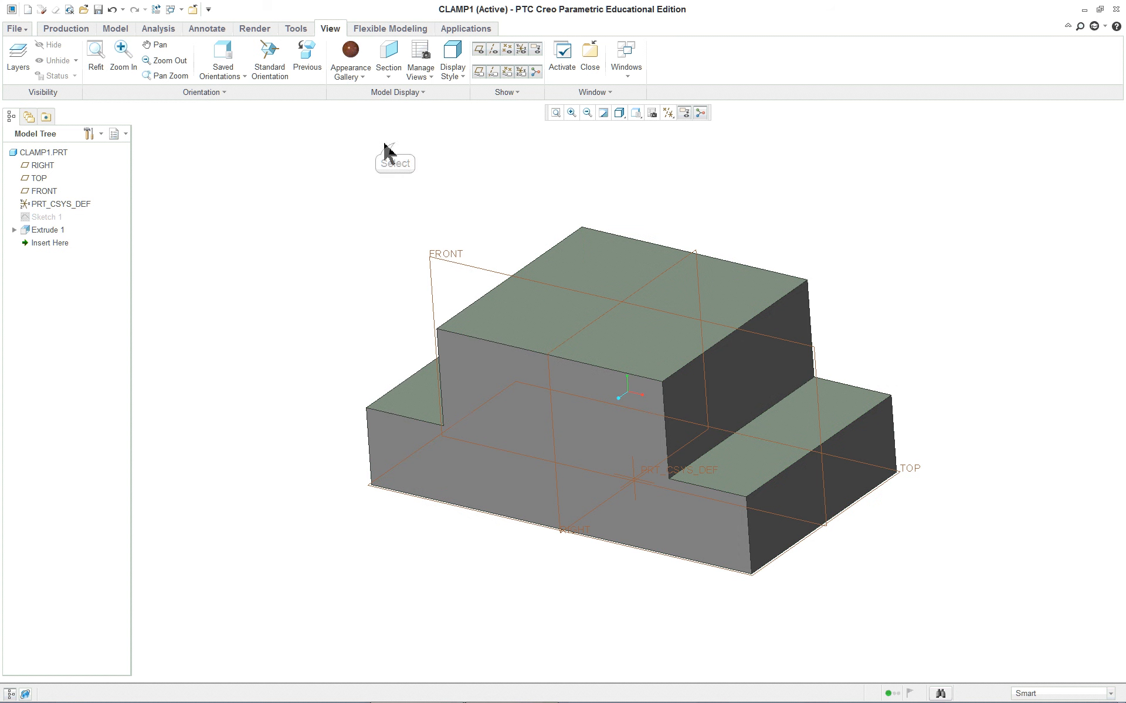
pyautogui.click(54, 153)
pyautogui.click(351, 52)
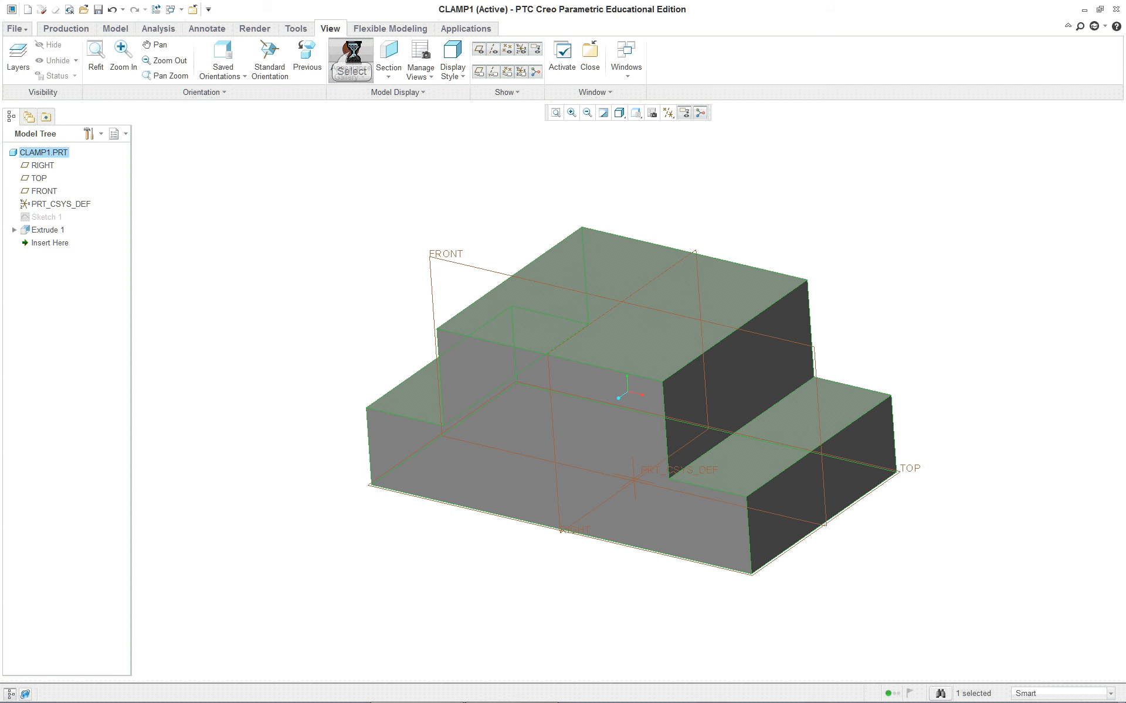
# - Apply the ptc-std-copper-polished appearance from the std-metals.dmt library to the whole CLAMP1 part
pyautogui.click(346, 77)
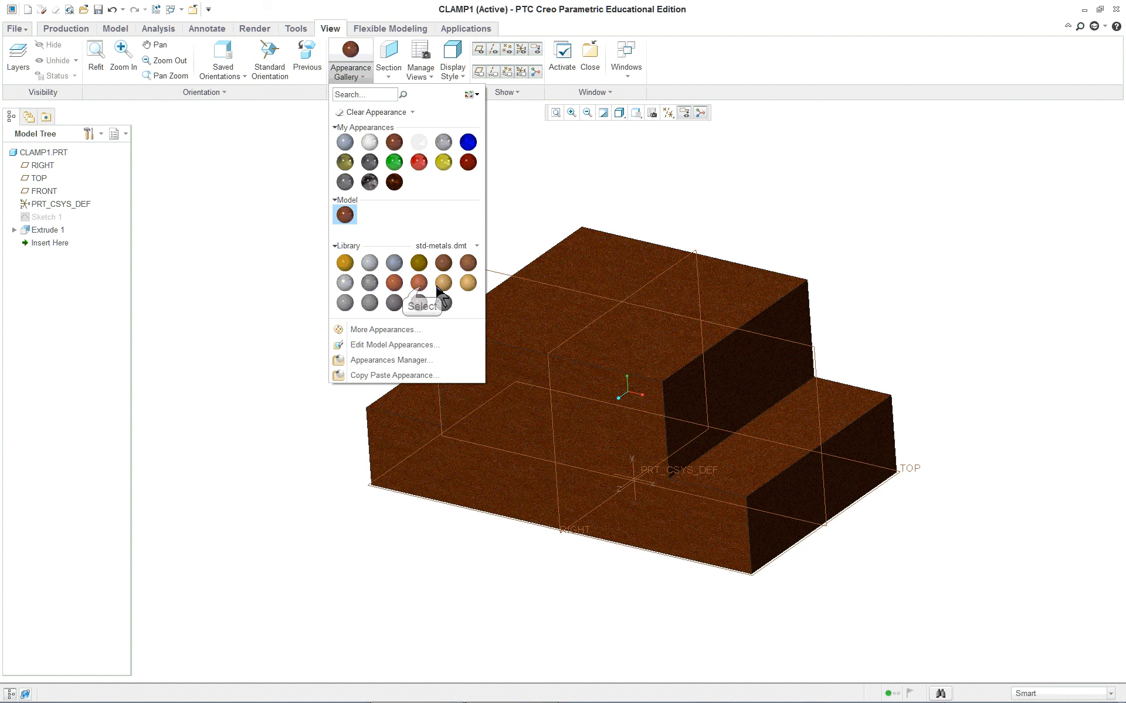
pyautogui.click(419, 283)
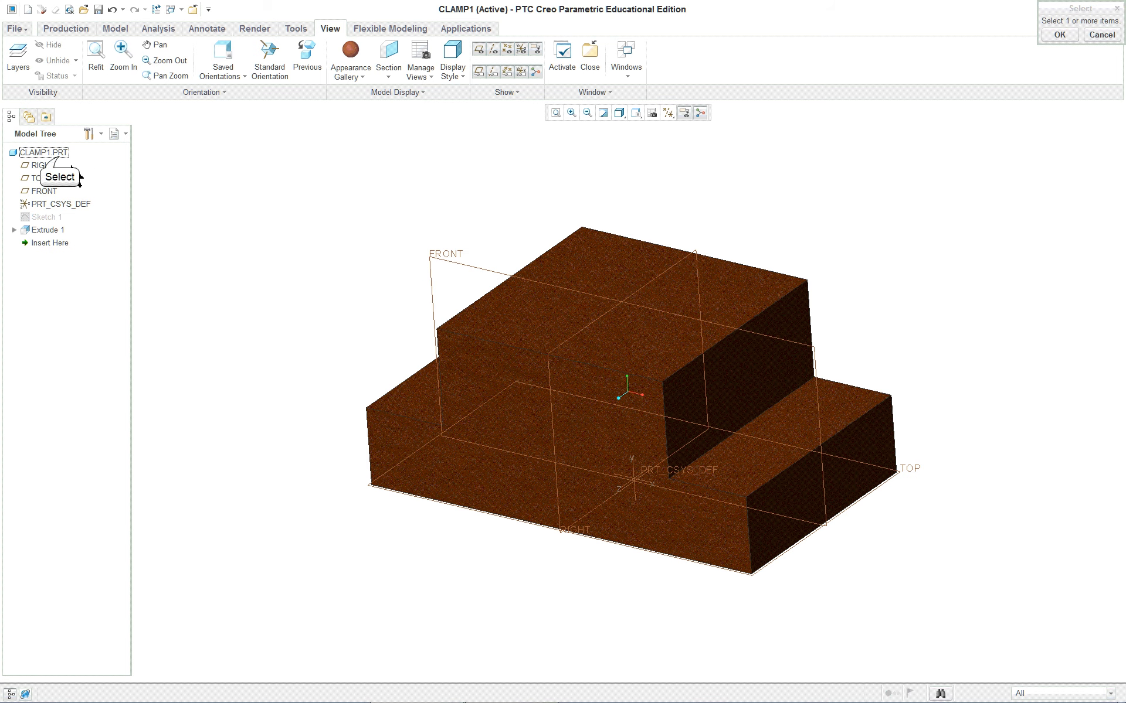
pyautogui.click(42, 153)
pyautogui.middleClick(186, 152)
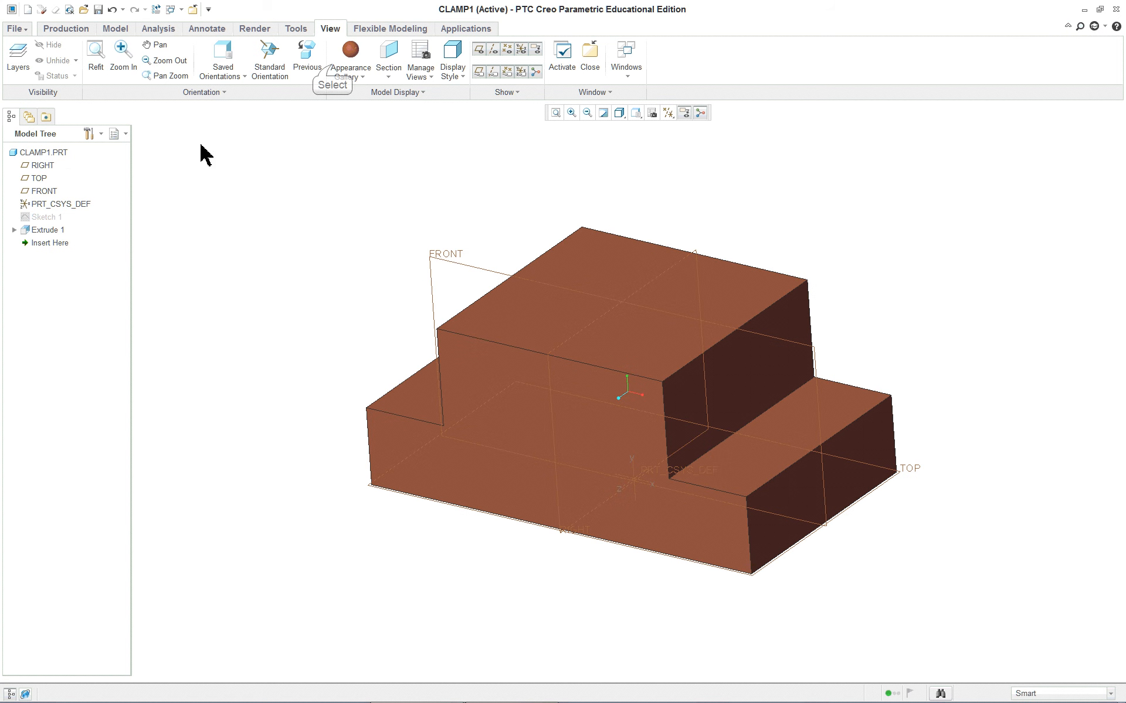
# - Edit the part's ptc-std-copper-polished appearance and change its color to RGB 175.9, 216.7, 196.3
pyautogui.click(332, 69)
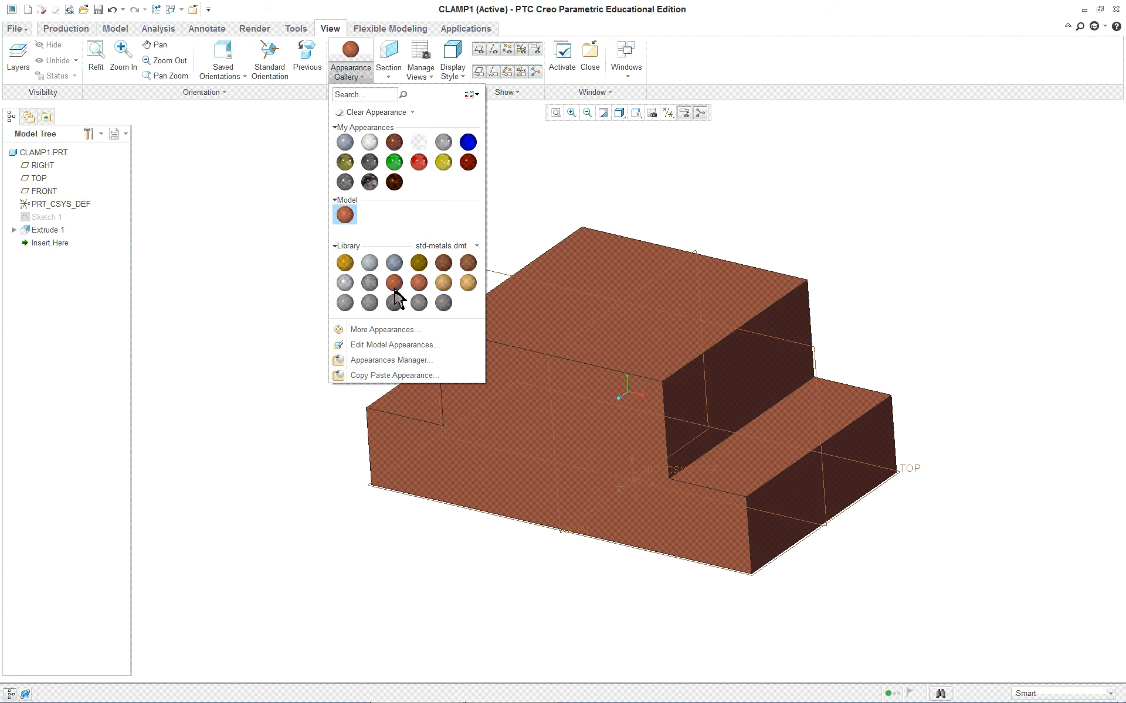
pyautogui.rightClick(345, 215)
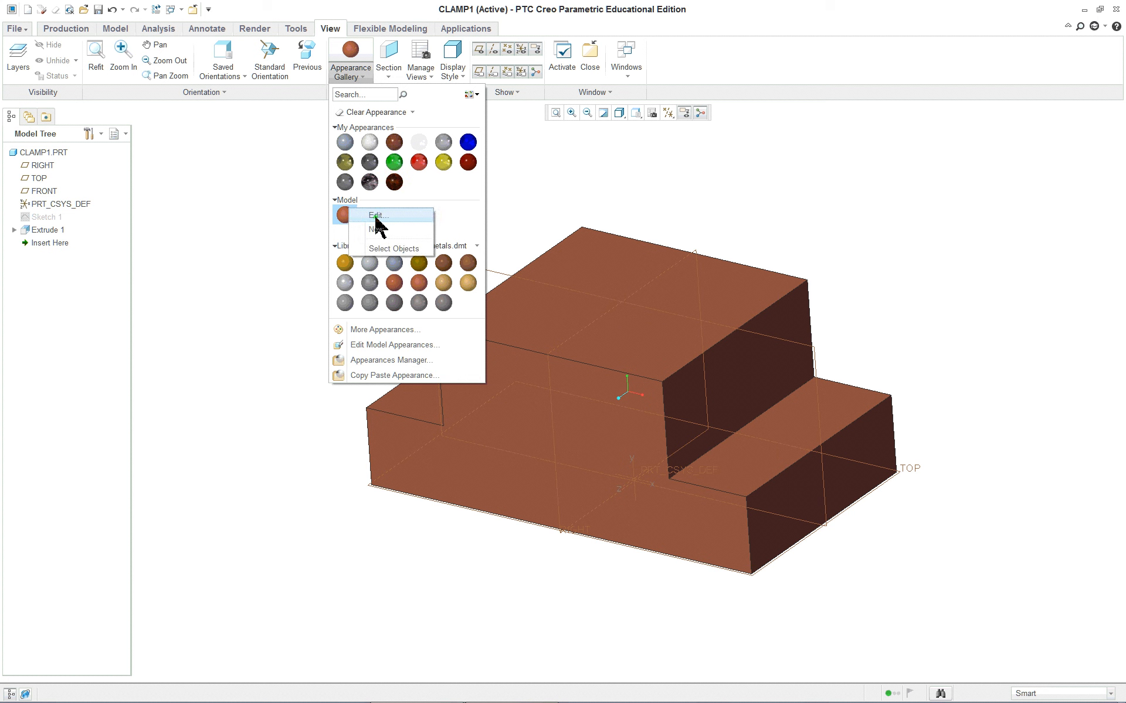
pyautogui.click(375, 217)
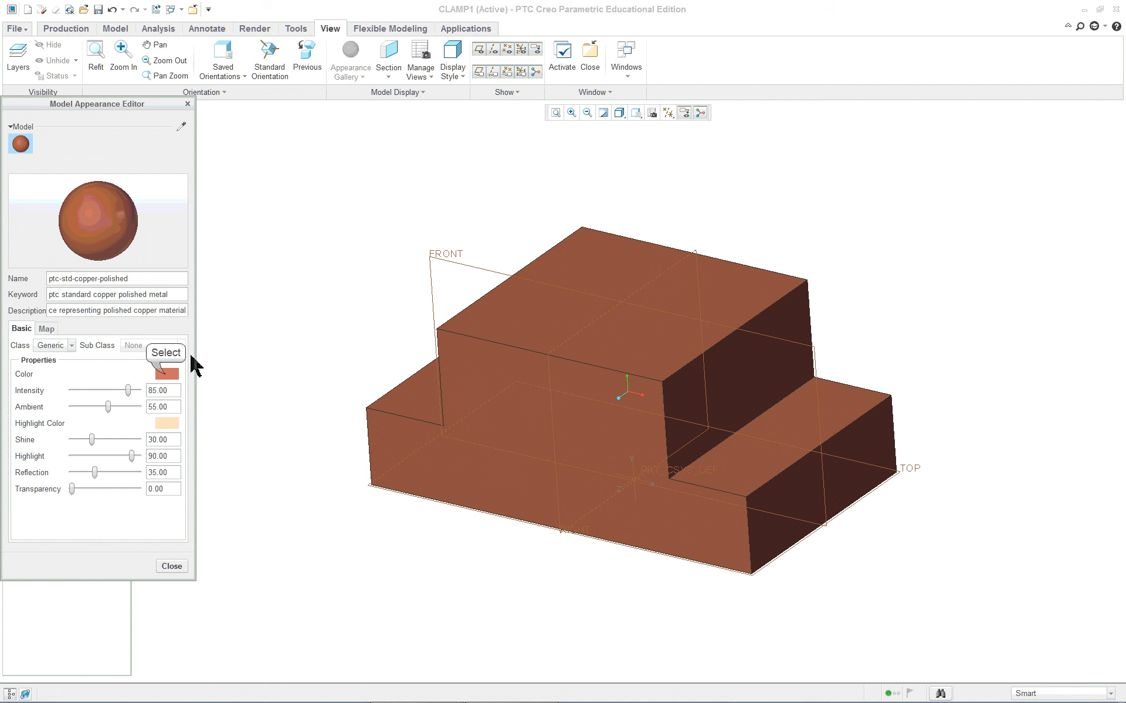
pyautogui.click(164, 376)
pyautogui.click(1058, 256)
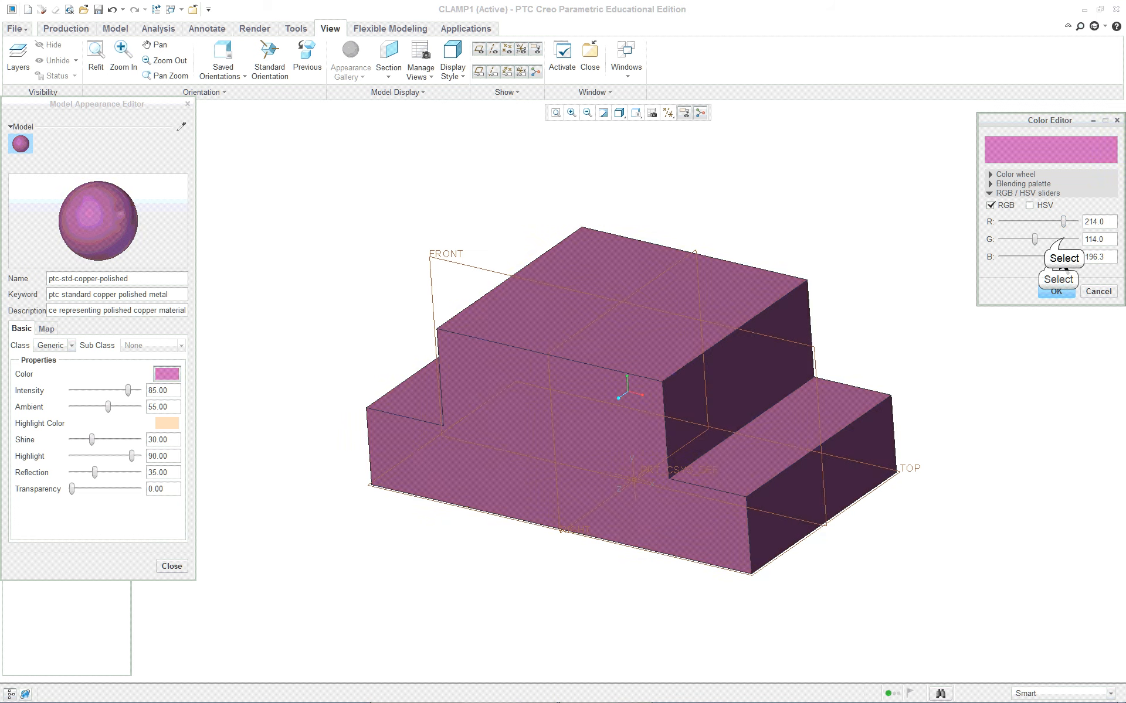
pyautogui.click(1064, 238)
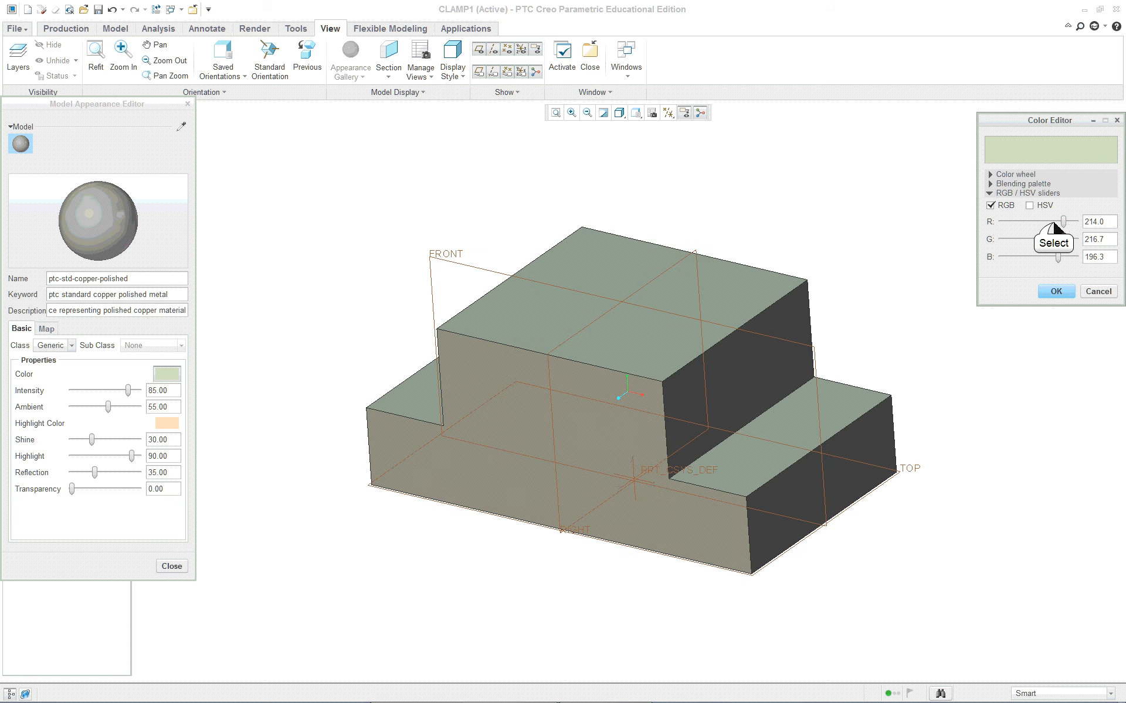
pyautogui.click(1053, 222)
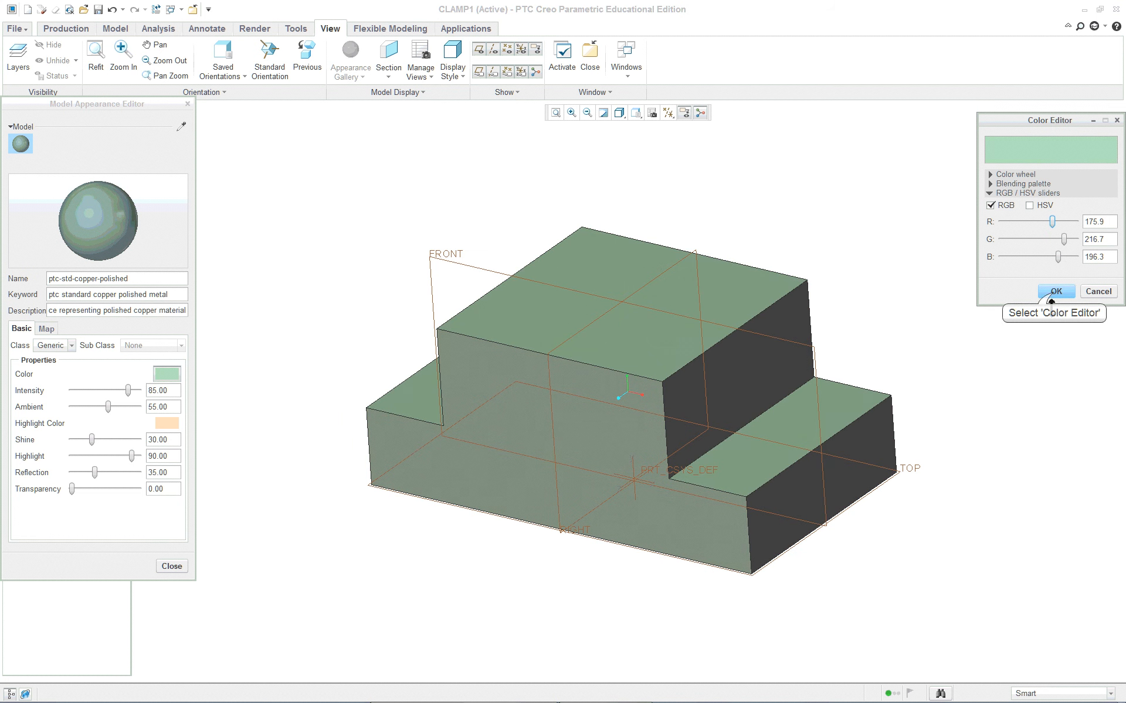
pyautogui.click(1054, 291)
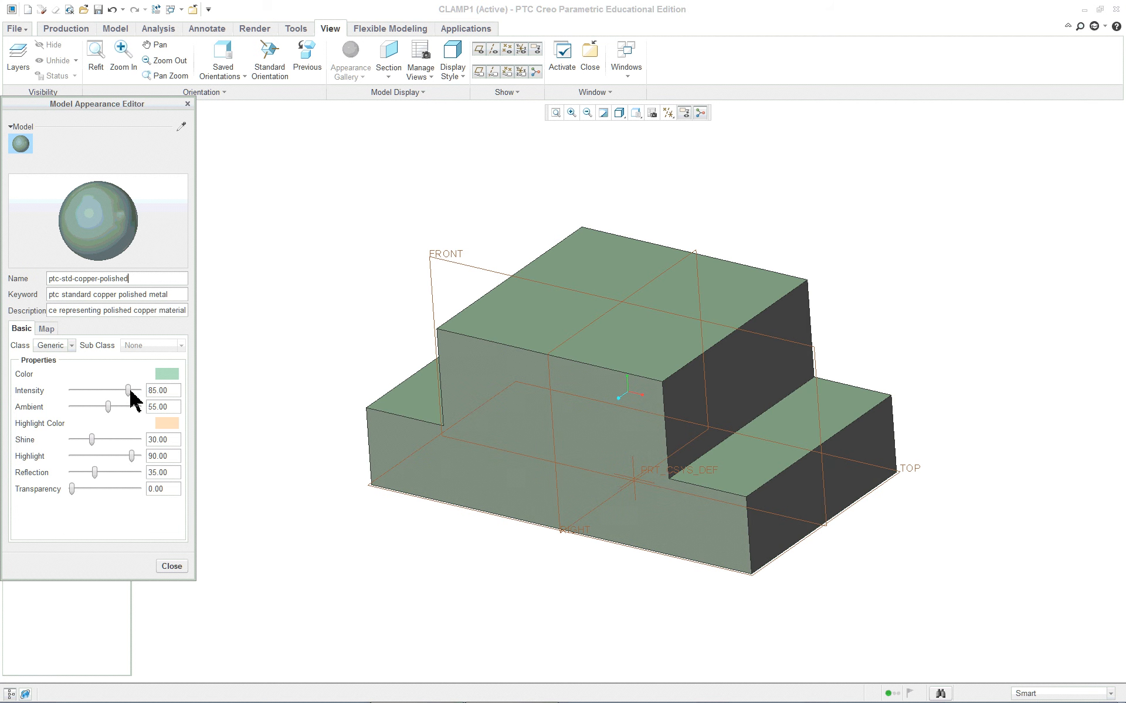
# - Change the highlight color of the part's appearance to red with RGB 253, 0, 17.8
pyautogui.click(166, 423)
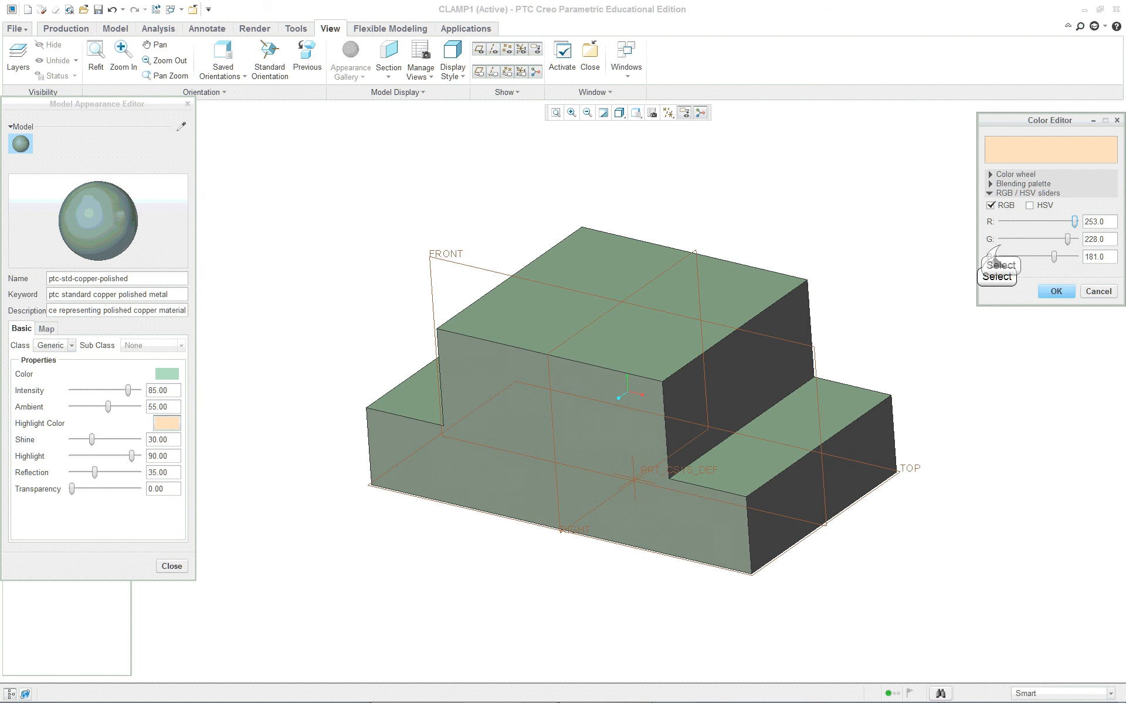
pyautogui.click(1000, 241)
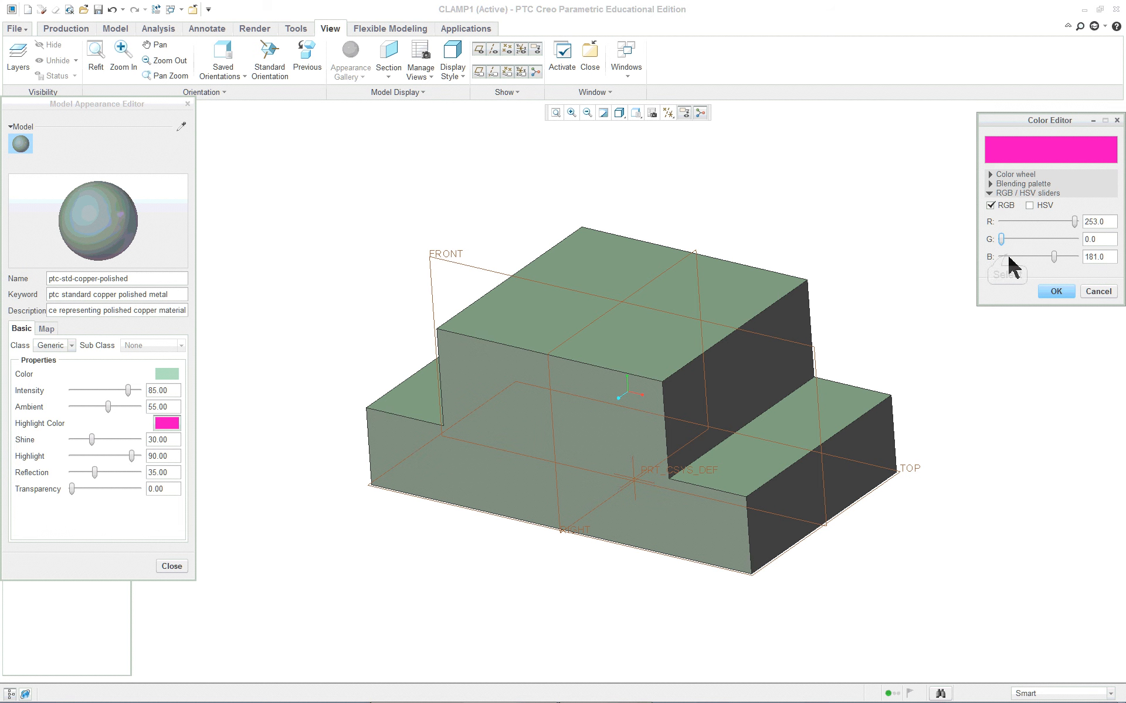
pyautogui.click(1001, 257)
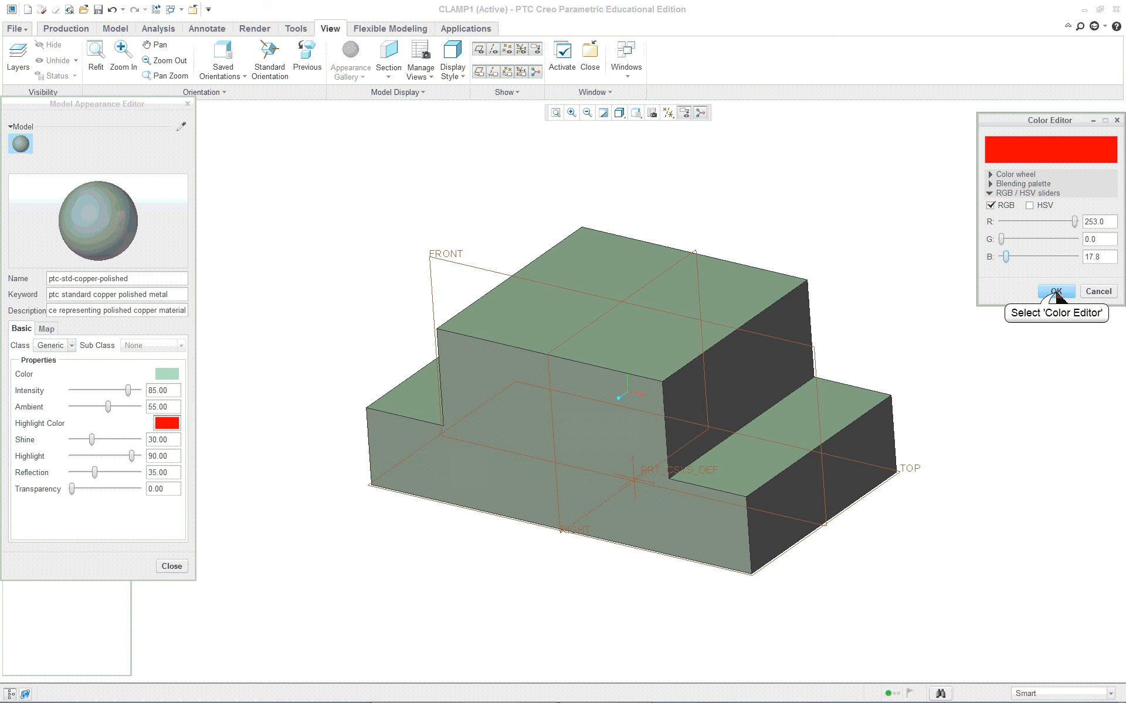
pyautogui.click(1055, 292)
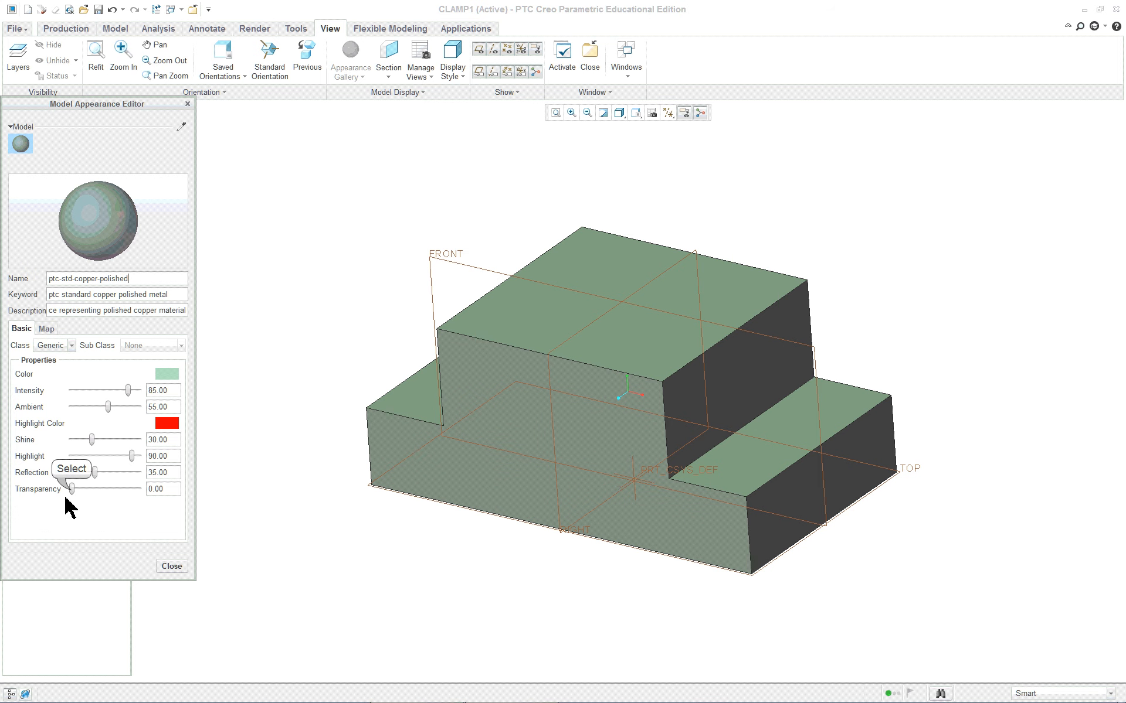
# - Set the appearance's transparency to 15, intensity to 82 and ambient to 64, and inspect the part from other angles
pyautogui.moveTo(70, 491); pyautogui.dragTo(77, 491)
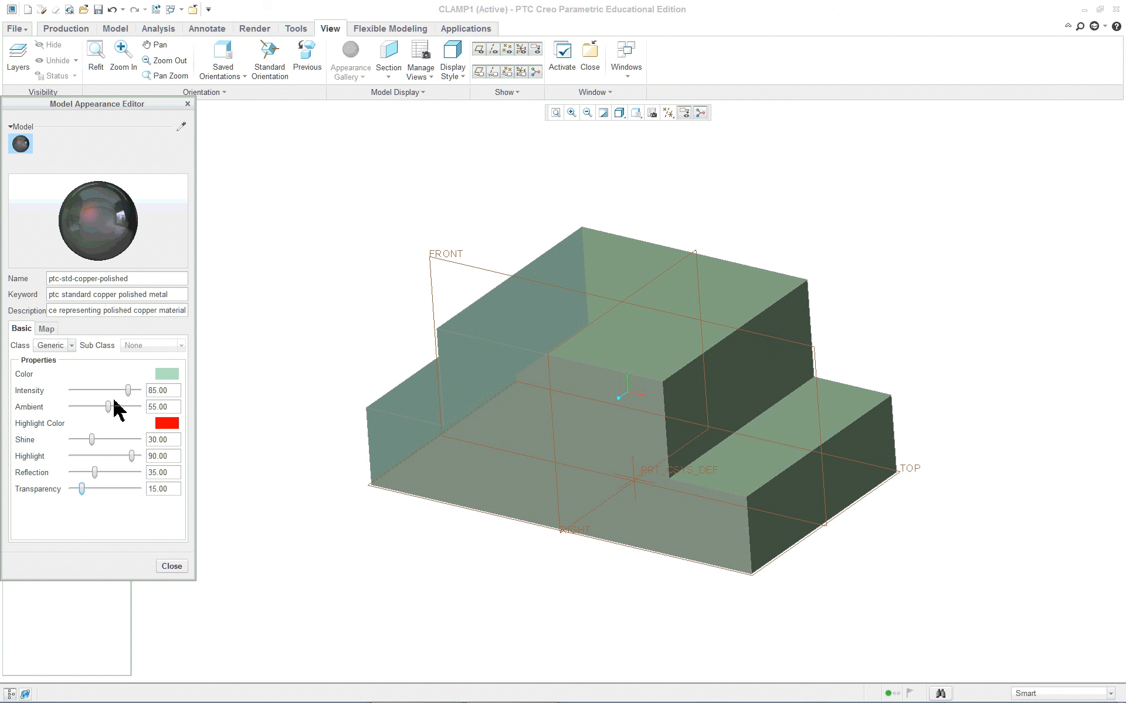
pyautogui.moveTo(128, 391)
pyautogui.mouseDown()
pyautogui.moveTo(110, 392)
pyautogui.moveTo(127, 391)
pyautogui.moveTo(118, 410)
pyautogui.moveTo(101, 402)
pyautogui.moveTo(114, 407)
pyautogui.mouseUp()
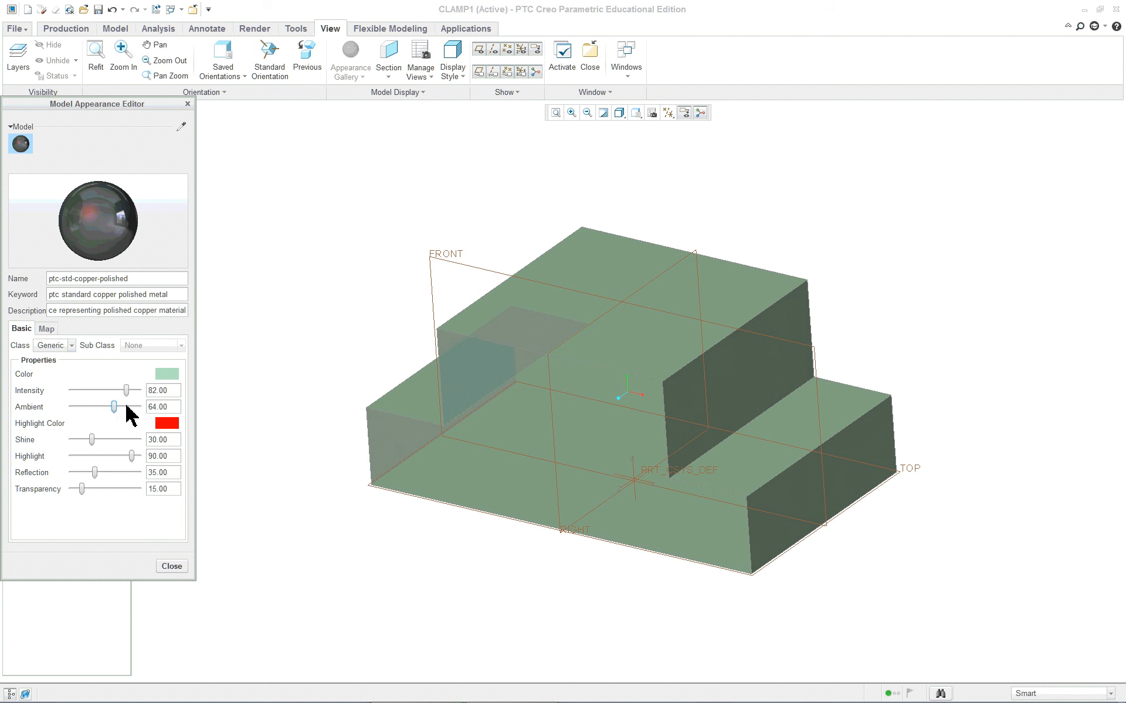
pyautogui.click(172, 566)
pyautogui.moveTo(385, 571)
pyautogui.mouseDown(button='middle')
pyautogui.moveTo(521, 486)
pyautogui.moveTo(384, 558)
pyautogui.mouseUp(button='middle')
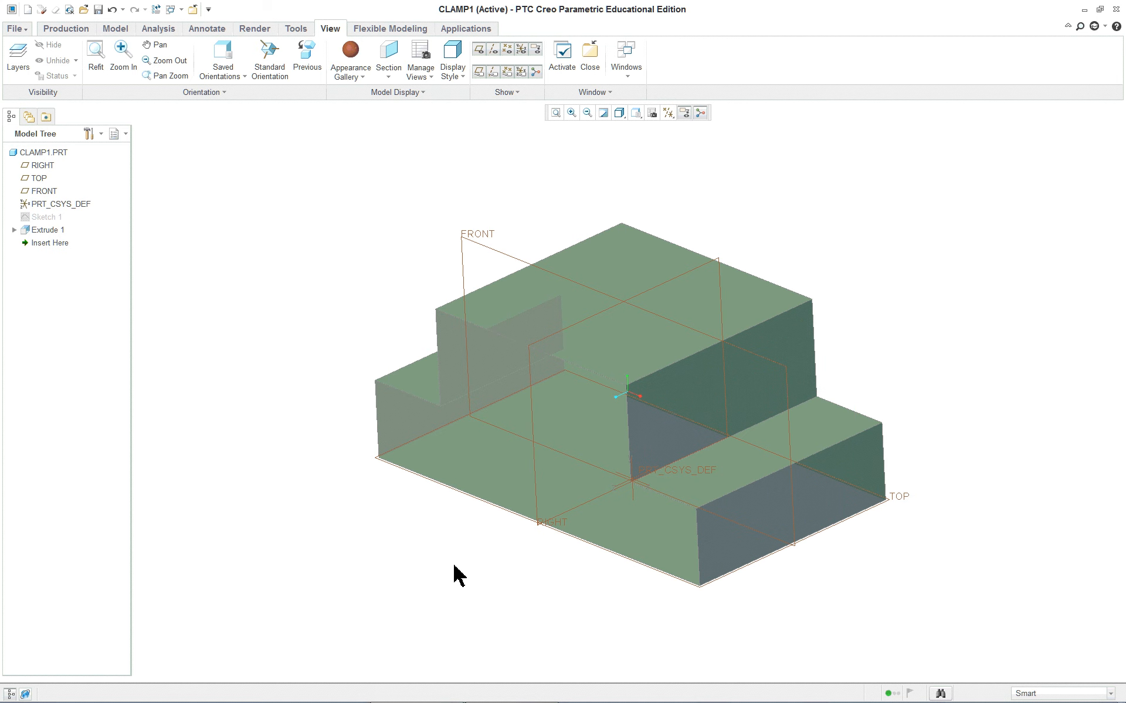
pyautogui.moveTo(456, 578)
pyautogui.mouseDown(button='middle')
pyautogui.moveTo(513, 524)
pyautogui.moveTo(473, 569)
pyautogui.mouseUp(button='middle')
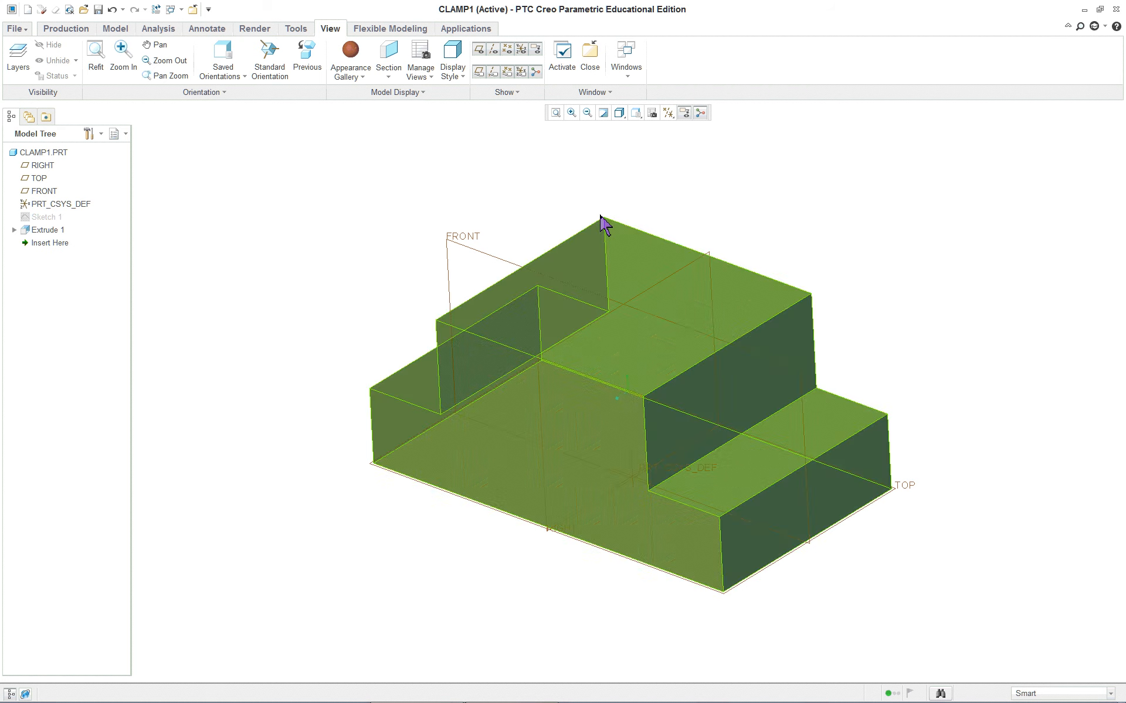
# - Set the default model orientation to Isometric in the model display options
pyautogui.click(13, 28)
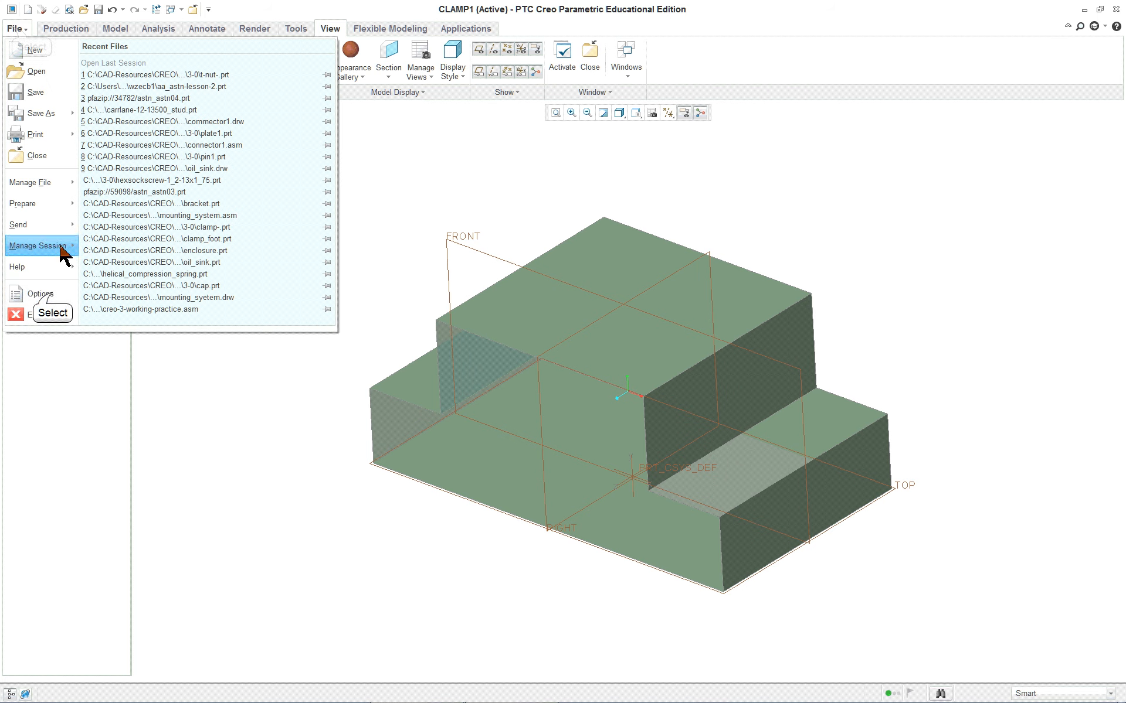
pyautogui.click(36, 293)
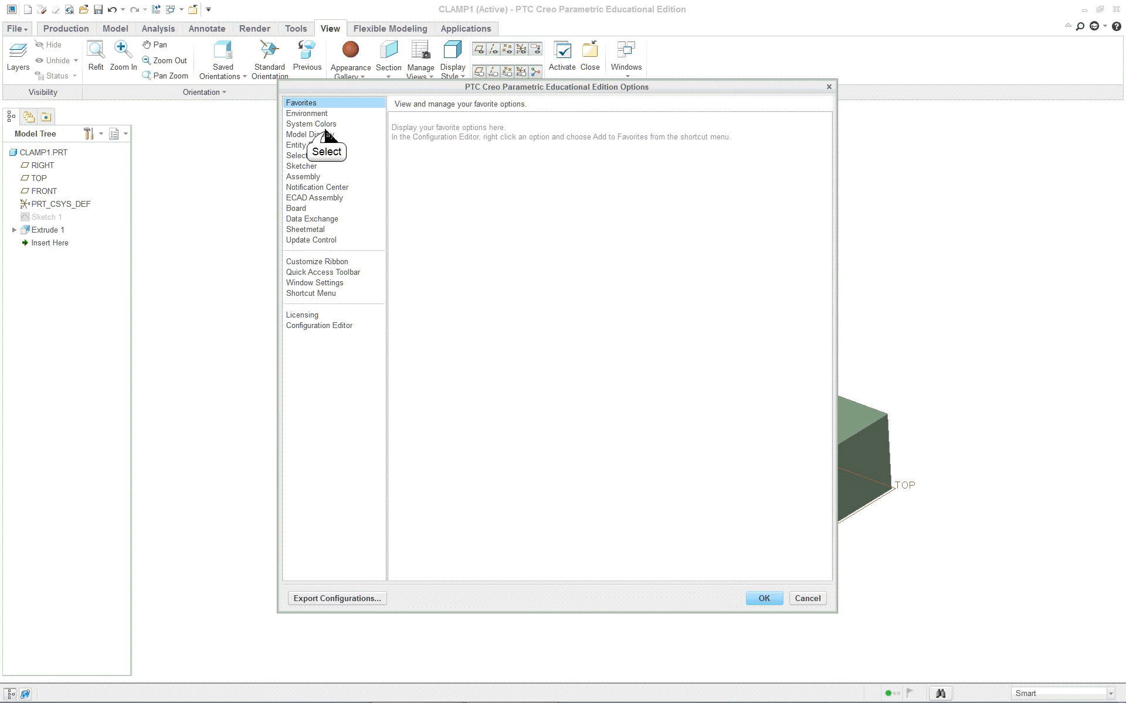
pyautogui.click(310, 134)
pyautogui.click(560, 134)
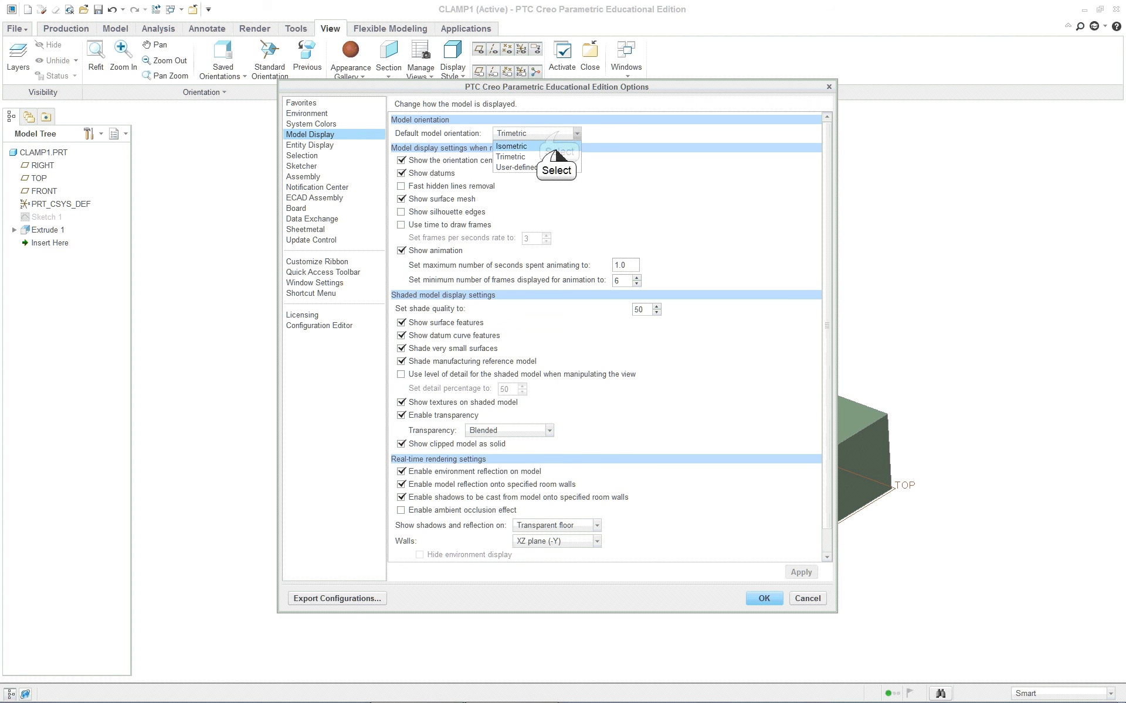
pyautogui.click(513, 146)
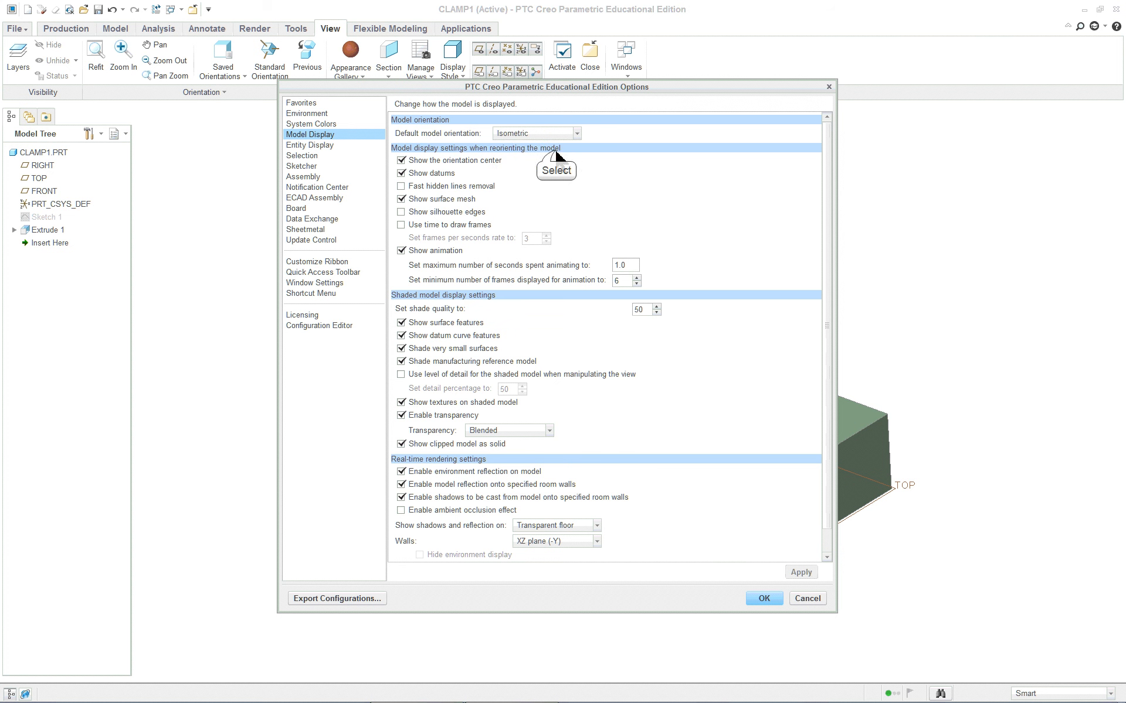
pyautogui.click(767, 601)
pyautogui.click(607, 413)
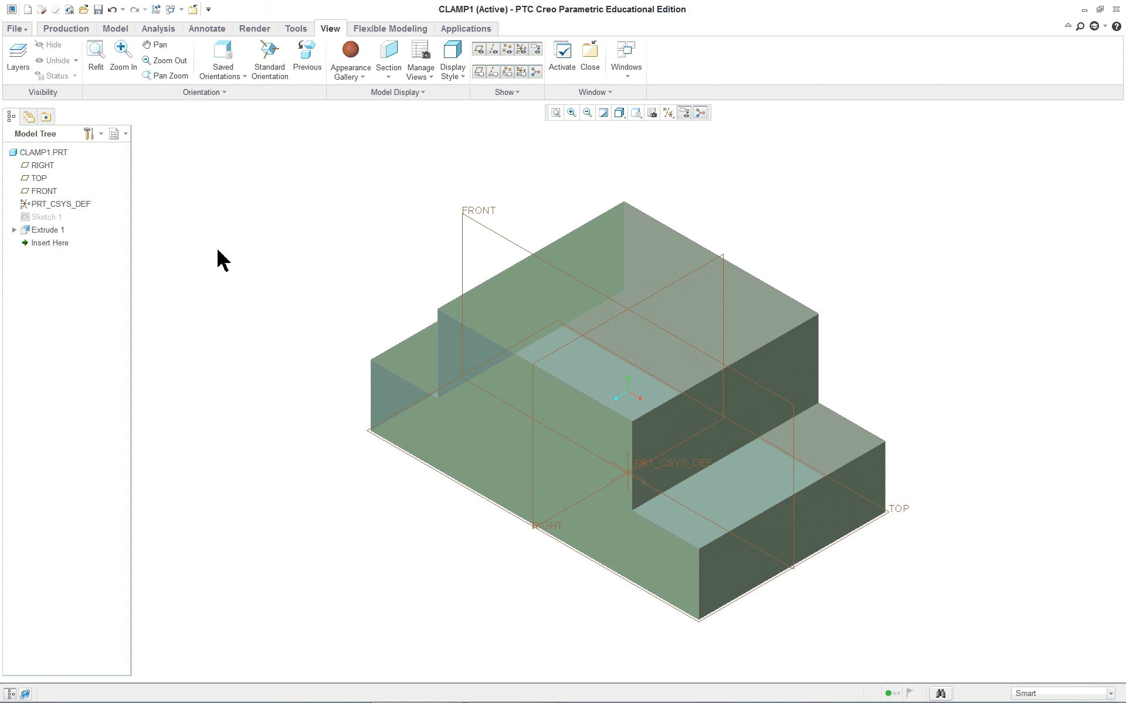
# - Unhide Sketch 1 in the CLAMP1 part
pyautogui.click(47, 217)
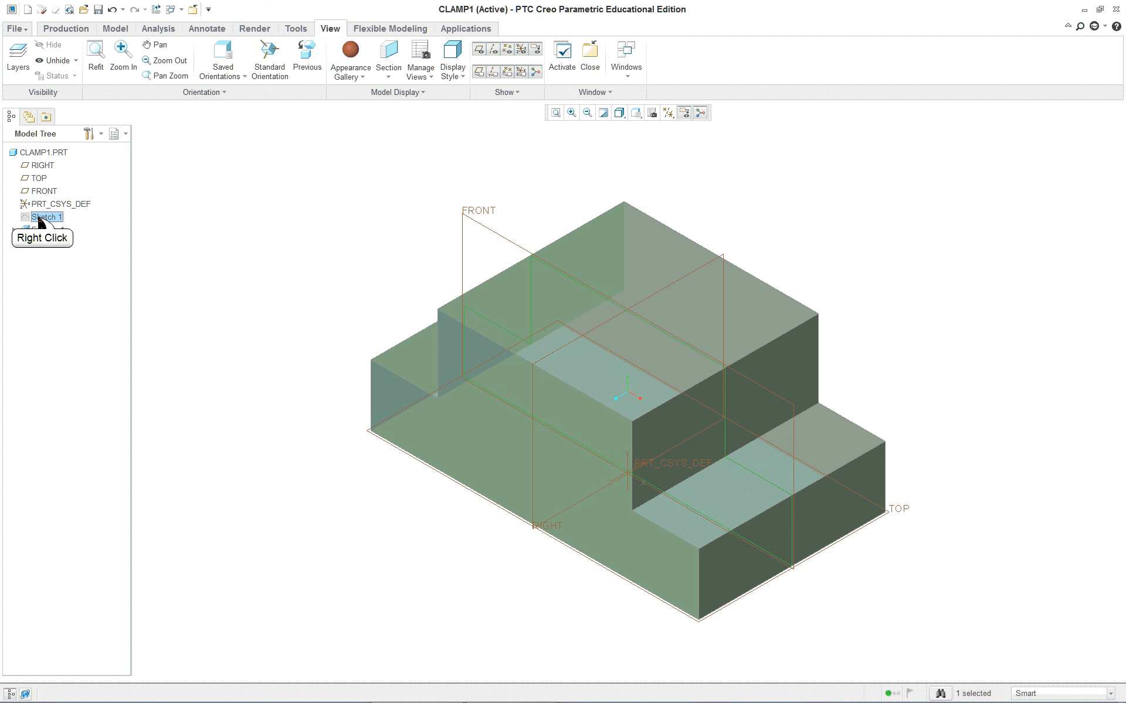
pyautogui.rightClick(39, 218)
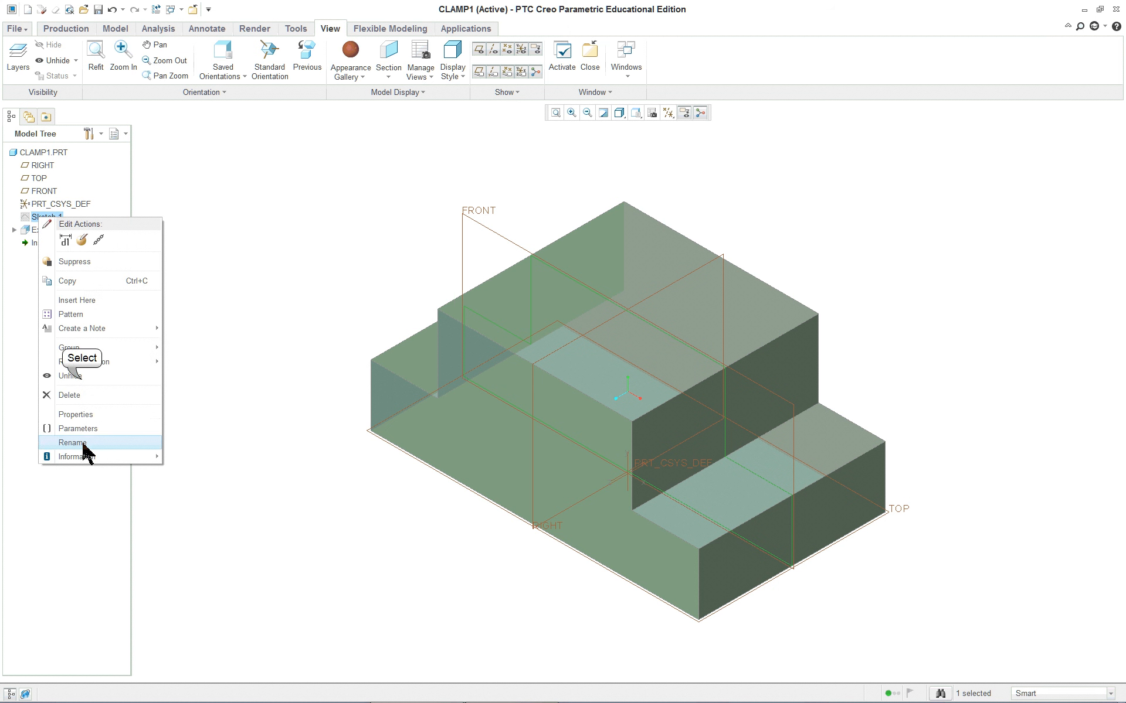
pyautogui.click(82, 377)
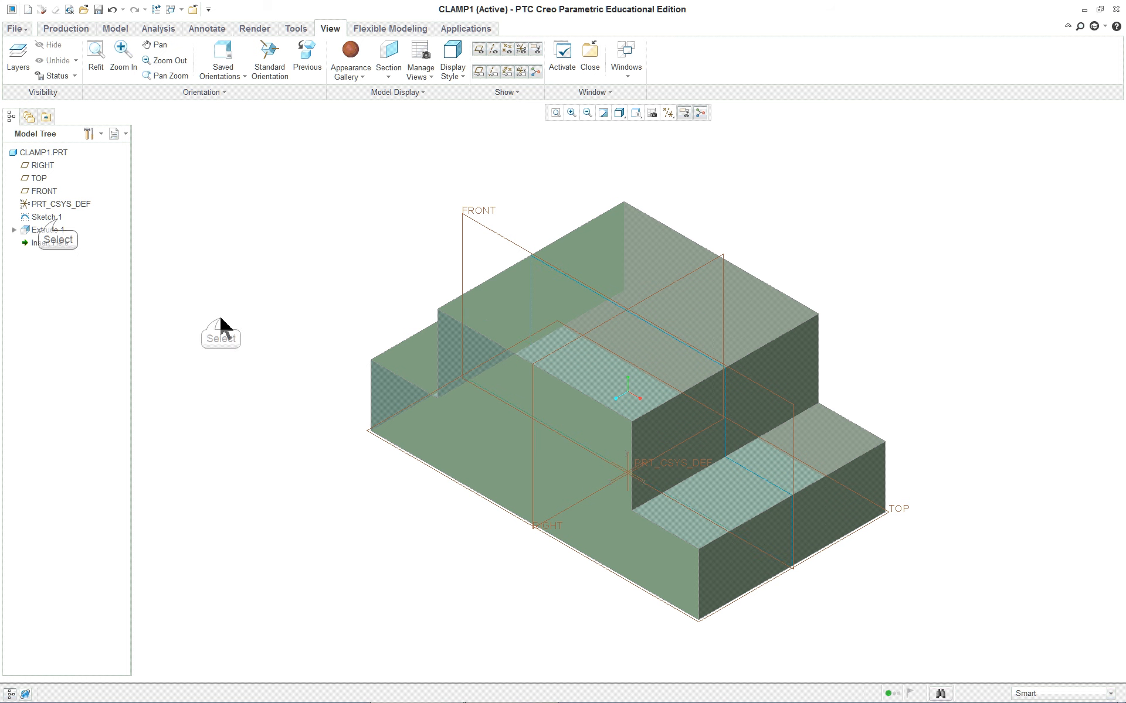
# - Apply a light brass-colored appearance from the std-metals.dmt library to the whole CLAMP1 part
pyautogui.click(57, 220)
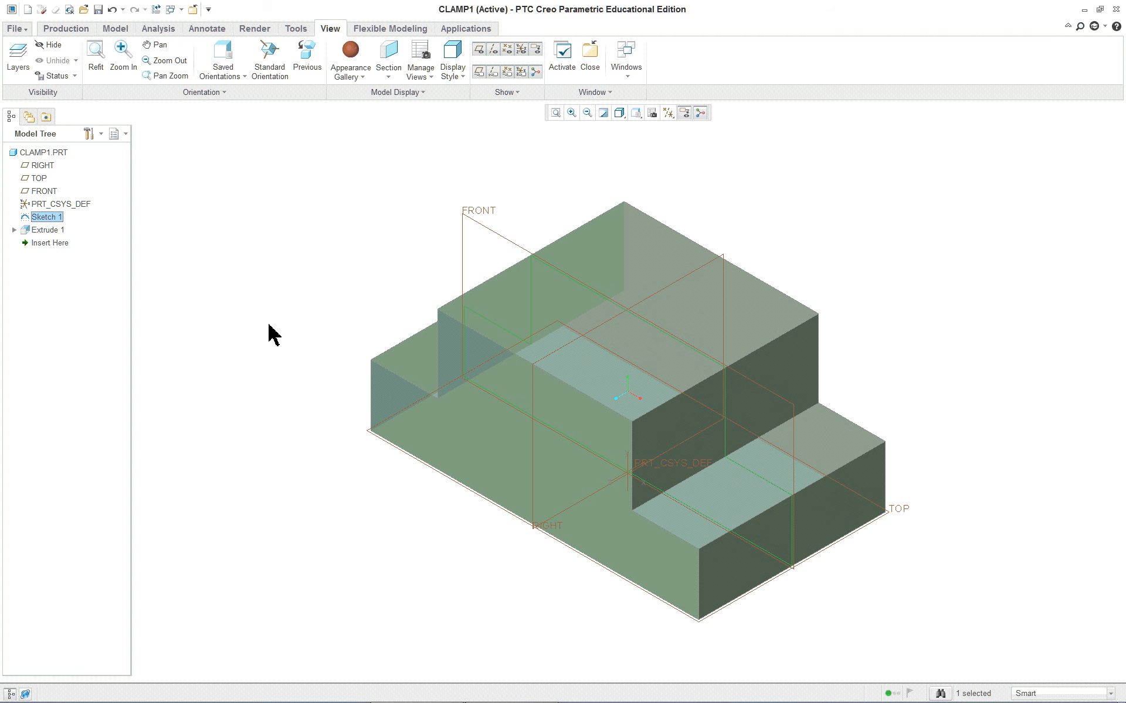
pyautogui.click(358, 77)
pyautogui.click(424, 287)
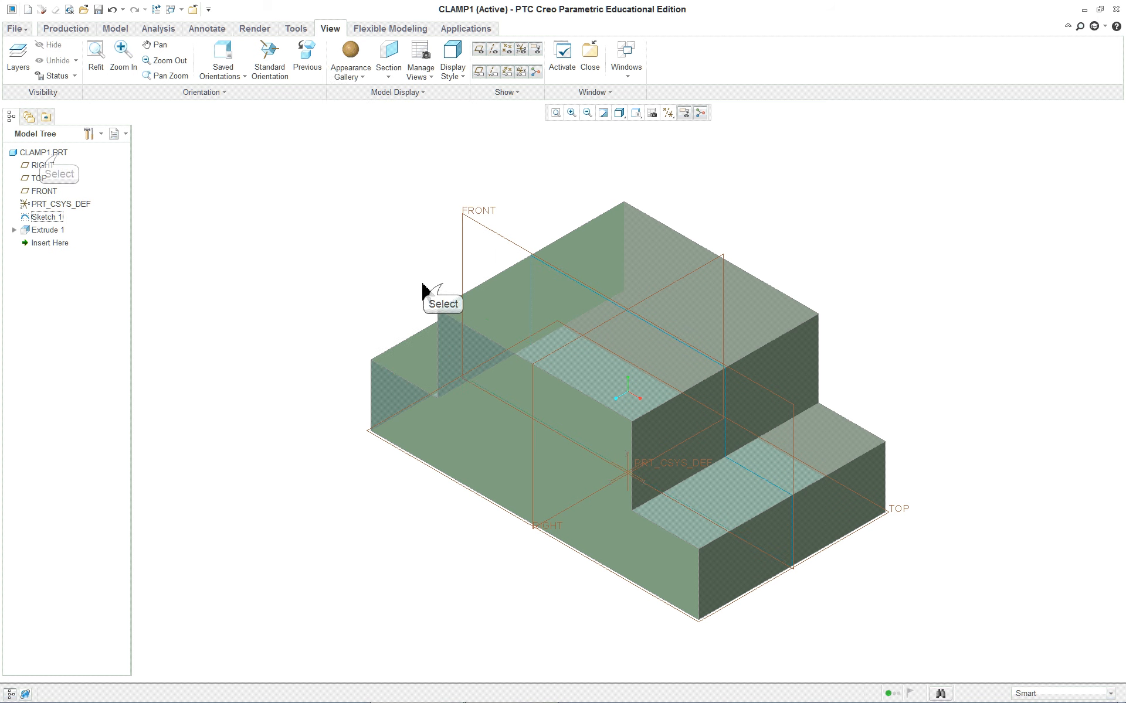
pyautogui.click(59, 153)
pyautogui.click(347, 56)
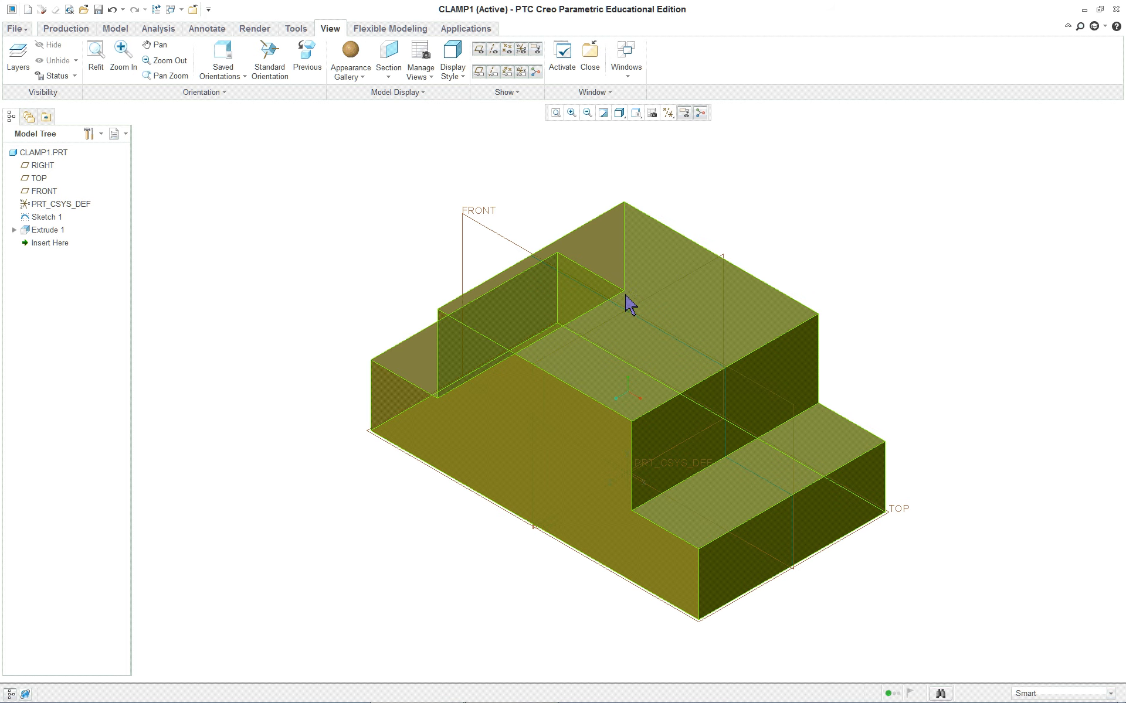
# - Read the Figure 4.8 instructions on unlinking and resizing the sketch in the Lesson 4 PDF, and return to Creo
pyautogui.hotkey('alt', 'Tab')
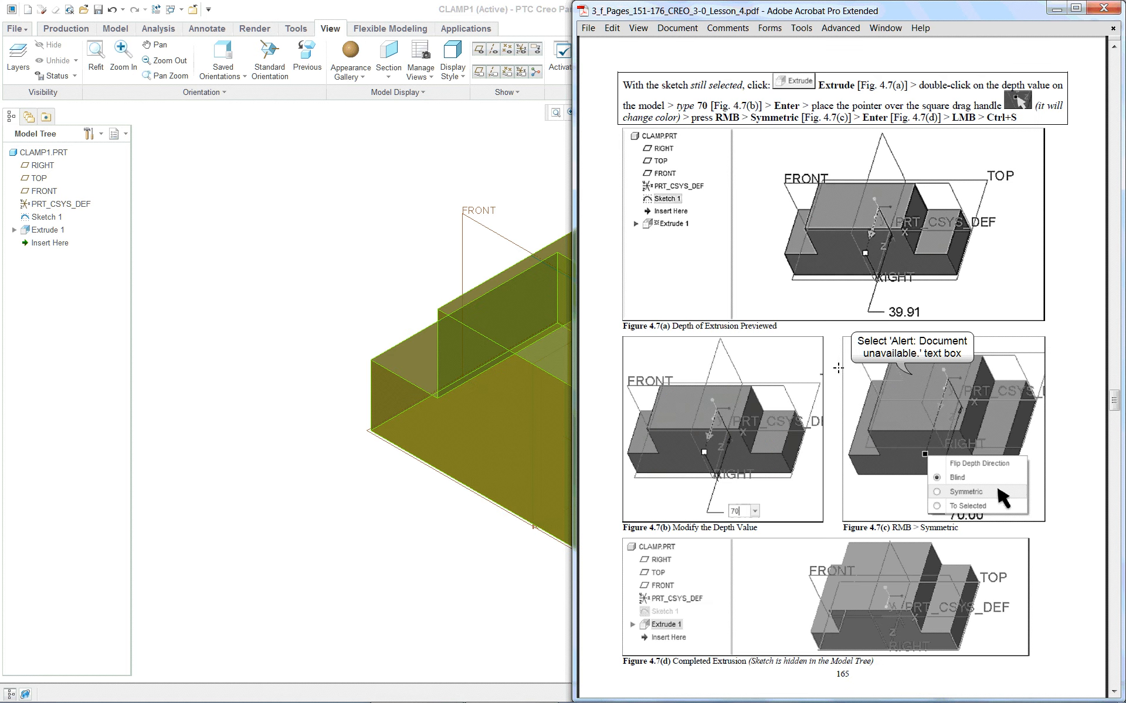
pyautogui.click(908, 379)
pyautogui.scroll(-1, 890, 391)
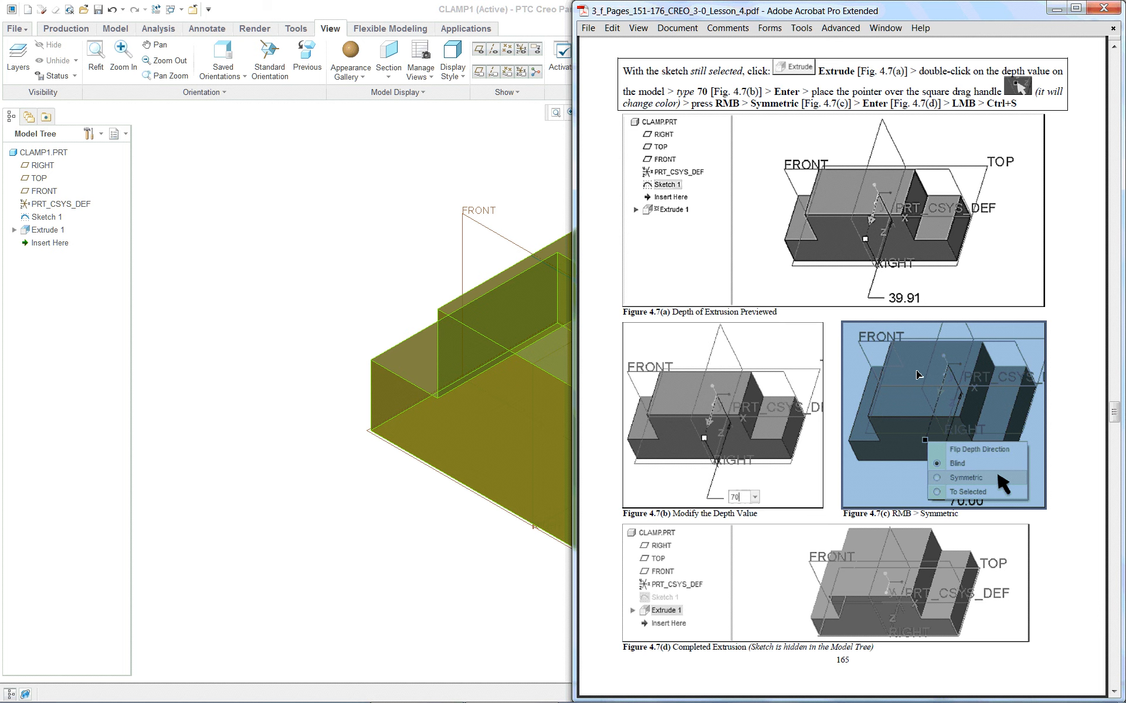
pyautogui.scroll(-10, 919, 375)
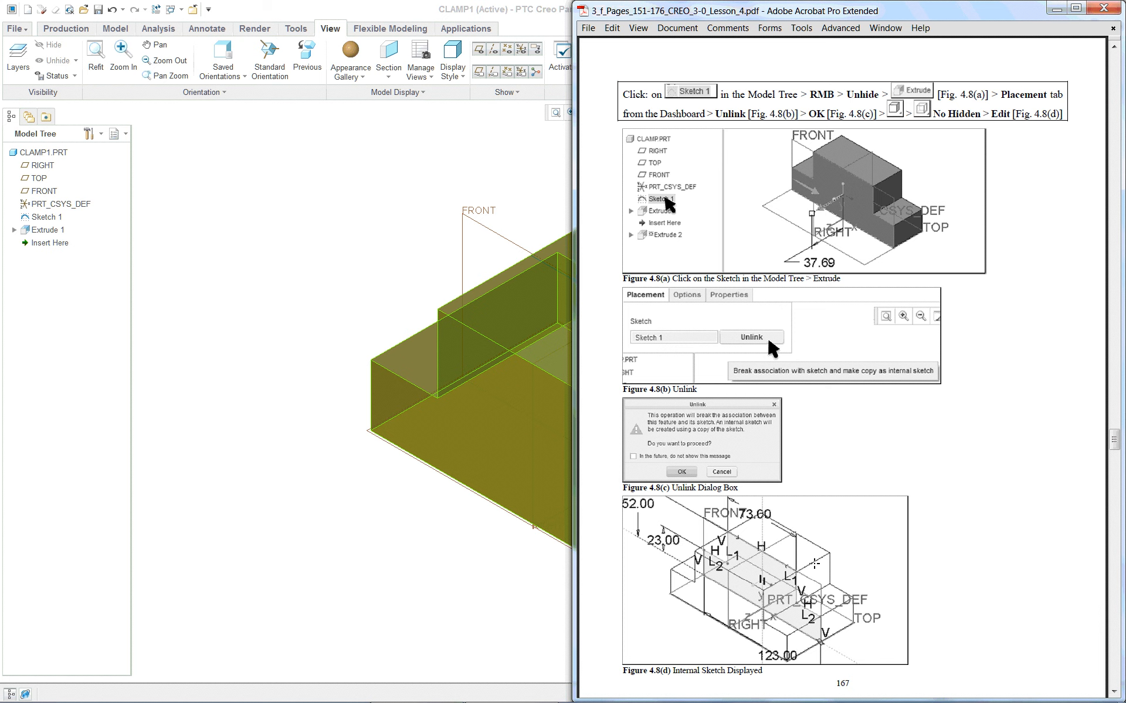
pyautogui.scroll(-8, 815, 504)
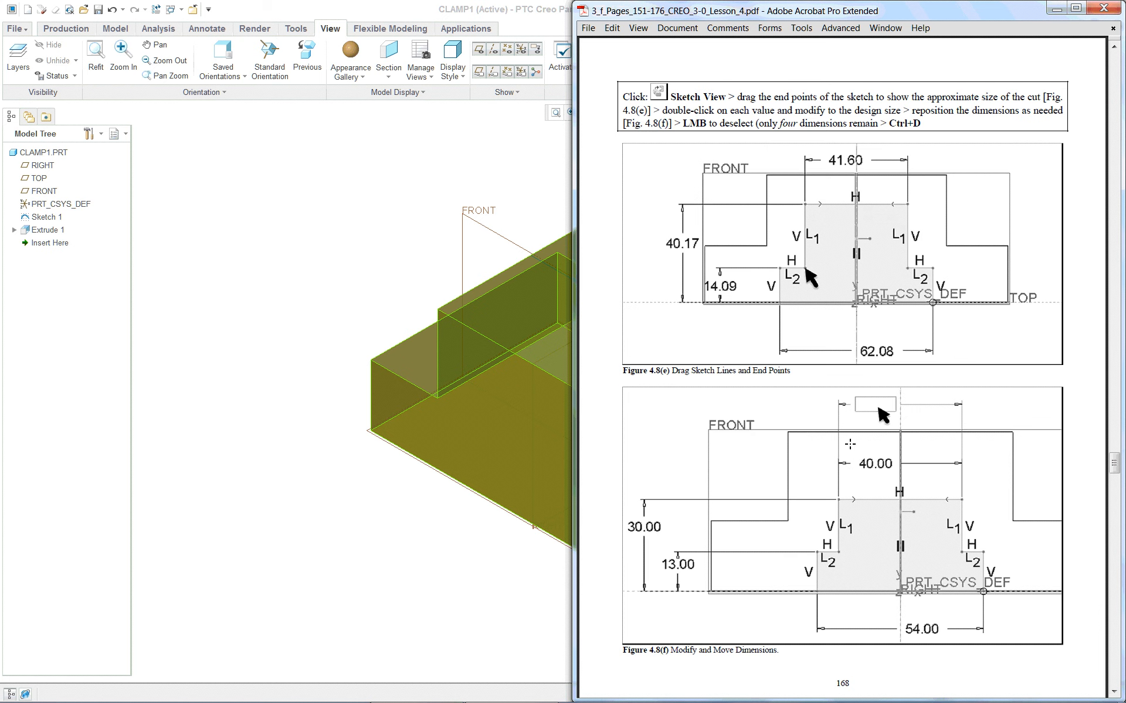
pyautogui.click(330, 235)
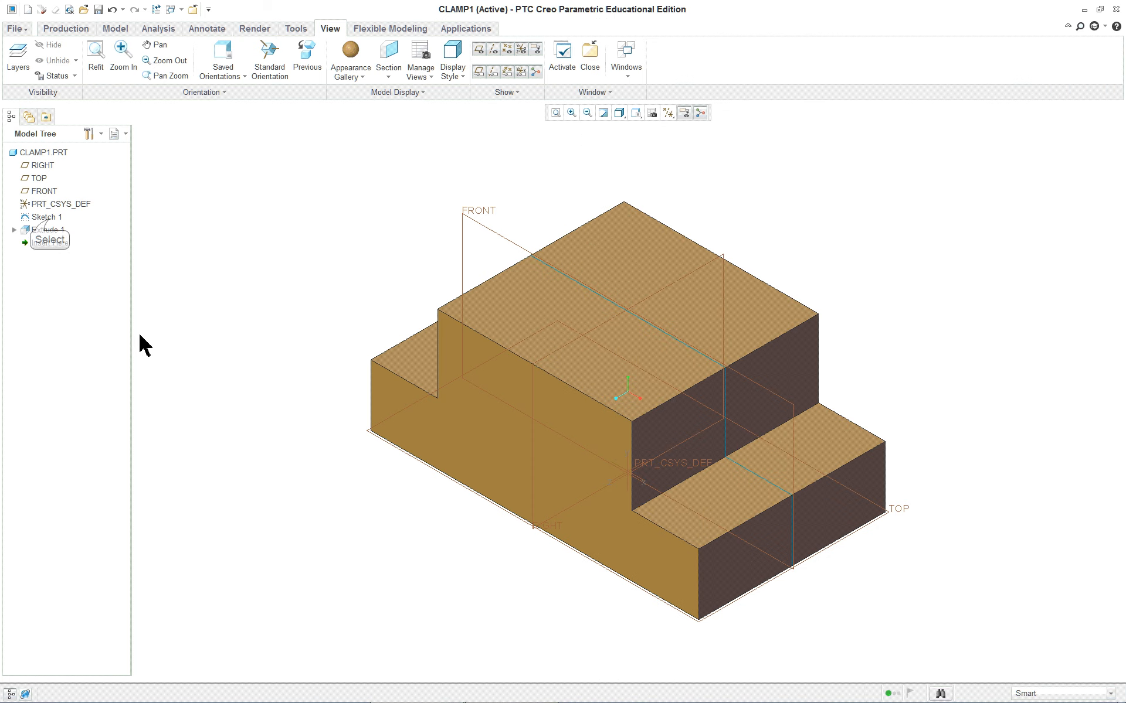
pyautogui.click(47, 217)
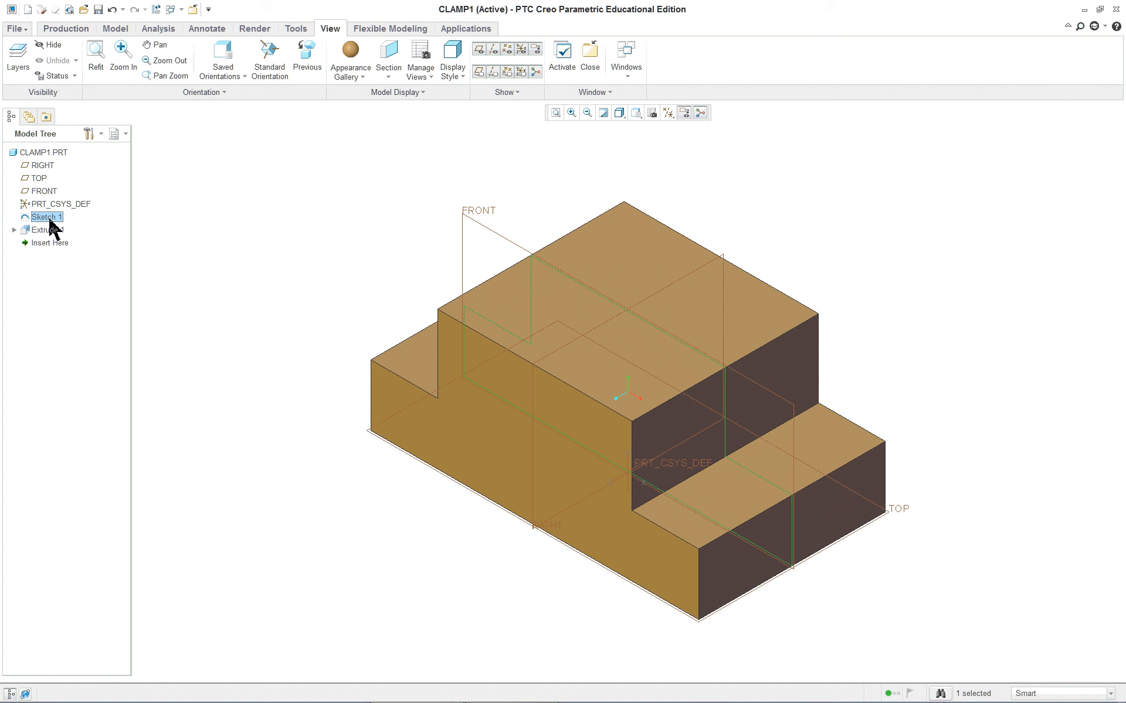
pyautogui.click(174, 216)
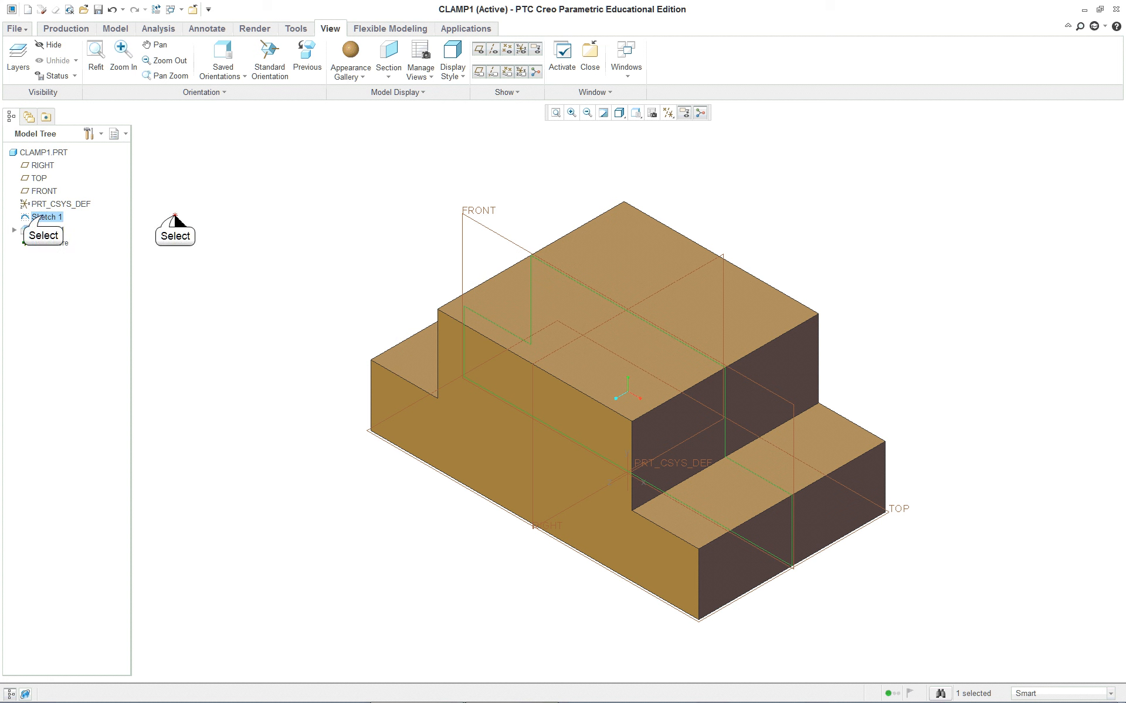
pyautogui.click(44, 216)
pyautogui.click(209, 229)
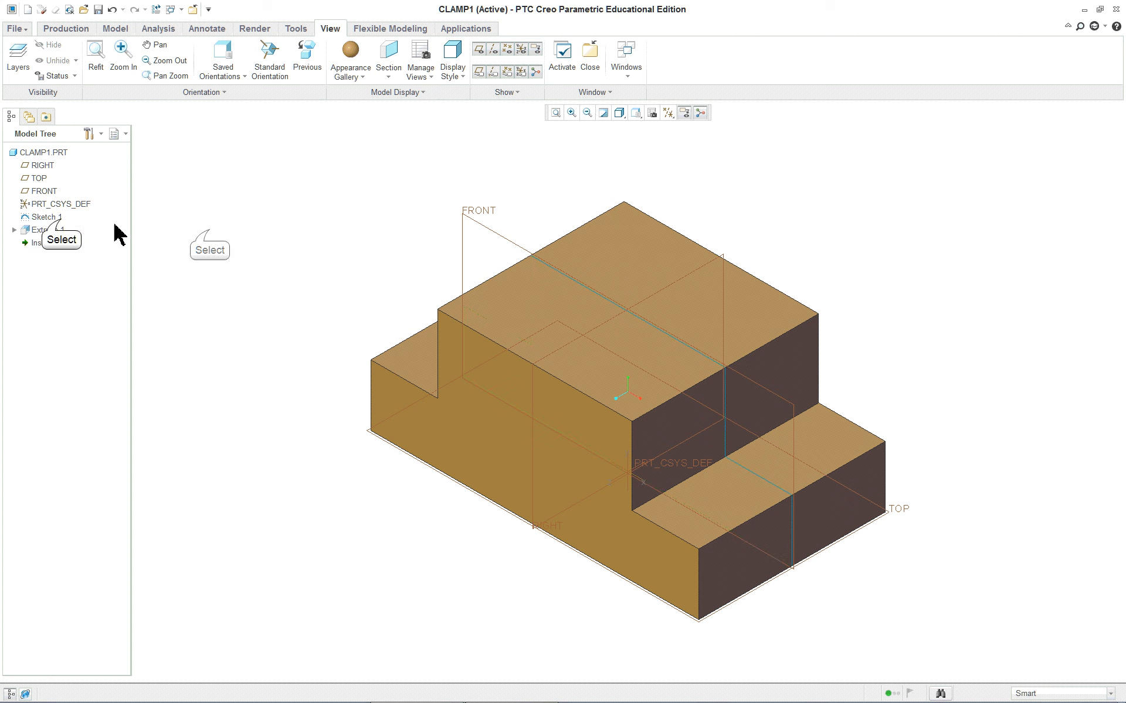
pyautogui.click(61, 219)
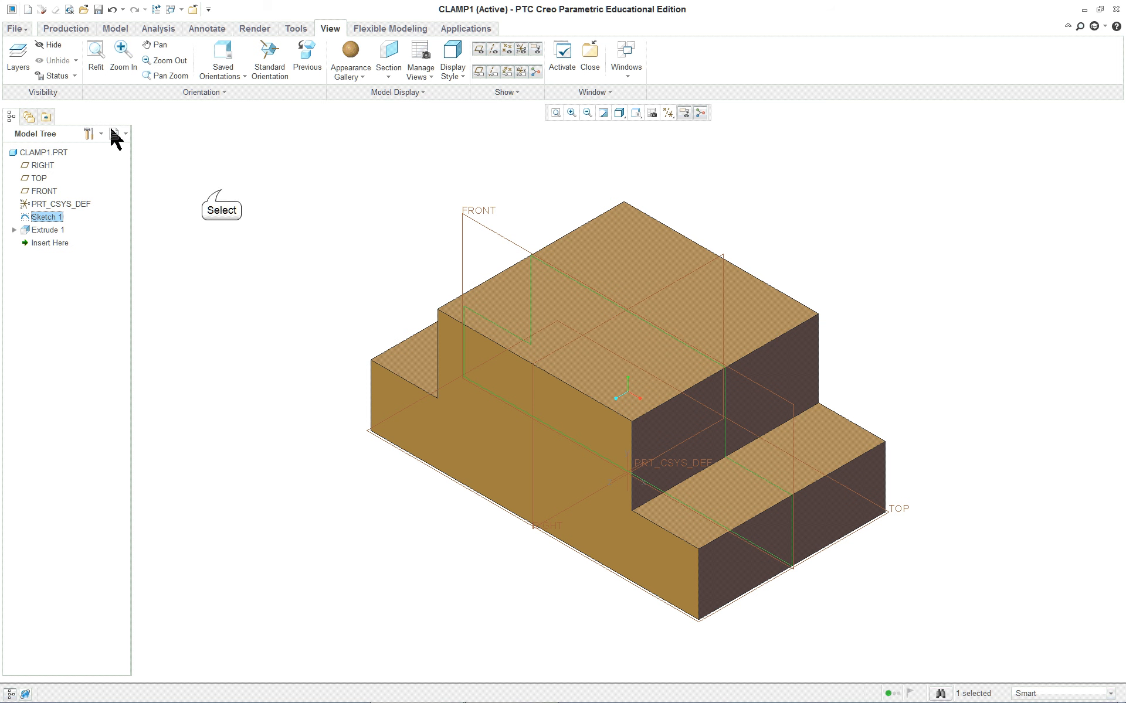
pyautogui.click(213, 188)
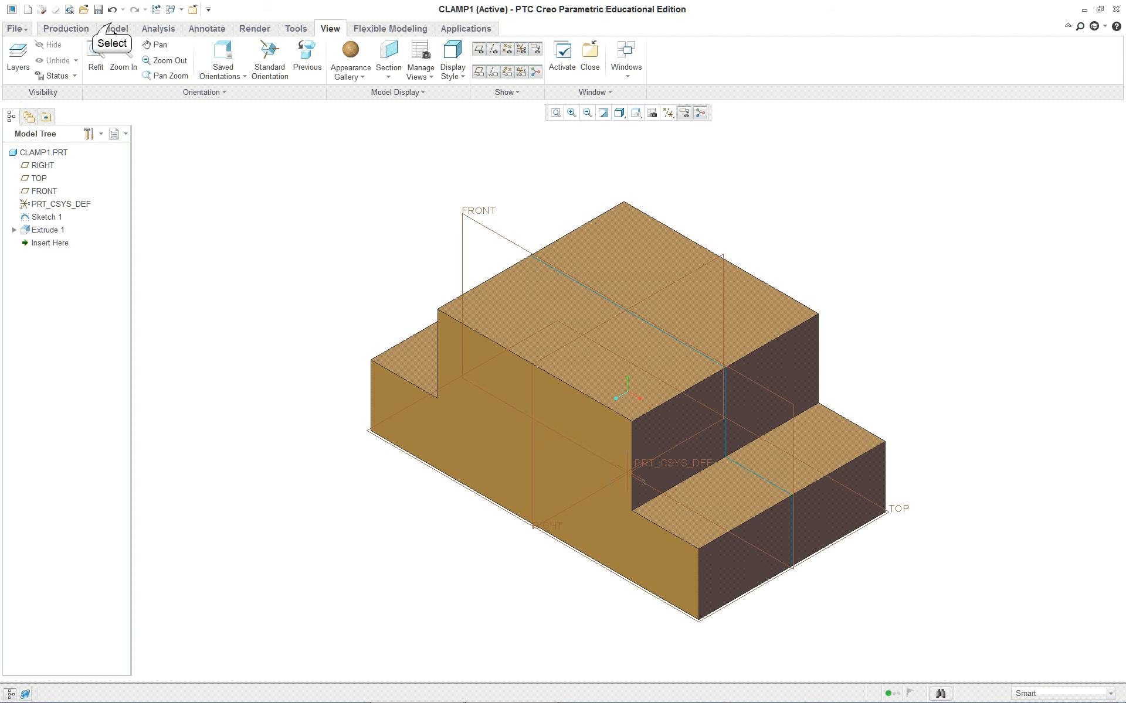
# - Start an Extrude feature from Sketch 1 with material removal
pyautogui.click(113, 28)
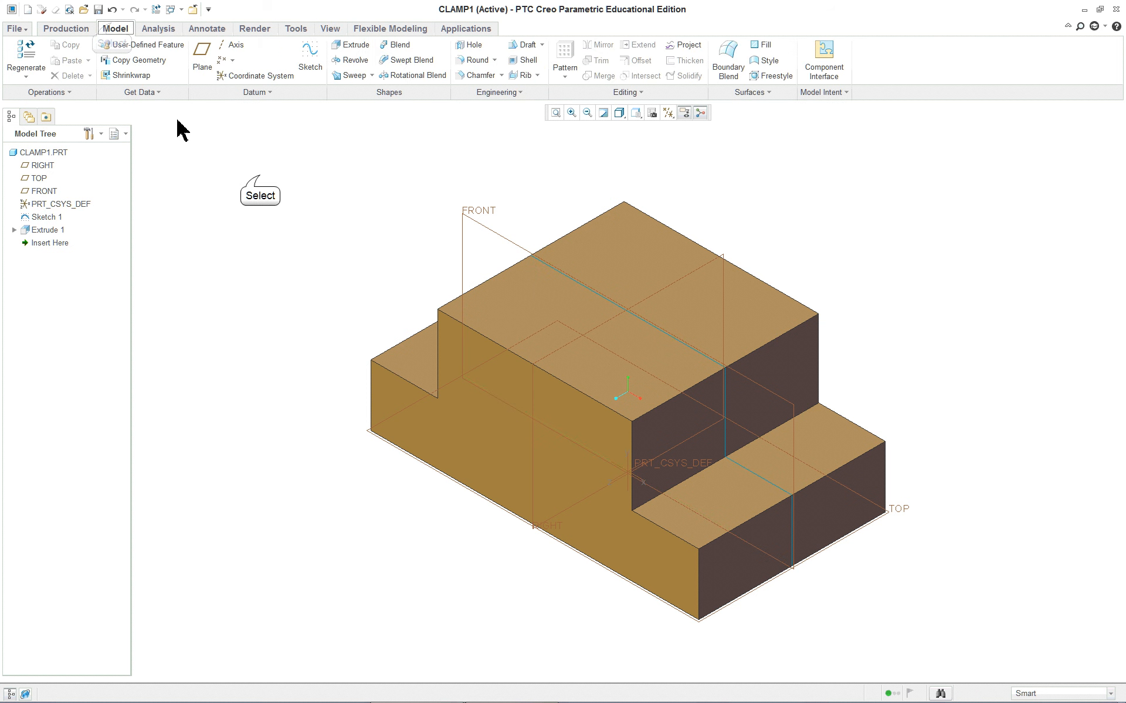
pyautogui.click(352, 47)
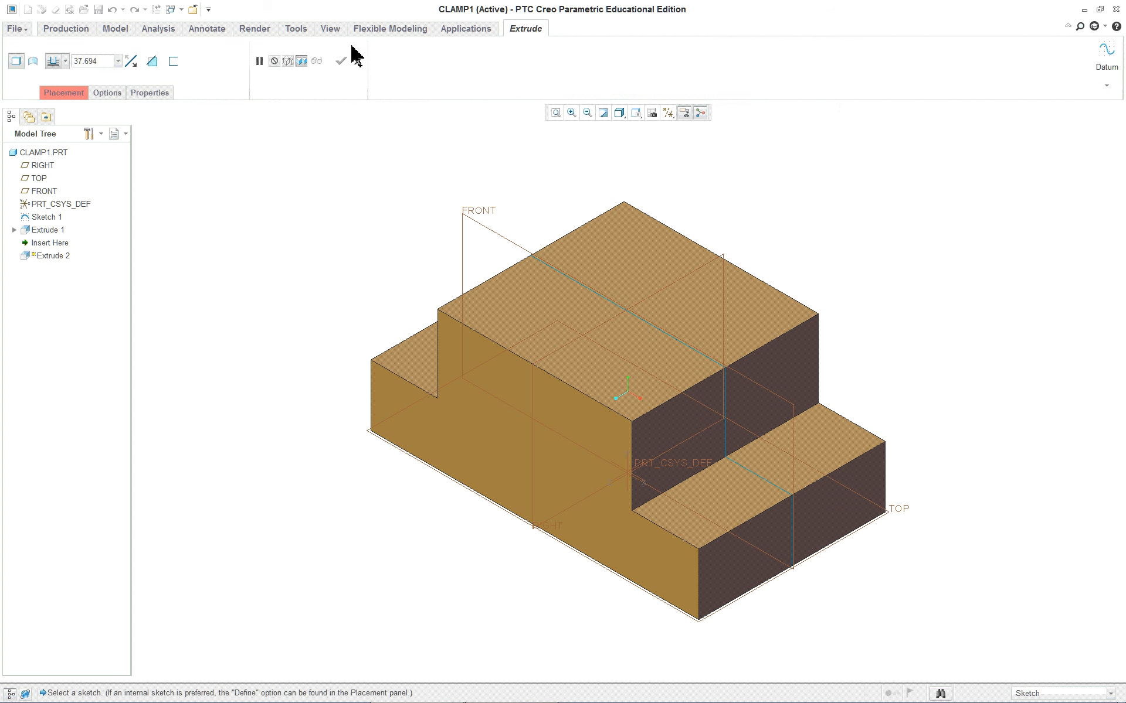
pyautogui.click(44, 219)
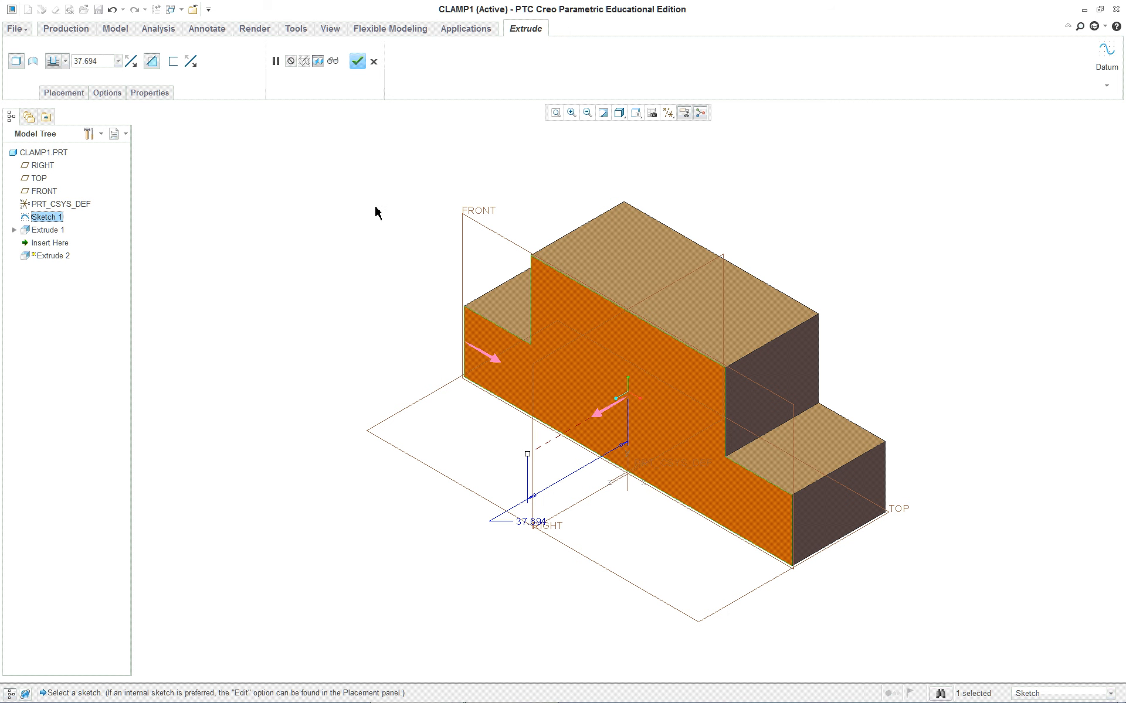
pyautogui.rightClick(256, 154)
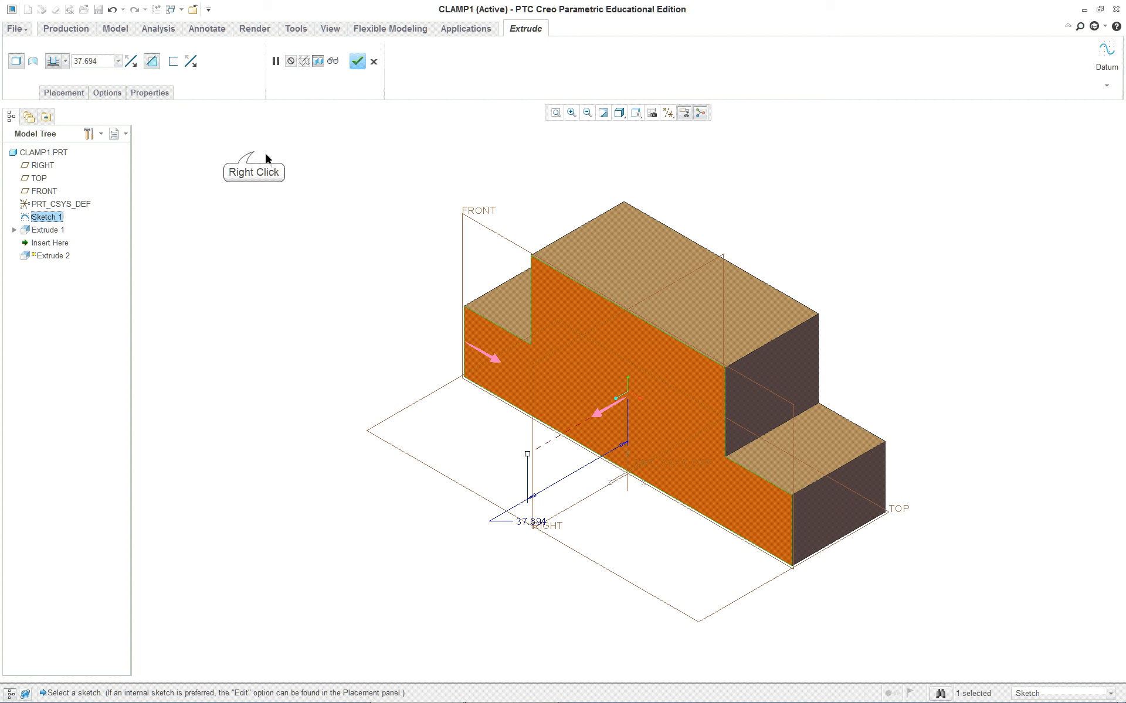
pyautogui.click(215, 181)
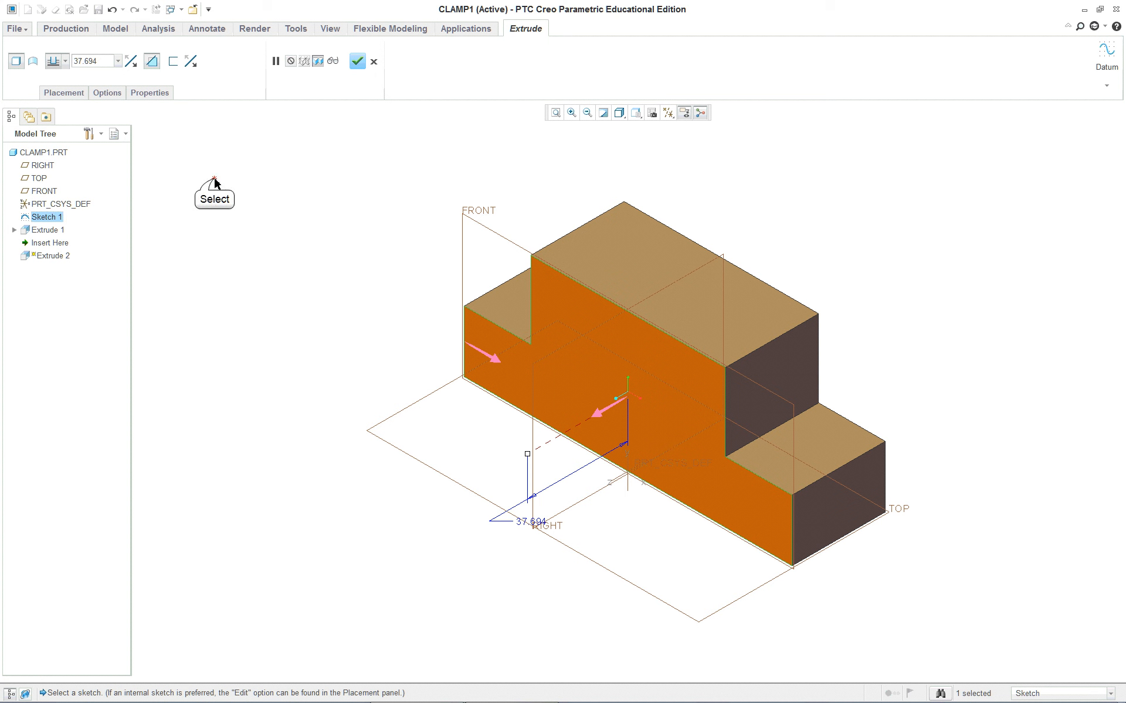
# - Unlink Sketch 1 from the extruded cut so the feature uses its own internal copy of the section
pyautogui.click(58, 96)
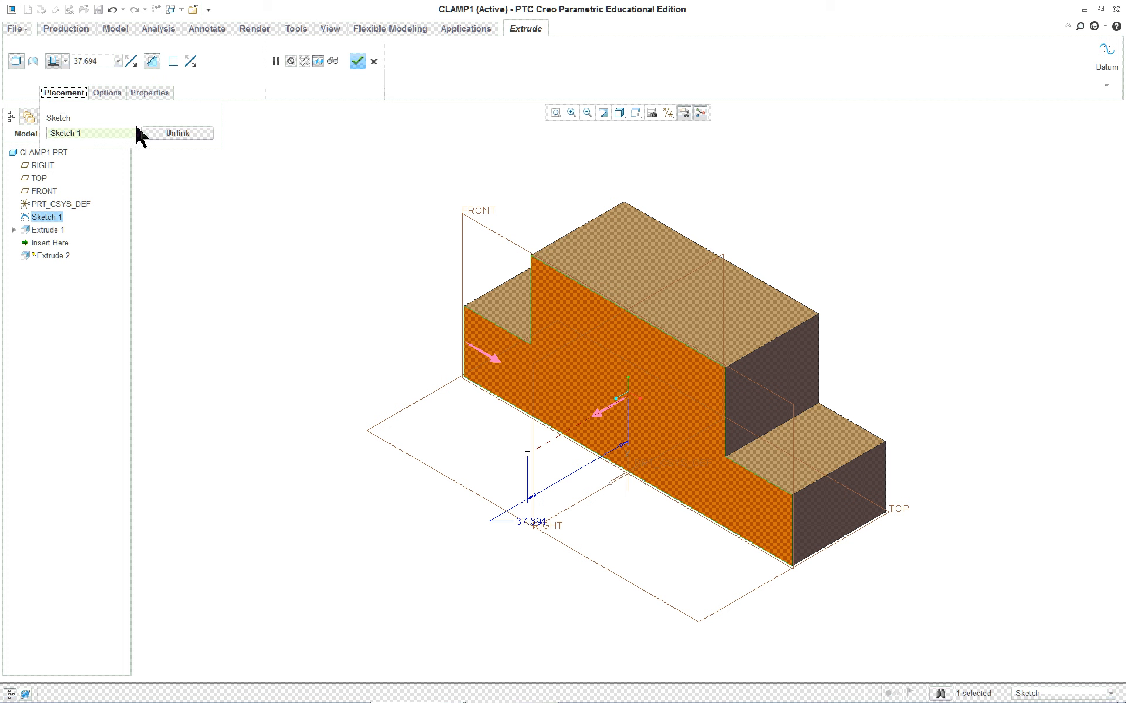
pyautogui.click(182, 135)
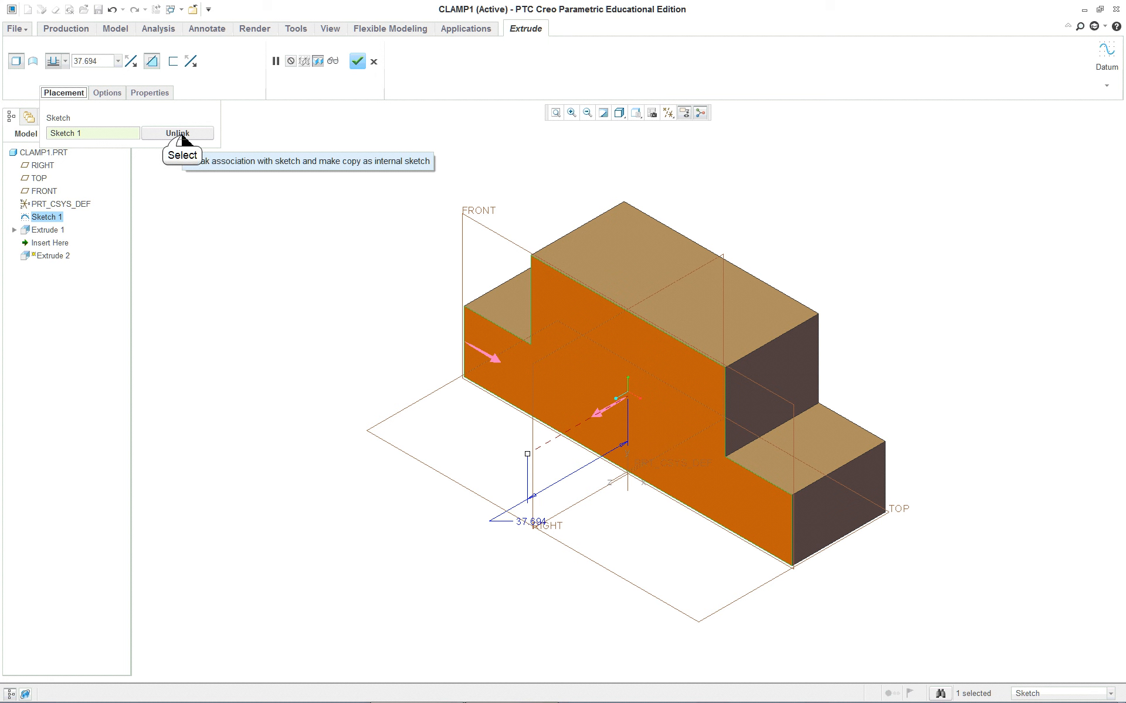
pyautogui.click(597, 404)
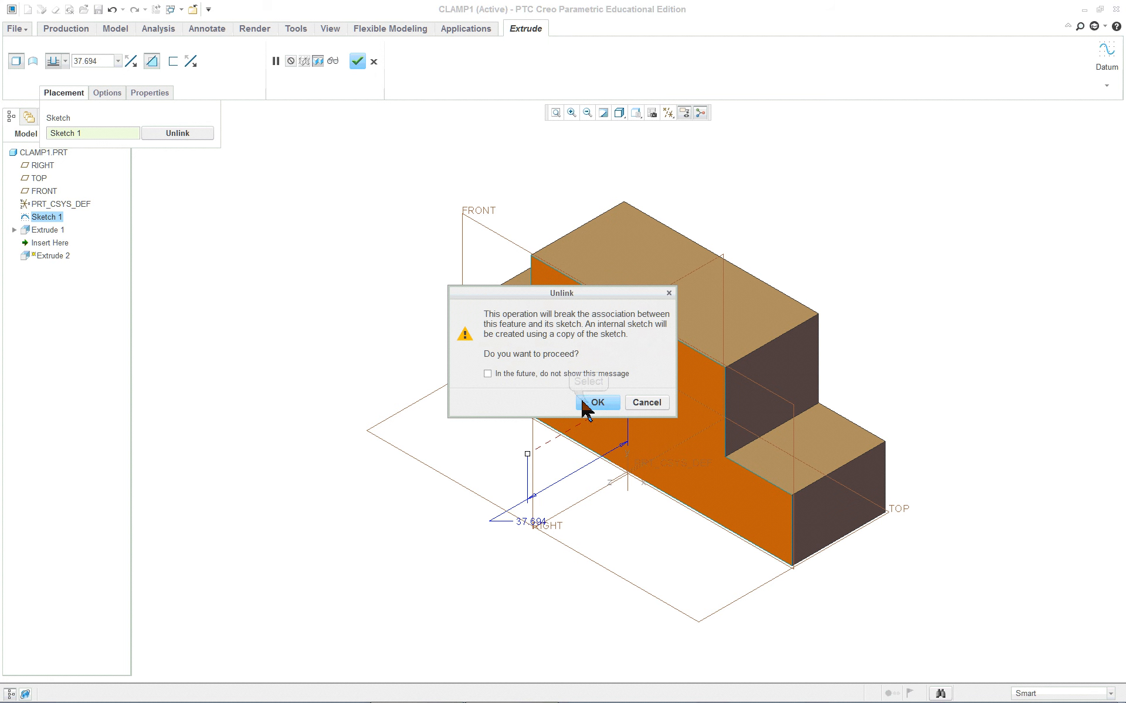
pyautogui.click(589, 404)
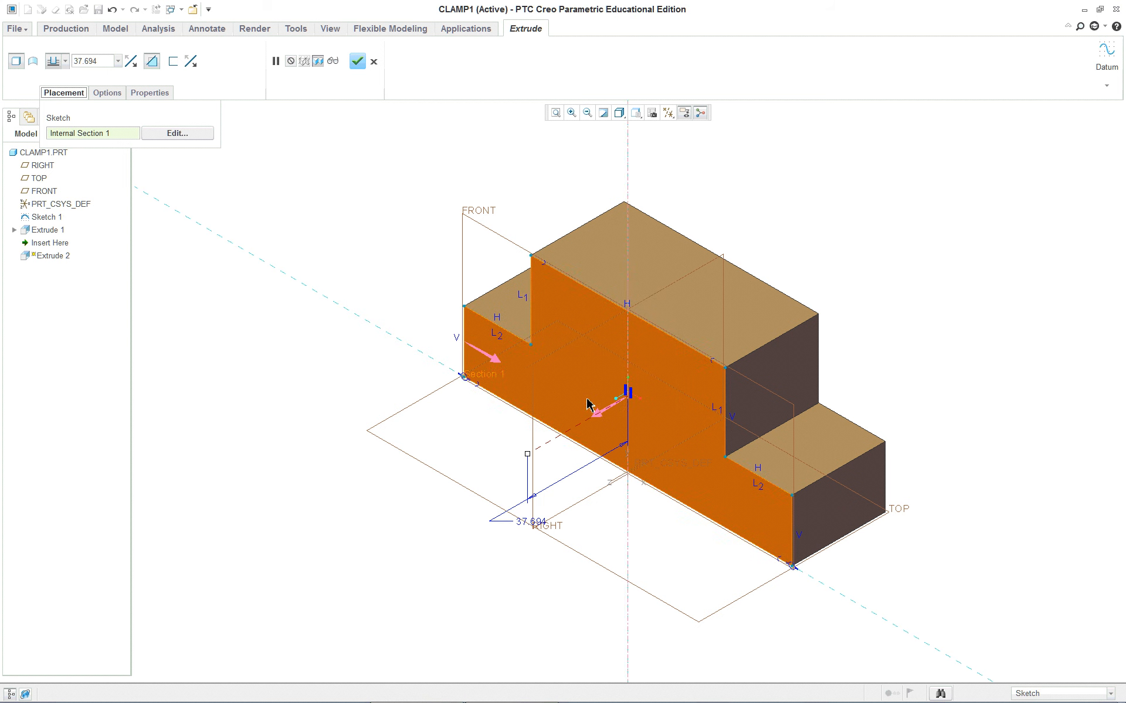
# - Open the cut's internal sketch and shrink its profile to about 58 wide at the top, 103 at the base and 34 high
pyautogui.rightClick(360, 225)
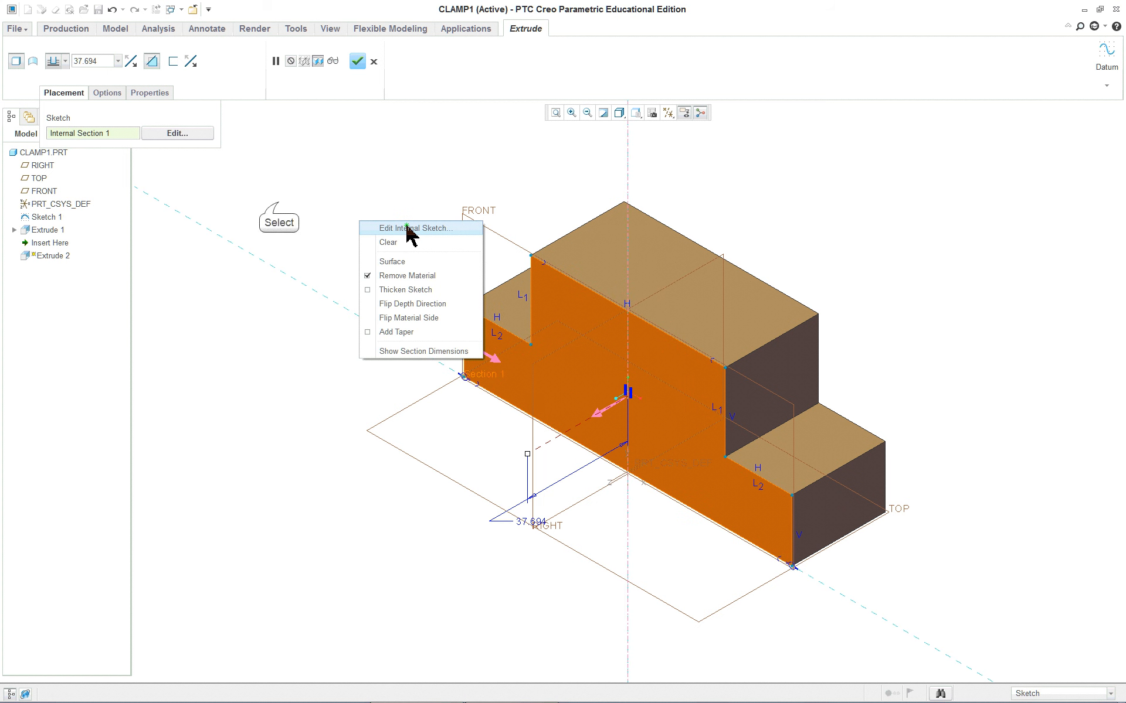
pyautogui.click(276, 201)
pyautogui.click(195, 139)
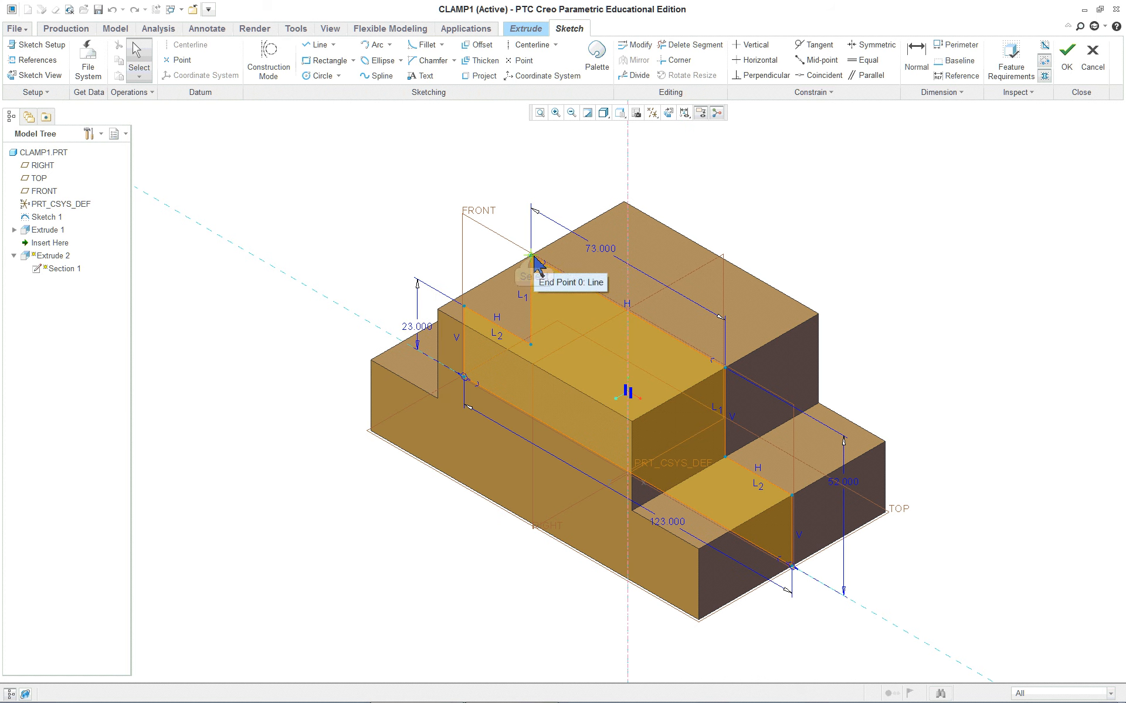
pyautogui.moveTo(530, 256)
pyautogui.mouseDown()
pyautogui.moveTo(526, 276)
pyautogui.moveTo(548, 291)
pyautogui.mouseUp()
pyautogui.moveTo(486, 318); pyautogui.dragTo(491, 350)
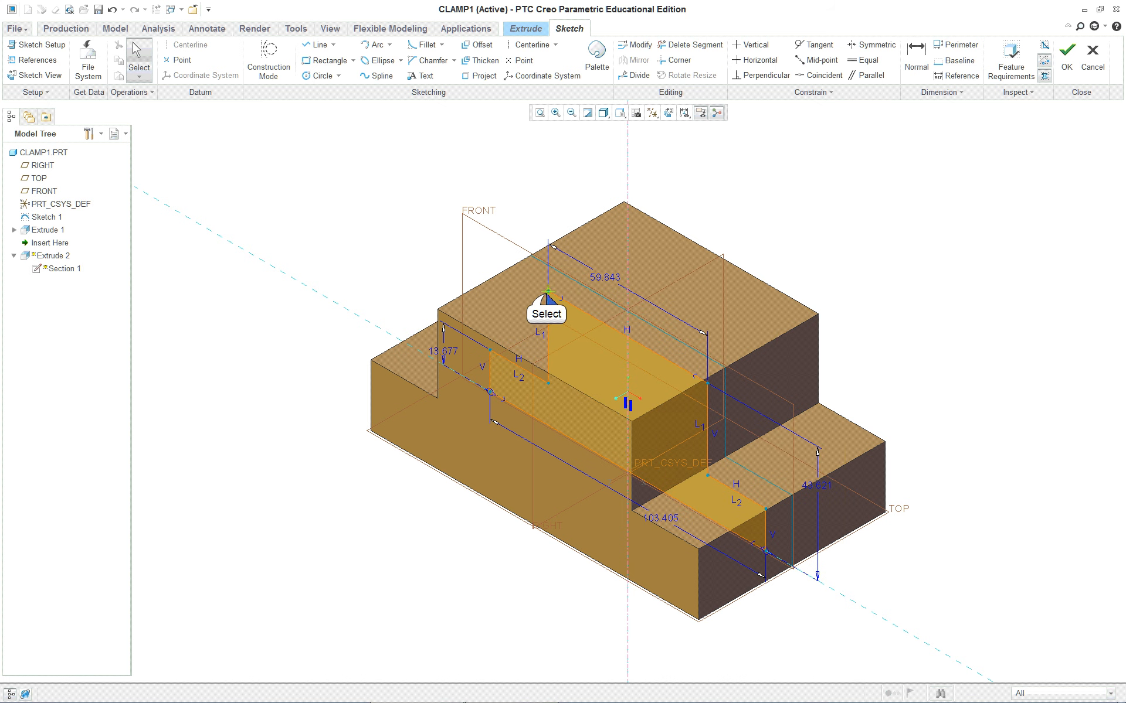
pyautogui.moveTo(549, 291); pyautogui.dragTo(551, 324)
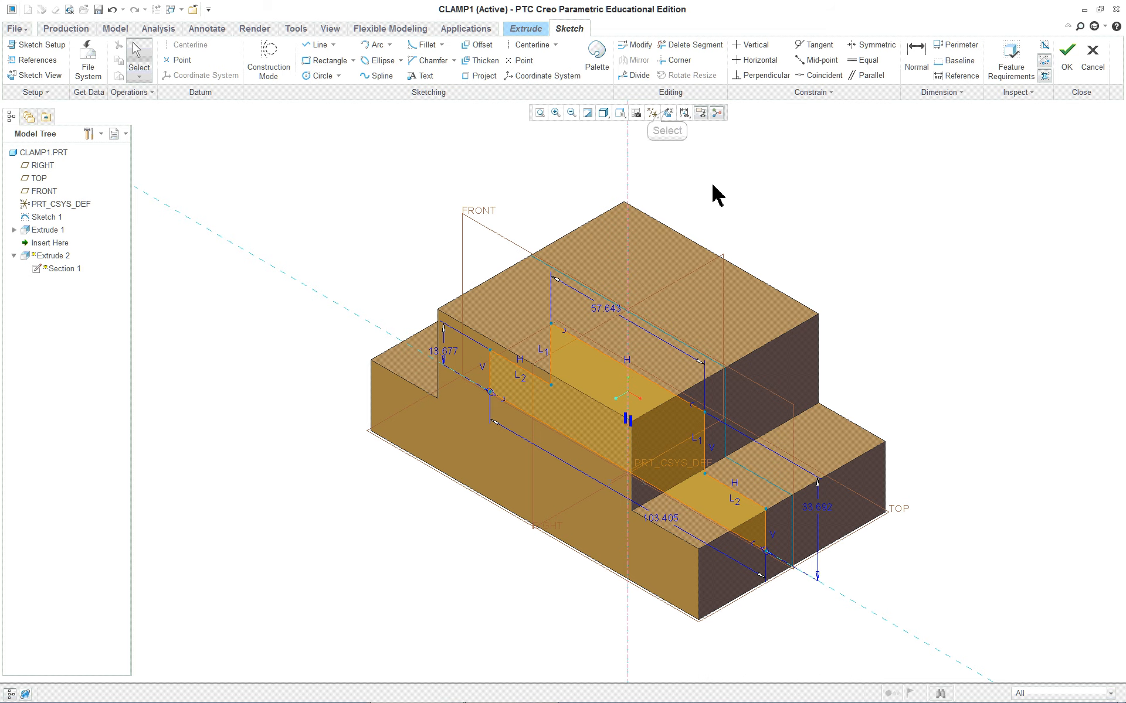
# - Orient the sketch to the 2D sketch view and narrow the profile to about 41 at the top and 83 at the base
pyautogui.click(668, 113)
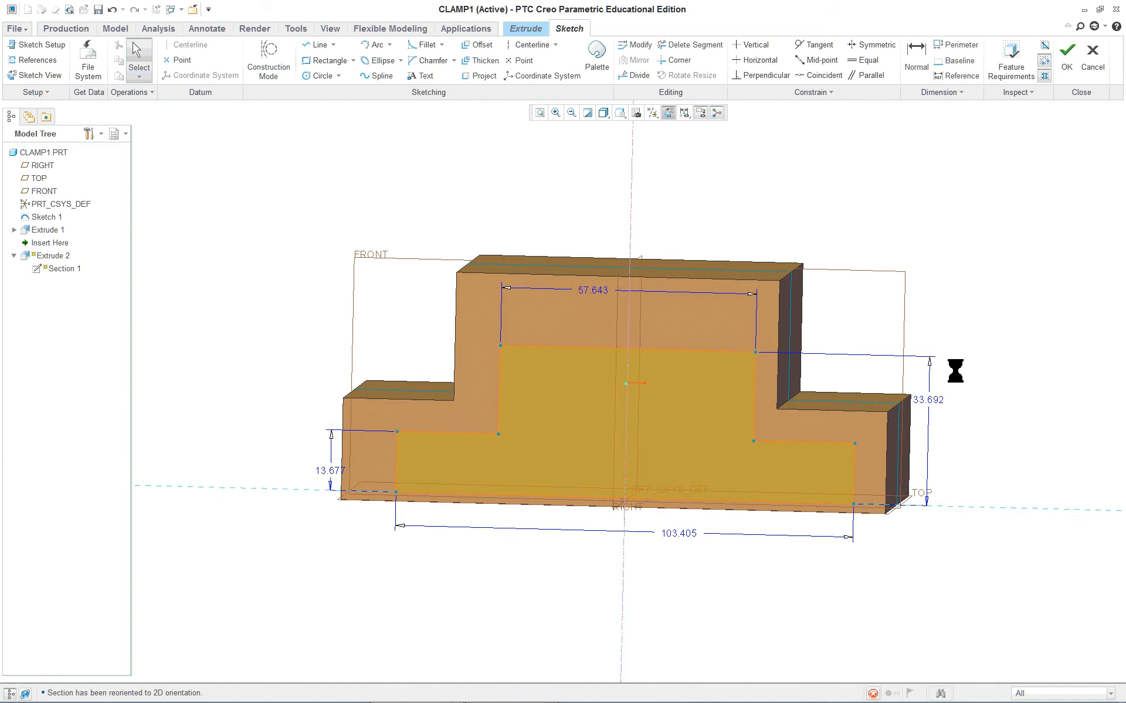
pyautogui.moveTo(863, 469); pyautogui.dragTo(831, 469)
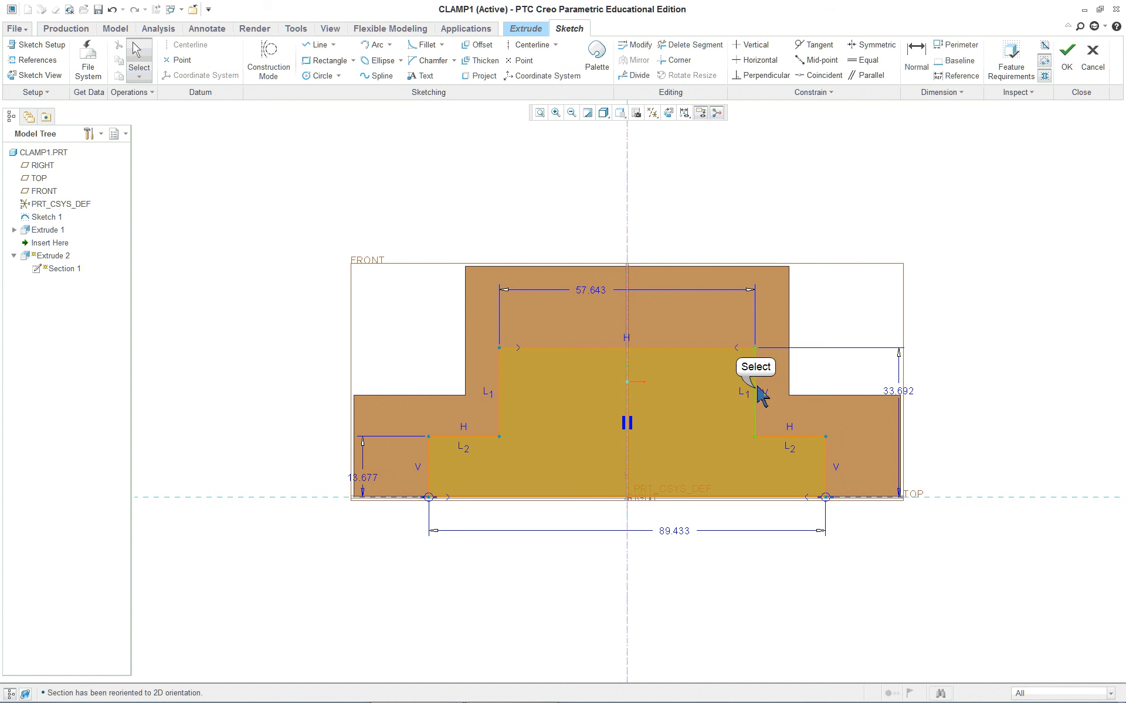
pyautogui.moveTo(759, 390); pyautogui.dragTo(708, 411)
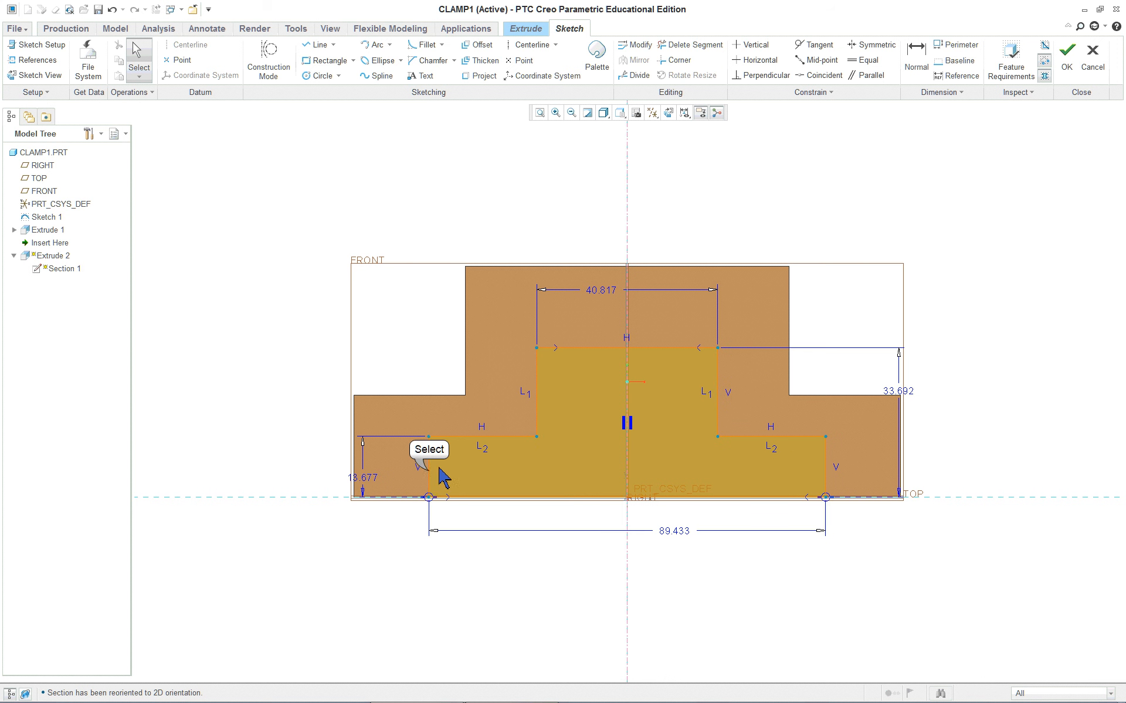
pyautogui.moveTo(428, 473); pyautogui.dragTo(444, 475)
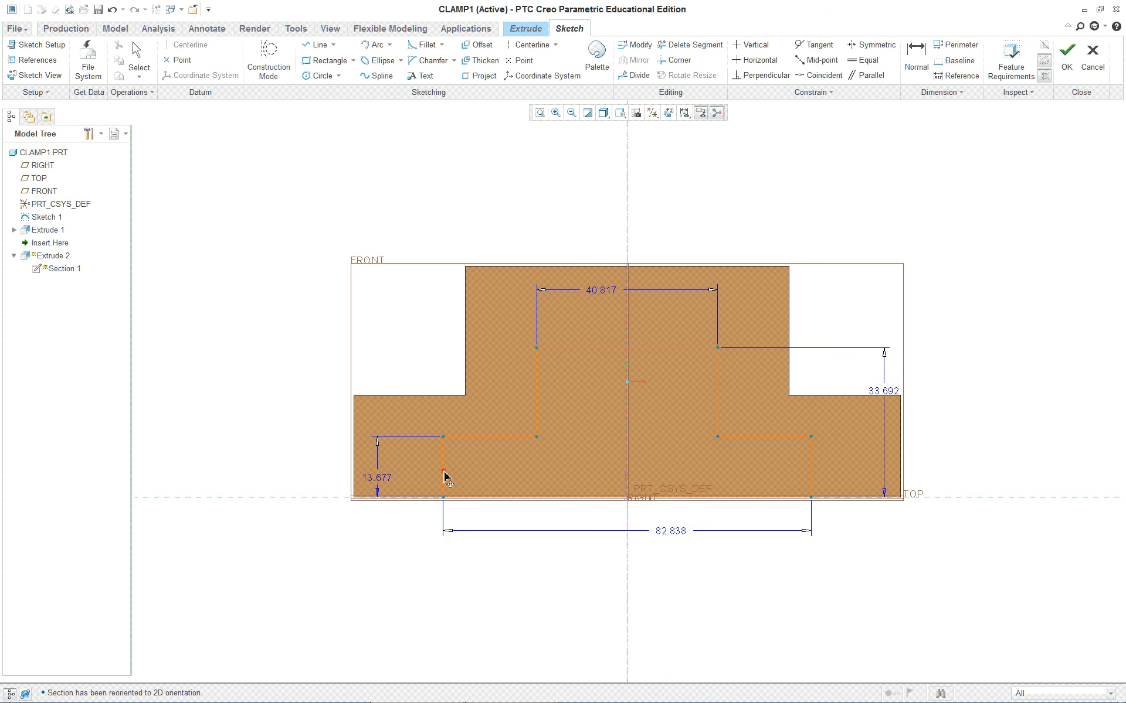
# - Check the Figure 4.8(f) design sizes in the Lesson 4 PDF, return to Creo and set the profile's top width to 40
pyautogui.hotkey('alt', 'Tab')
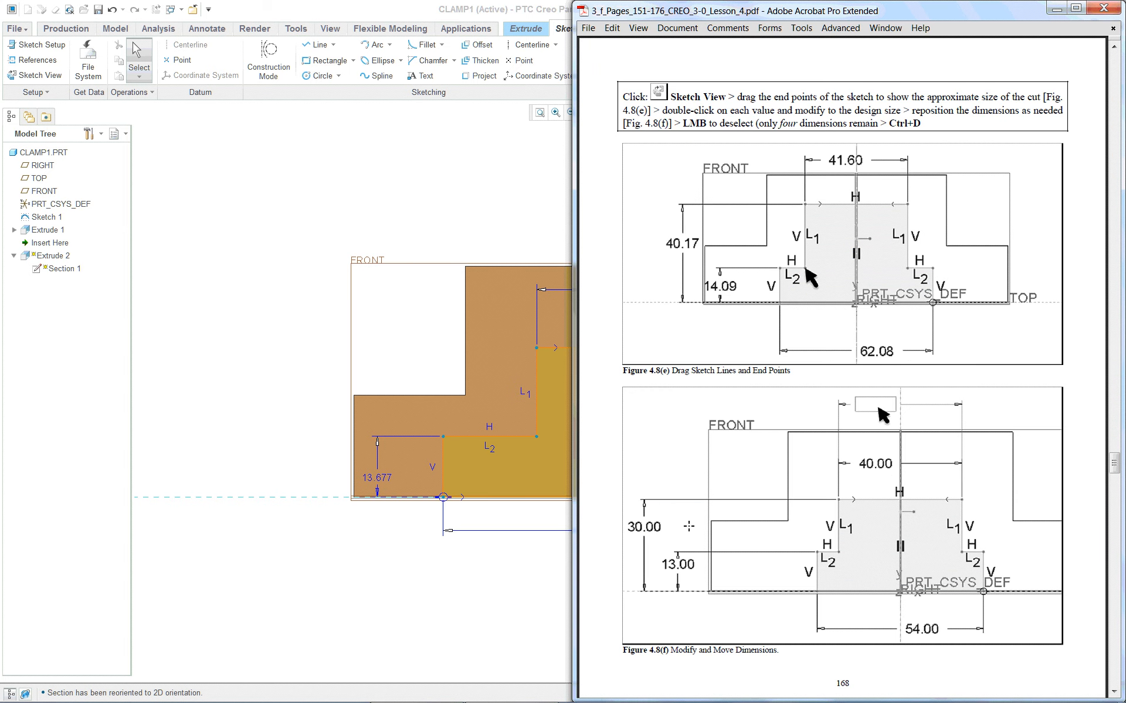
pyautogui.hotkey('alt', 'Tab')
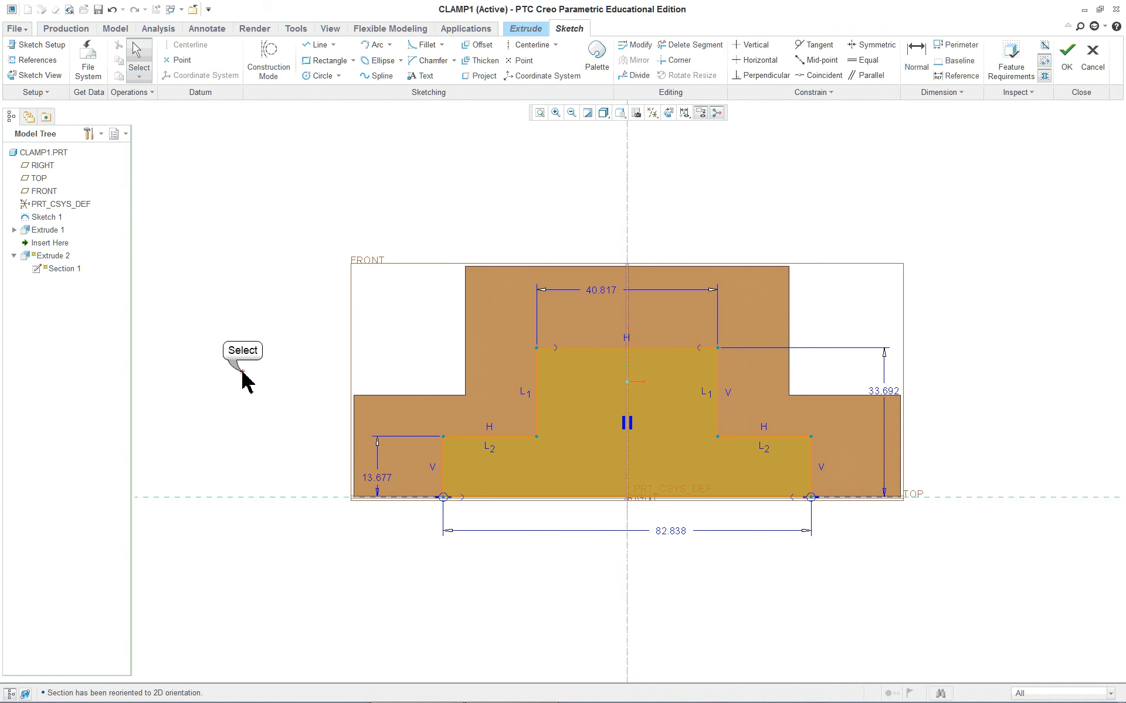
pyautogui.doubleClick(609, 305)
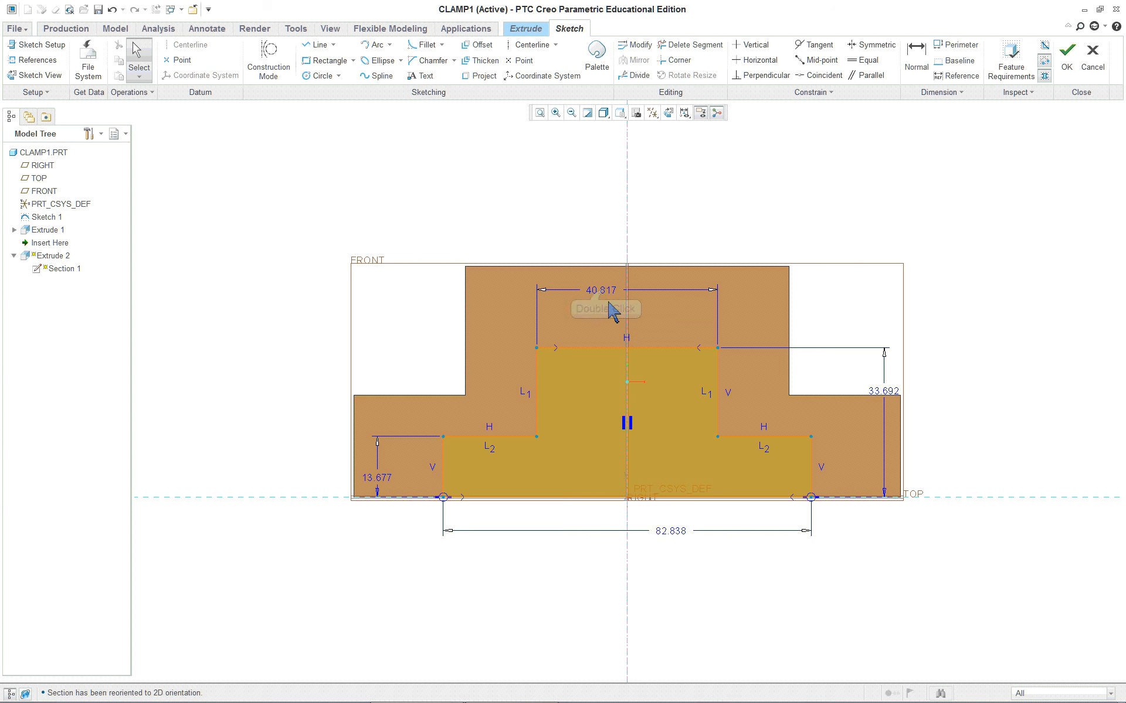
pyautogui.doubleClick(607, 291)
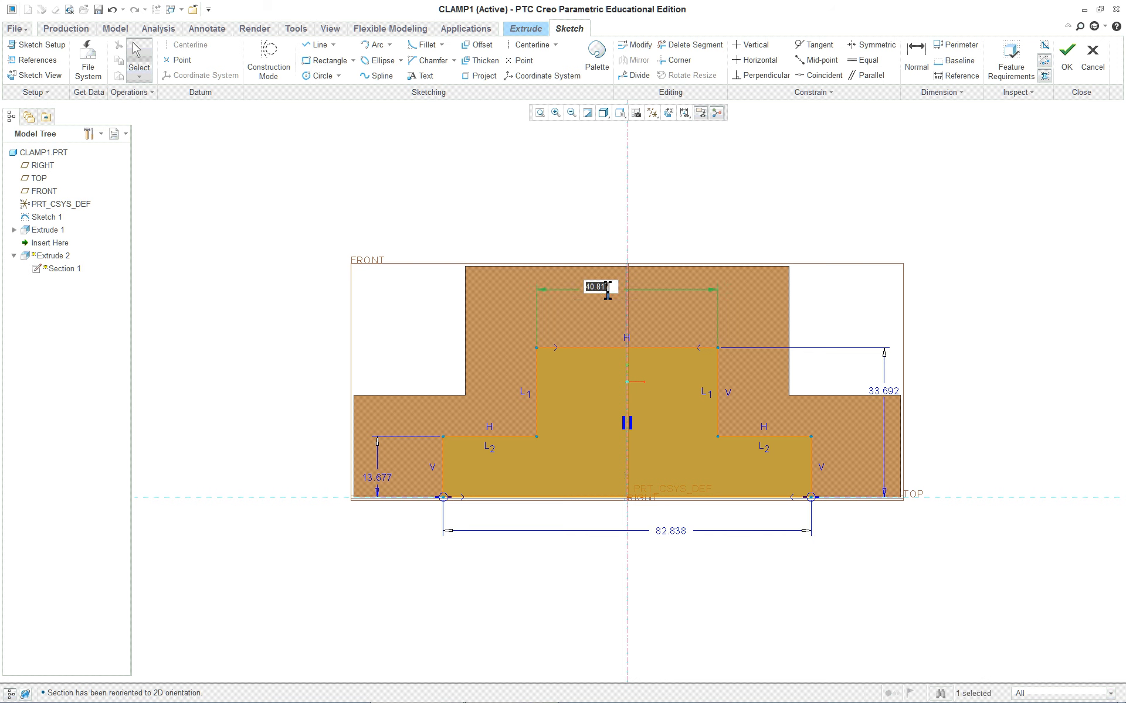
pyautogui.write('40')
pyautogui.press('Return')
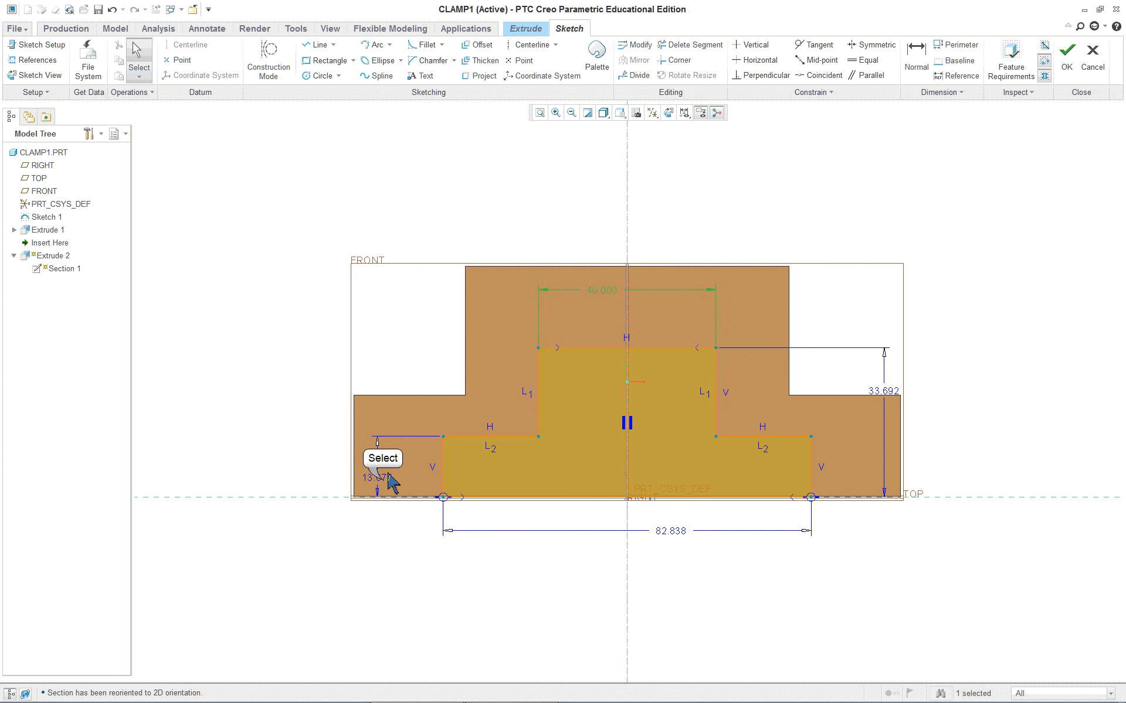
# - Move the lower step's height dimension outside the part and set it to 13, and set the profile's base width to 54
pyautogui.moveTo(383, 480); pyautogui.dragTo(284, 459)
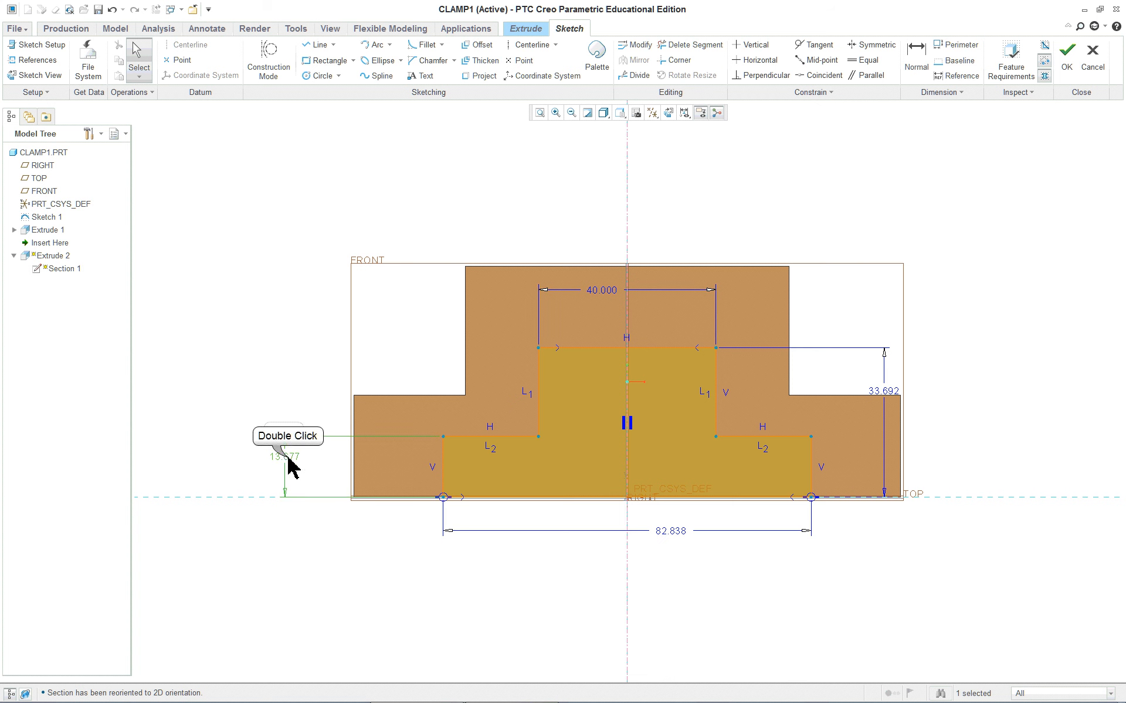
pyautogui.doubleClick(285, 455)
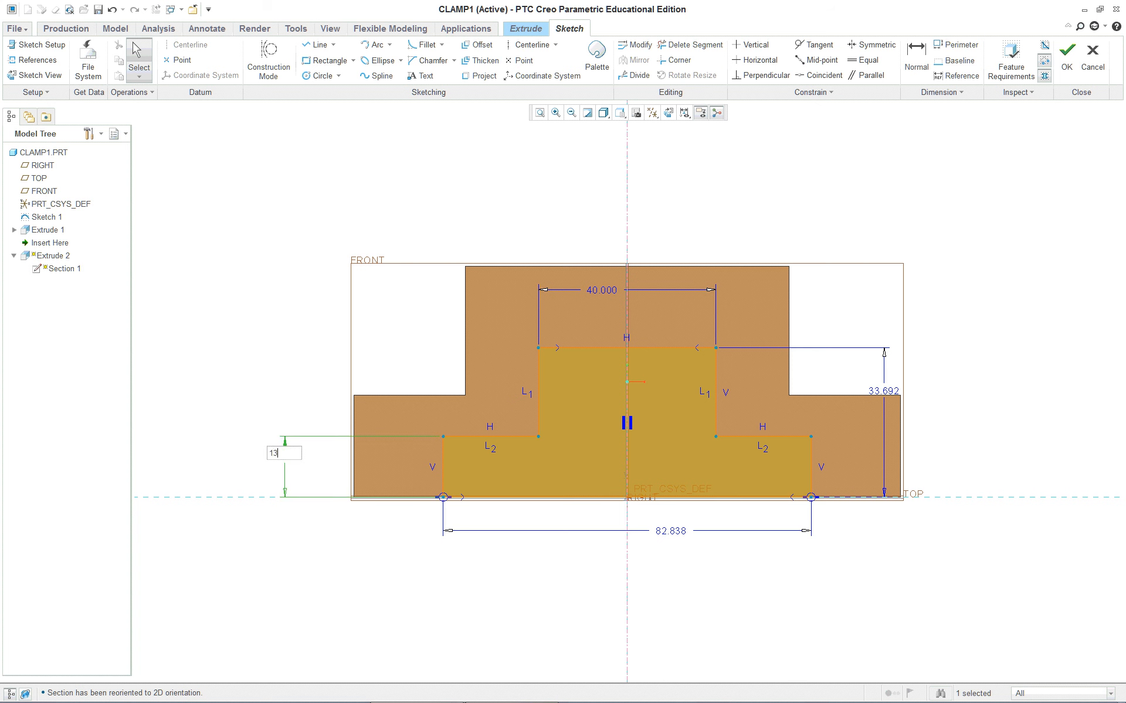
pyautogui.press('Return')
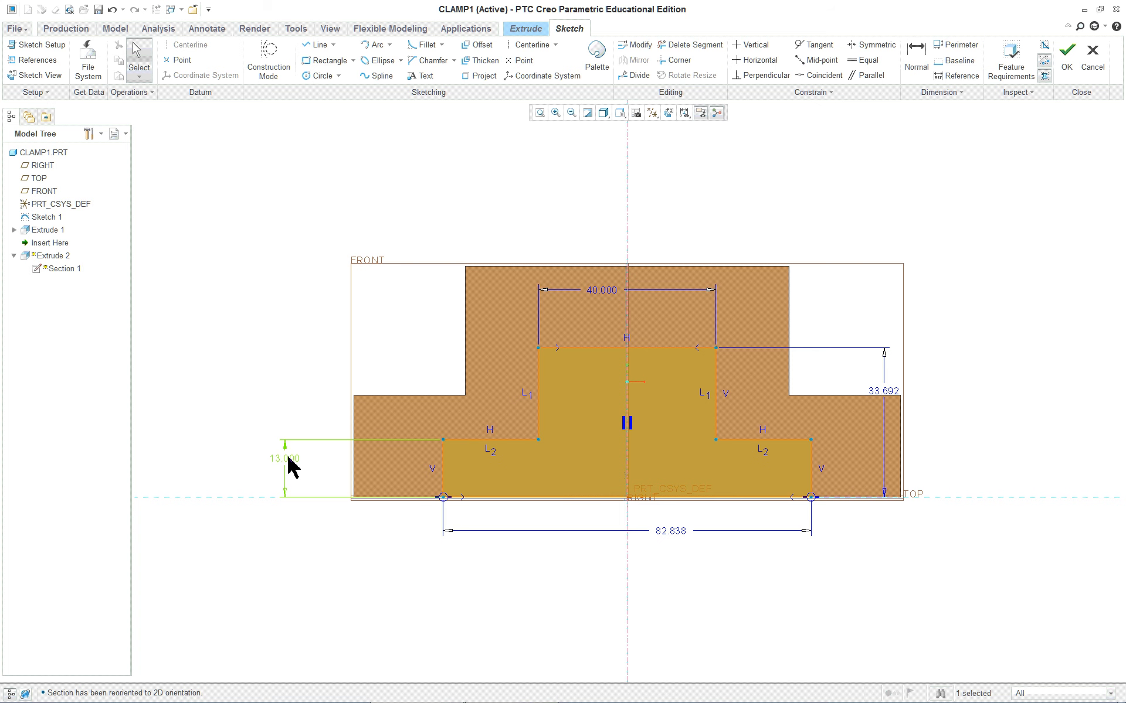
pyautogui.doubleClick(674, 532)
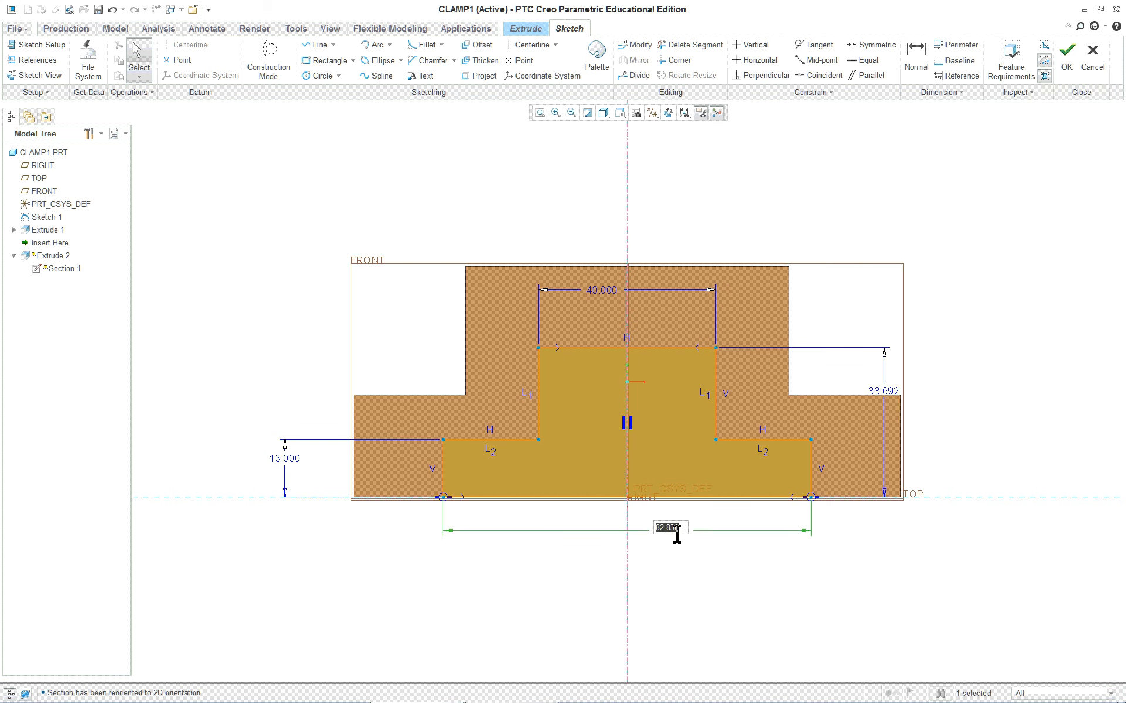
pyautogui.write('54')
pyautogui.press('Return')
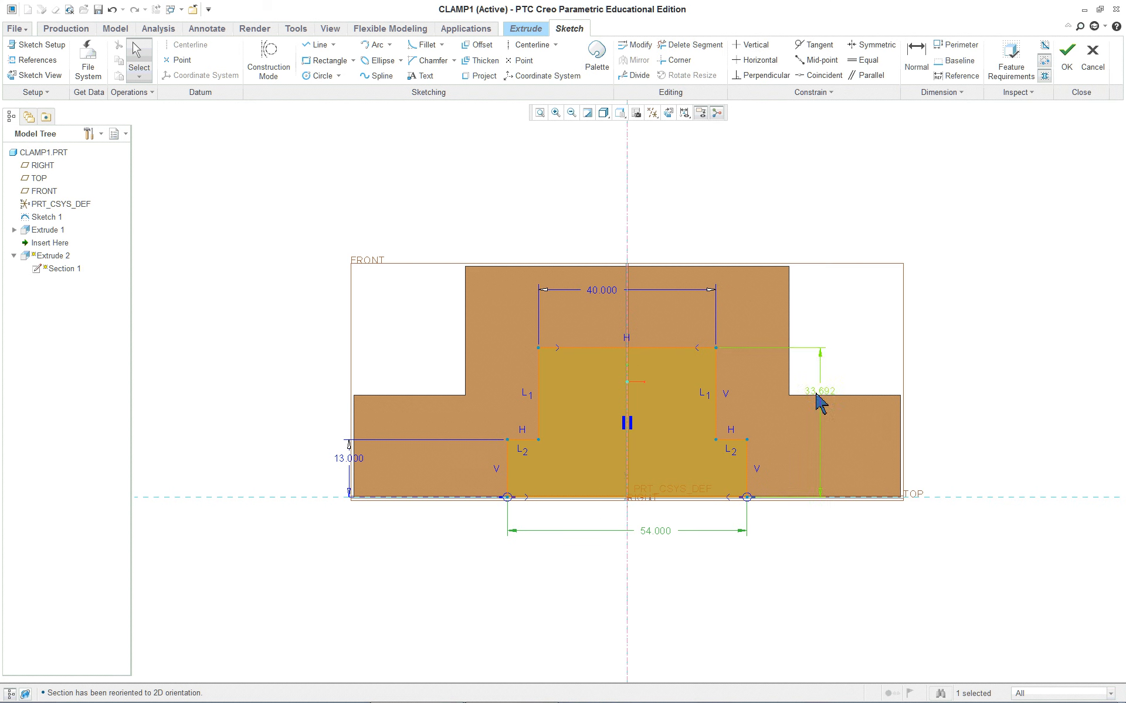
# - Check the profile's height in Figure 4.8(f) of the PDF, move its height dimension outside the part in Creo and set it to 30
pyautogui.hotkey('alt', 'Tab')
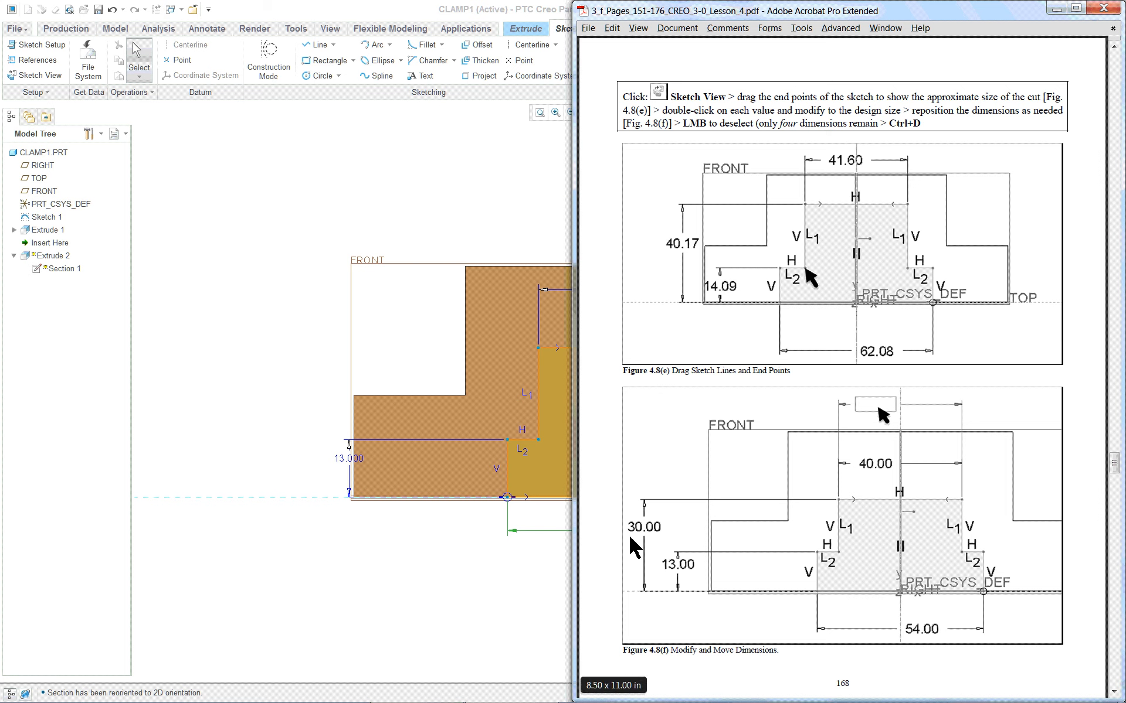
pyautogui.hotkey('alt', 'Tab')
pyautogui.moveTo(821, 393); pyautogui.dragTo(955, 398)
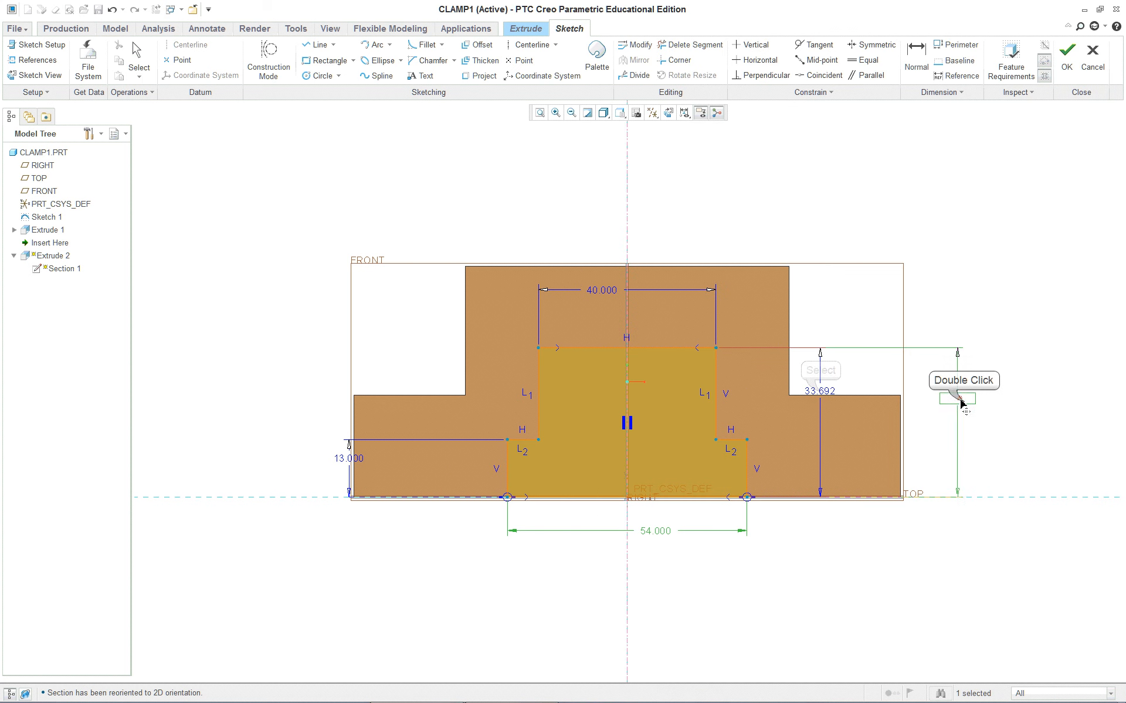
pyautogui.doubleClick(964, 403)
pyautogui.write('3')
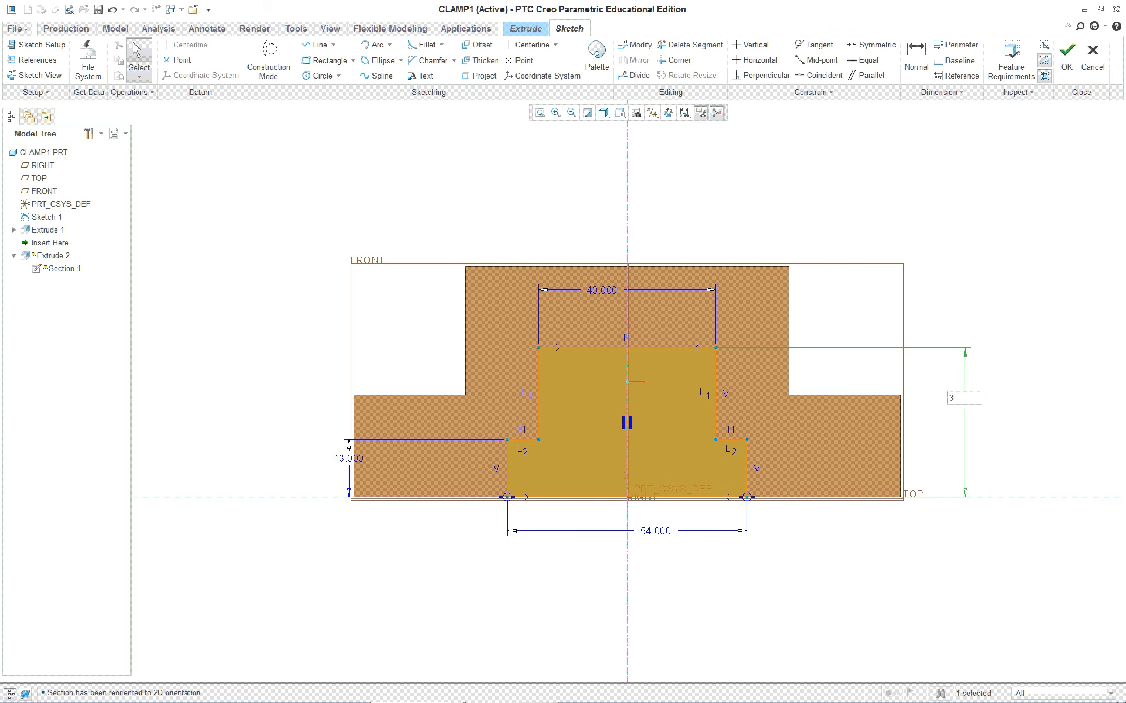
pyautogui.write('0')
pyautogui.press('Return')
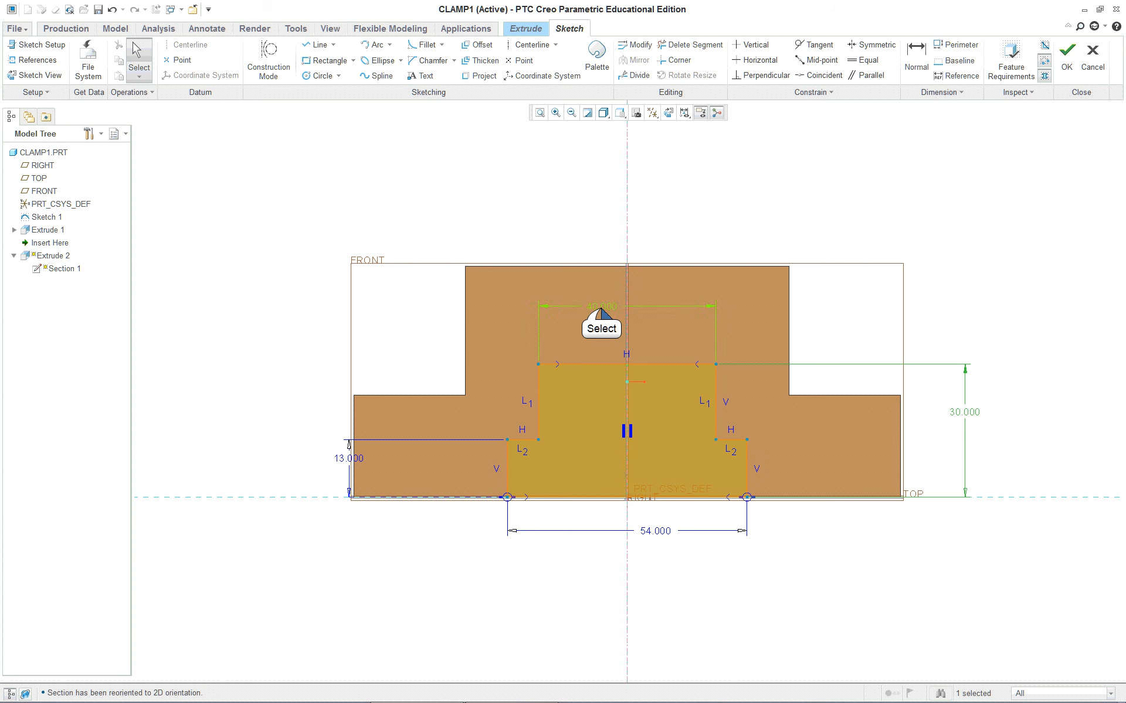
# - Move the profile's top width, lower step height and base width dimensions clear of the part, and accept the cut's sketch
pyautogui.moveTo(601, 310); pyautogui.dragTo(603, 234)
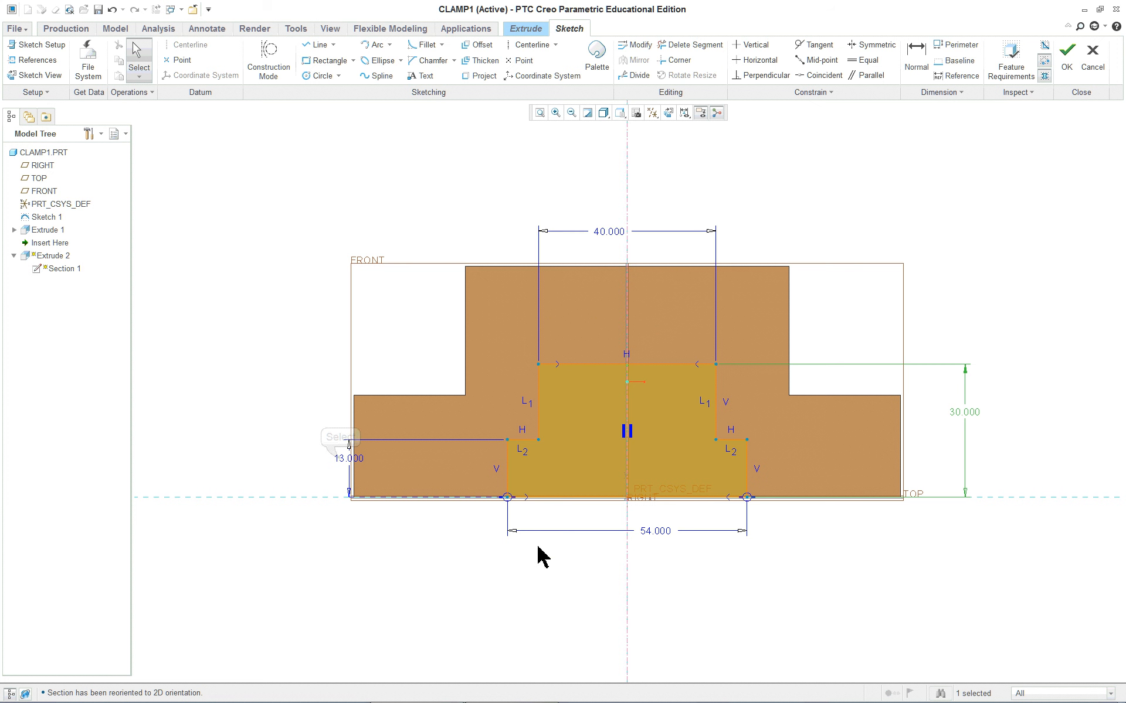
pyautogui.moveTo(341, 463); pyautogui.dragTo(304, 463)
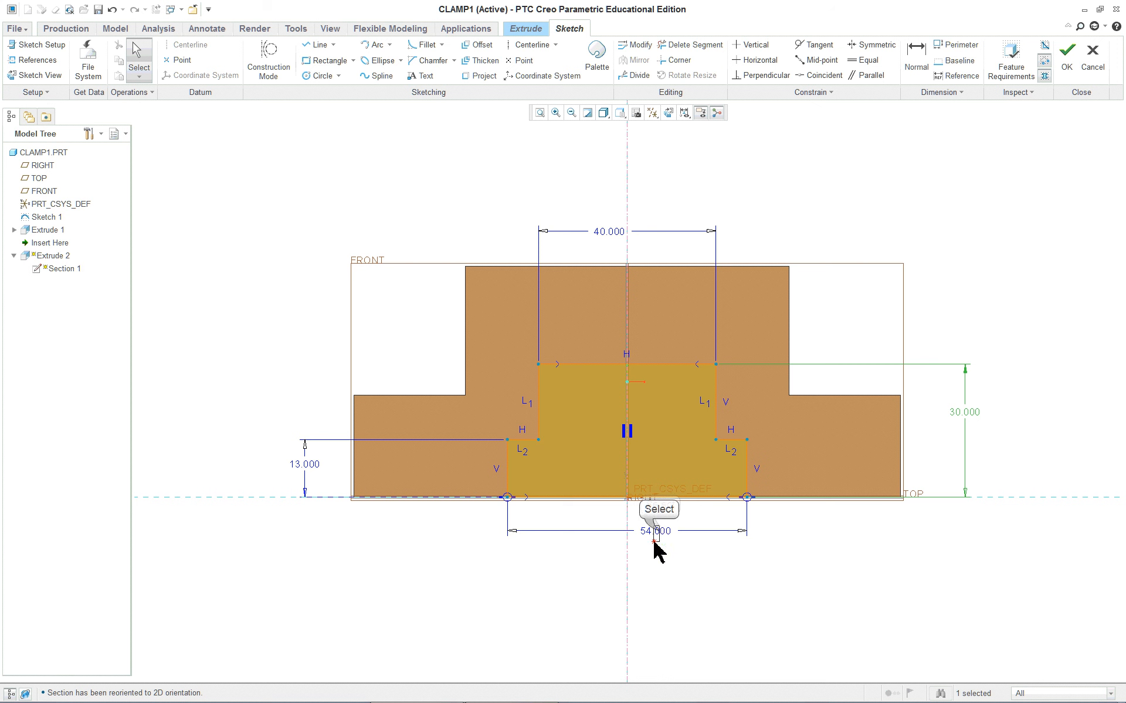
pyautogui.moveTo(655, 536); pyautogui.dragTo(651, 550)
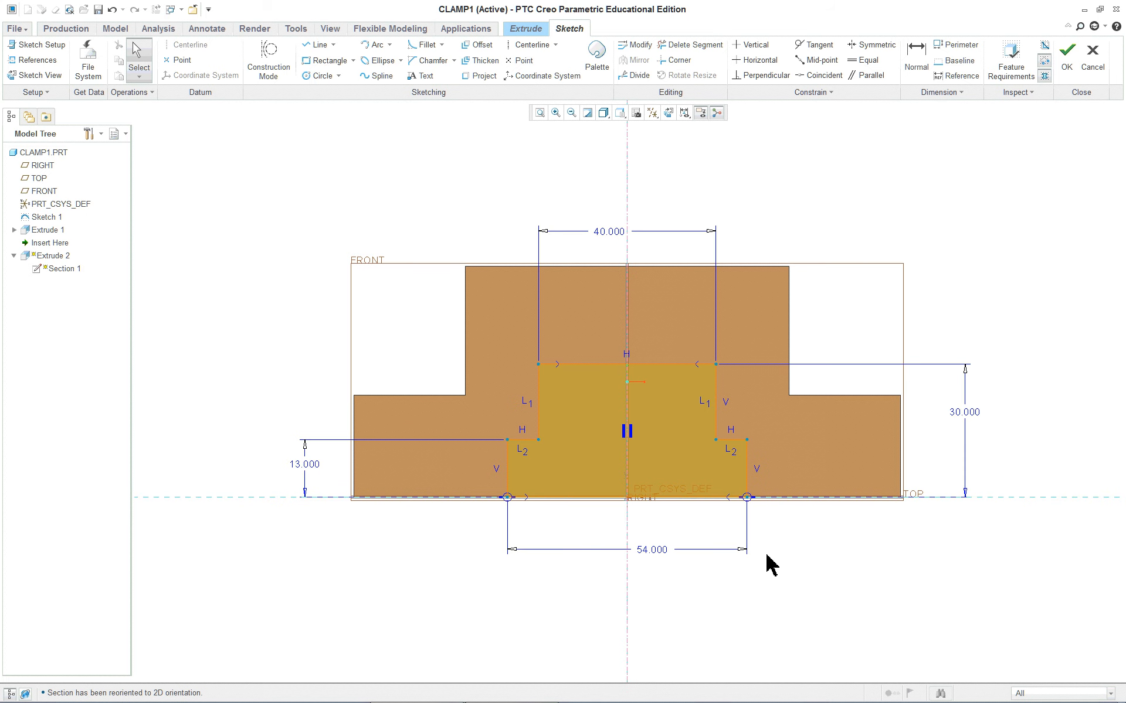
pyautogui.moveTo(768, 565)
pyautogui.mouseDown(button='middle')
pyautogui.moveTo(731, 583)
pyautogui.moveTo(727, 600)
pyautogui.moveTo(718, 537)
pyautogui.moveTo(726, 588)
pyautogui.mouseUp(button='middle')
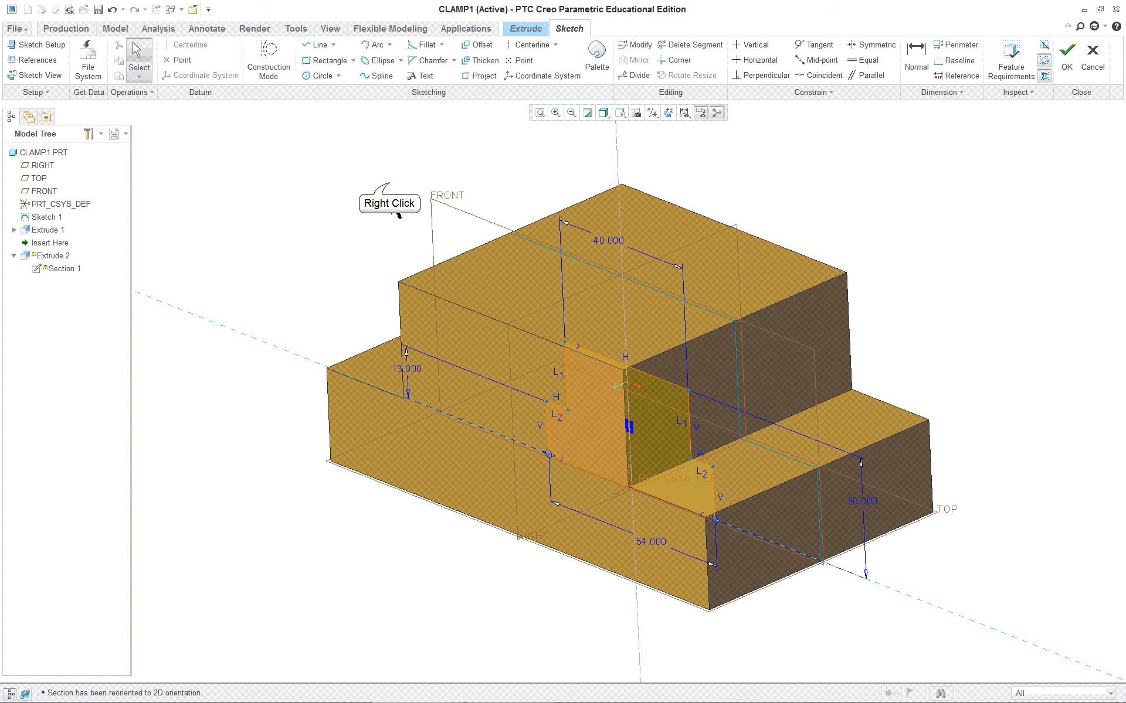
pyautogui.rightClick(390, 185)
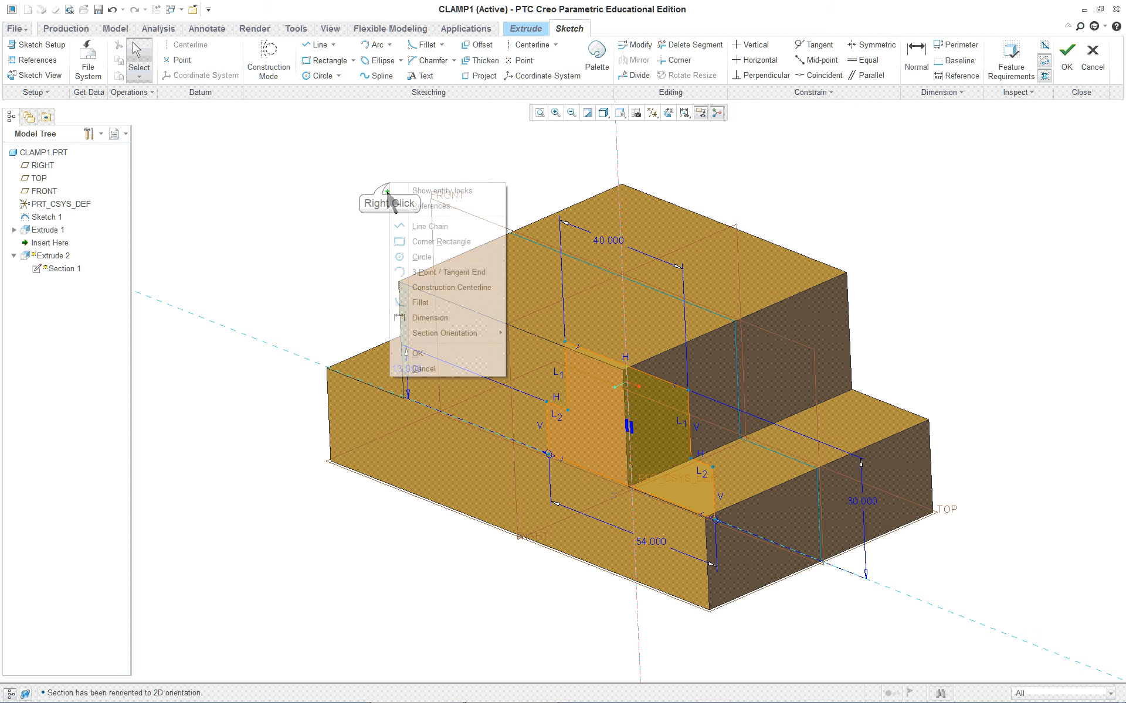
pyautogui.click(430, 354)
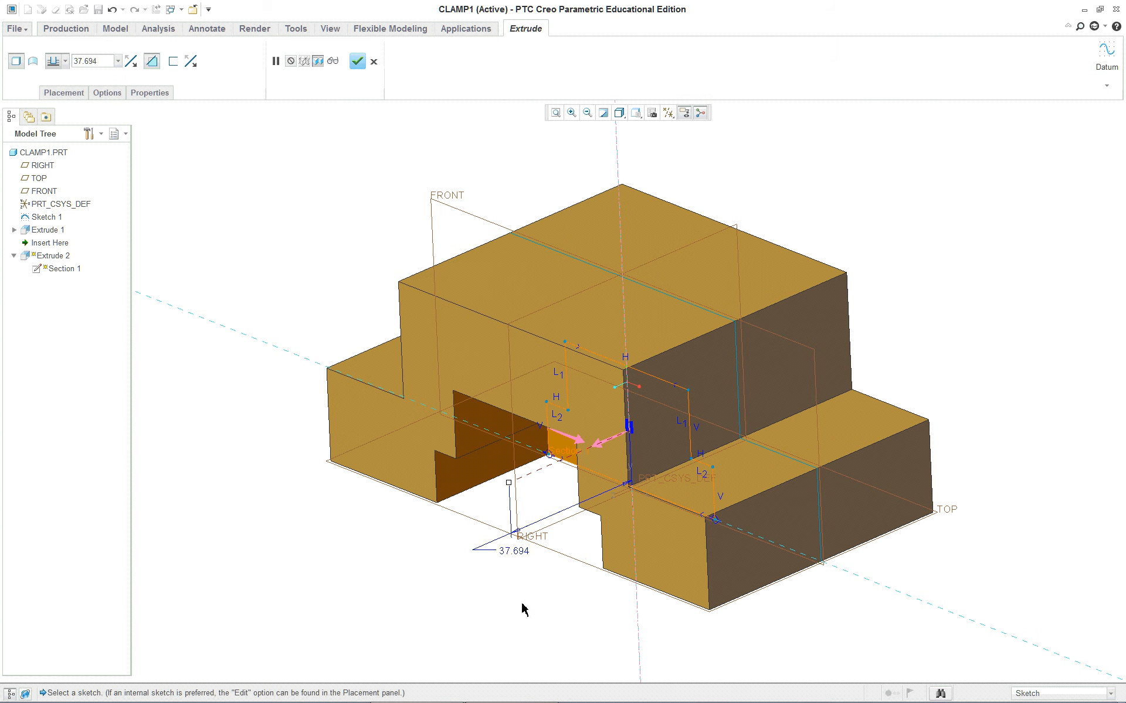
# - Flip the cut's material side to preview removing everything outside the profile, and flip it back
pyautogui.moveTo(523, 610); pyautogui.dragTo(573, 572, button='middle')
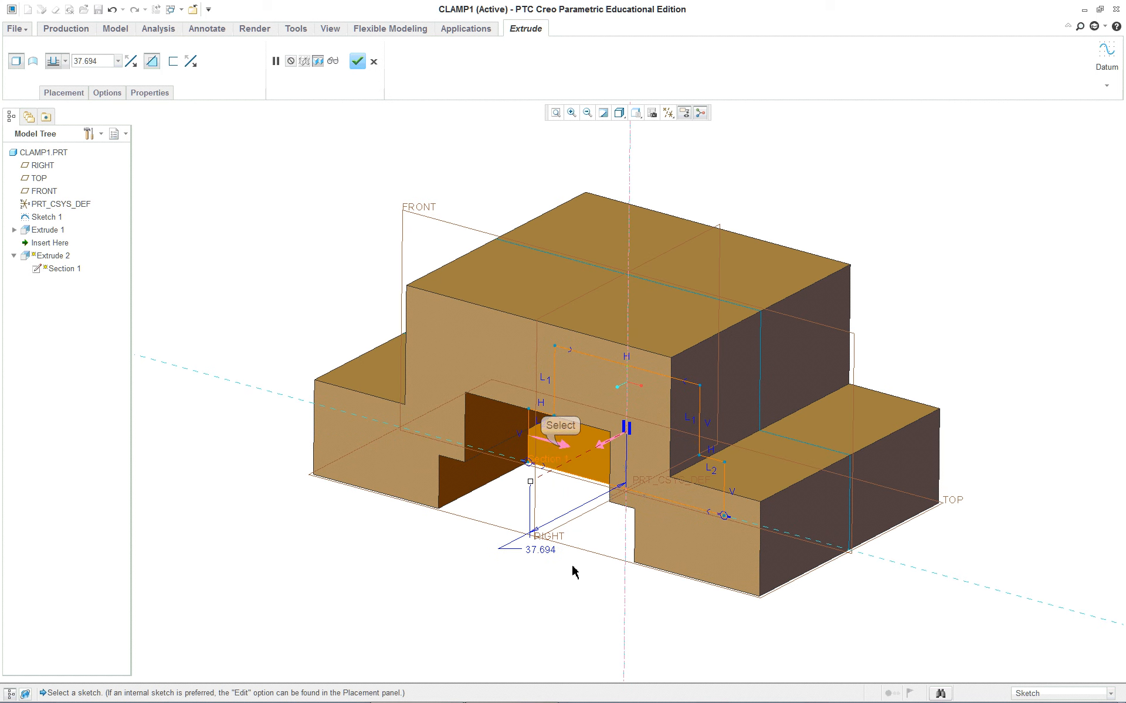
pyautogui.click(561, 450)
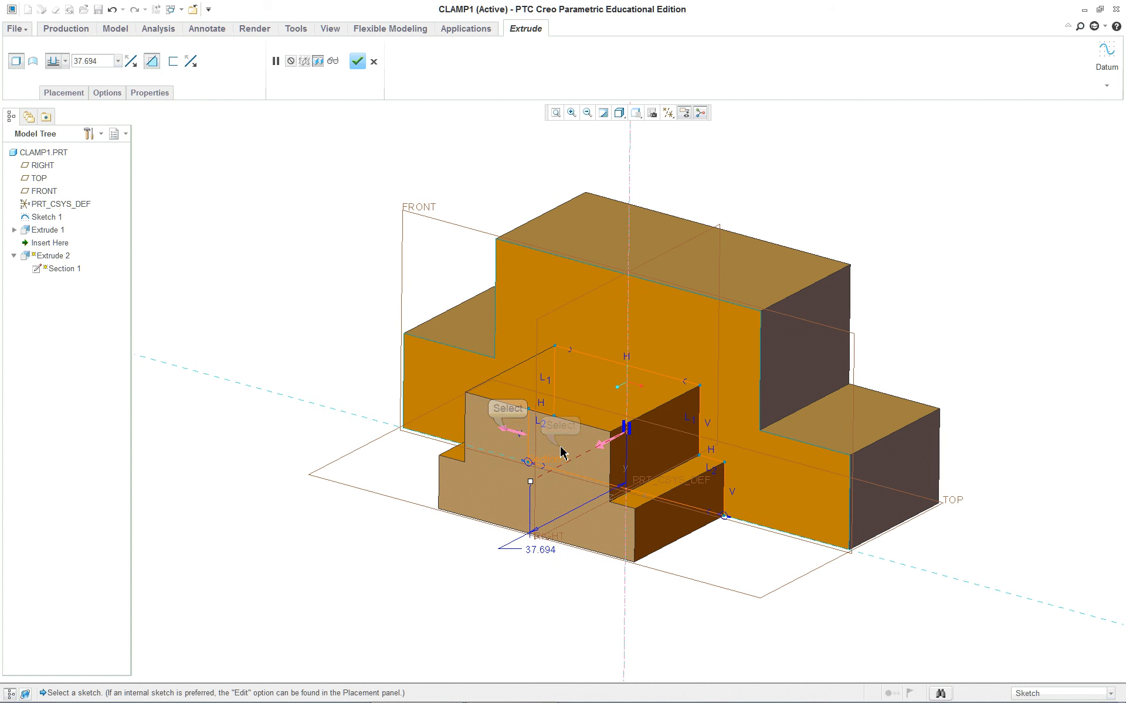
pyautogui.click(508, 432)
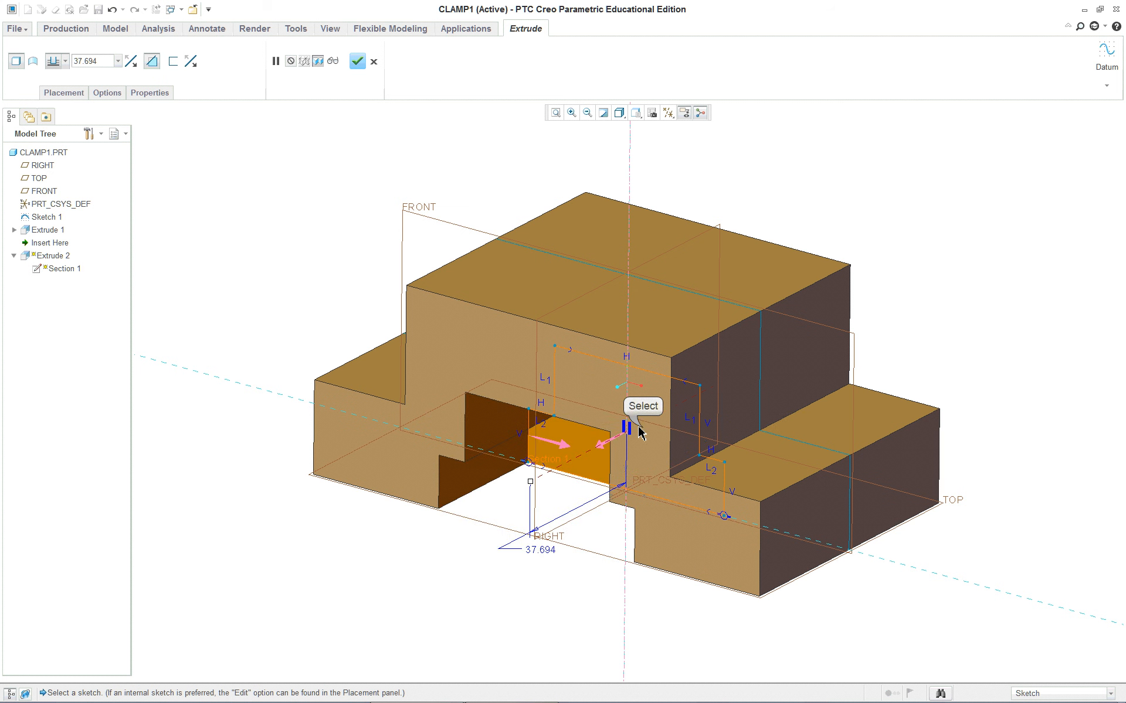
# - Set the cut's depth to Through All on both Side 1 and Side 2 and complete the feature
pyautogui.click(103, 93)
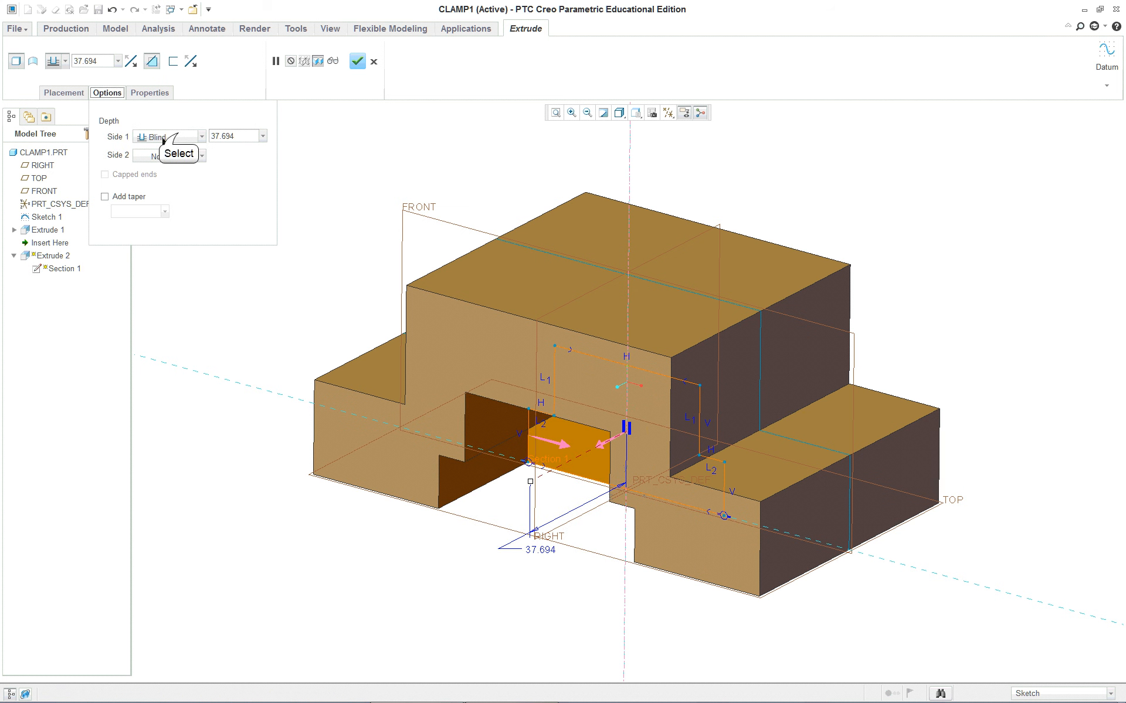
pyautogui.click(179, 138)
pyautogui.click(180, 186)
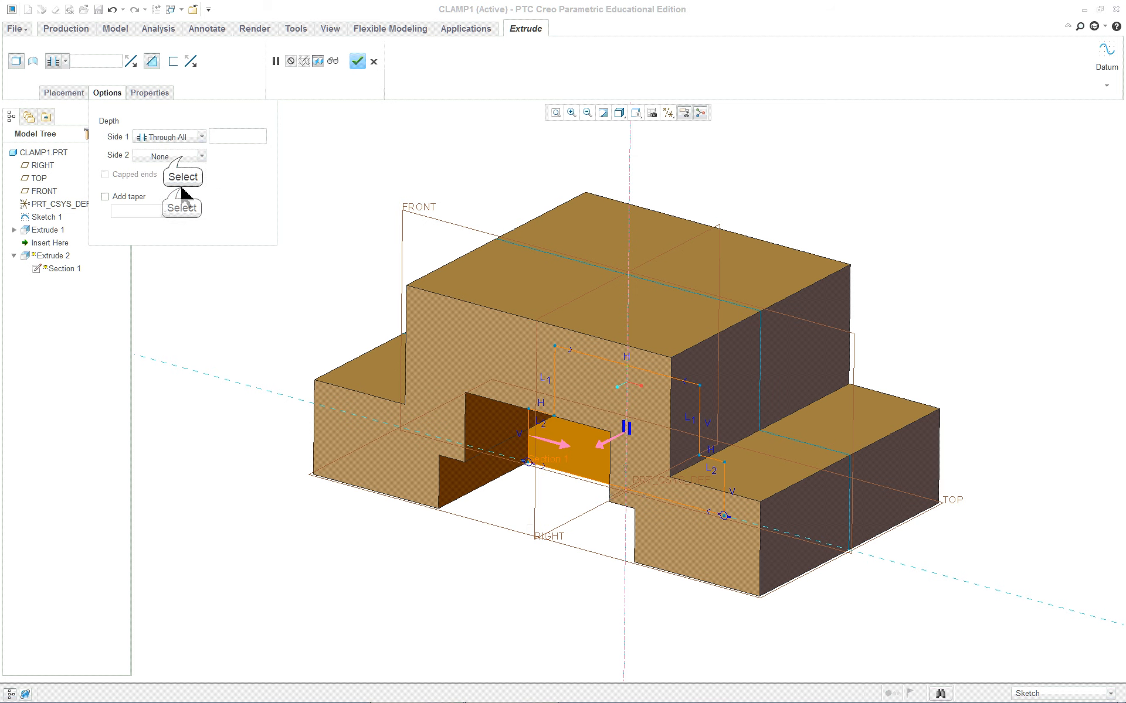
pyautogui.click(182, 157)
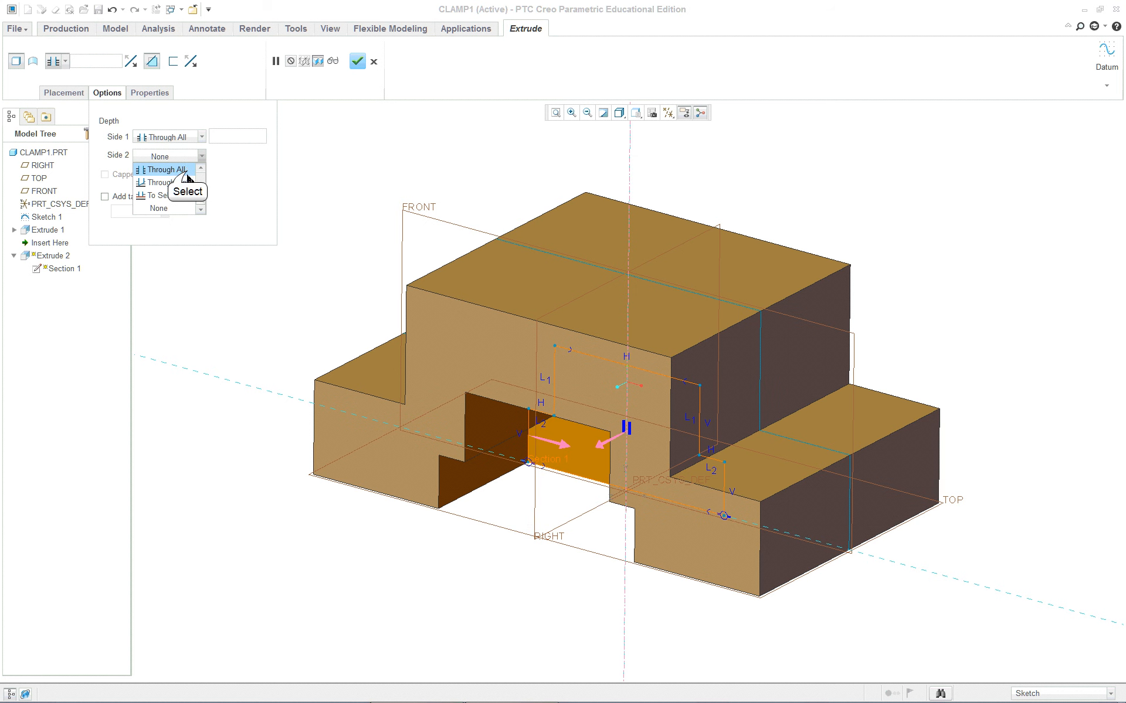
pyautogui.click(187, 171)
pyautogui.moveTo(302, 284)
pyautogui.mouseDown(button='middle')
pyautogui.moveTo(364, 251)
pyautogui.moveTo(301, 281)
pyautogui.moveTo(322, 276)
pyautogui.mouseUp(button='middle')
pyautogui.middleClick(322, 281)
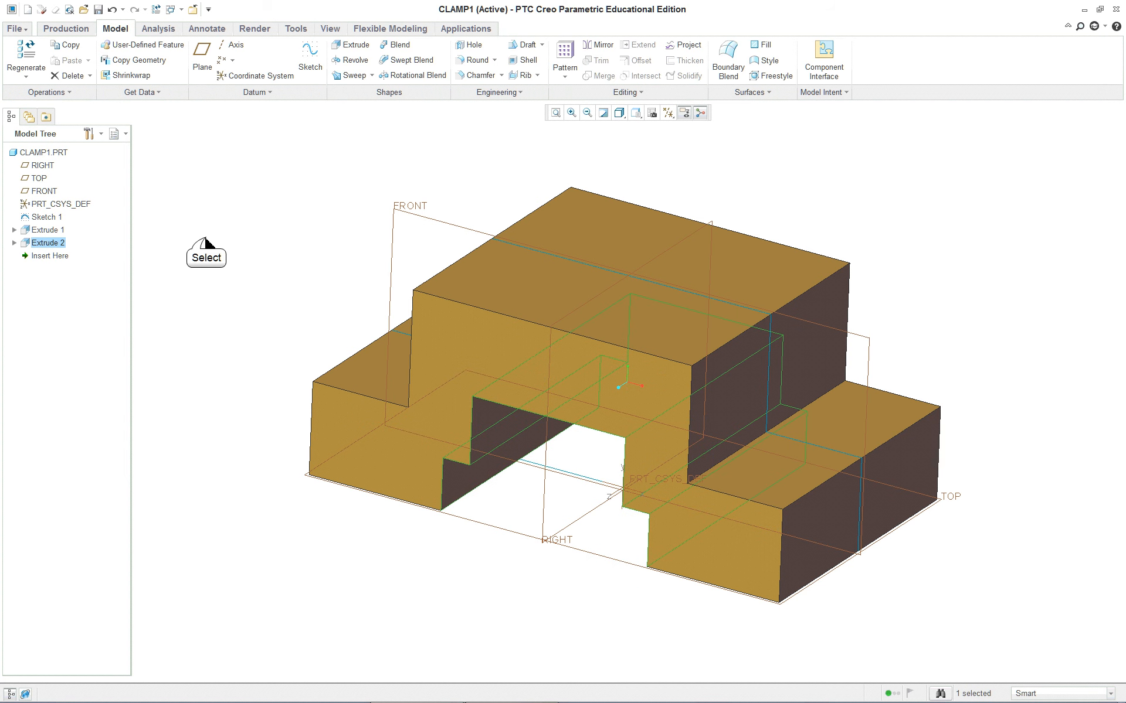
pyautogui.click(205, 244)
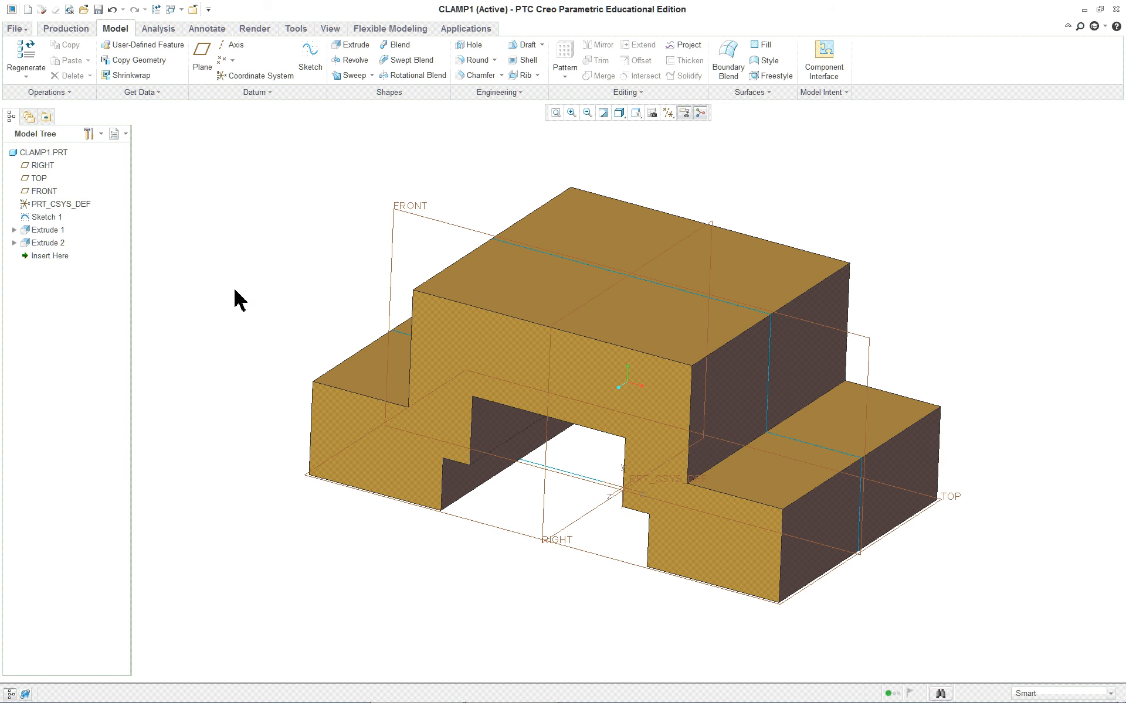
pyautogui.moveTo(265, 316)
pyautogui.mouseDown(button='middle')
pyautogui.moveTo(343, 298)
pyautogui.moveTo(258, 314)
pyautogui.moveTo(254, 299)
pyautogui.moveTo(258, 309)
pyautogui.mouseUp(button='middle')
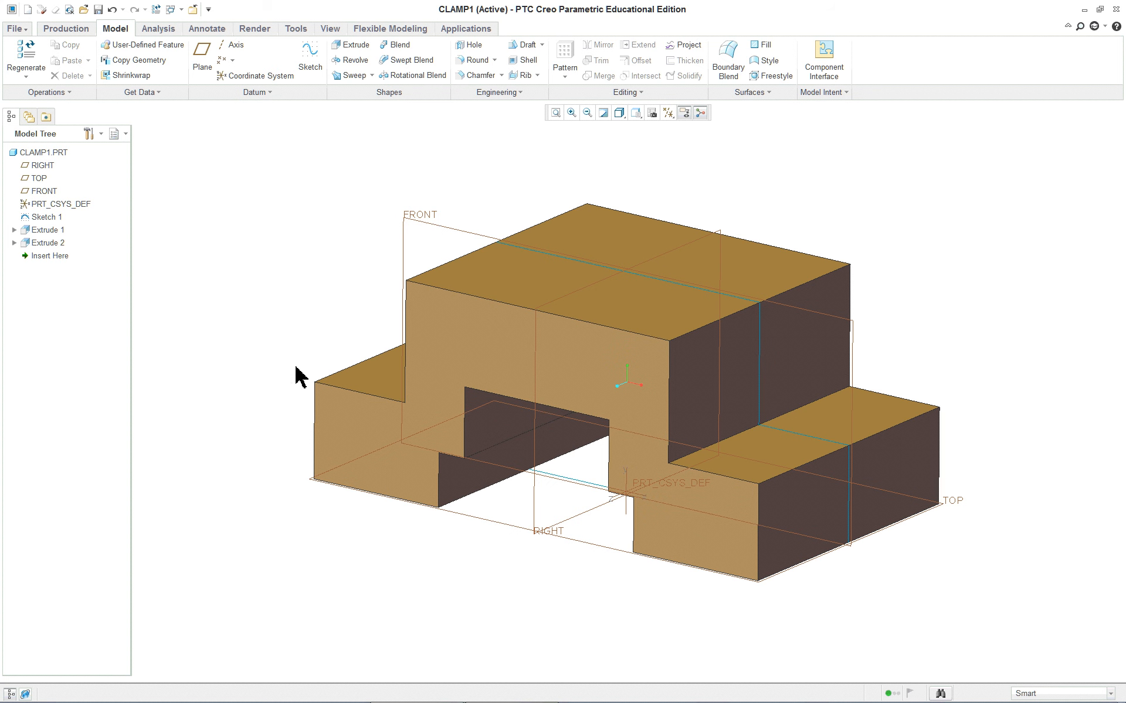
pyautogui.moveTo(253, 463)
pyautogui.mouseDown(button='middle')
pyautogui.moveTo(292, 414)
pyautogui.moveTo(226, 465)
pyautogui.moveTo(243, 435)
pyautogui.moveTo(261, 448)
pyautogui.moveTo(253, 463)
pyautogui.moveTo(259, 443)
pyautogui.mouseUp(button='middle')
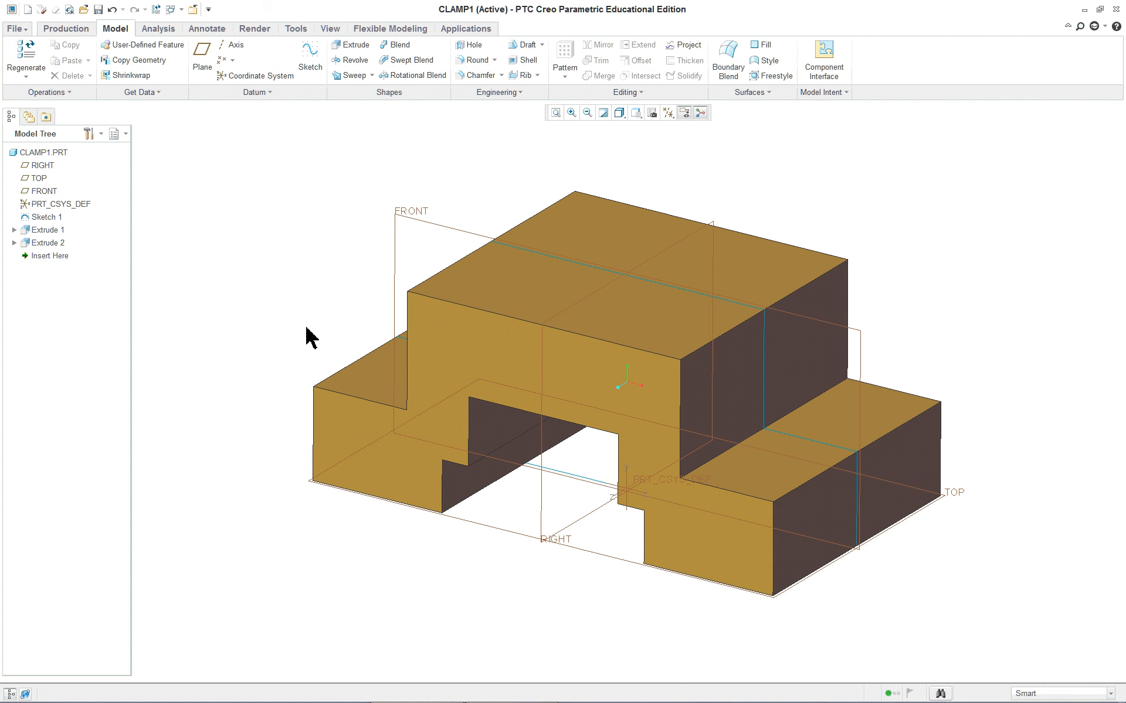
# - Read ahead in the Lesson 4 PDF to the Figure 4.9 dimensions for the centered cut and return to Creo
pyautogui.hotkey('alt', 'Tab')
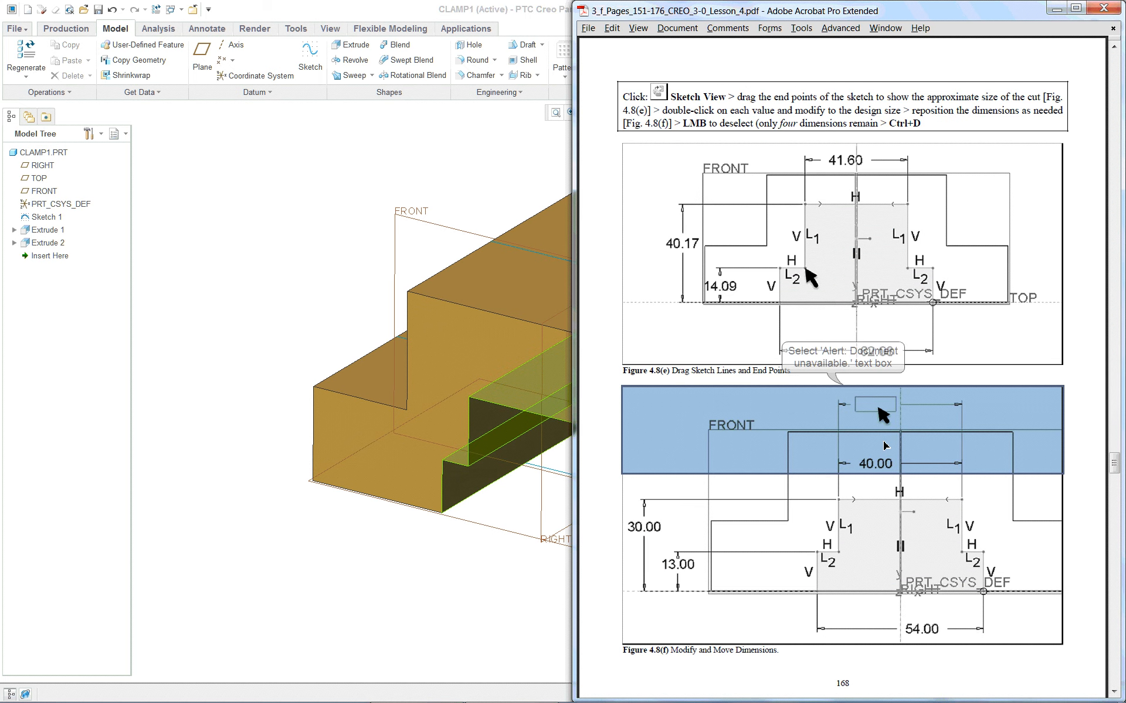
pyautogui.scroll(-1, 839, 450)
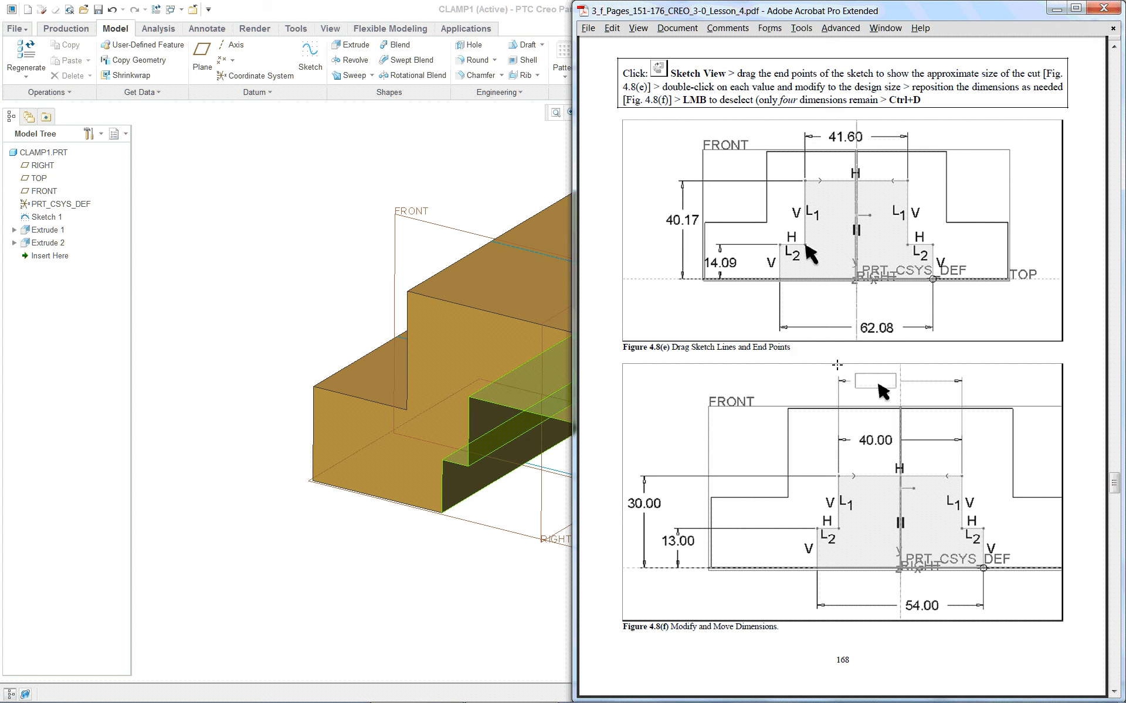
pyautogui.scroll(-2, 838, 365)
pyautogui.scroll(-2, 838, 365)
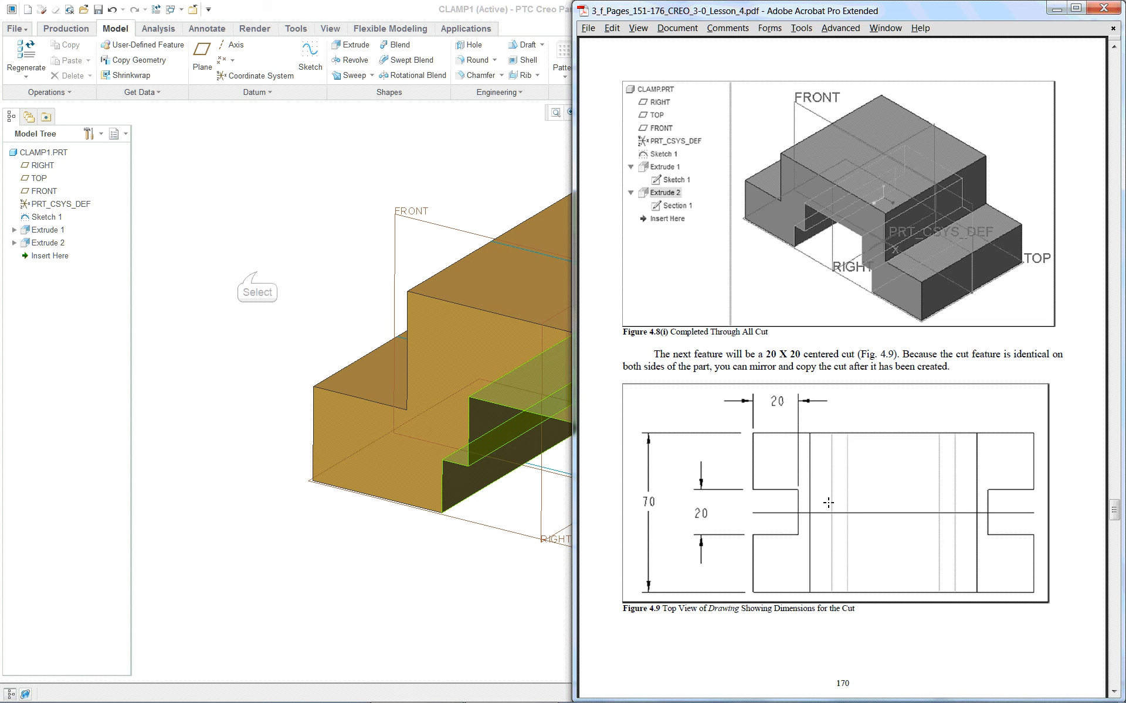
pyautogui.middleClick(539, 452)
pyautogui.click(258, 281)
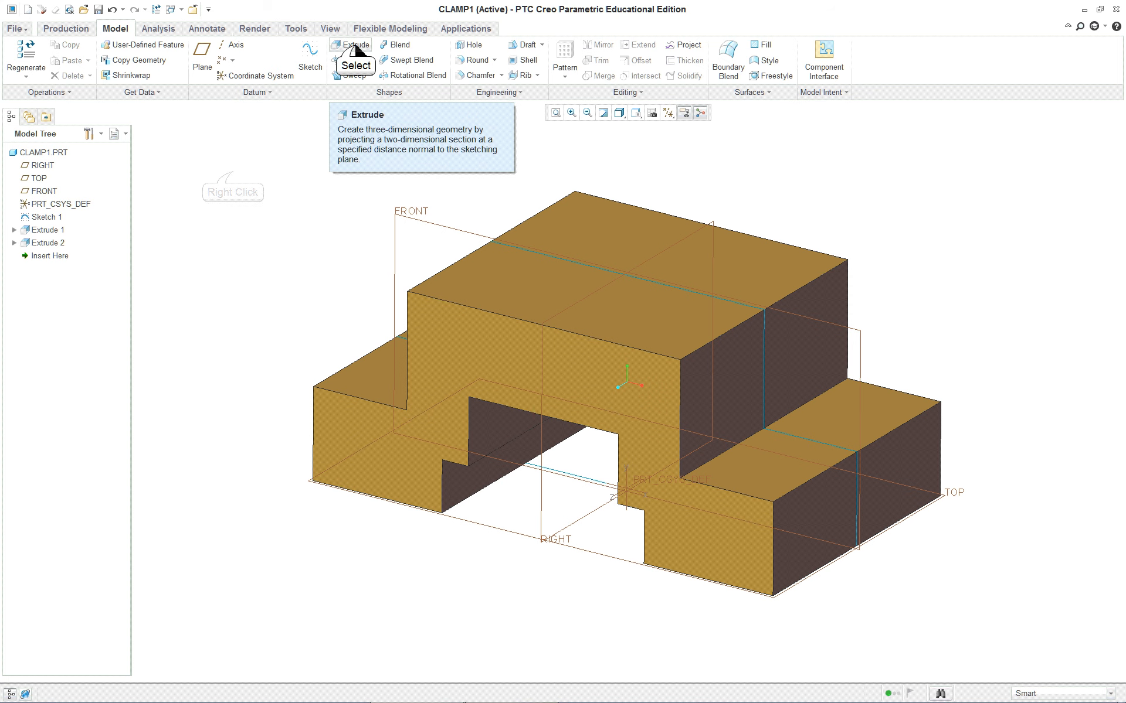
# - Start a new Extrude set to remove material and choose the TOP datum plane as its sketching plane
pyautogui.click(355, 45)
pyautogui.rightClick(234, 175)
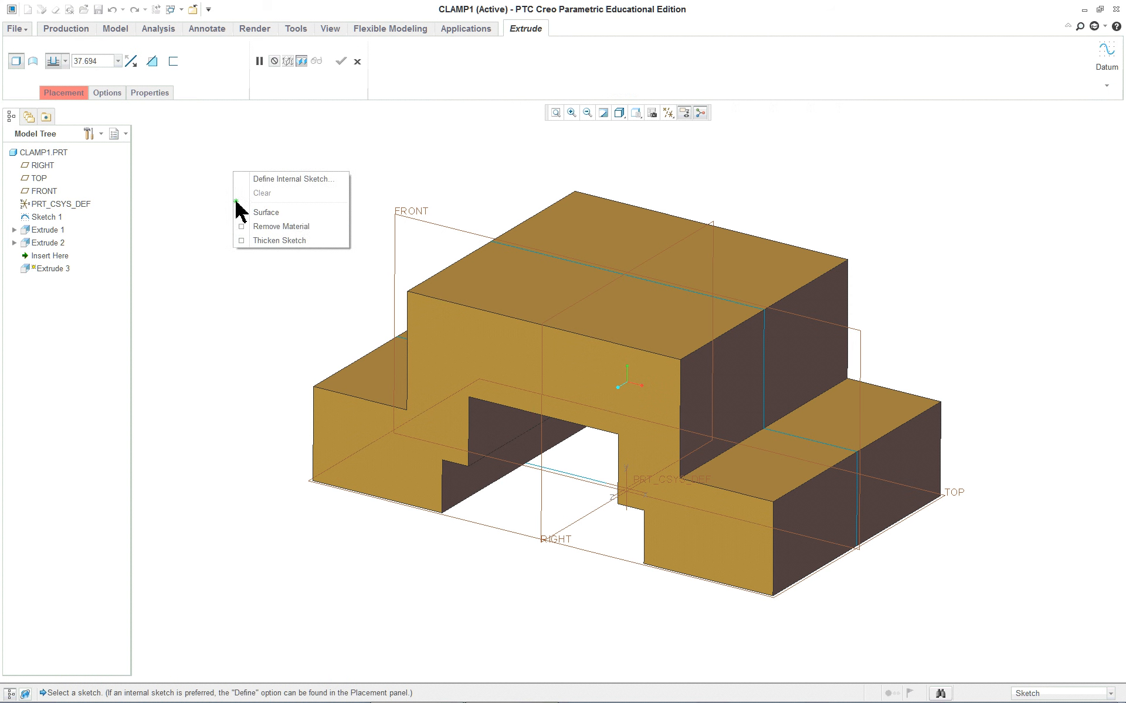
pyautogui.click(298, 228)
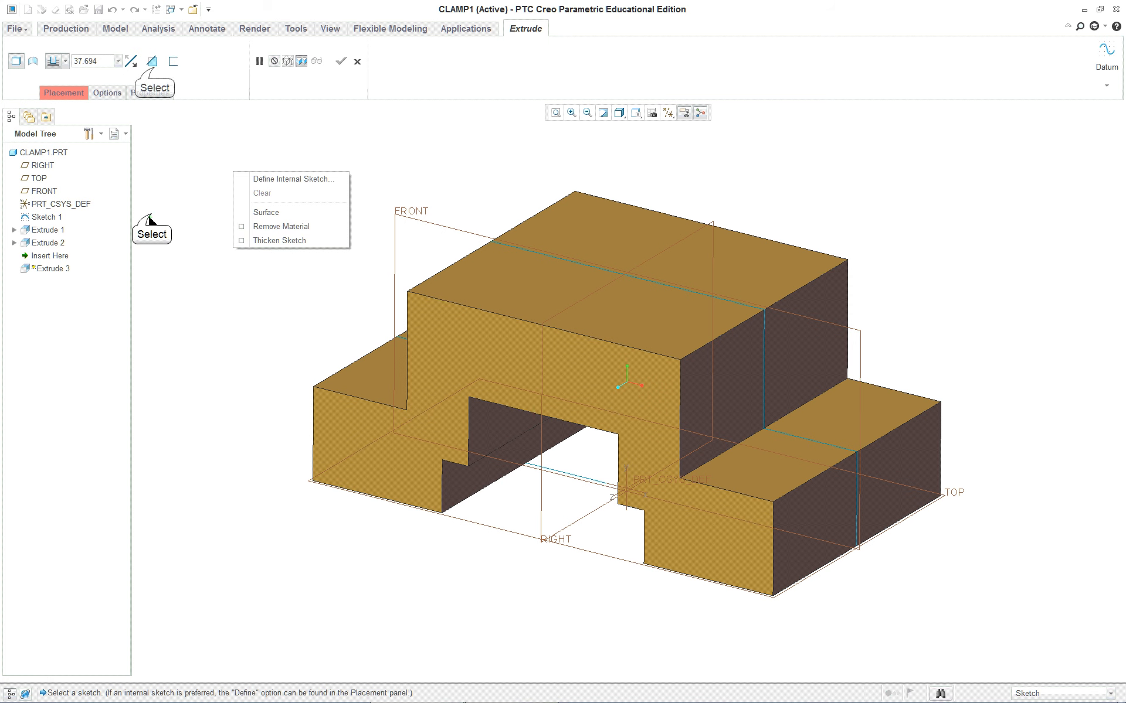
pyautogui.click(153, 63)
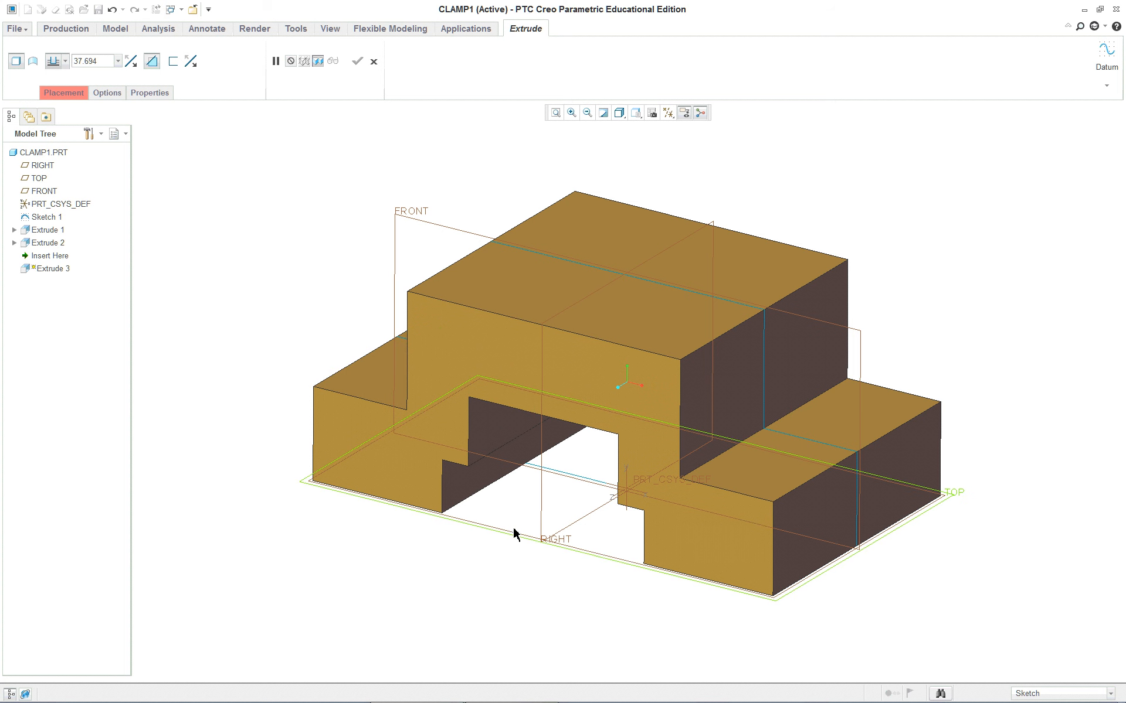
pyautogui.moveTo(224, 410); pyautogui.dragTo(241, 281, button='middle')
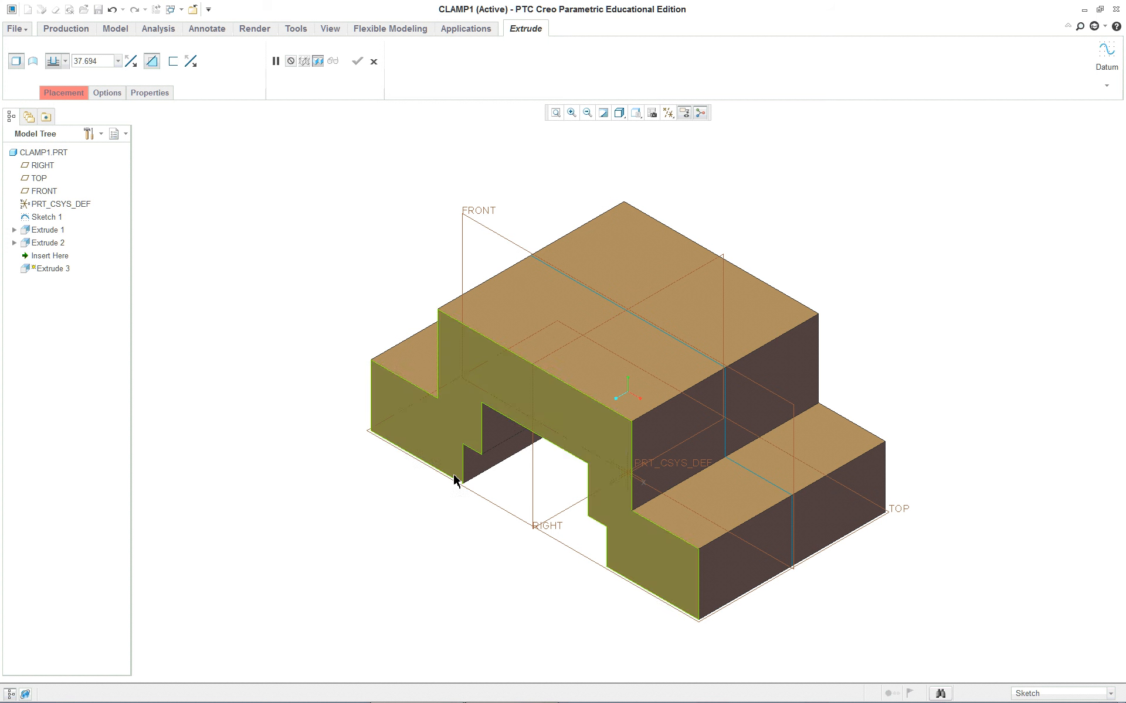
pyautogui.click(496, 512)
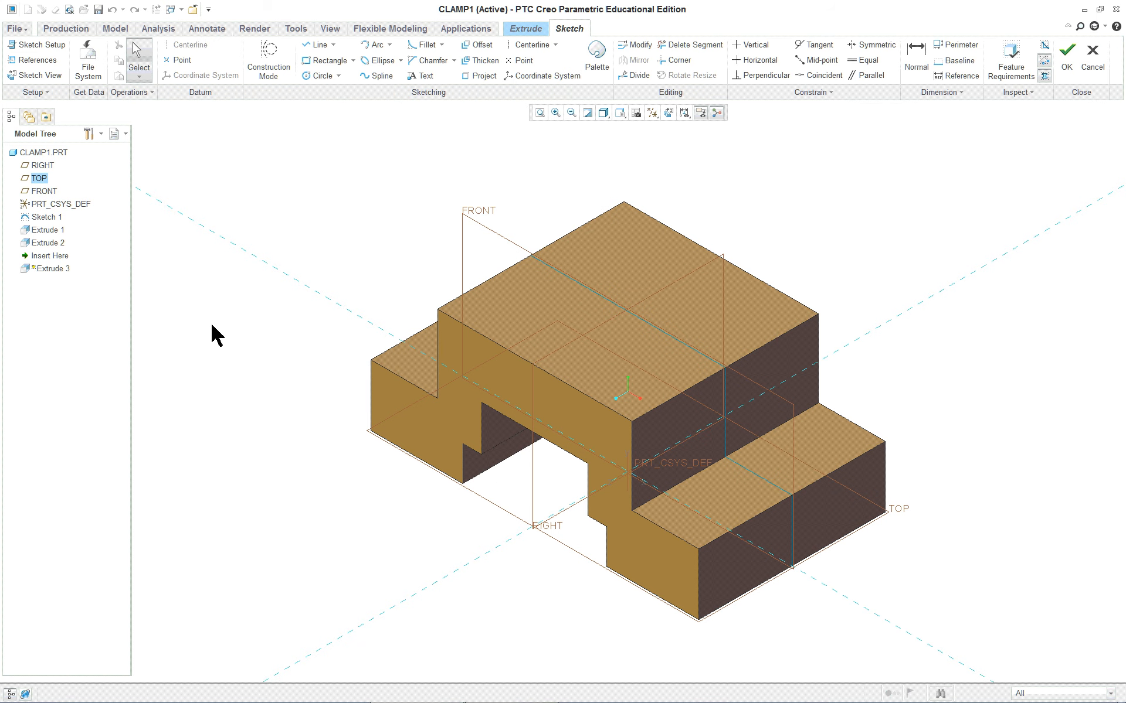
# - Orient the sketch to the 2D sketch view and add the part's left end surface as a sketch reference
pyautogui.click(668, 113)
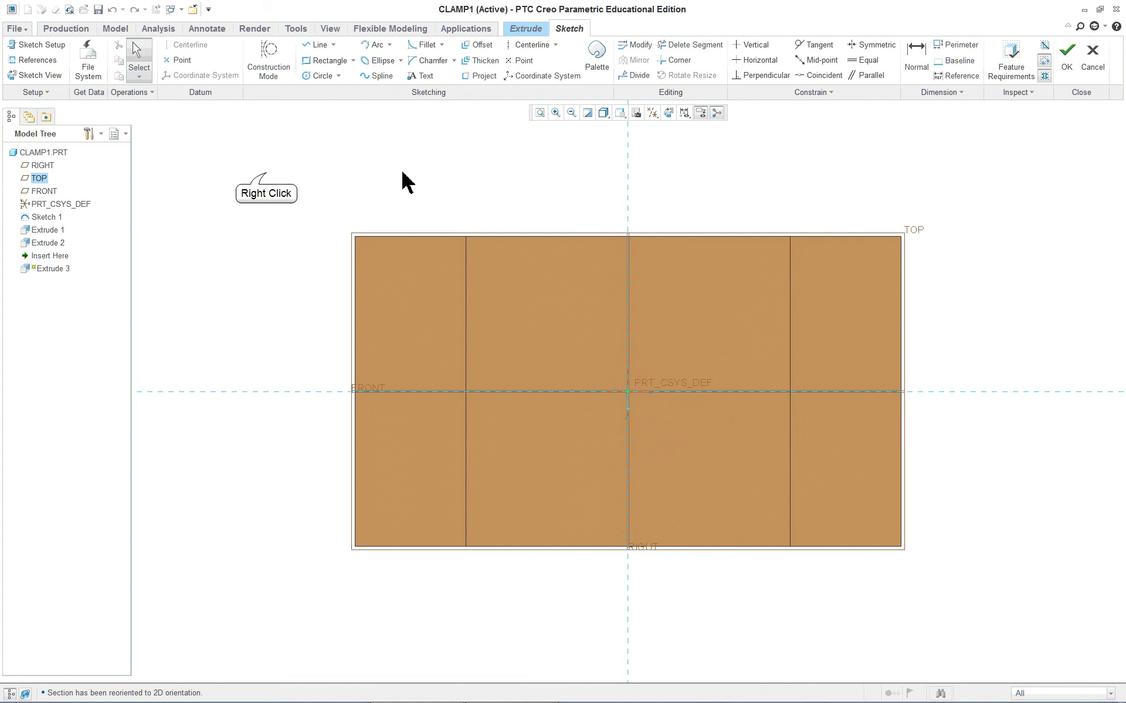
pyautogui.rightClick(267, 174)
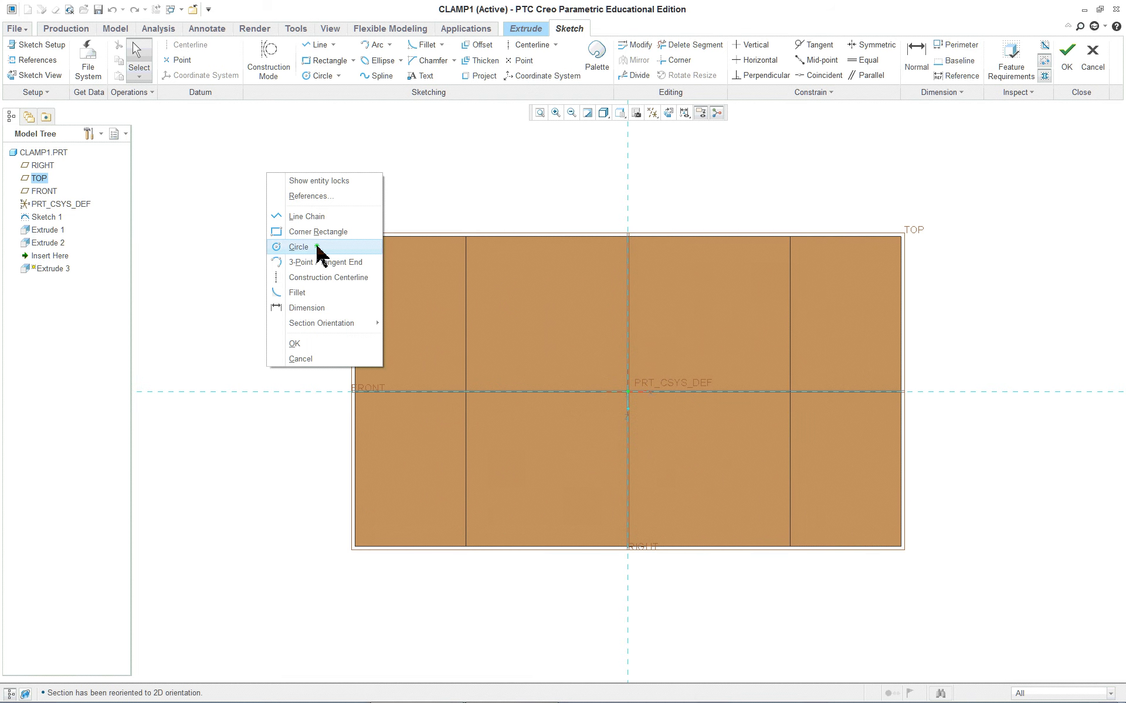
pyautogui.click(333, 196)
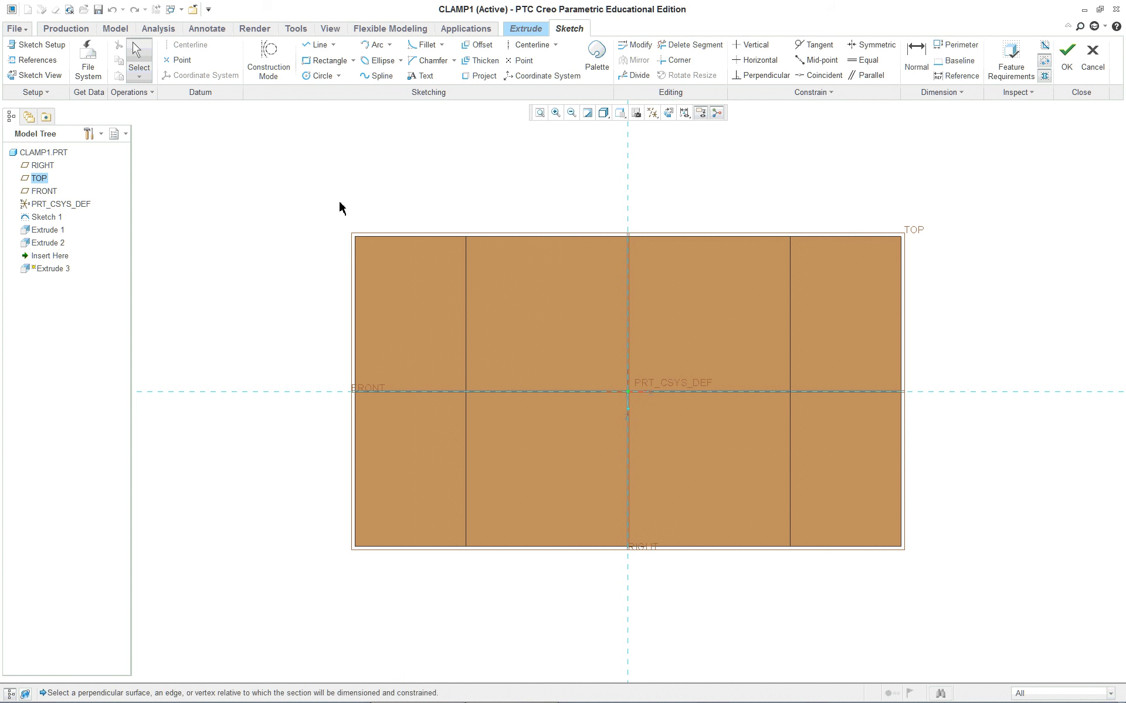
pyautogui.click(355, 345)
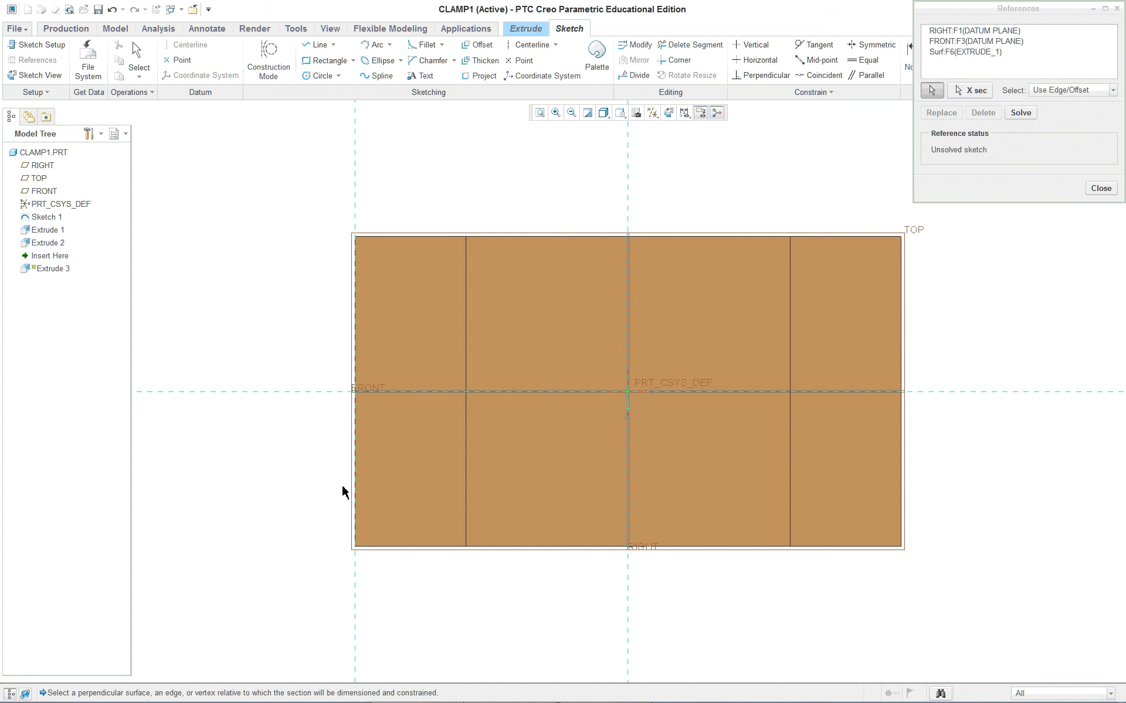
# - Draw a horizontal construction centerline along the FRONT plane reference
pyautogui.rightClick(243, 216)
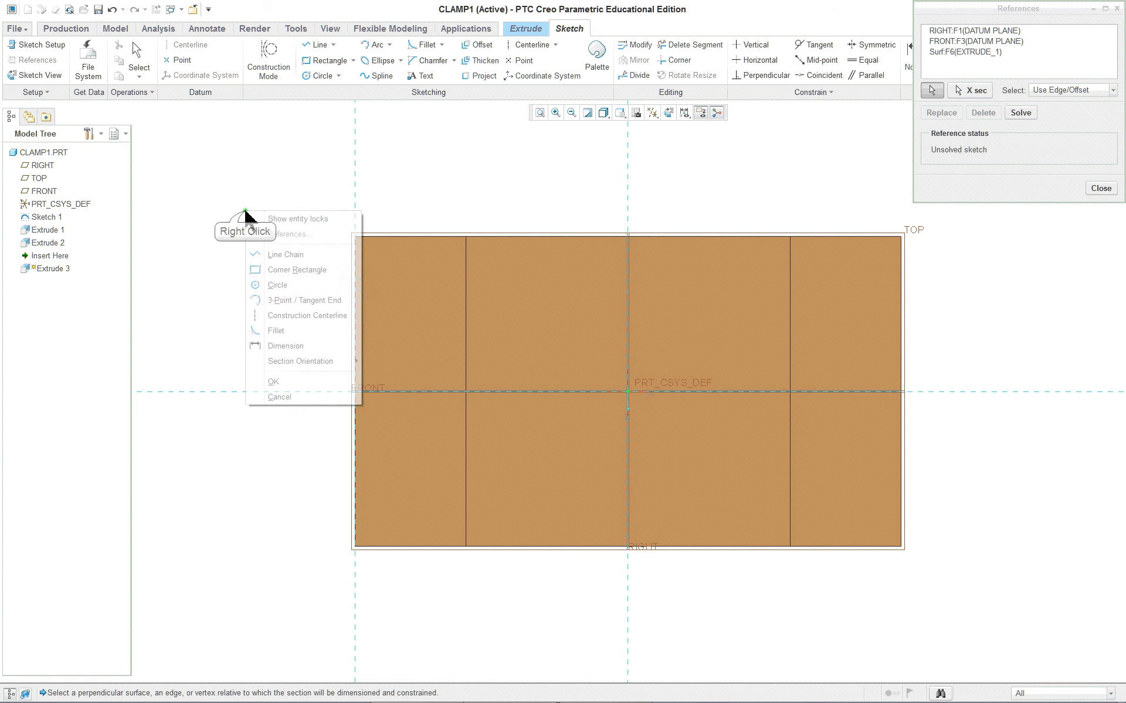
pyautogui.click(299, 316)
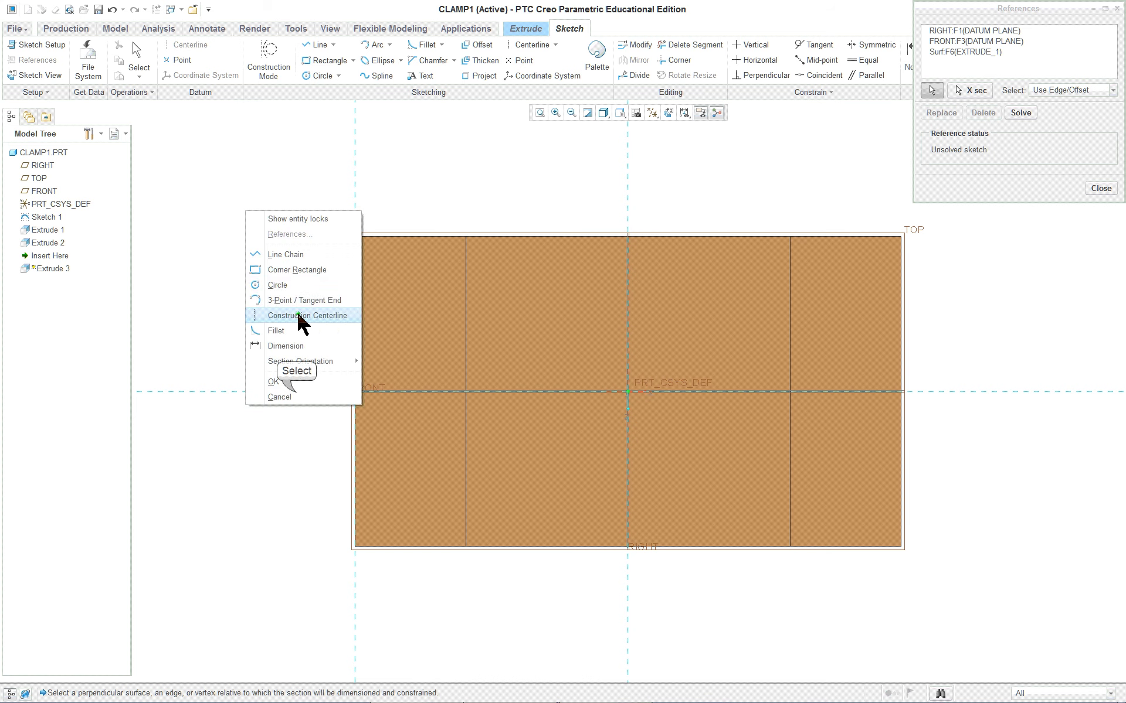
pyautogui.click(296, 392)
pyautogui.click(343, 391)
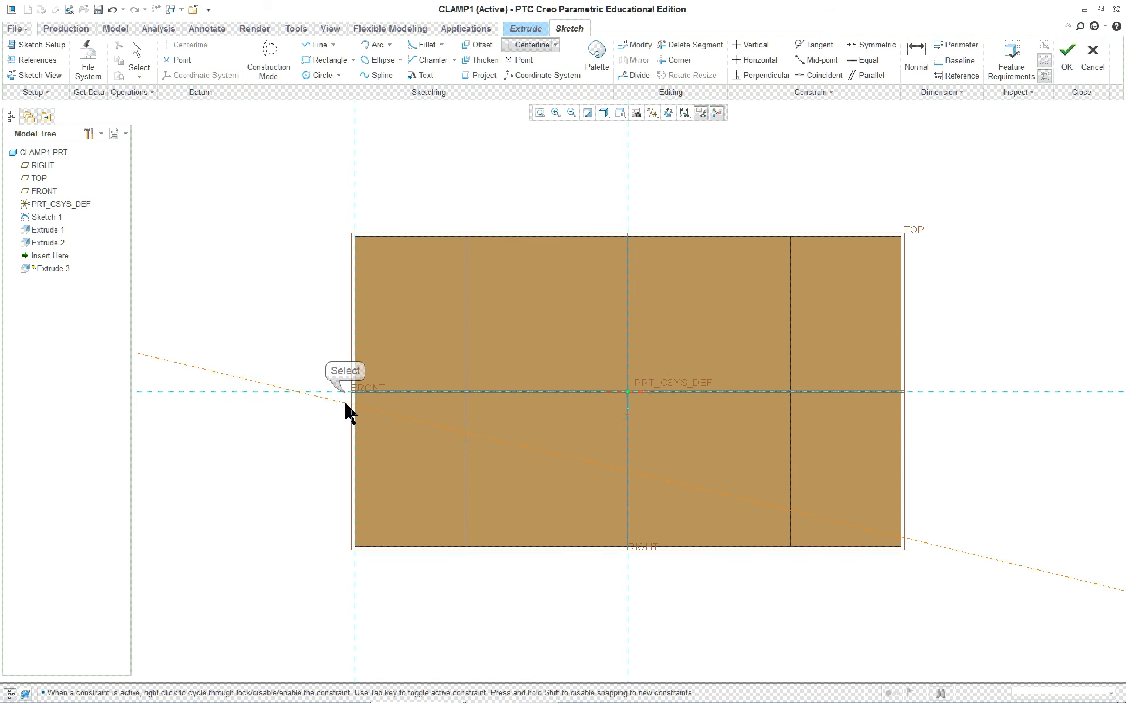
pyautogui.middleClick(308, 286)
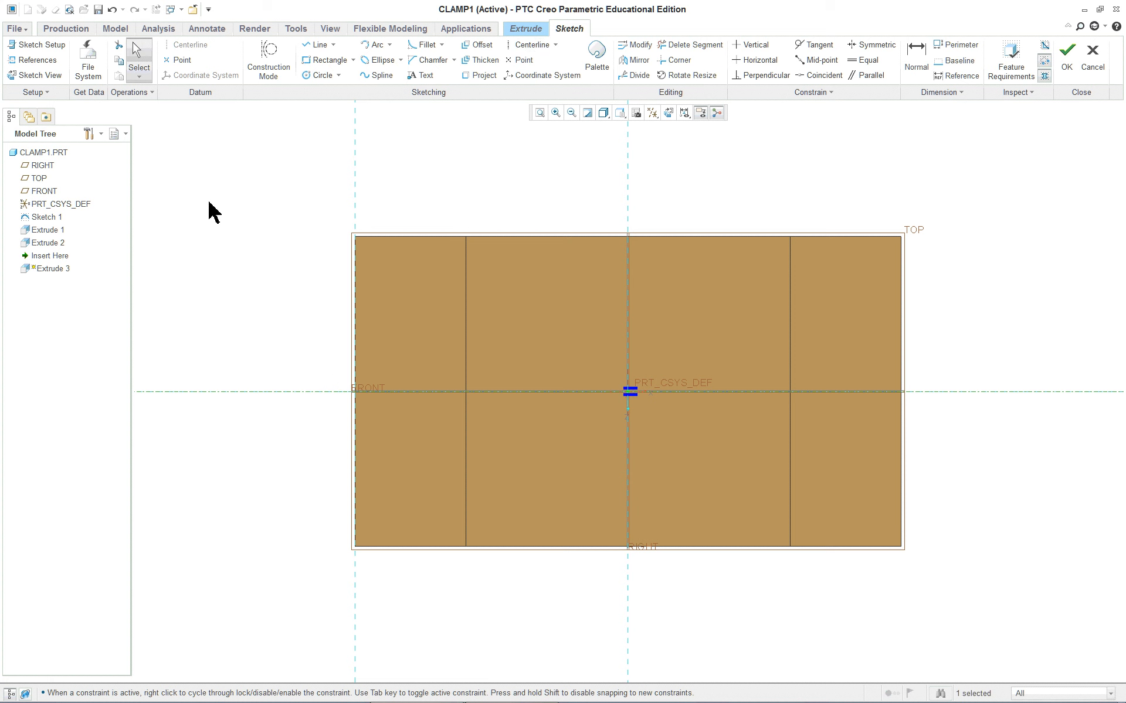
# - With hidden-line display on, sketch a rectangle about 21.7 by 23.8 from the part's left end reference, symmetric about the centerline
pyautogui.click(330, 61)
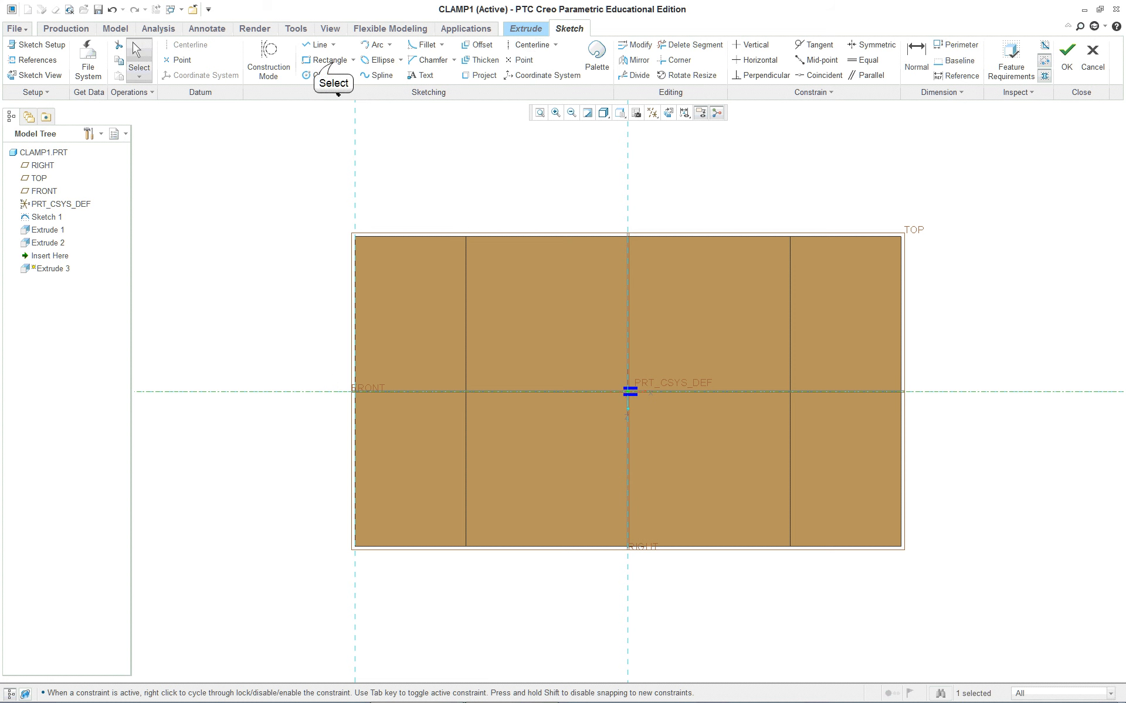
pyautogui.click(358, 336)
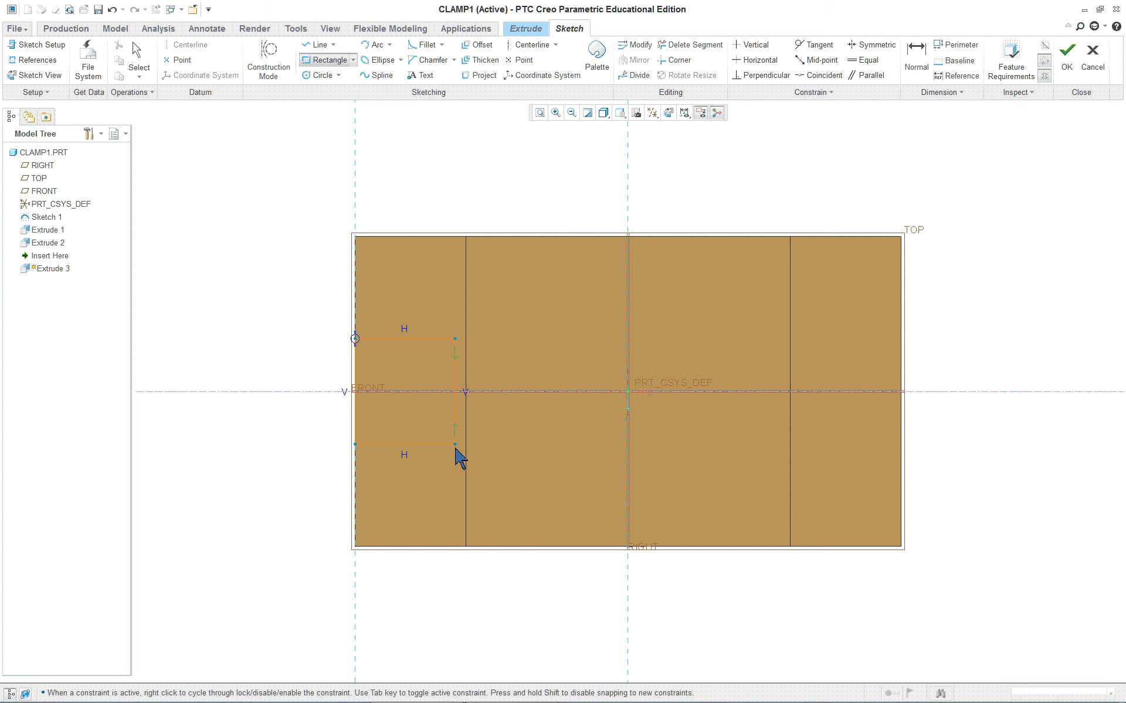
pyautogui.click(604, 114)
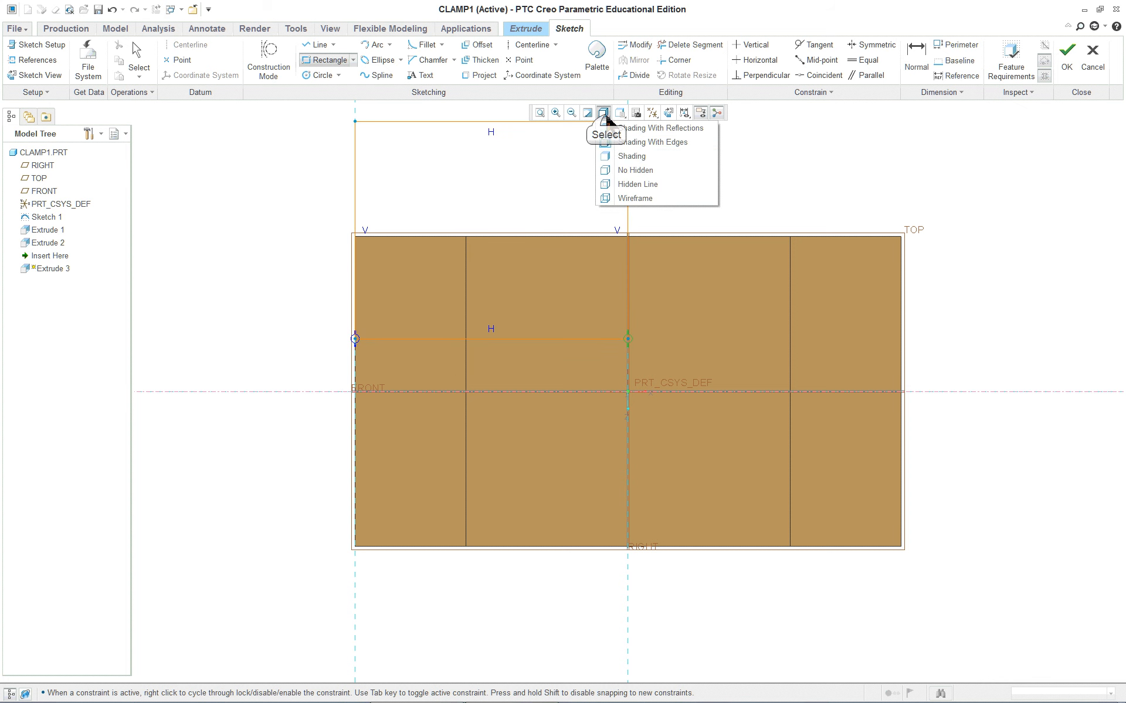
pyautogui.click(625, 184)
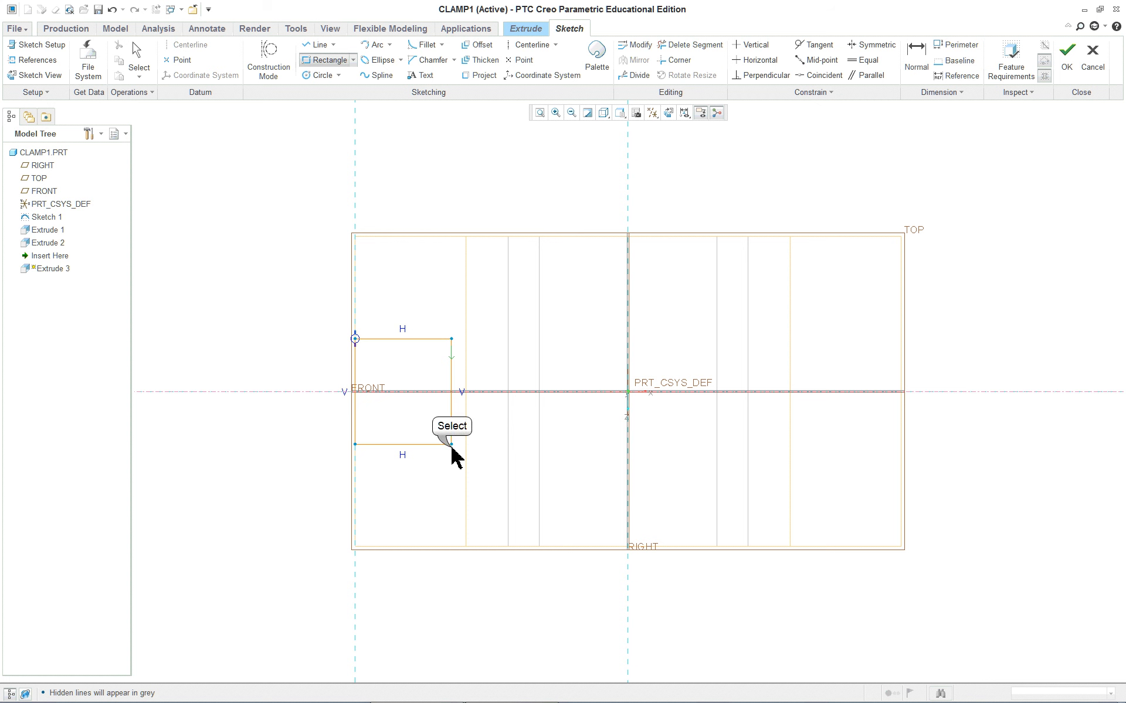
pyautogui.click(451, 446)
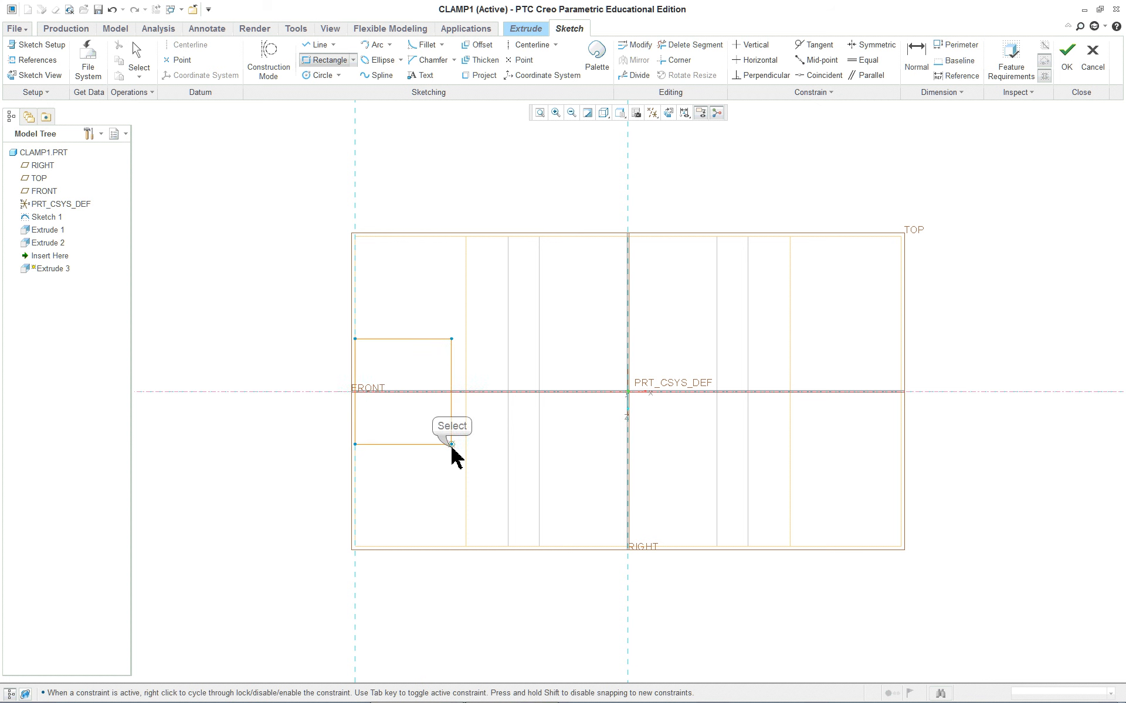
pyautogui.middleClick(291, 294)
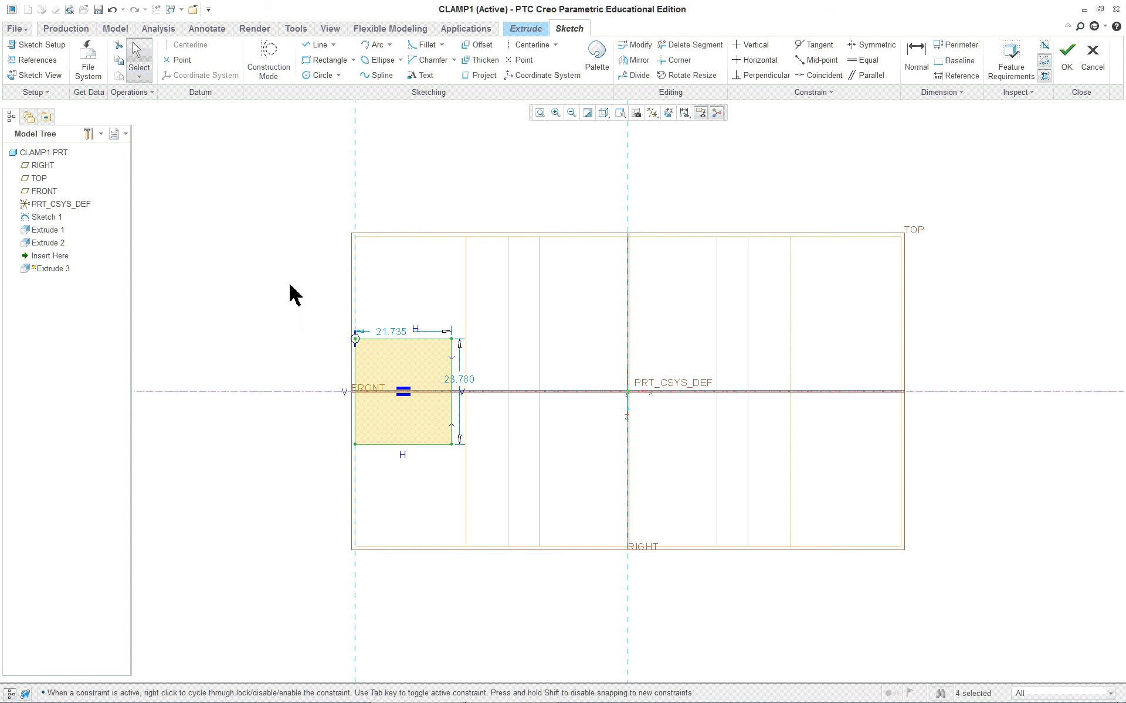
# - Set the rectangle's width to 20 and constrain its height dimension equal to the width
pyautogui.doubleClick(400, 330)
pyautogui.write('20')
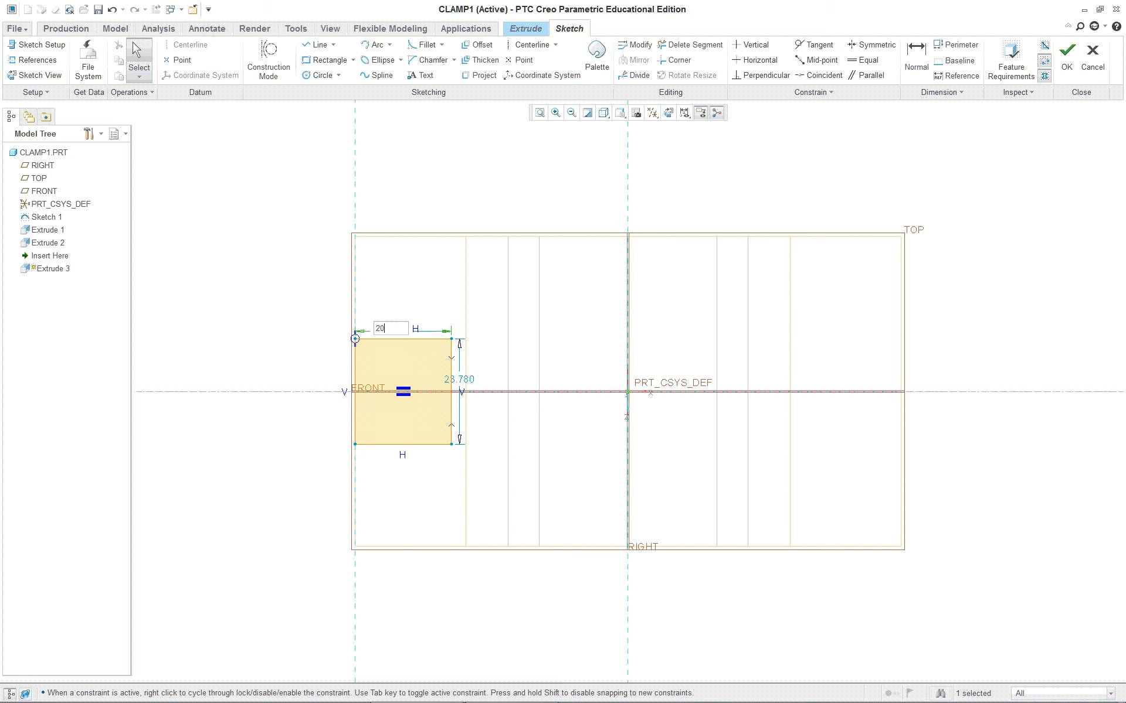
pyautogui.press('Return')
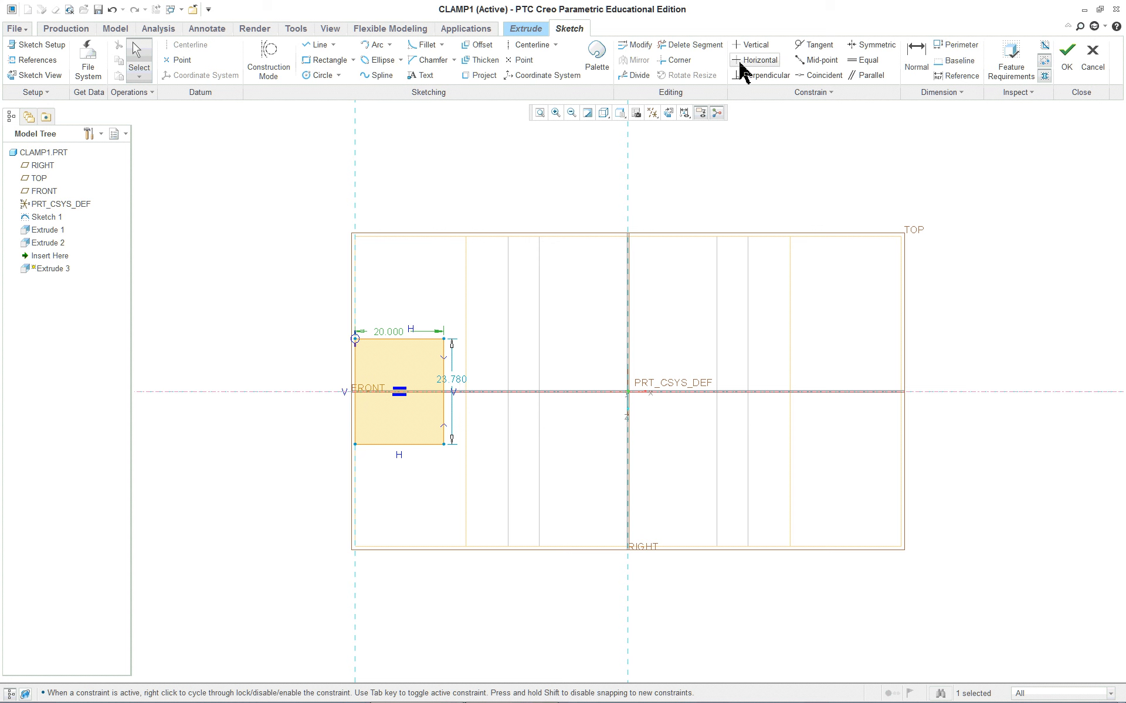
pyautogui.click(864, 61)
pyautogui.click(402, 334)
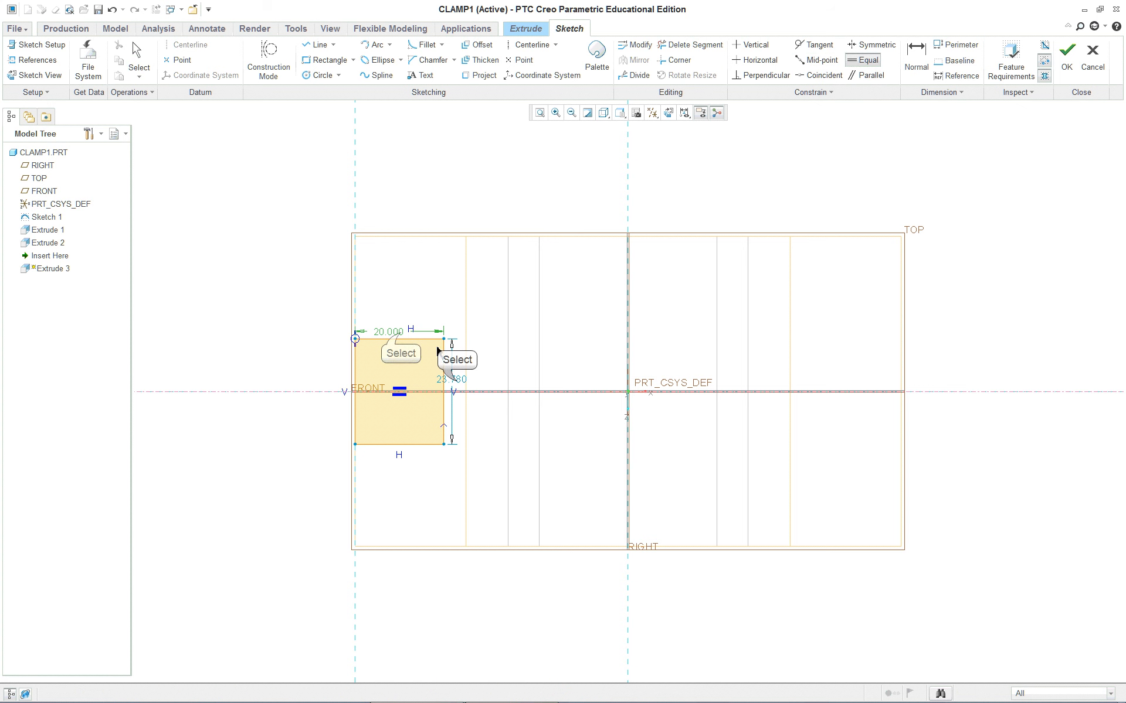
pyautogui.click(453, 379)
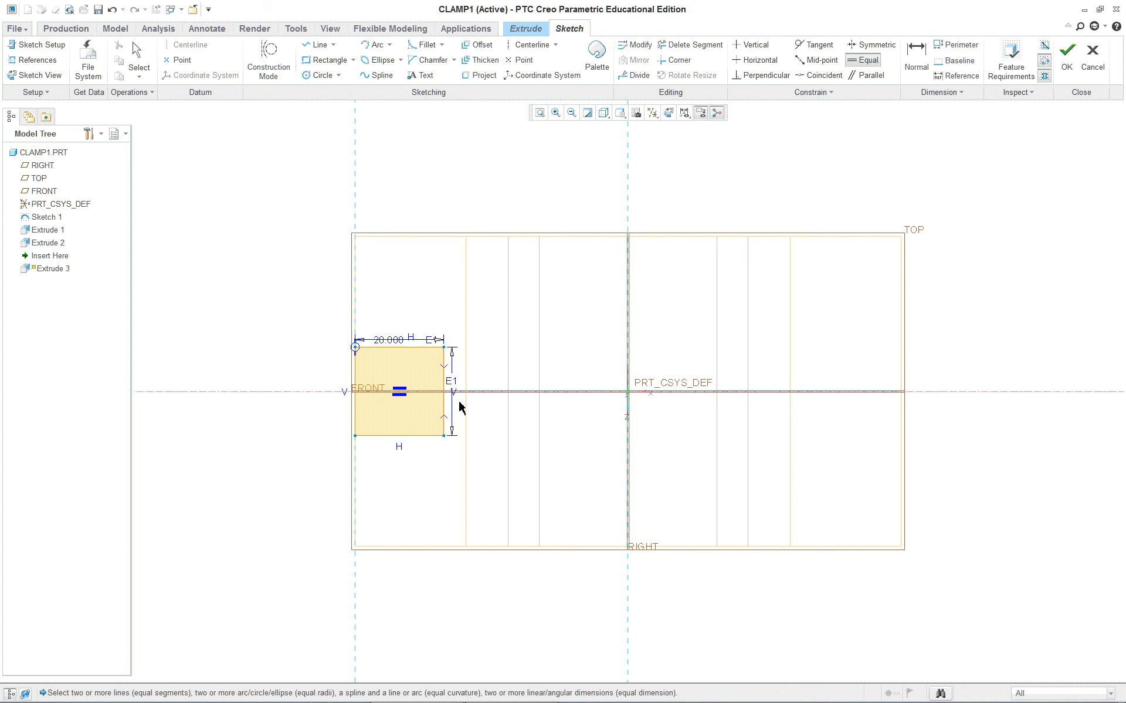
# - Switch the model display to Shading With Edges and complete the sketch
pyautogui.moveTo(459, 406)
pyautogui.mouseDown(button='middle')
pyautogui.moveTo(494, 360)
pyautogui.moveTo(439, 332)
pyautogui.moveTo(434, 305)
pyautogui.mouseUp(button='middle')
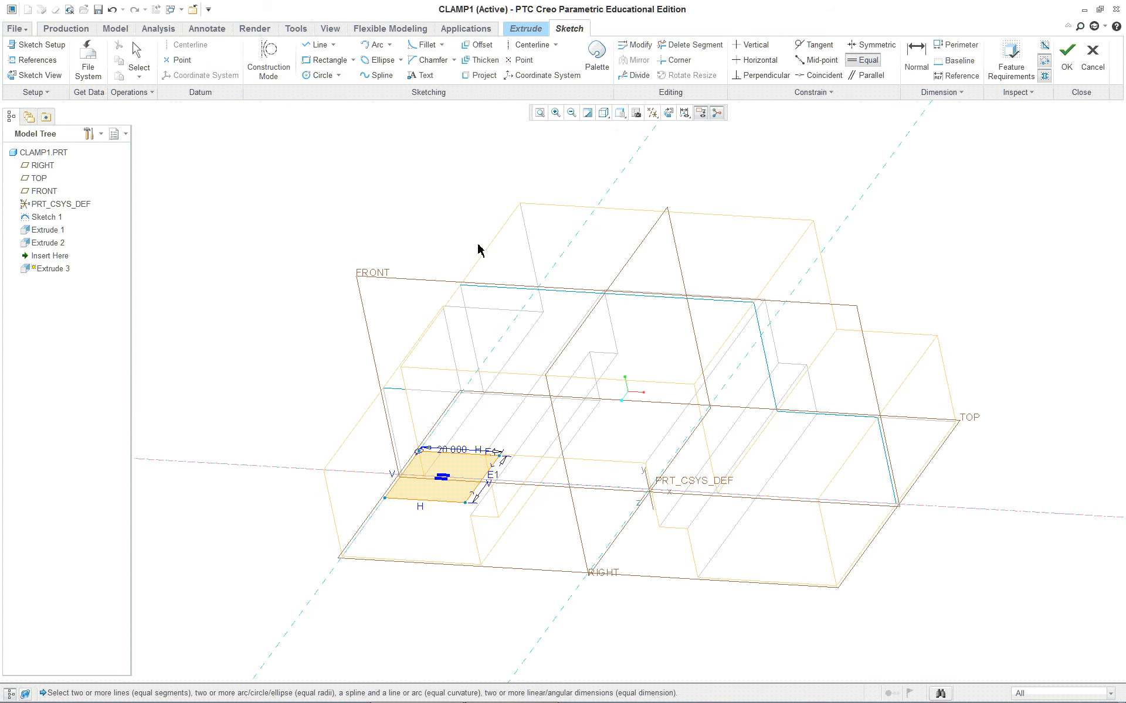
pyautogui.click(605, 113)
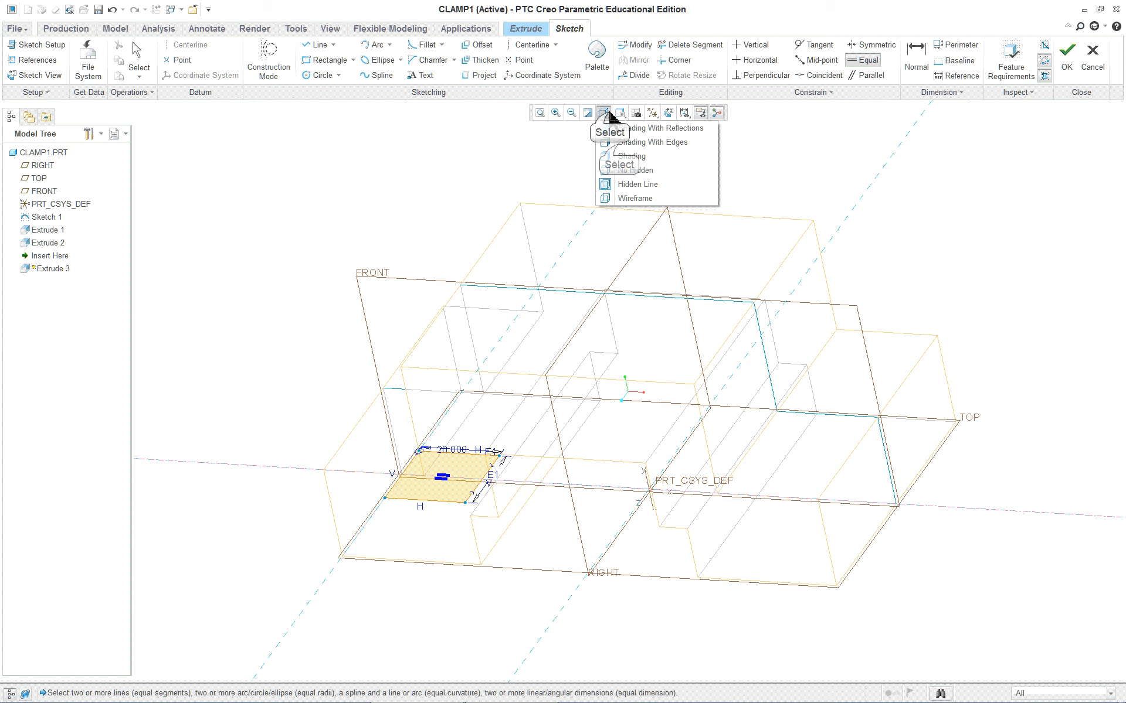
pyautogui.click(620, 145)
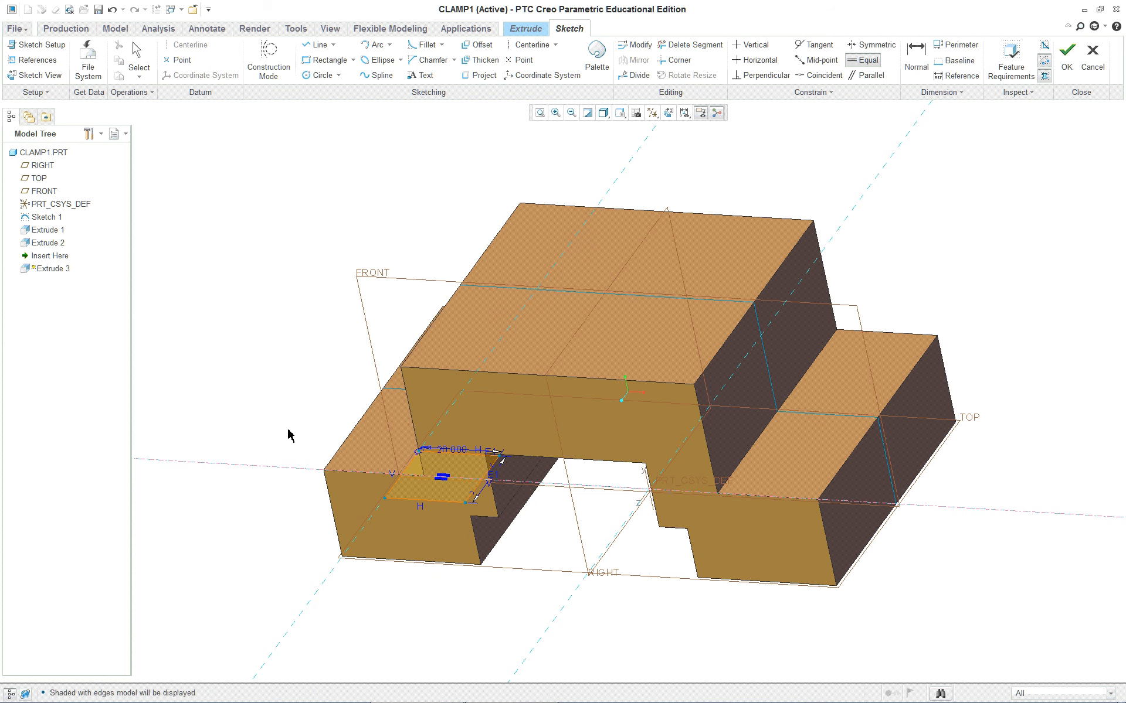
pyautogui.rightClick(237, 175)
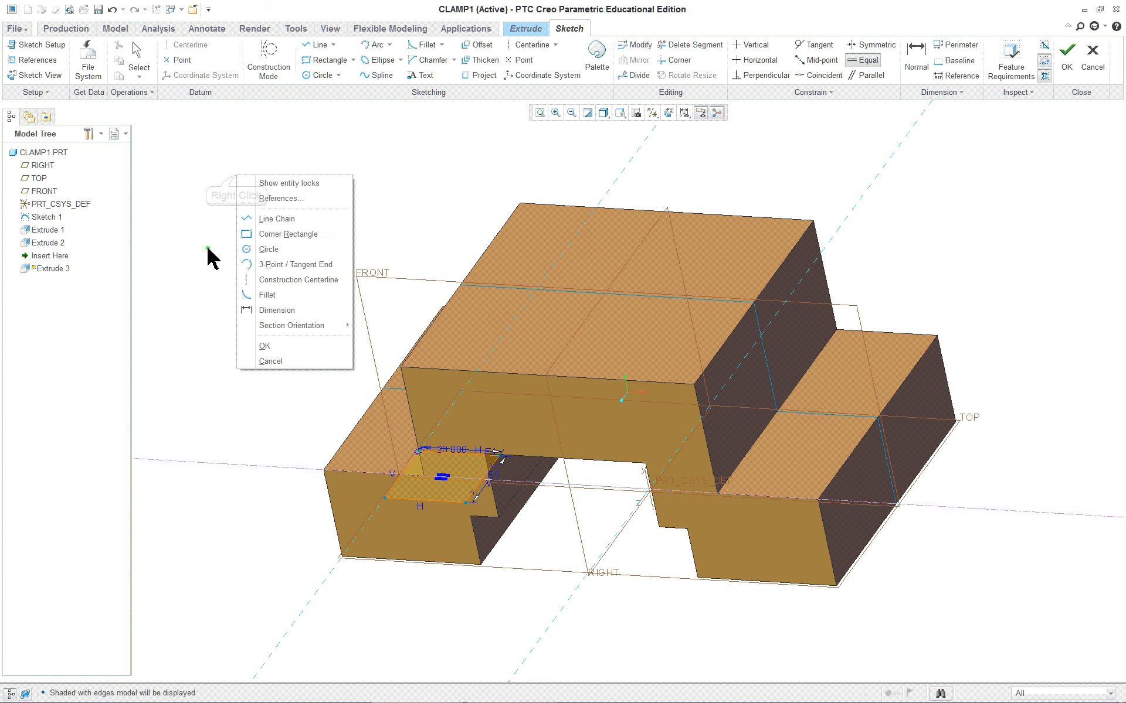
pyautogui.click(265, 347)
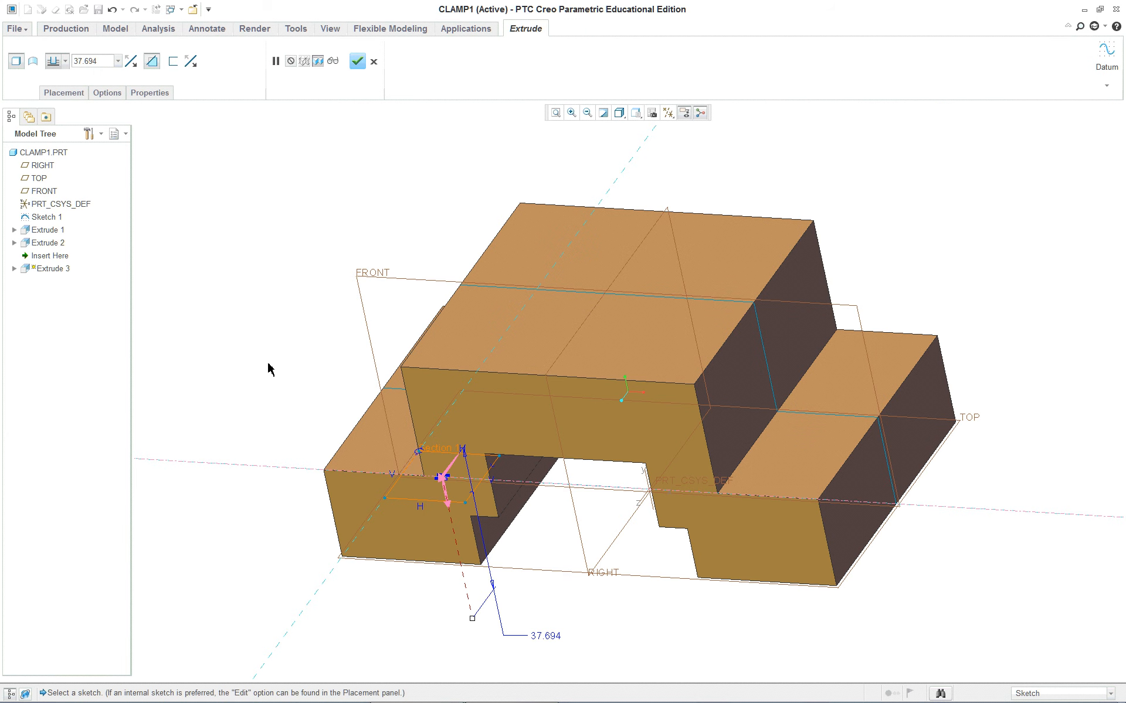
# - Flip the cut's depth direction so that it runs upward into the part
pyautogui.moveTo(494, 584); pyautogui.dragTo(540, 551, button='middle')
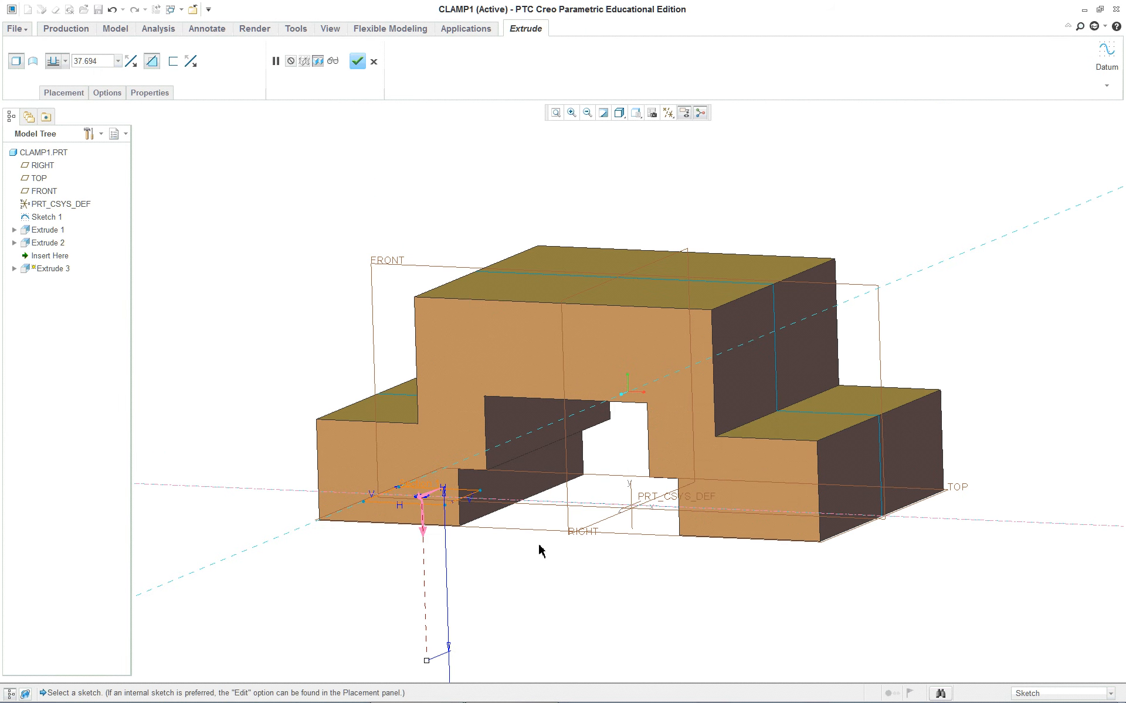
pyautogui.click(423, 532)
pyautogui.moveTo(426, 540); pyautogui.dragTo(524, 559, button='middle')
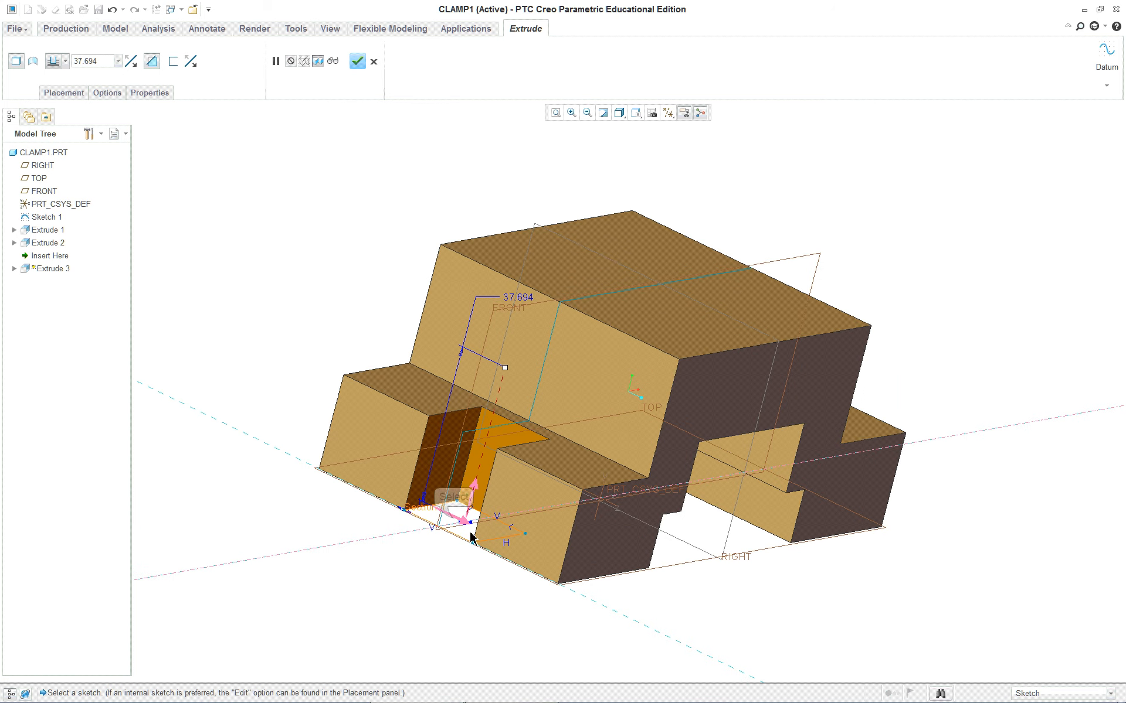
# - Try out removing the material outside the sketched section and return to removing the inside
pyautogui.click(455, 521)
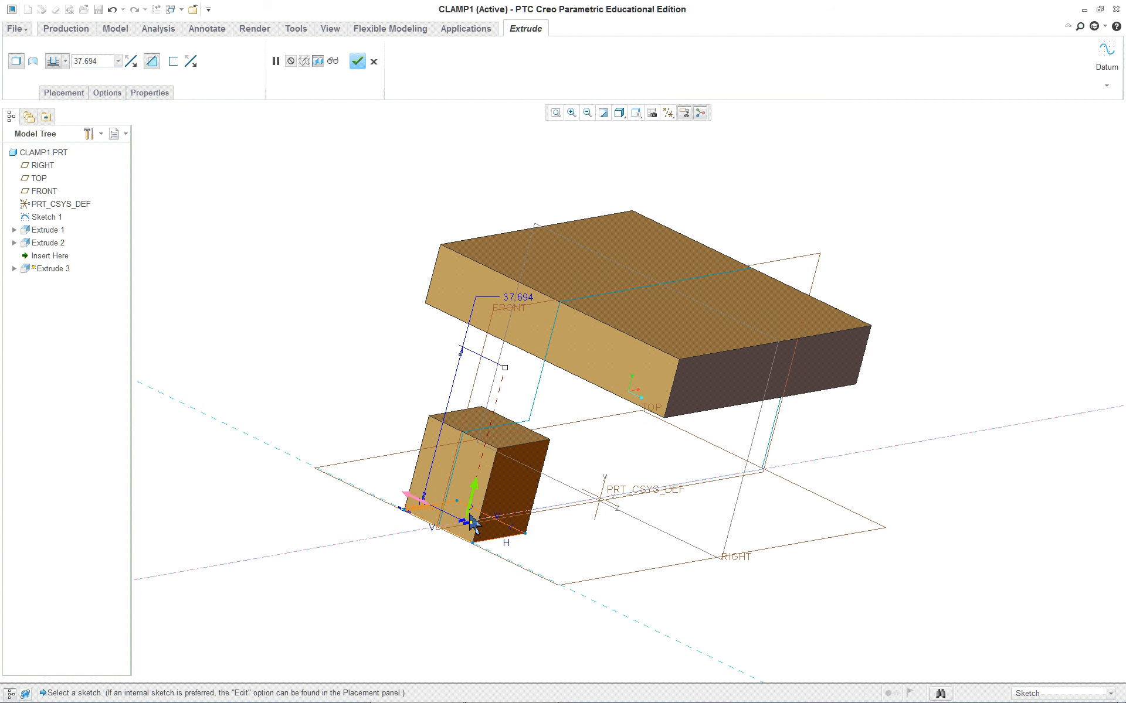
pyautogui.click(421, 503)
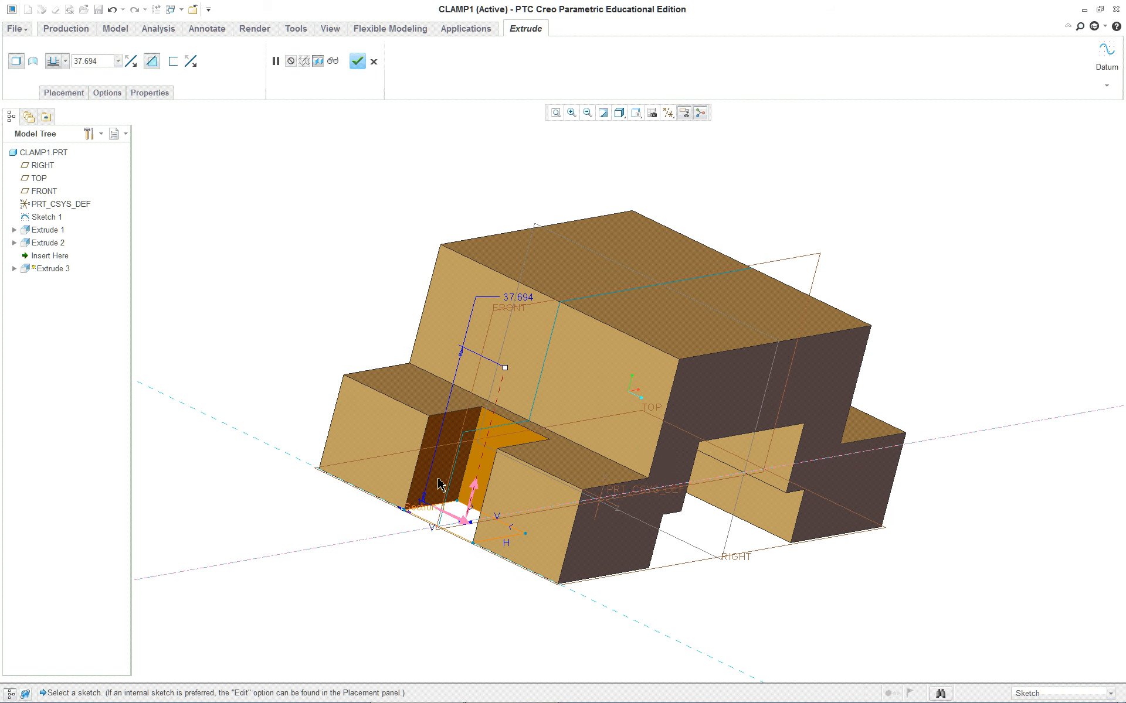
pyautogui.click(423, 505)
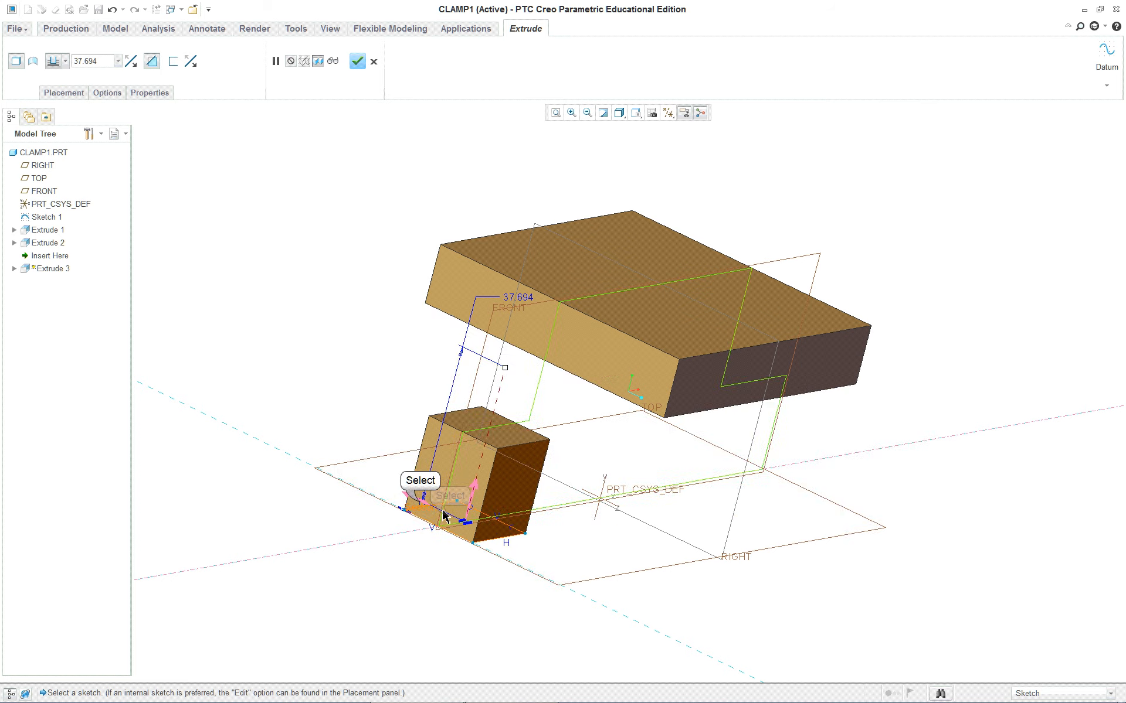
pyautogui.click(423, 505)
# - Set the cut's depth to To Selected, ending at the top surface of the left lower step, and complete the feature
pyautogui.moveTo(426, 503); pyautogui.dragTo(444, 530, button='middle')
pyautogui.rightClick(452, 397)
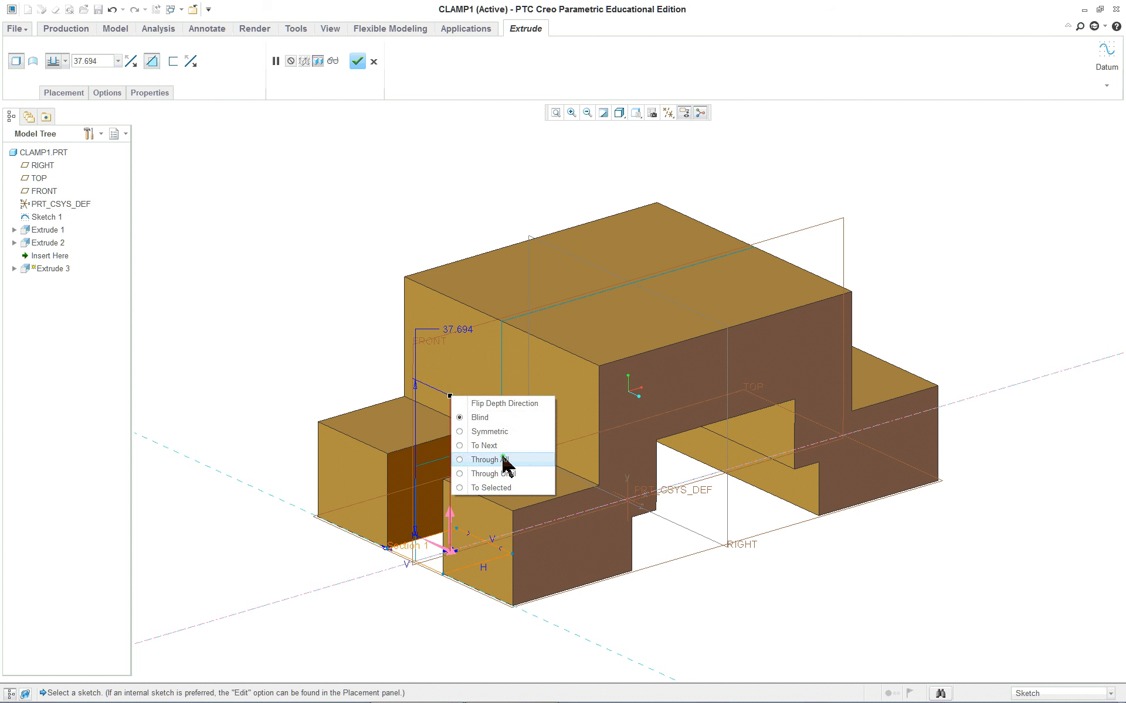
pyautogui.click(493, 490)
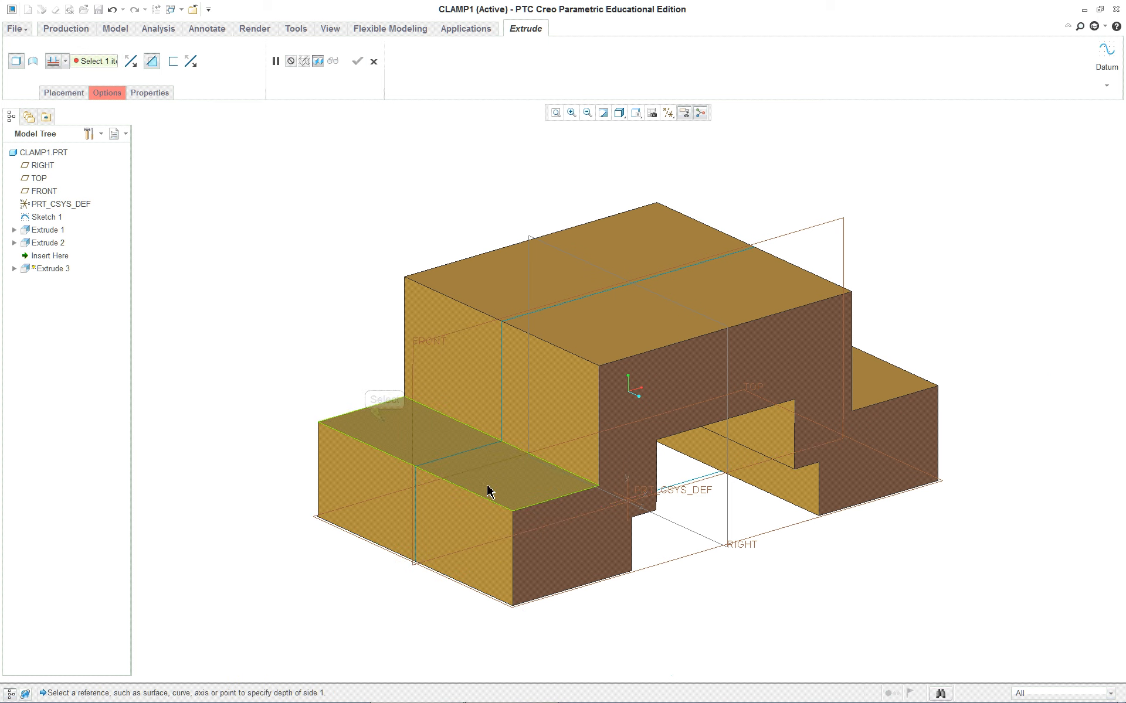
pyautogui.click(385, 427)
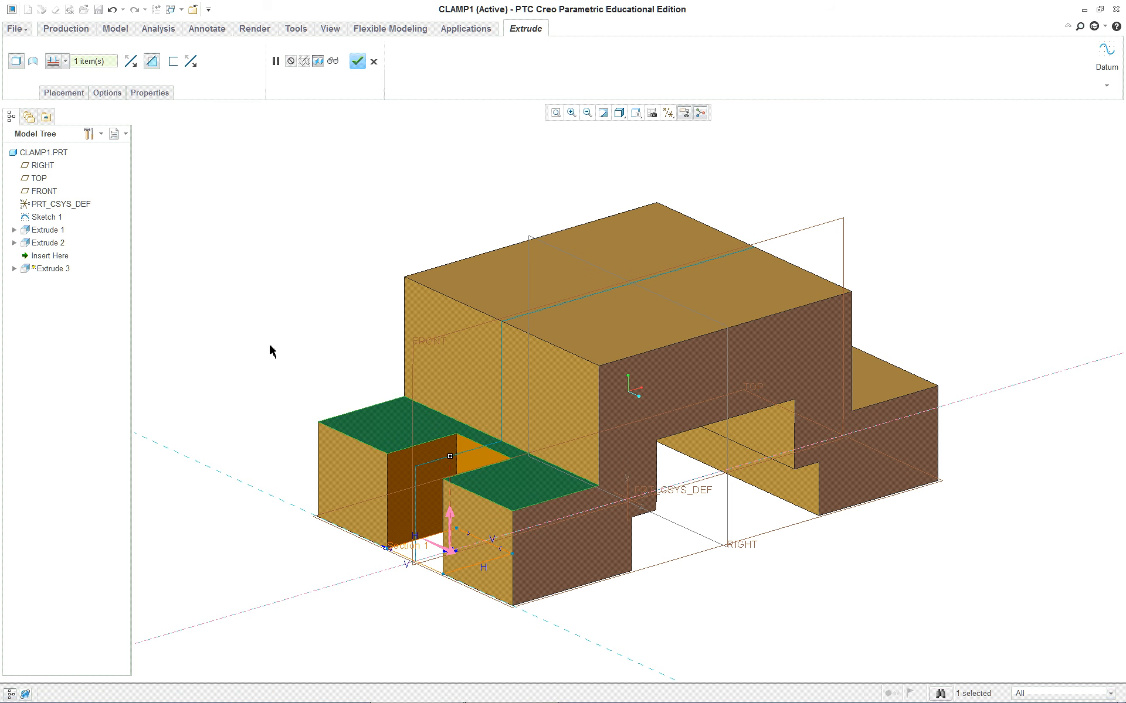
pyautogui.click(356, 62)
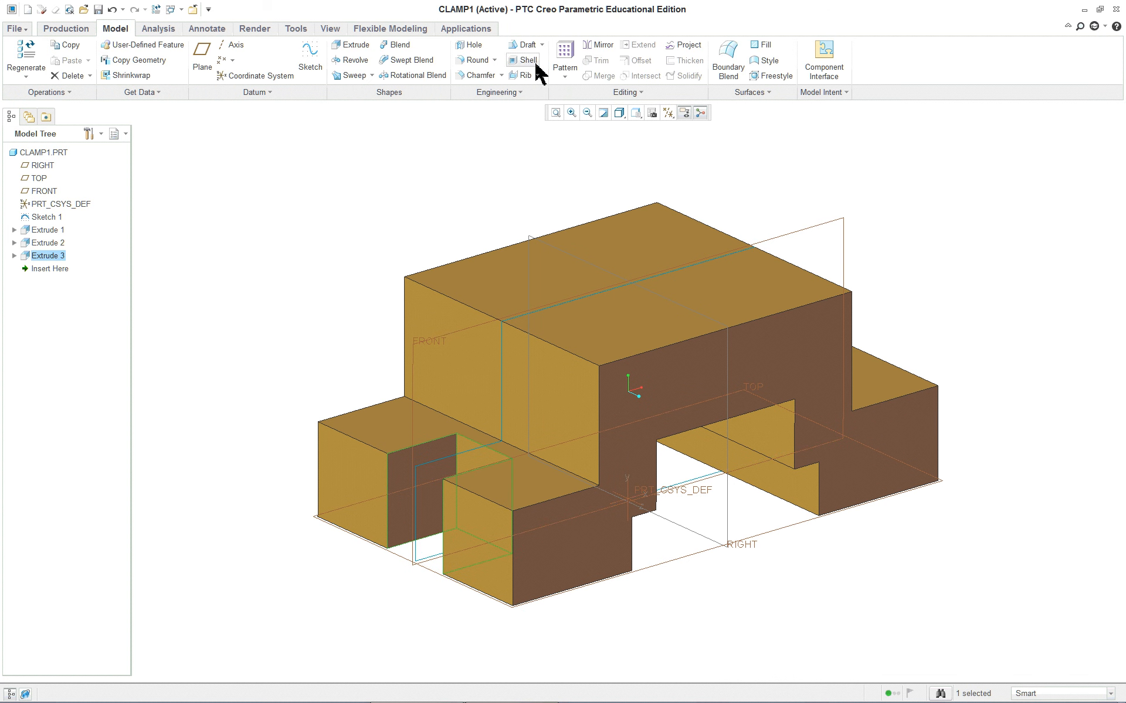
# - Mirror the centered side cut about the RIGHT datum plane and return to the default model orientation
pyautogui.click(604, 47)
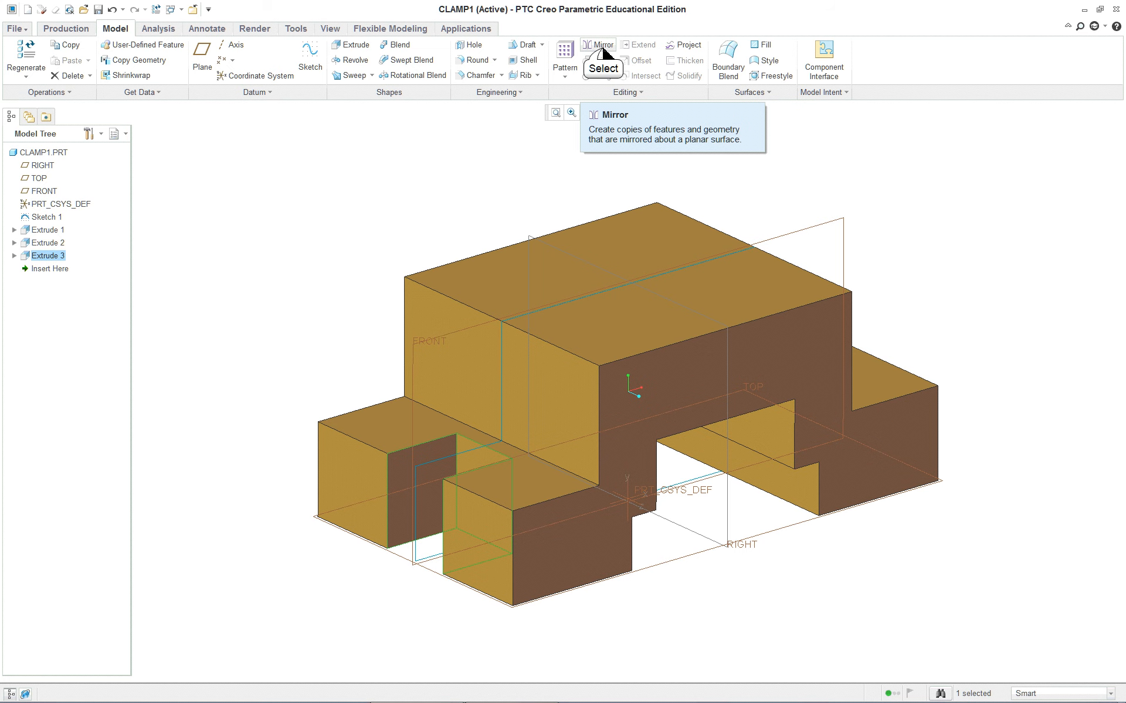
pyautogui.moveTo(911, 613); pyautogui.dragTo(776, 623, button='middle')
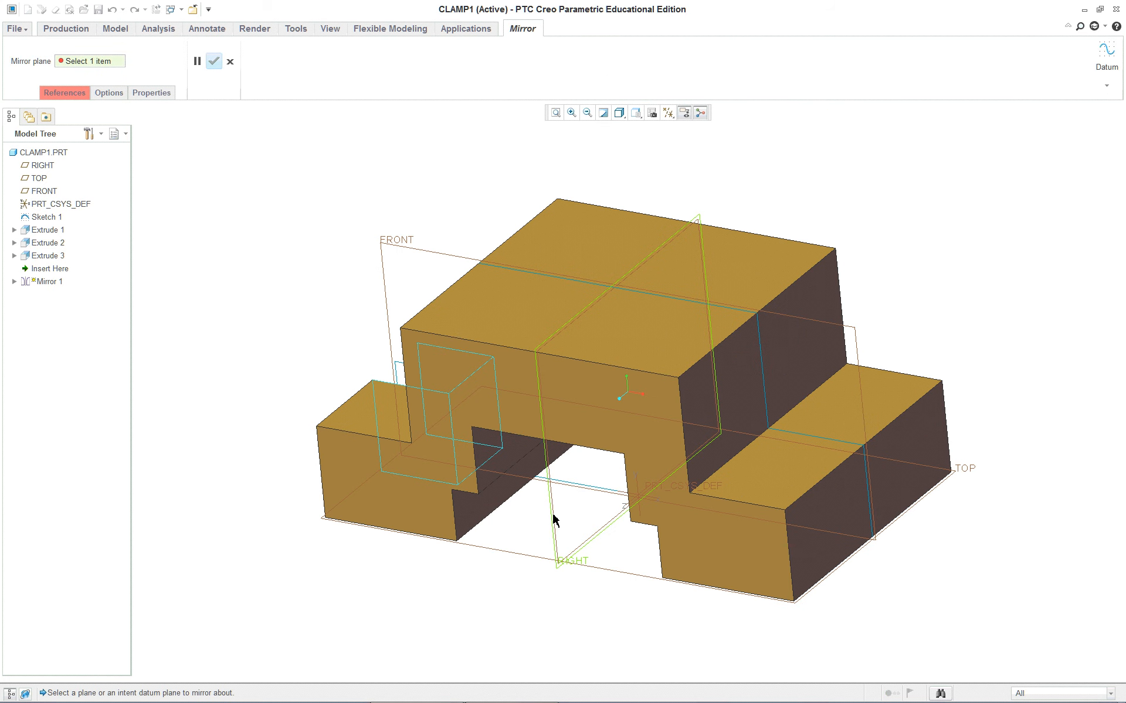
pyautogui.click(33, 168)
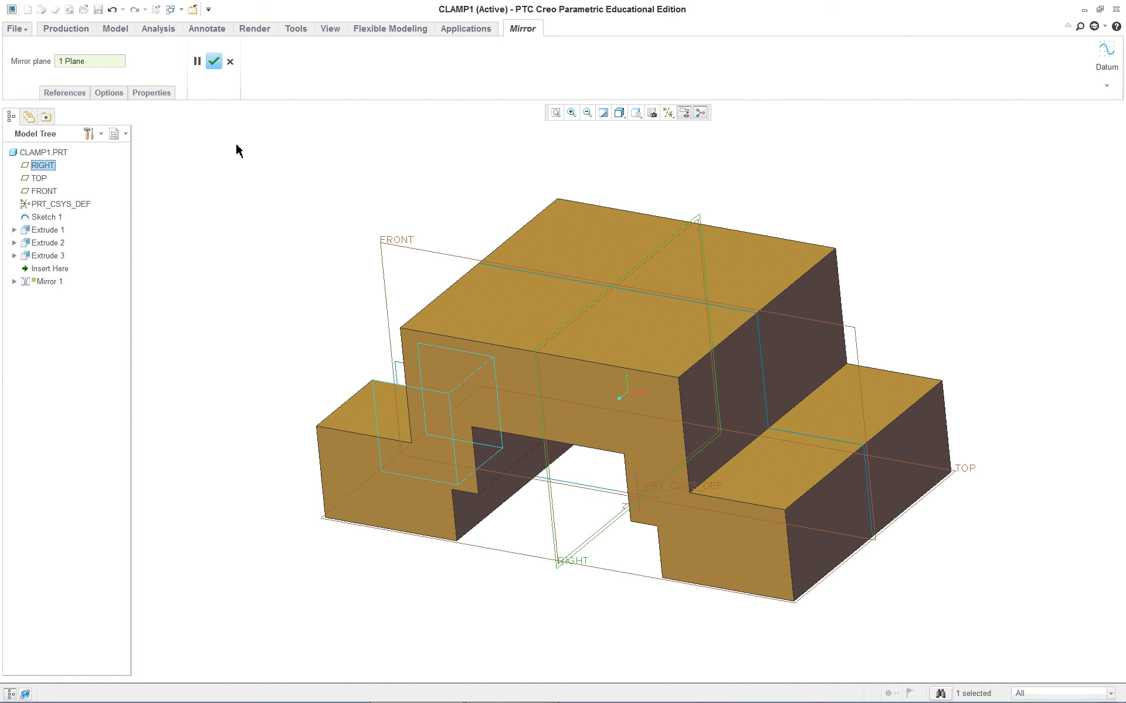
pyautogui.middleClick(235, 179)
pyautogui.moveTo(241, 199); pyautogui.dragTo(341, 225, button='middle')
pyautogui.hotkey('ctrl', 'd')
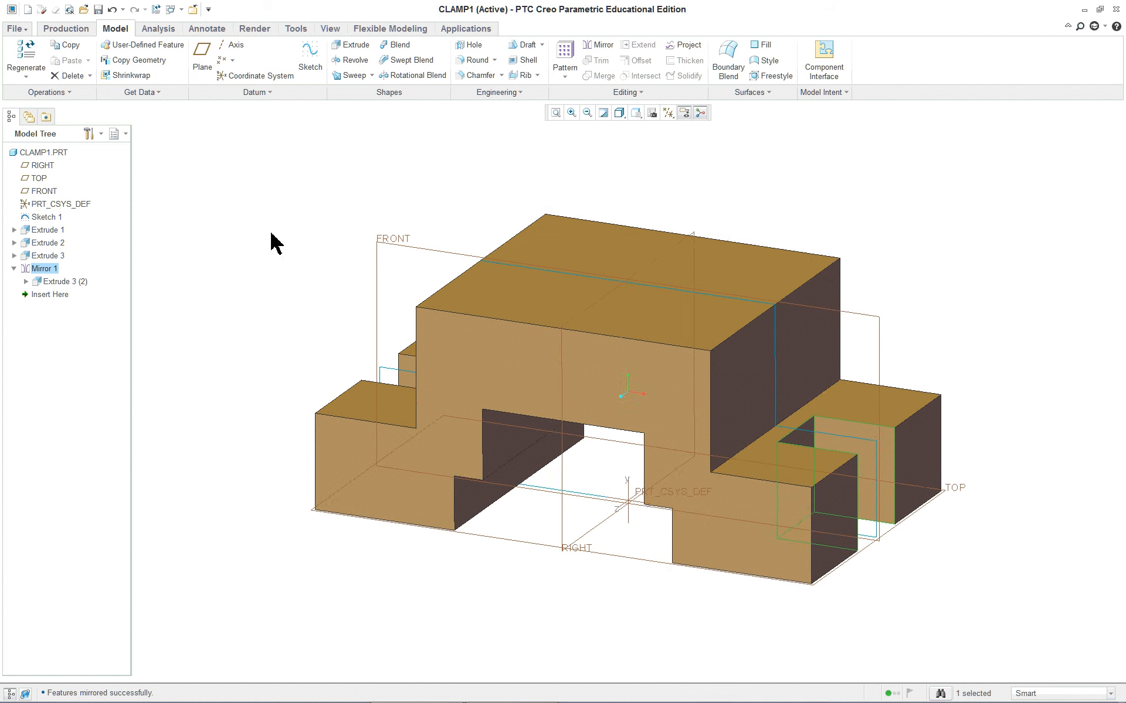
pyautogui.moveTo(265, 225); pyautogui.dragTo(938, 258, button='middle')
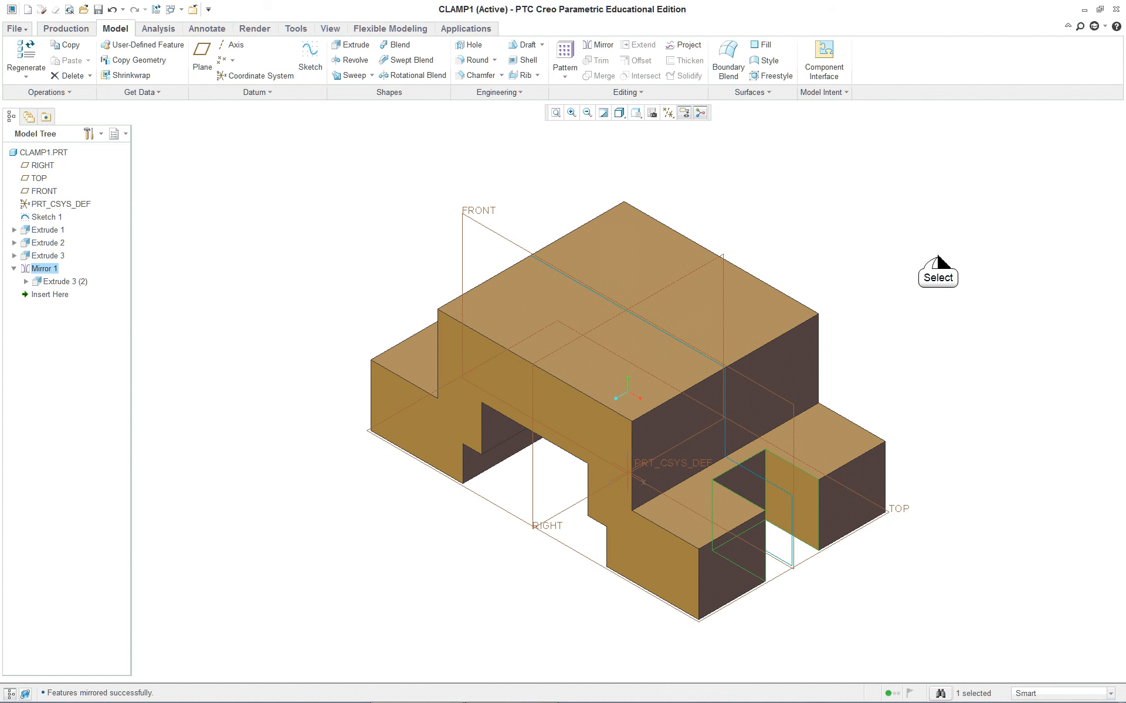
pyautogui.click(937, 263)
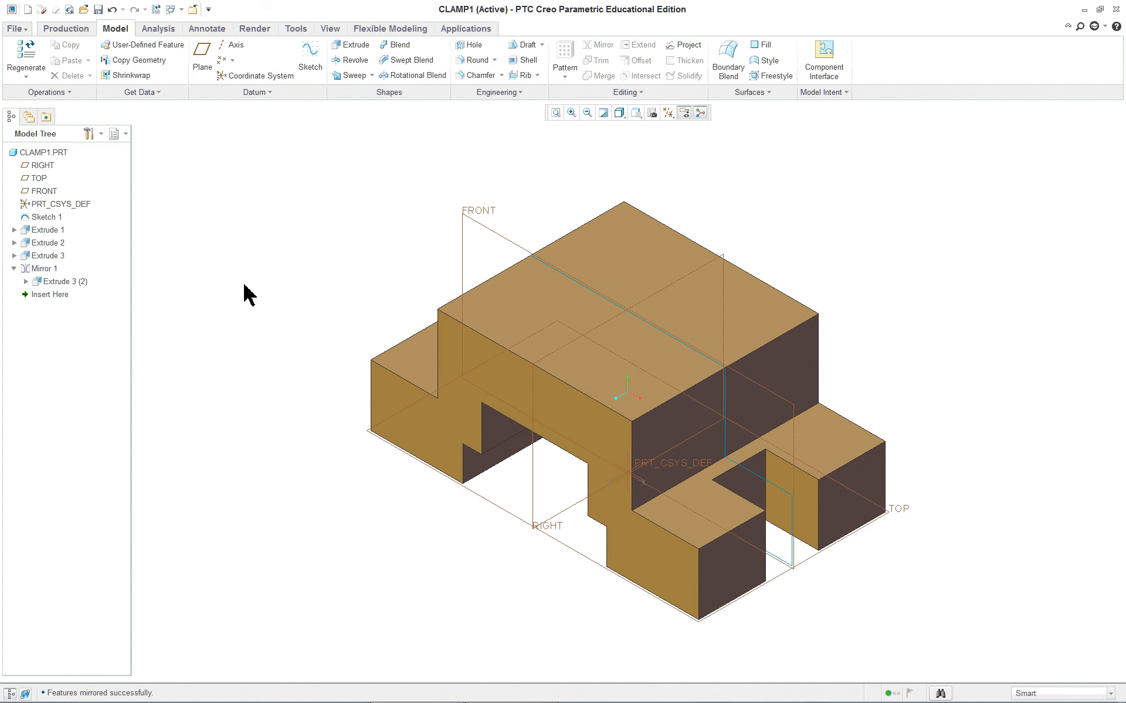
# - Create a datum axis through the intersection of the FRONT and RIGHT datum planes
pyautogui.click(234, 51)
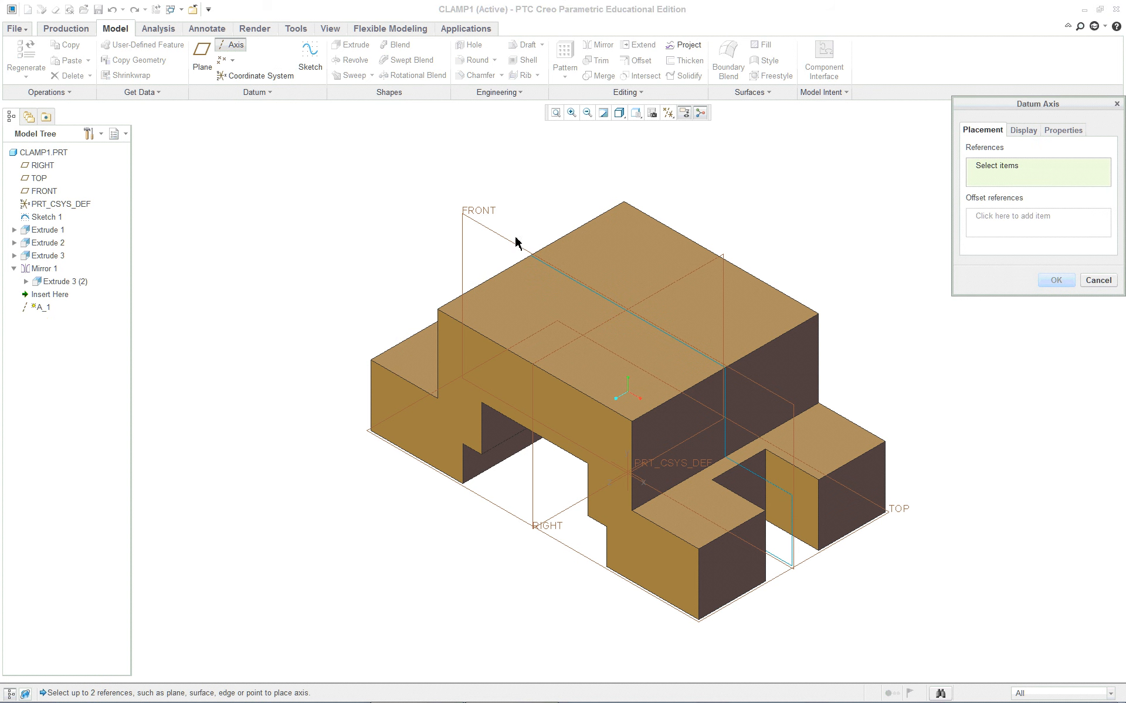
pyautogui.click(497, 239)
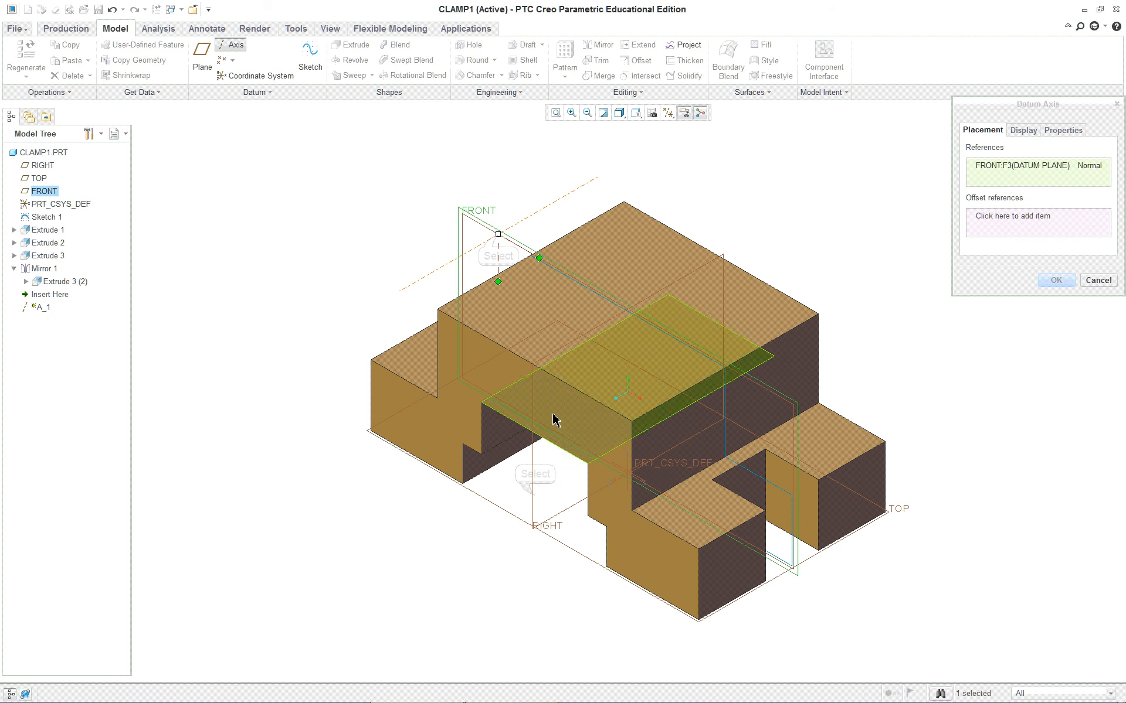
pyautogui.keyDown('ctrl'); pyautogui.click(530, 493); pyautogui.keyUp('ctrl')
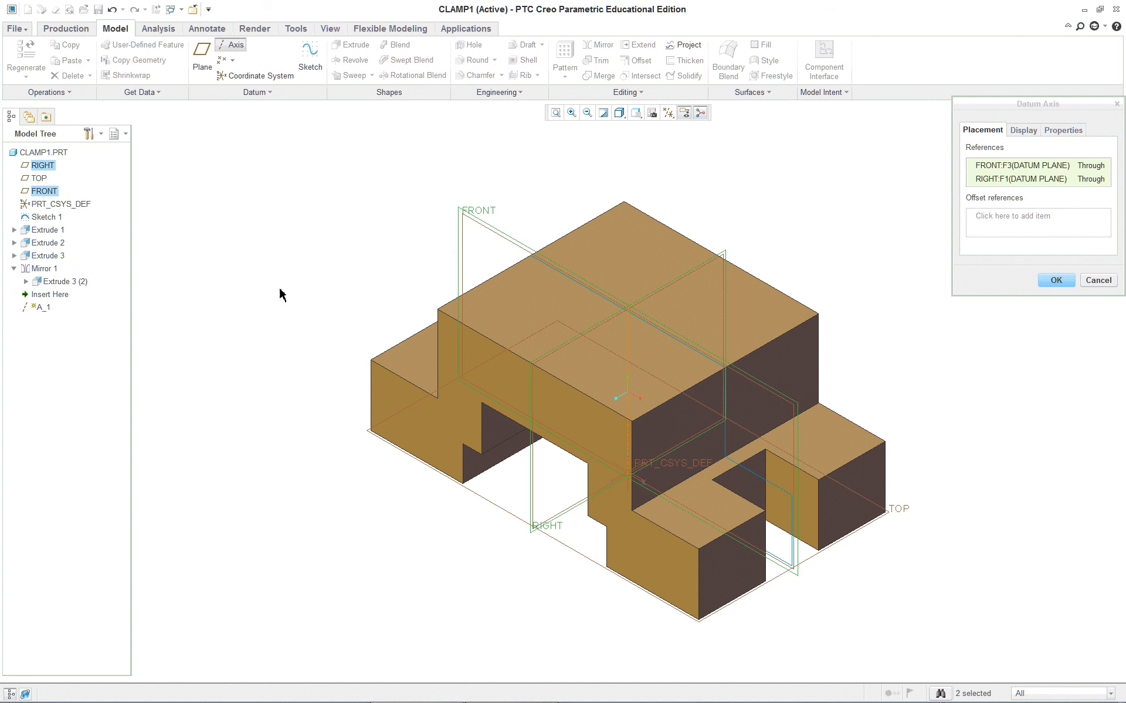
pyautogui.click(1053, 280)
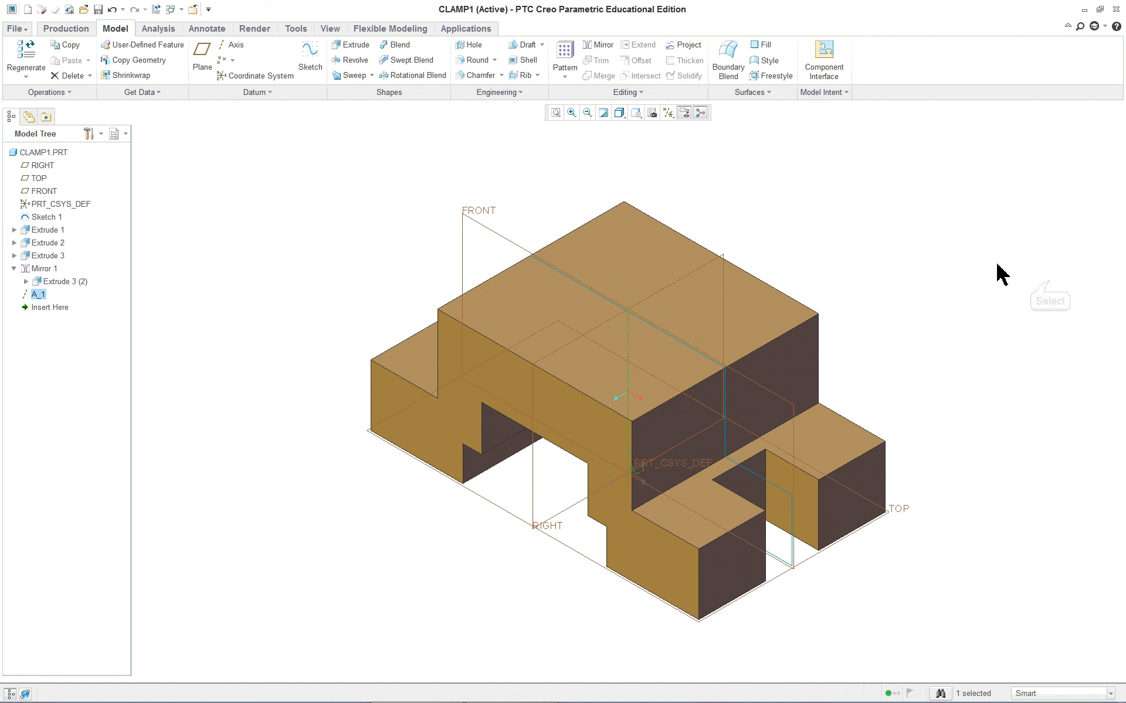
# - Place an 18 diameter hole on the block's top surface, coaxial with the new datum axis, and set its depth to Through All
pyautogui.click(472, 48)
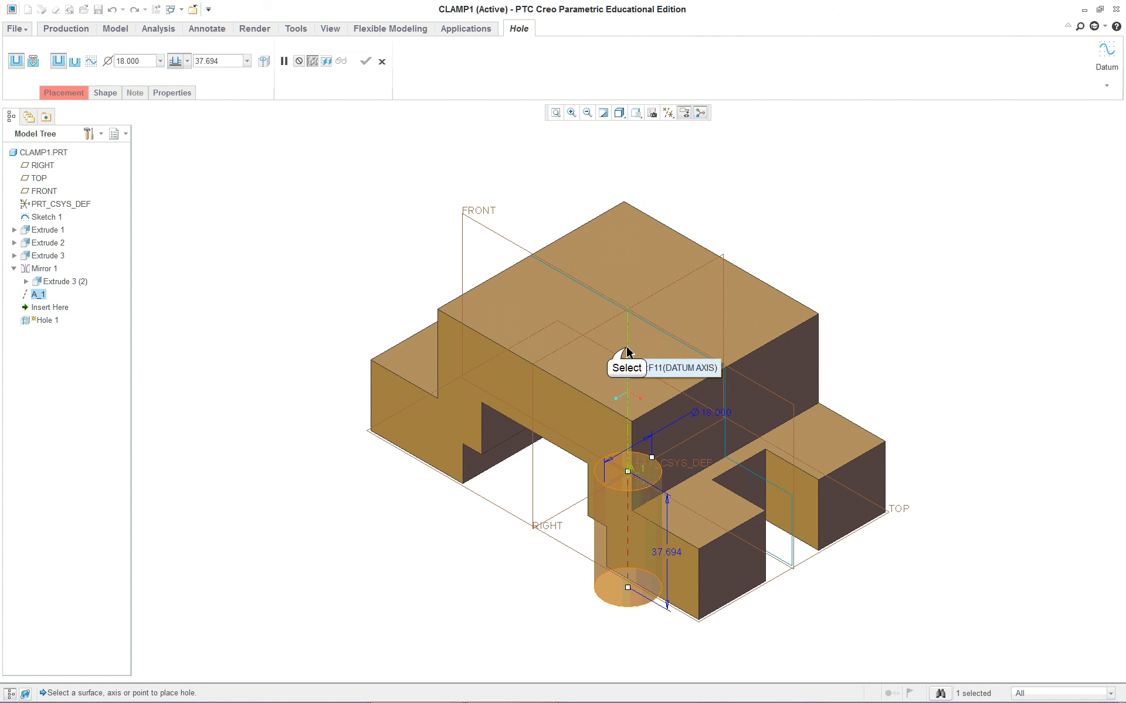
pyautogui.keyDown('ctrl'); pyautogui.click(627, 262); pyautogui.keyUp('ctrl')
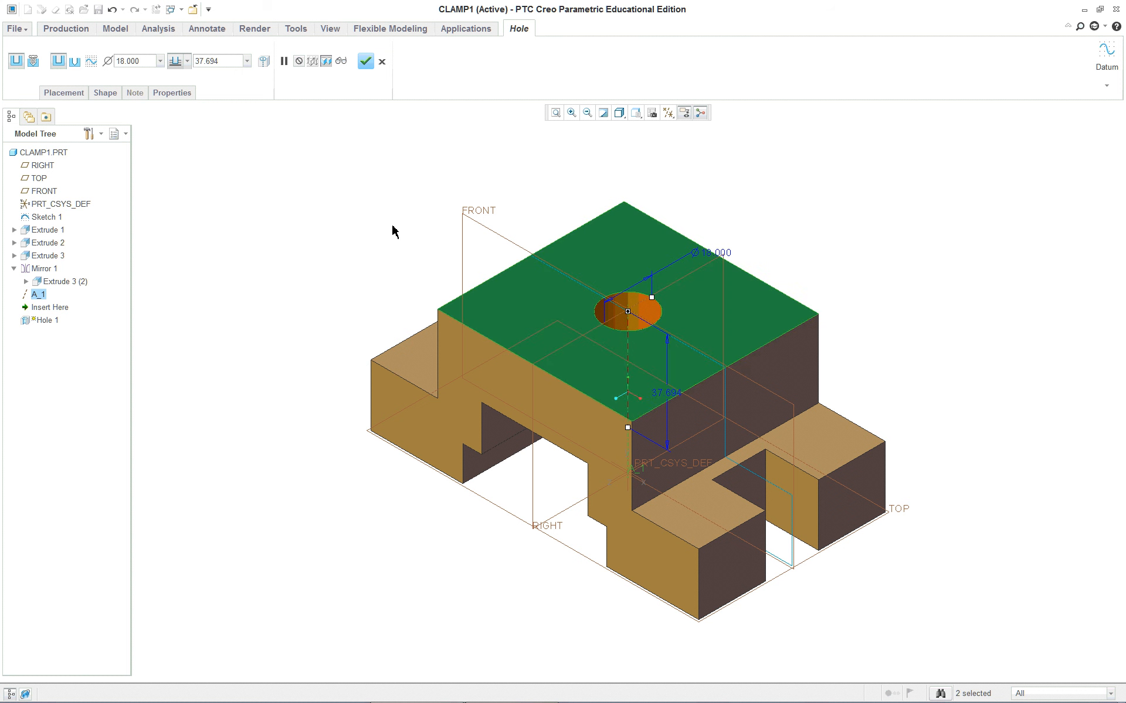
pyautogui.rightClick(632, 432)
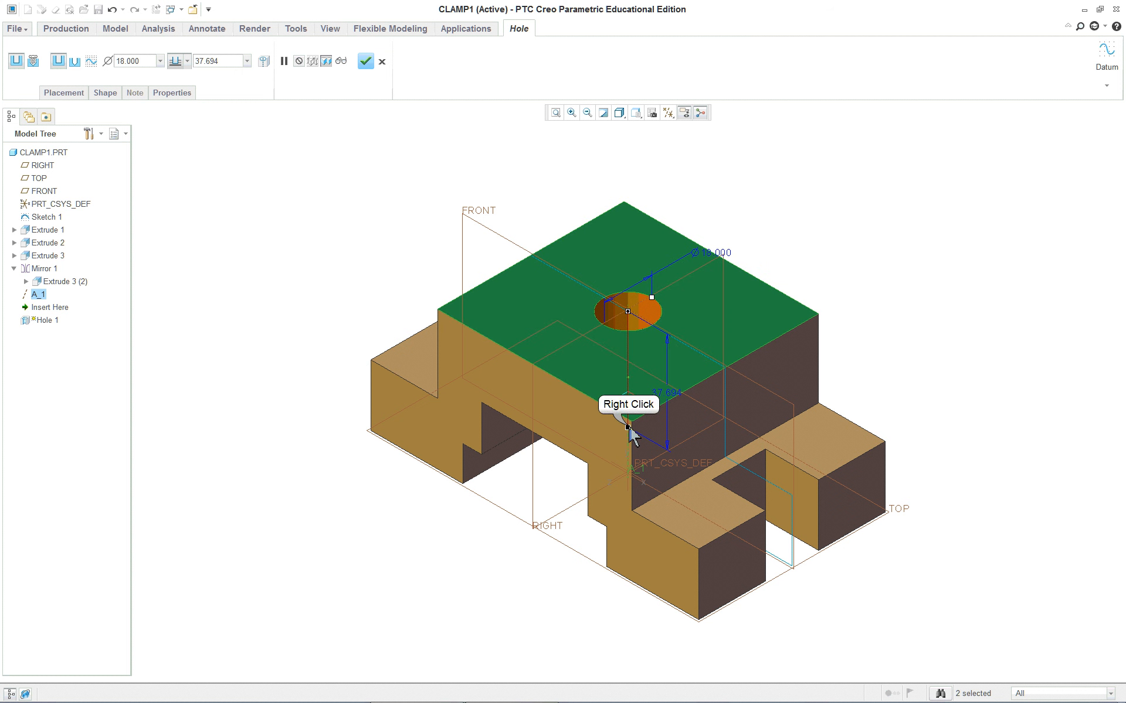
pyautogui.click(647, 489)
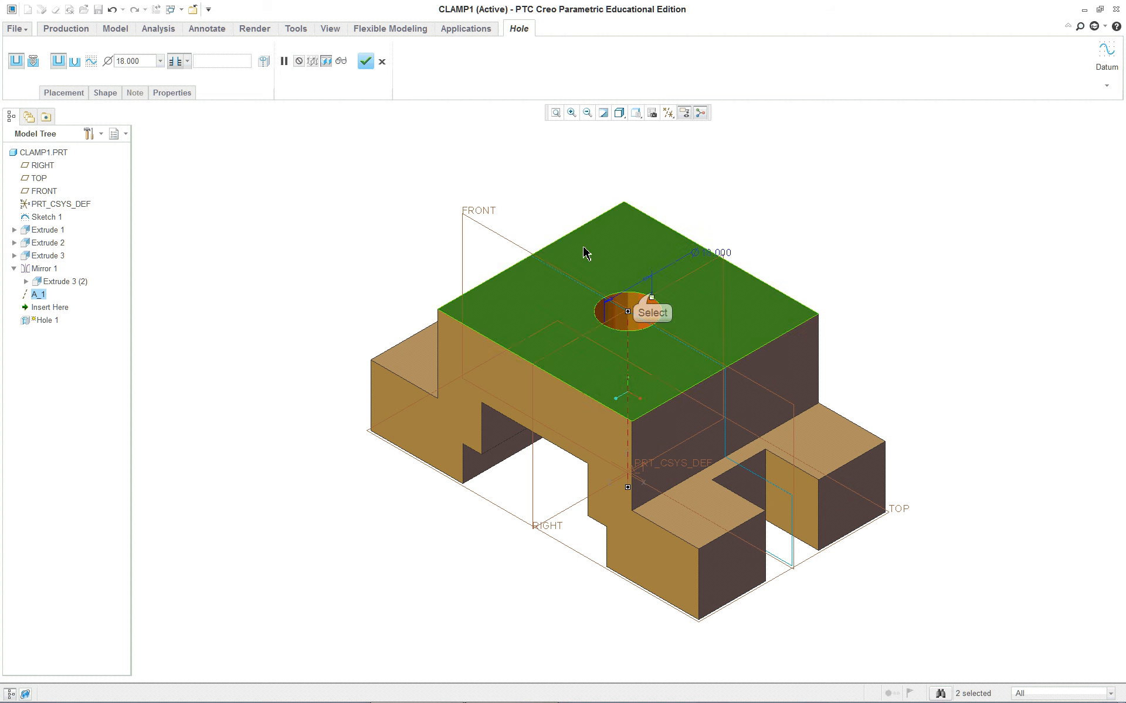
# - Try out the RIGHT and FRONT datum planes as the hole's placement reference, undoing each change
pyautogui.click(642, 304)
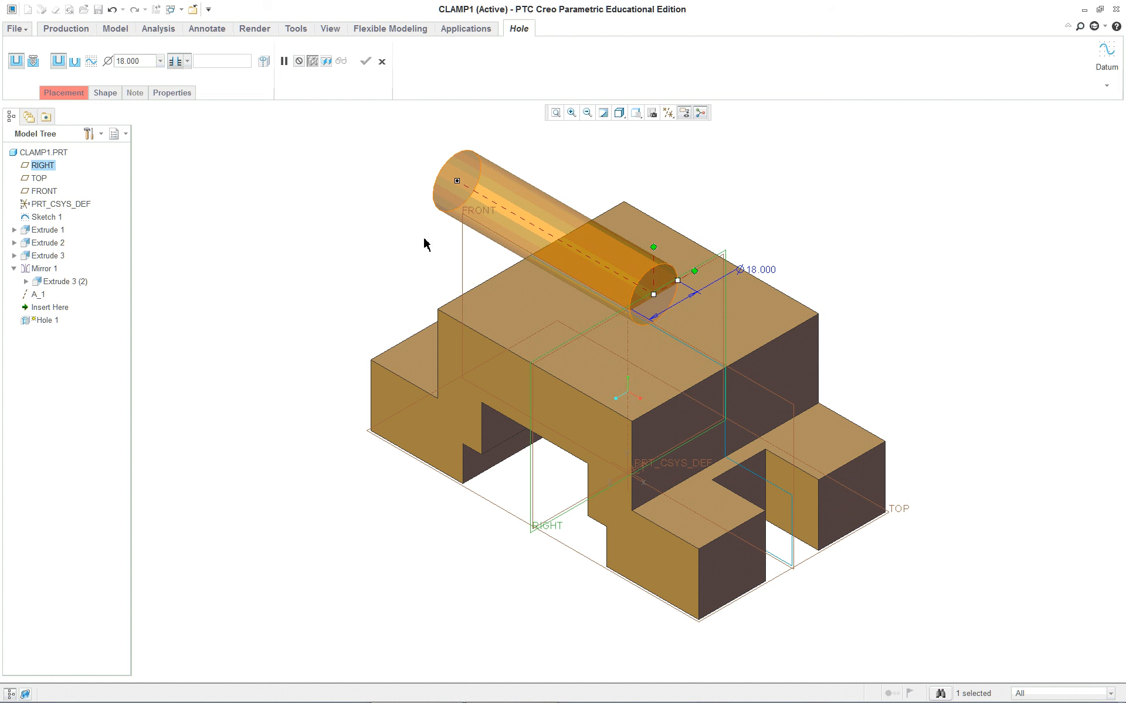
pyautogui.click(111, 9)
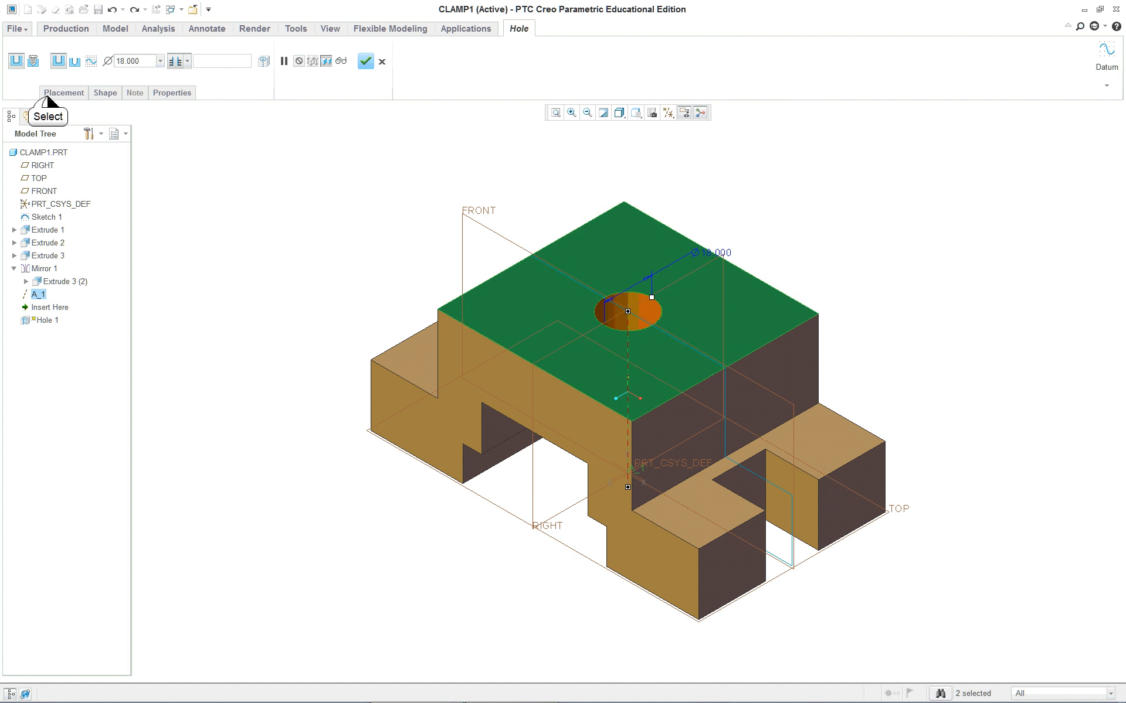
pyautogui.click(64, 92)
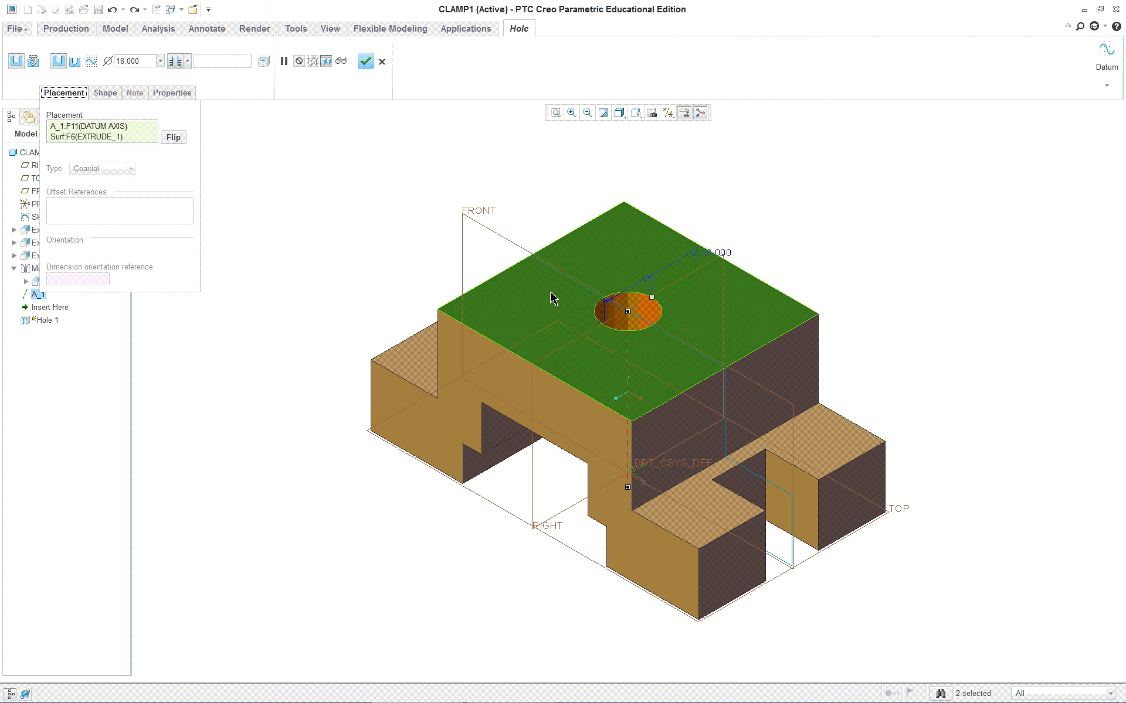
pyautogui.click(492, 236)
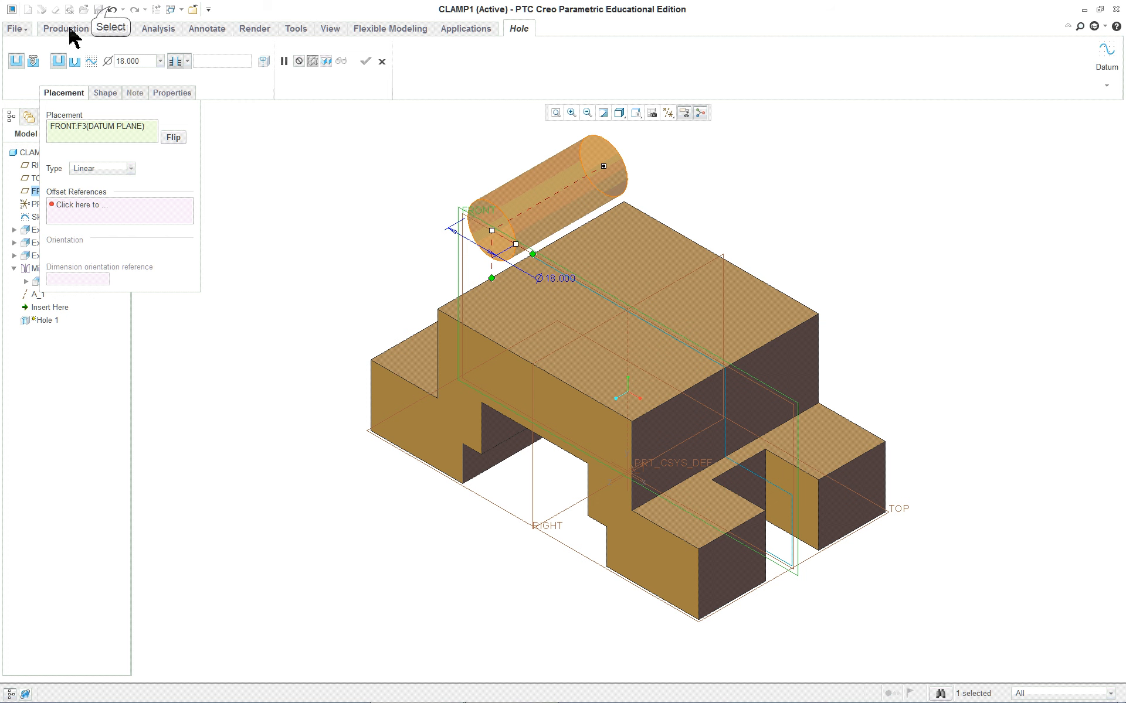
pyautogui.click(111, 10)
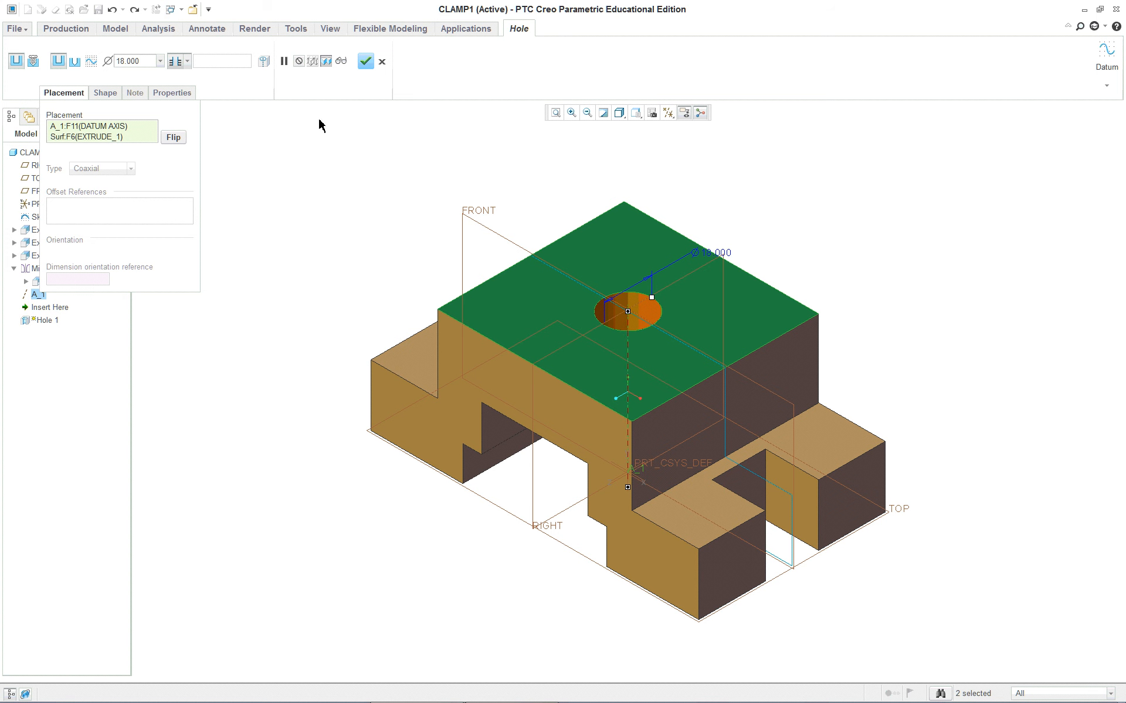
# - Complete the coaxial hole feature and clear the selection
pyautogui.click(367, 61)
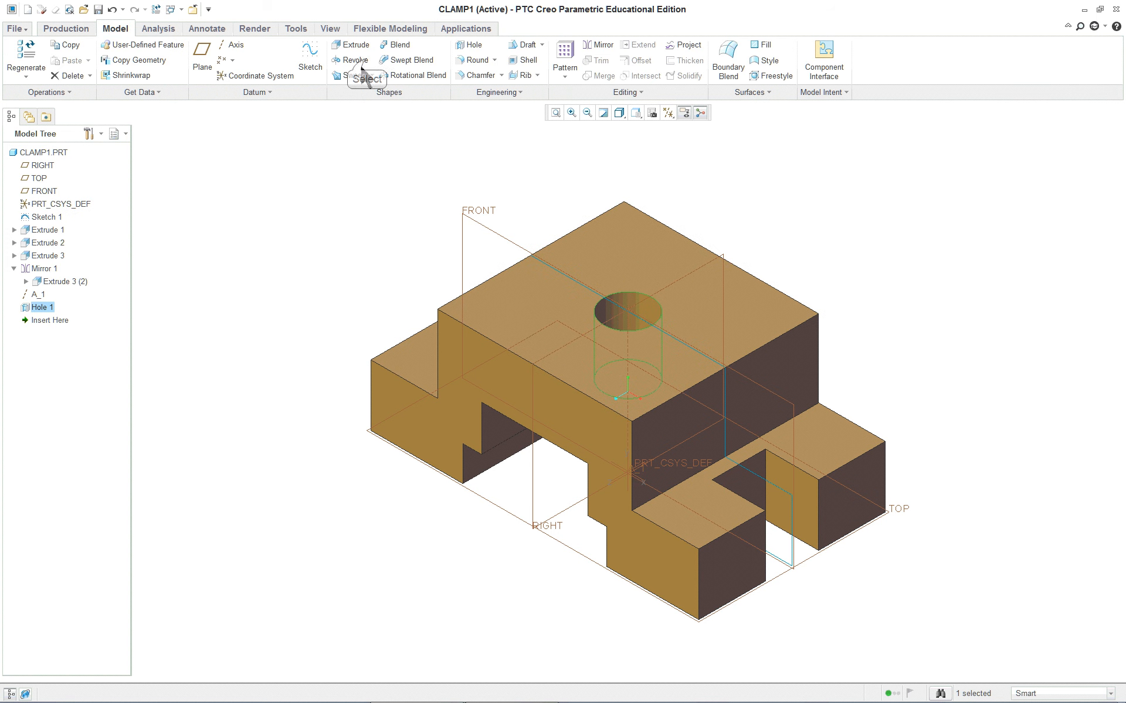
pyautogui.click(267, 202)
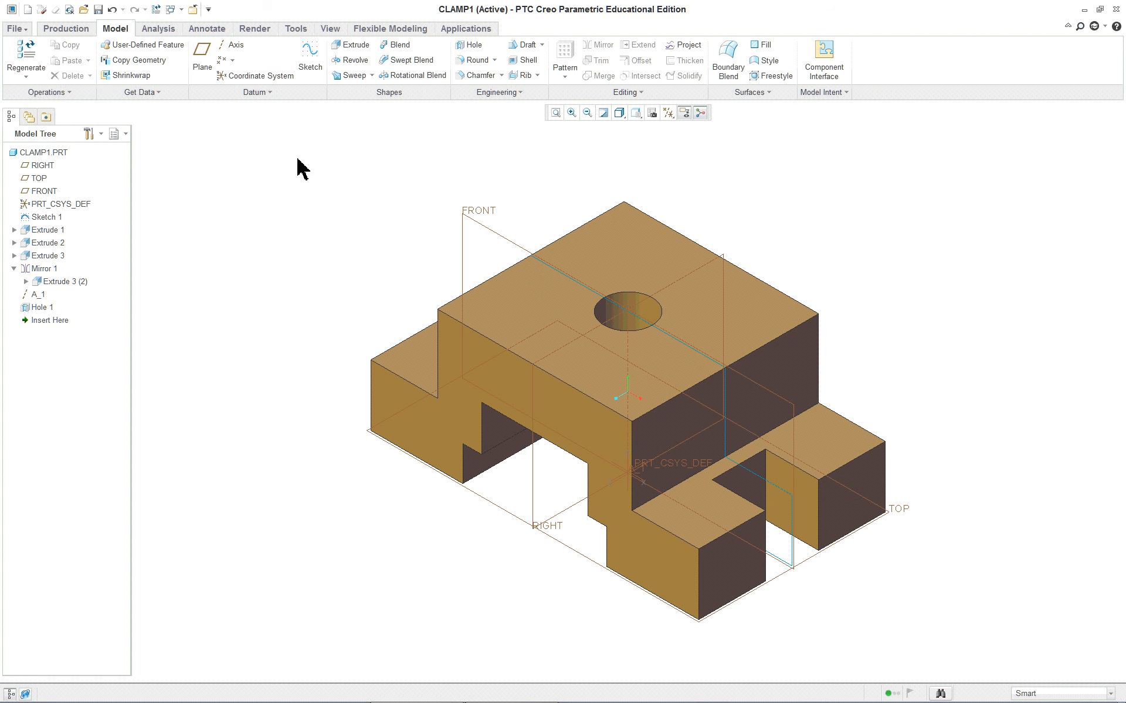
# - Start a round on all four top edges of the upper block with a radius of 5.900
pyautogui.click(472, 60)
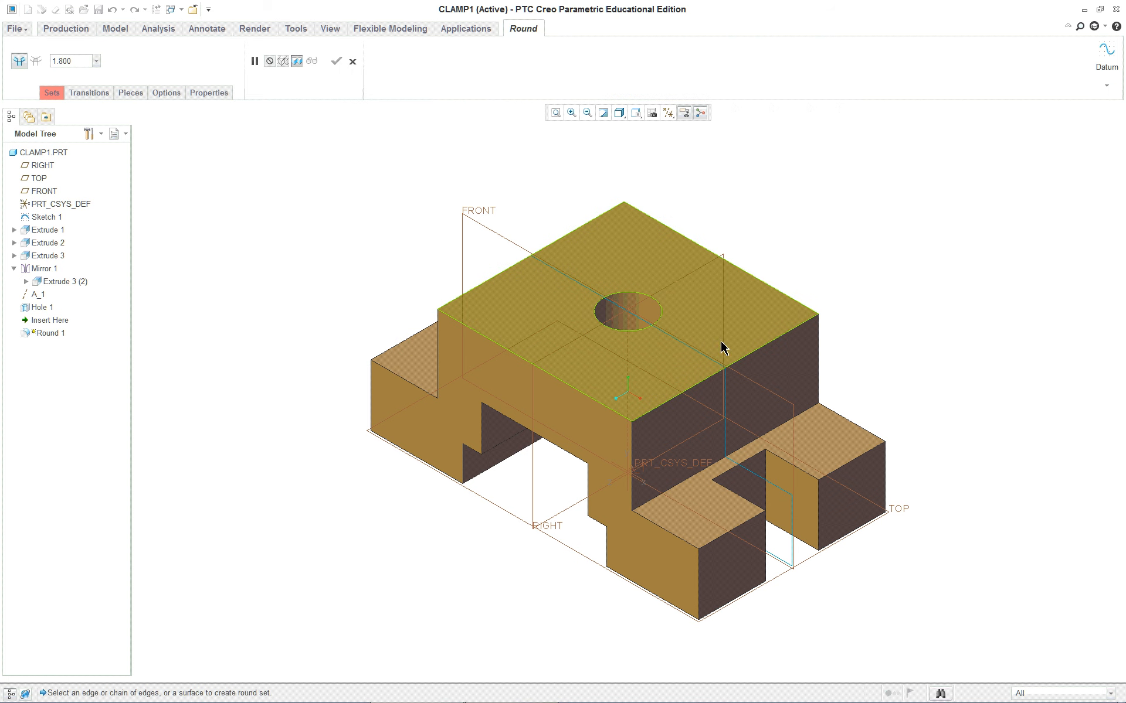
pyautogui.click(787, 301)
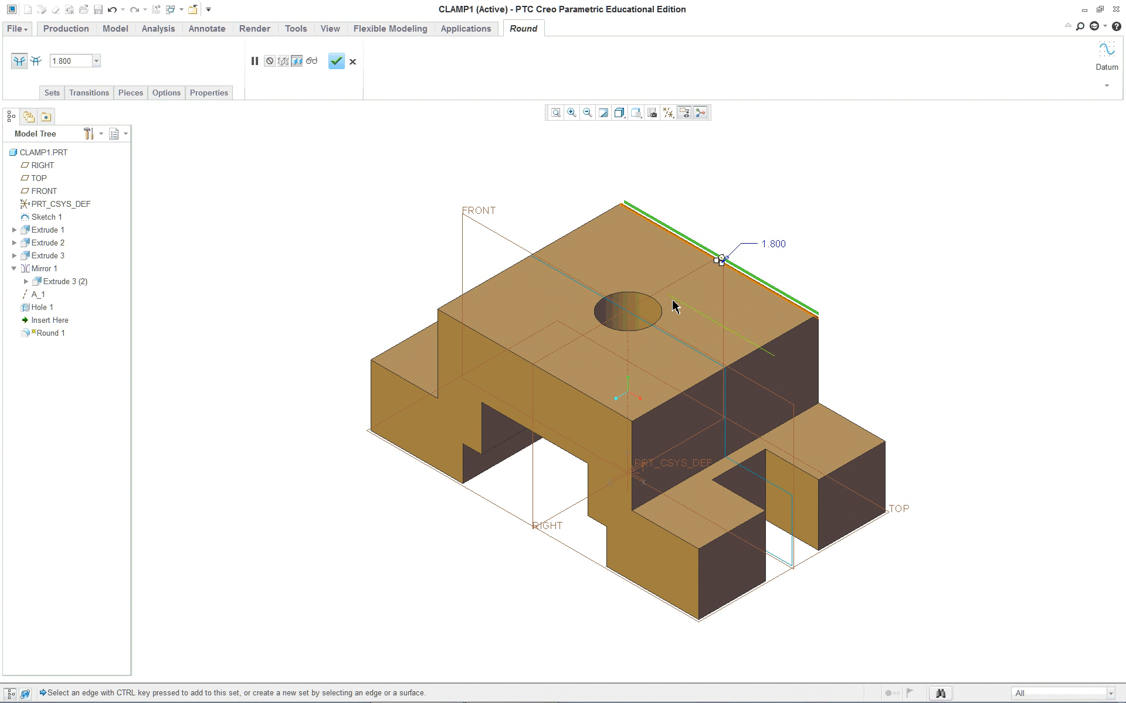
pyautogui.click(619, 255)
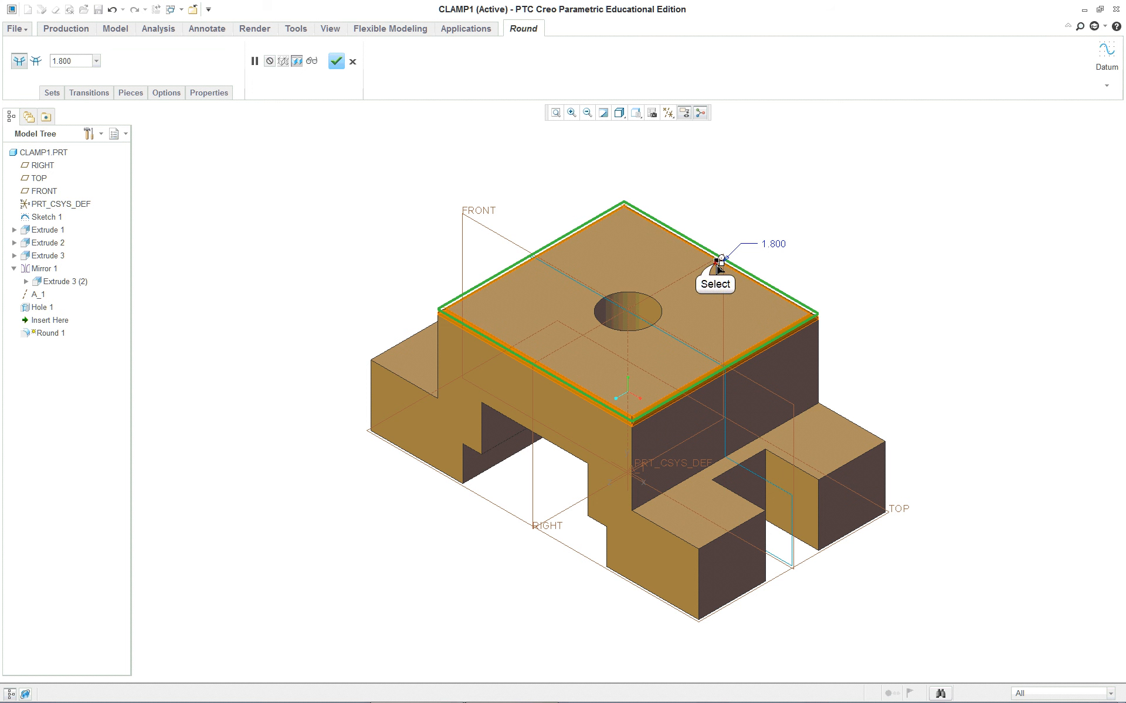
pyautogui.moveTo(718, 267)
pyautogui.mouseDown()
pyautogui.moveTo(716, 254)
pyautogui.moveTo(711, 267)
pyautogui.mouseUp()
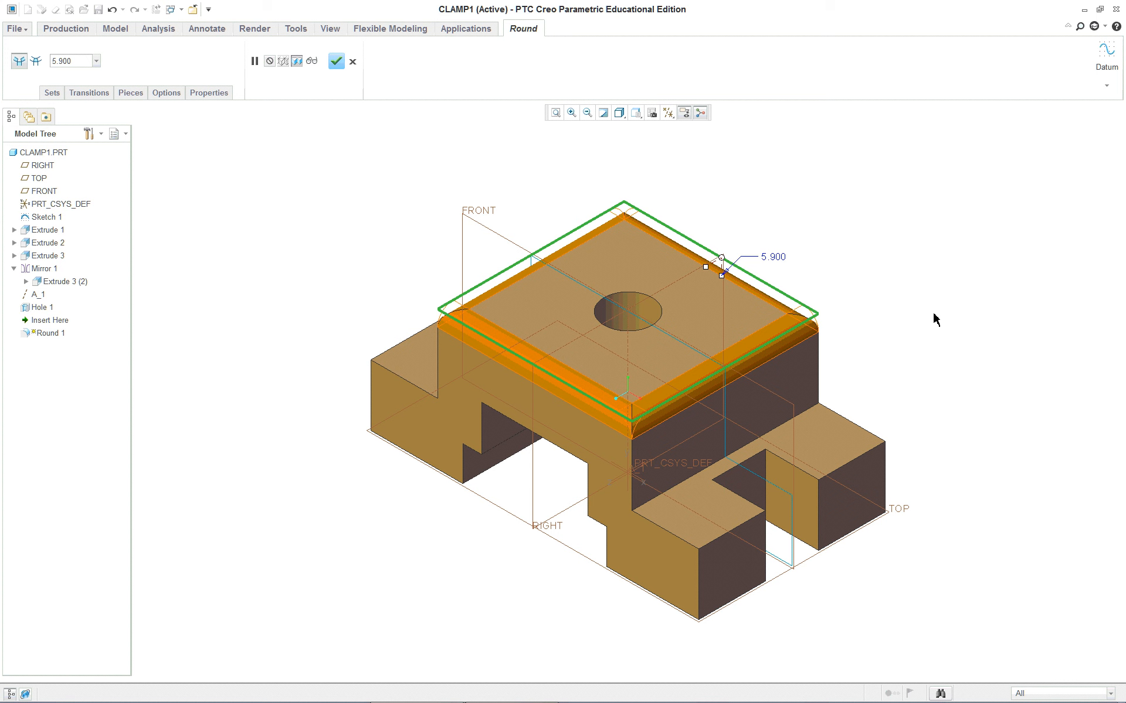
# - Add the upper block's four vertical corner edges, including the hidden rear one, to the round set and complete the feature
pyautogui.keyDown('ctrl'); pyautogui.click(814, 372); pyautogui.keyUp('ctrl')
pyautogui.keyDown('ctrl'); pyautogui.click(630, 474); pyautogui.keyUp('ctrl')
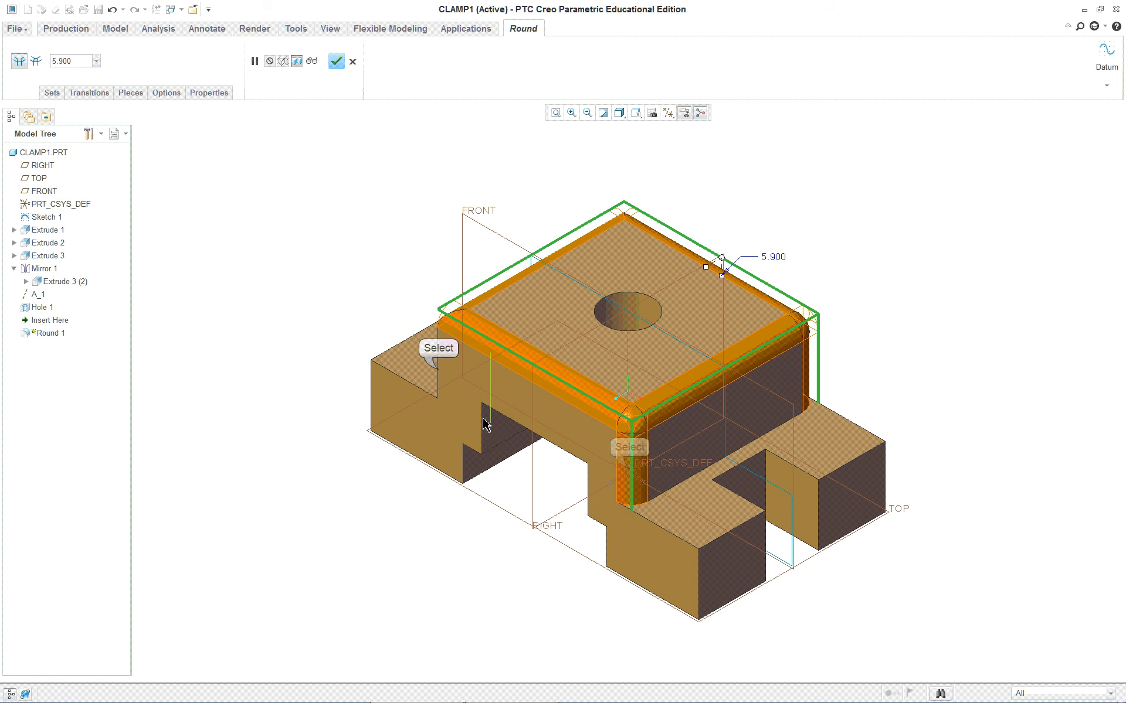
pyautogui.keyDown('ctrl'); pyautogui.click(439, 313); pyautogui.keyUp('ctrl')
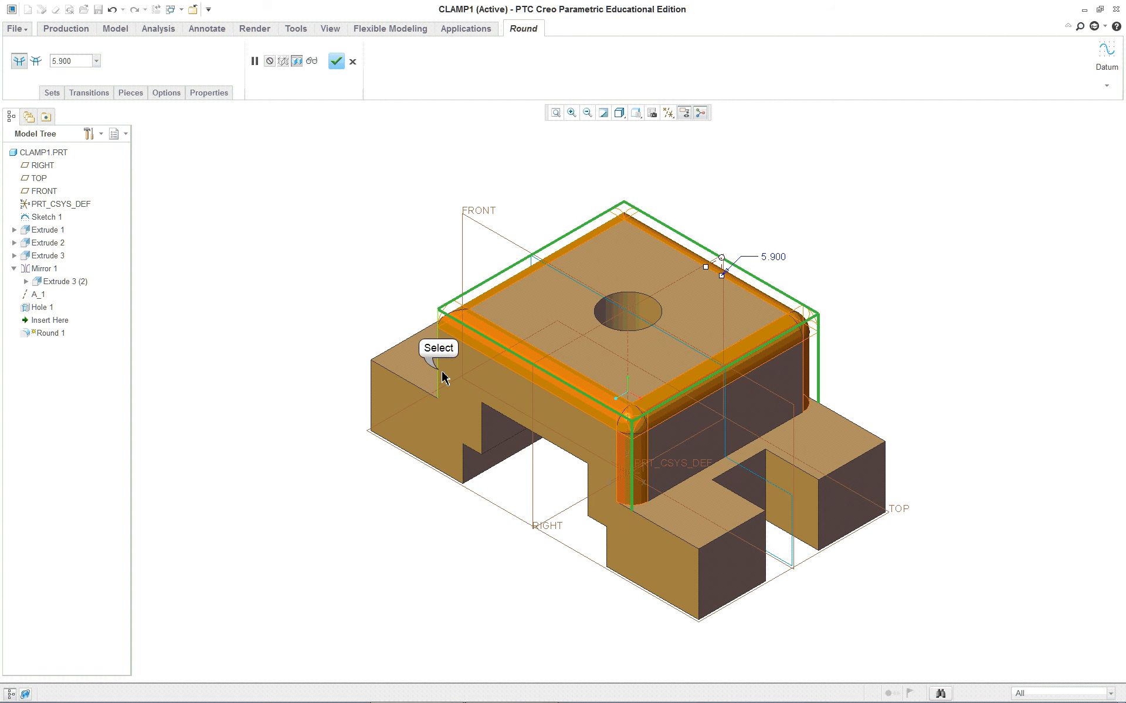
pyautogui.rightClick(626, 263)
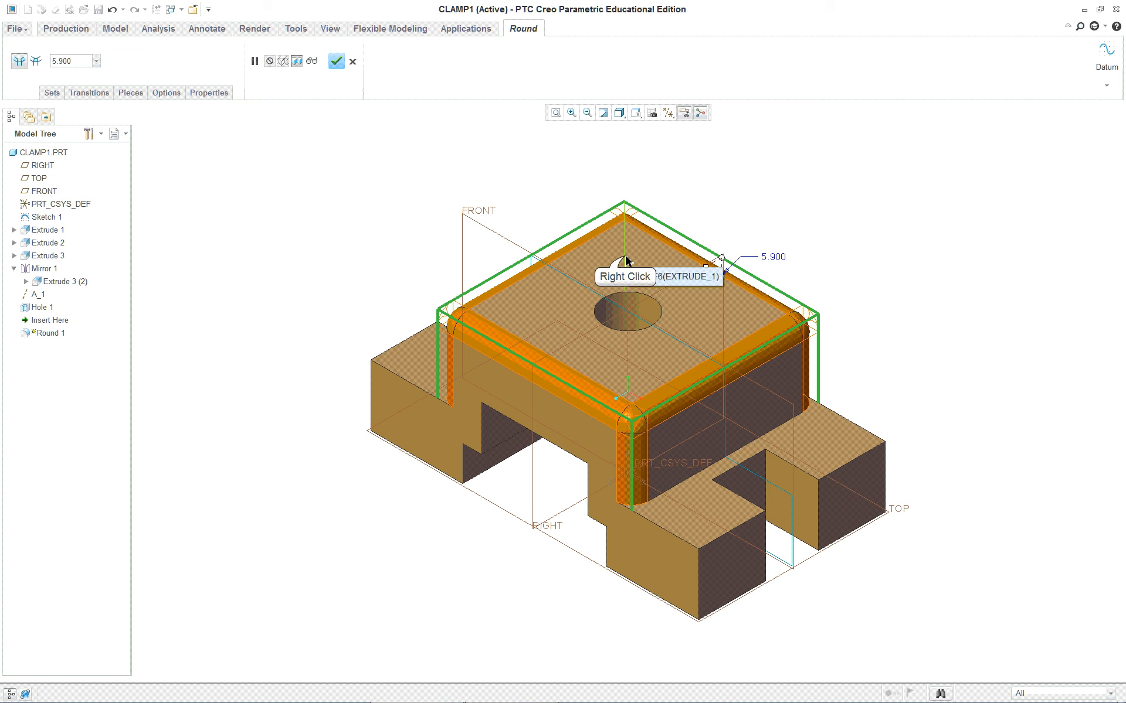
pyautogui.rightClick(626, 257)
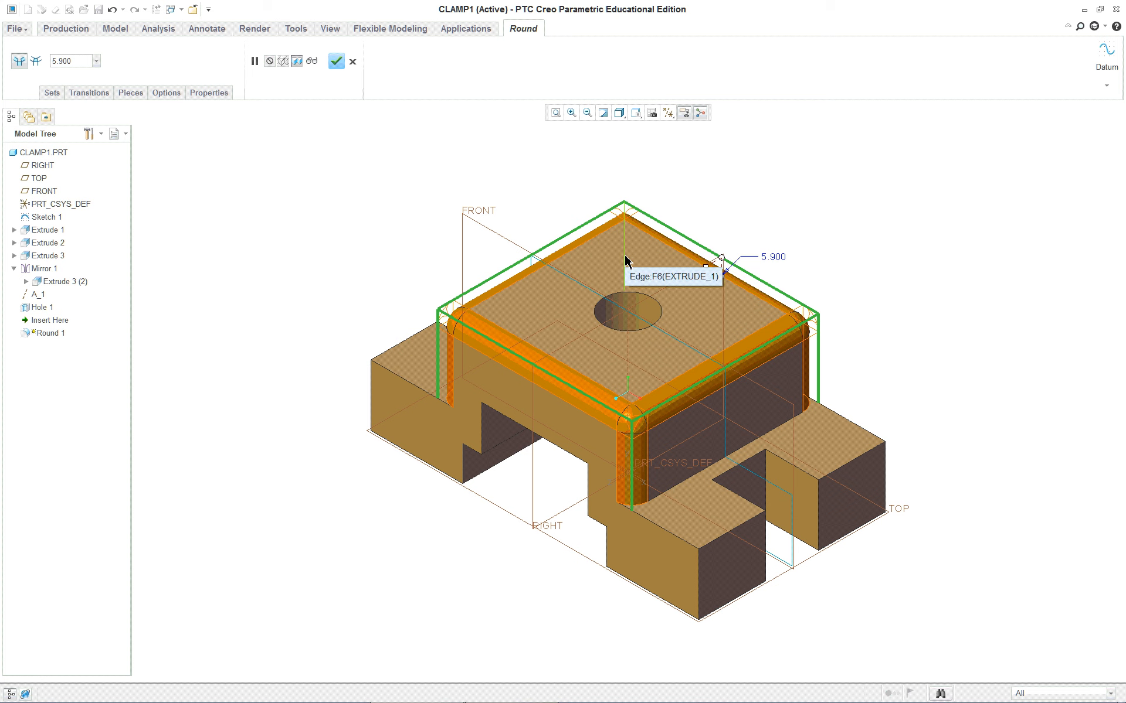
pyautogui.click(625, 262)
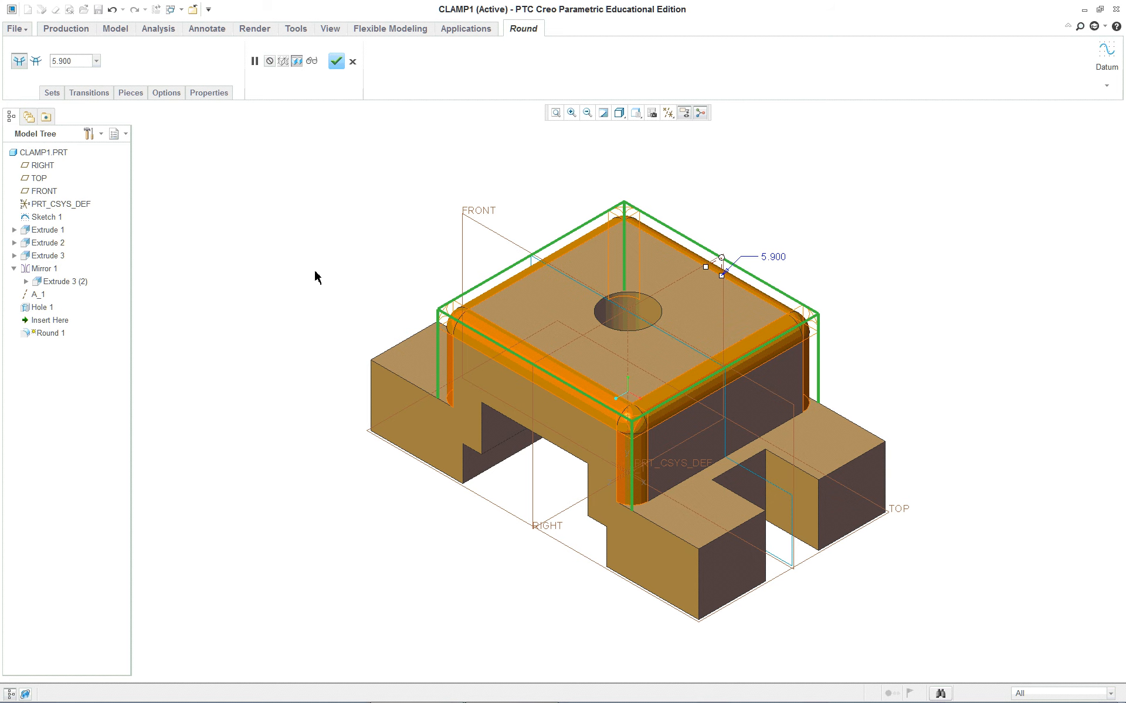
pyautogui.moveTo(315, 275)
pyautogui.mouseDown(button='middle')
pyautogui.moveTo(428, 210)
pyautogui.moveTo(298, 273)
pyautogui.moveTo(316, 241)
pyautogui.moveTo(316, 265)
pyautogui.mouseUp(button='middle')
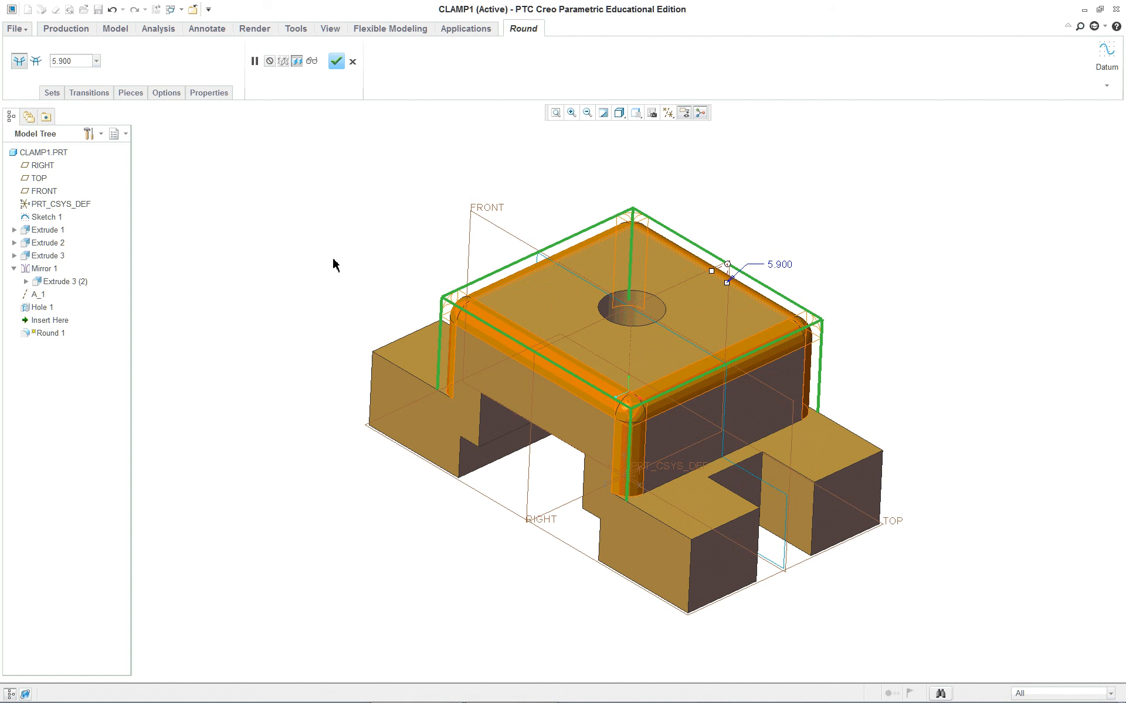
pyautogui.middleClick(376, 261)
pyautogui.moveTo(503, 376)
pyautogui.mouseDown(button='middle')
pyautogui.moveTo(691, 309)
pyautogui.moveTo(490, 354)
pyautogui.moveTo(487, 337)
pyautogui.moveTo(500, 349)
pyautogui.moveTo(493, 359)
pyautogui.mouseUp(button='middle')
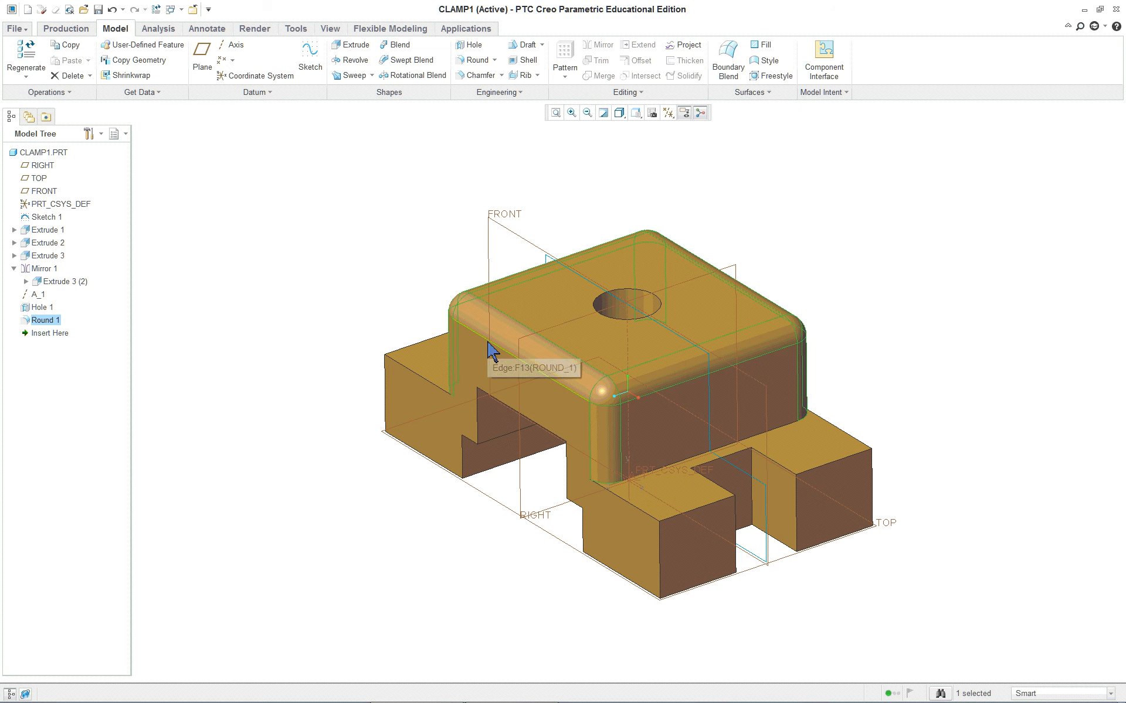